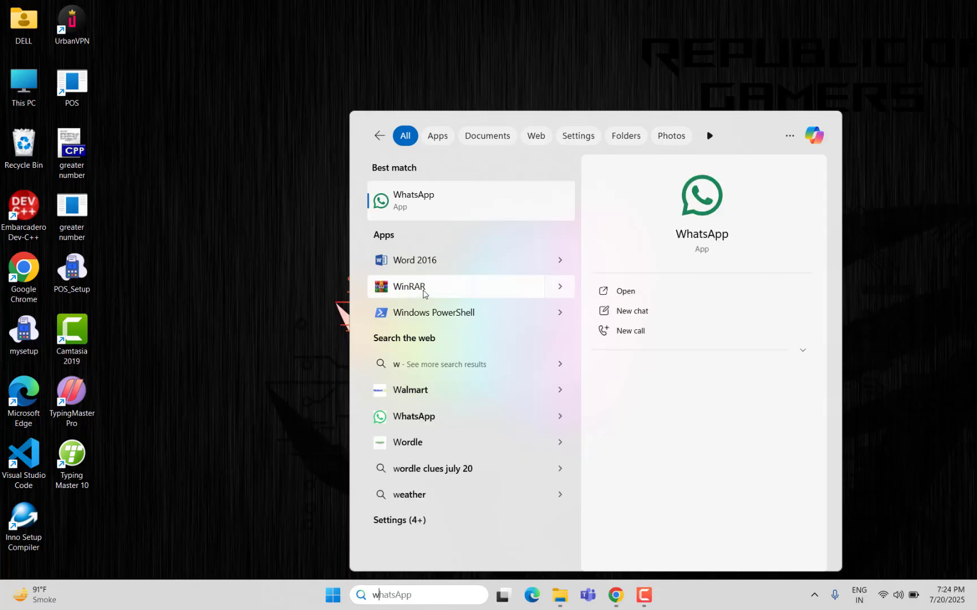
# Open Word 2016 with a new blank document and close the list of recovered files
pyautogui.write('ord')
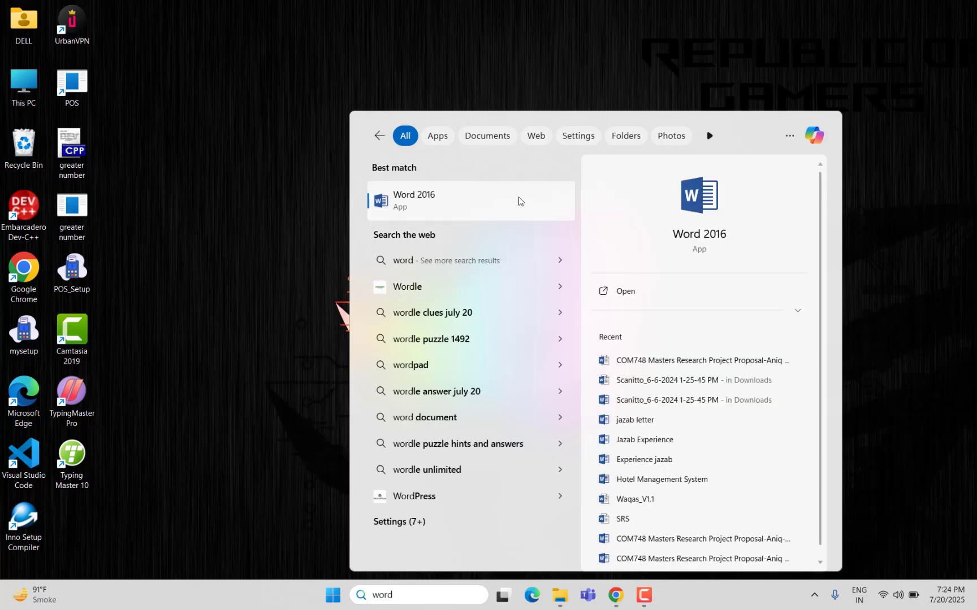
pyautogui.click(422, 208)
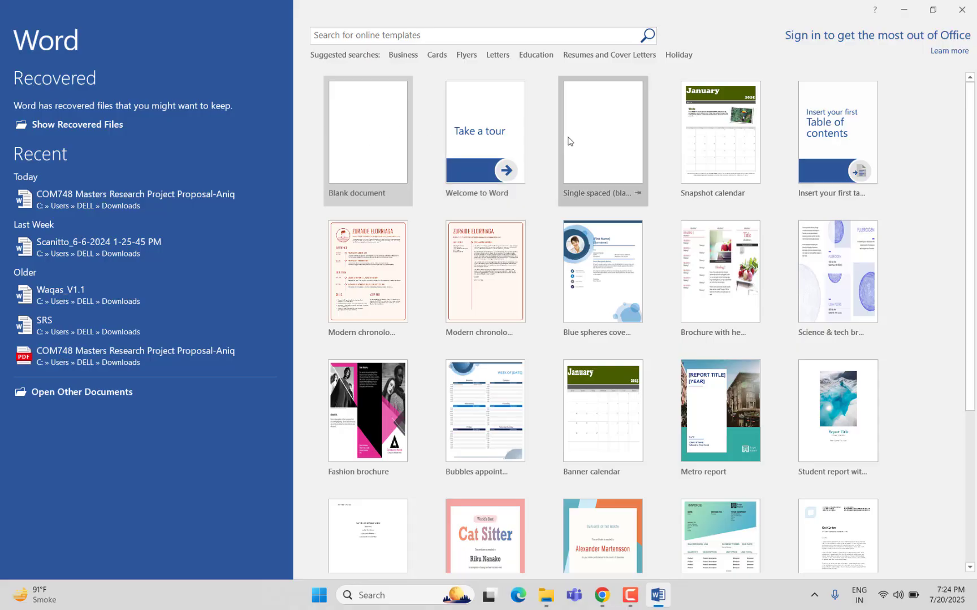
pyautogui.scroll(-3, 622, 439)
pyautogui.scroll(-5, 620, 440)
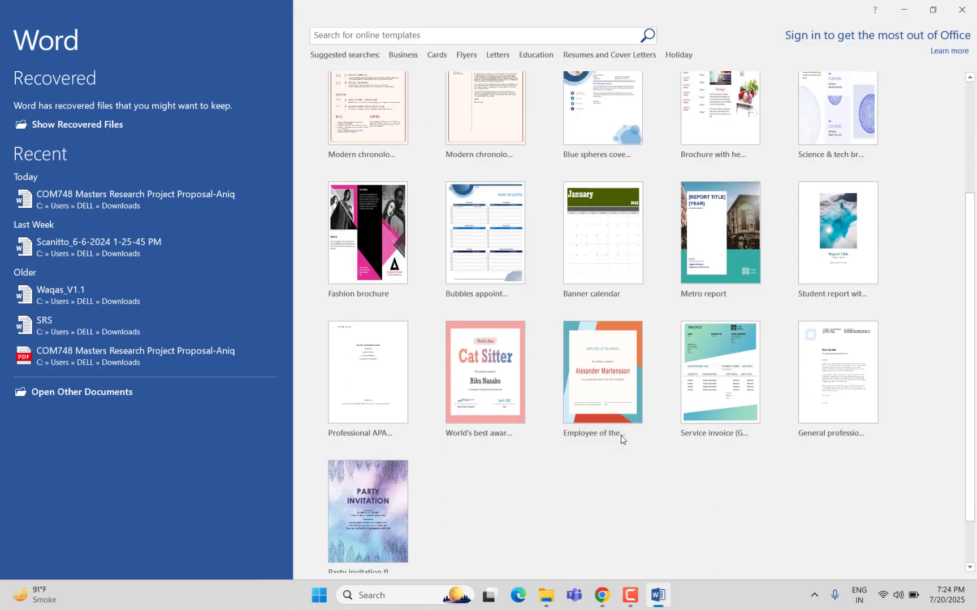
pyautogui.scroll(8, 620, 440)
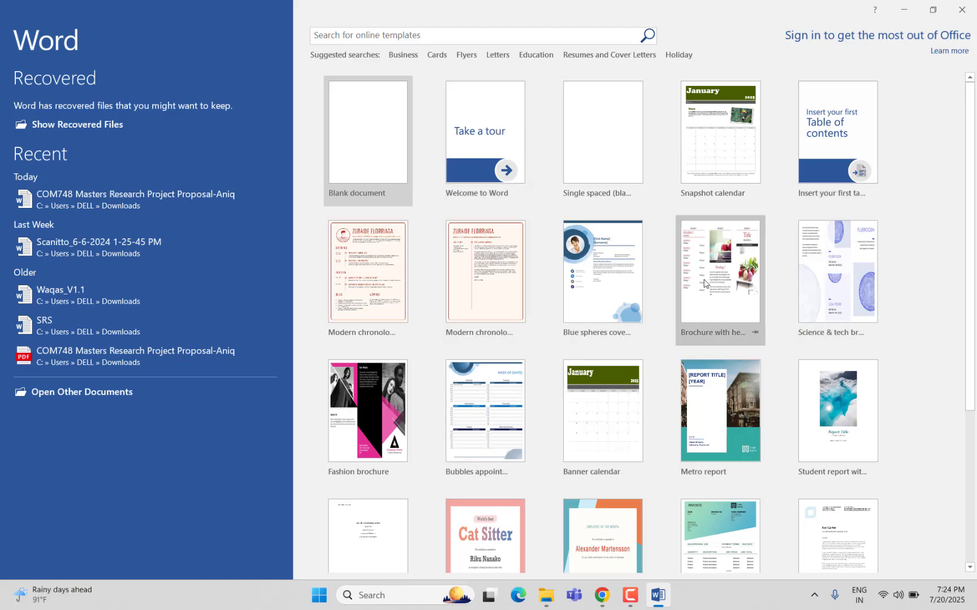
pyautogui.click(380, 144)
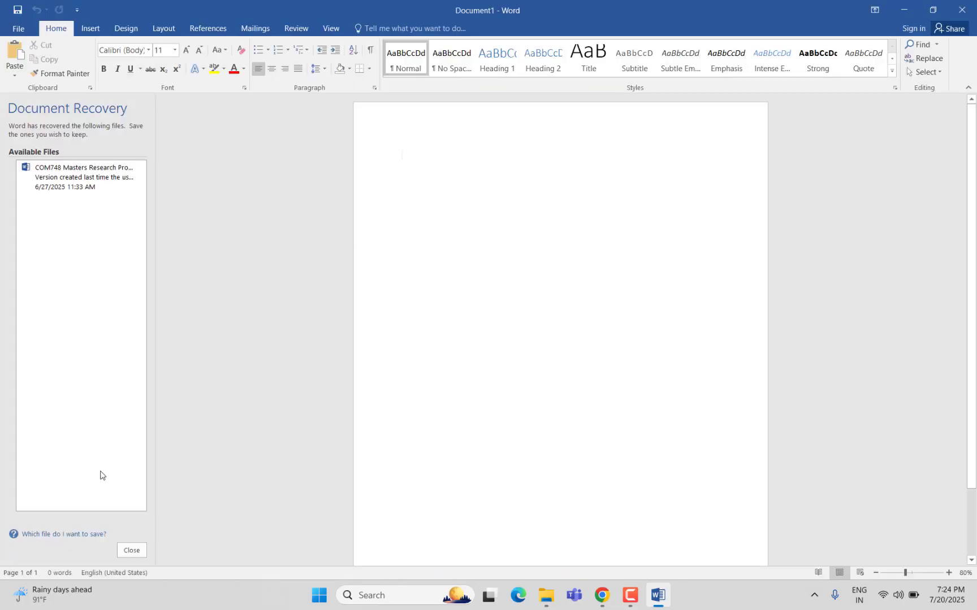
pyautogui.click(124, 553)
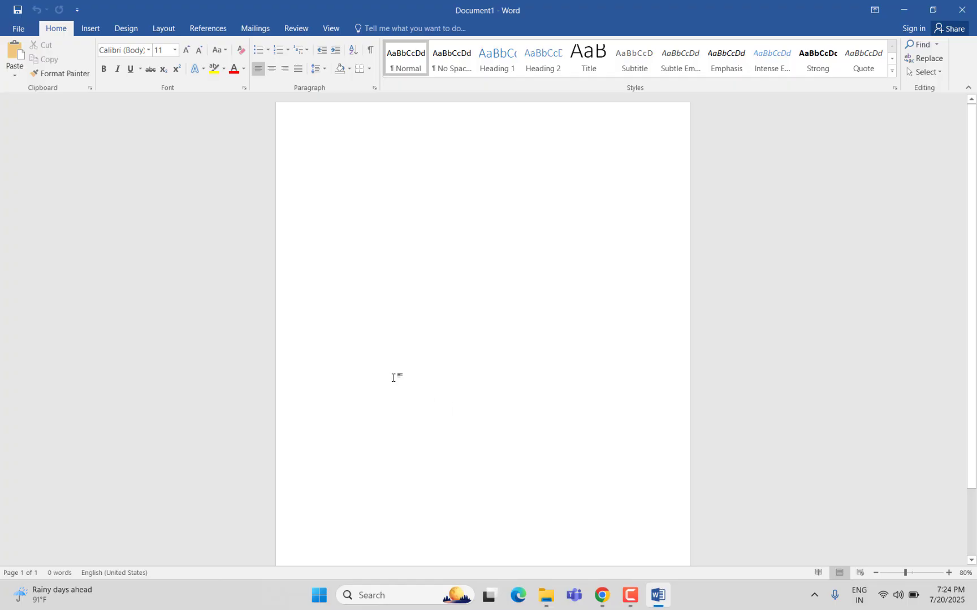
# Set the blank document's paper size to A4 210 x 297 mm
pyautogui.keyDown('ctrl'); pyautogui.scroll(5, 394, 377); pyautogui.keyUp('ctrl')
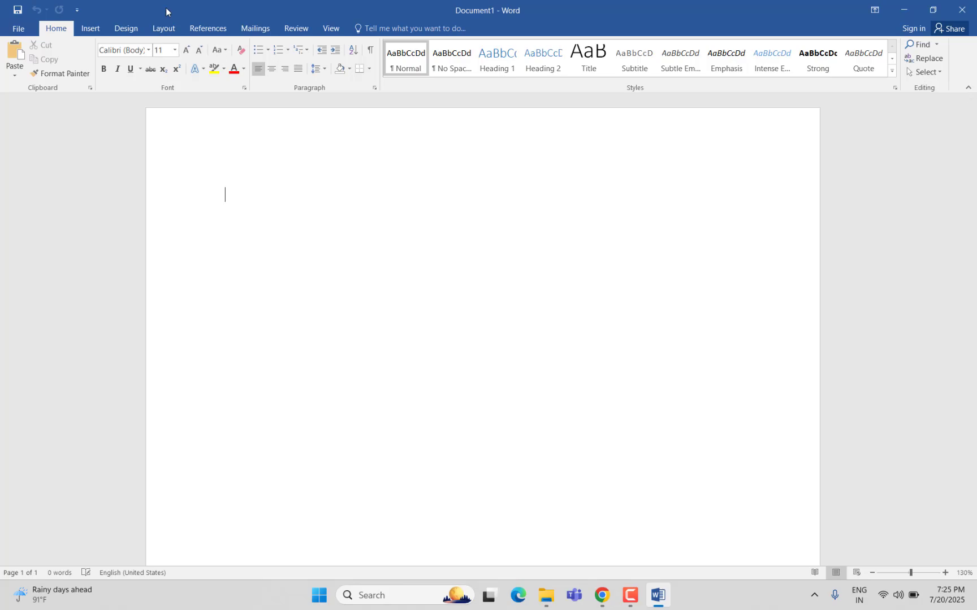
pyautogui.click(162, 29)
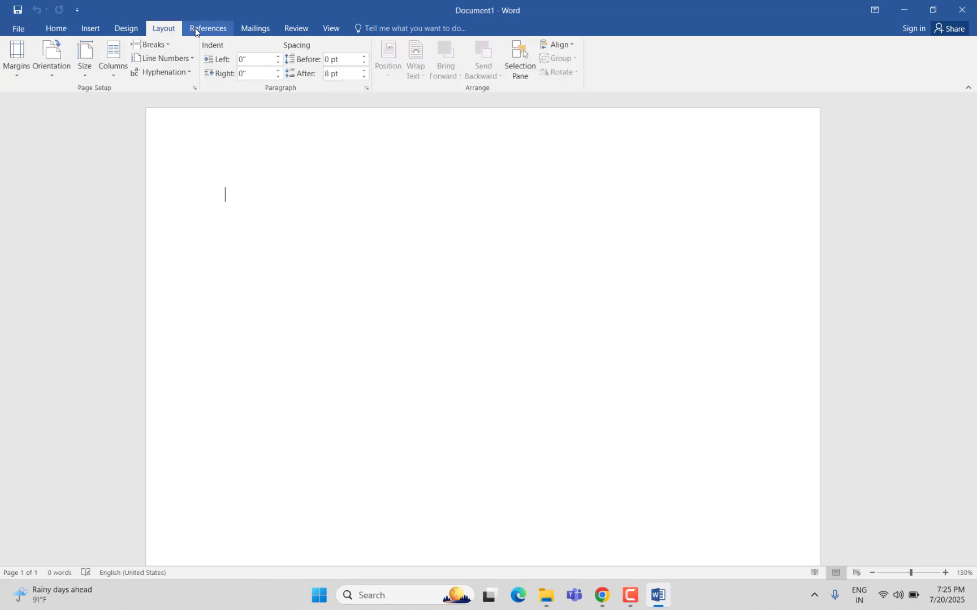
pyautogui.click(86, 74)
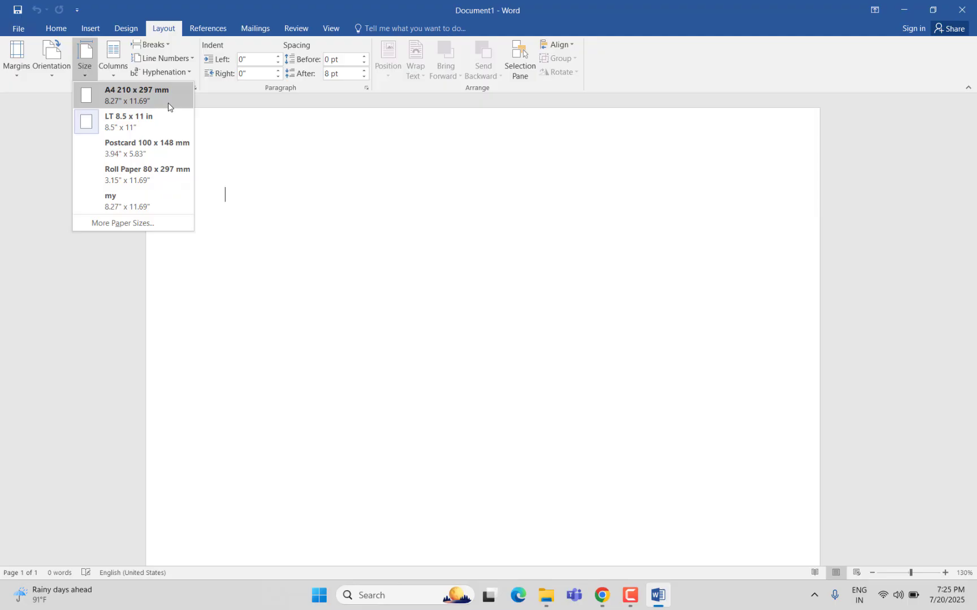
pyautogui.click(109, 105)
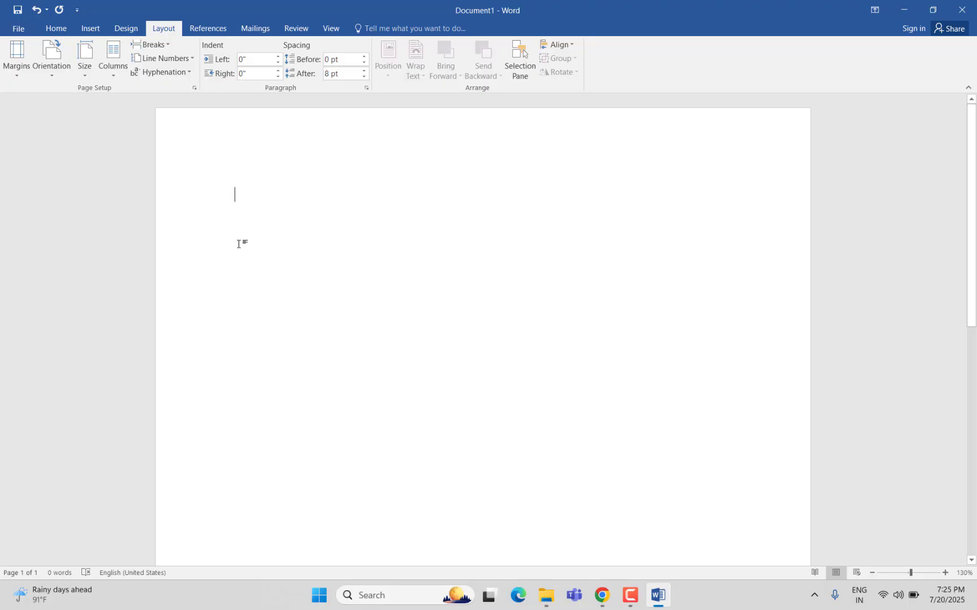
pyautogui.scroll(-5, 238, 244)
pyautogui.scroll(5, 238, 244)
pyautogui.scroll(-1, 283, 263)
pyautogui.scroll(1, 283, 263)
pyautogui.click(85, 67)
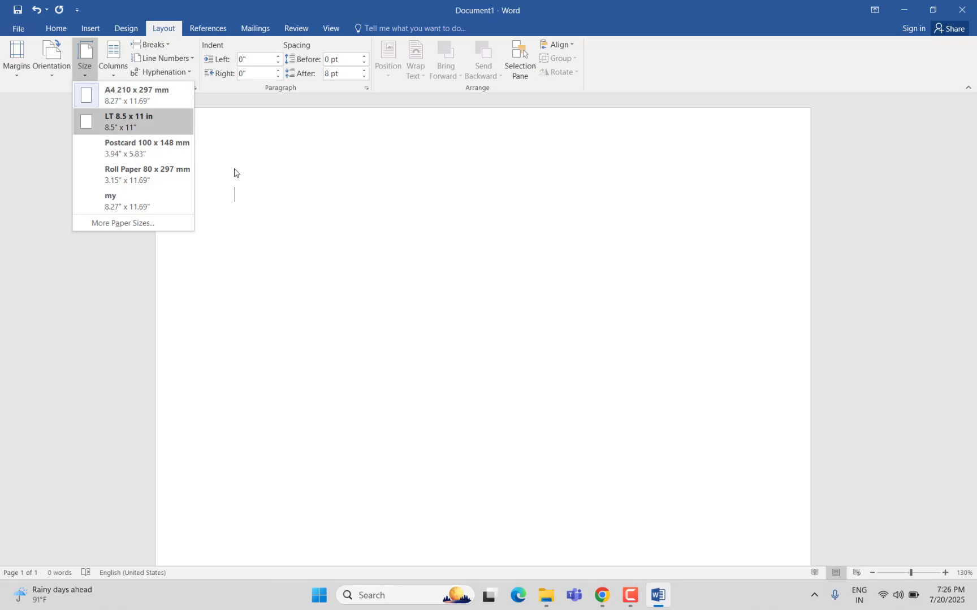
pyautogui.click(335, 240)
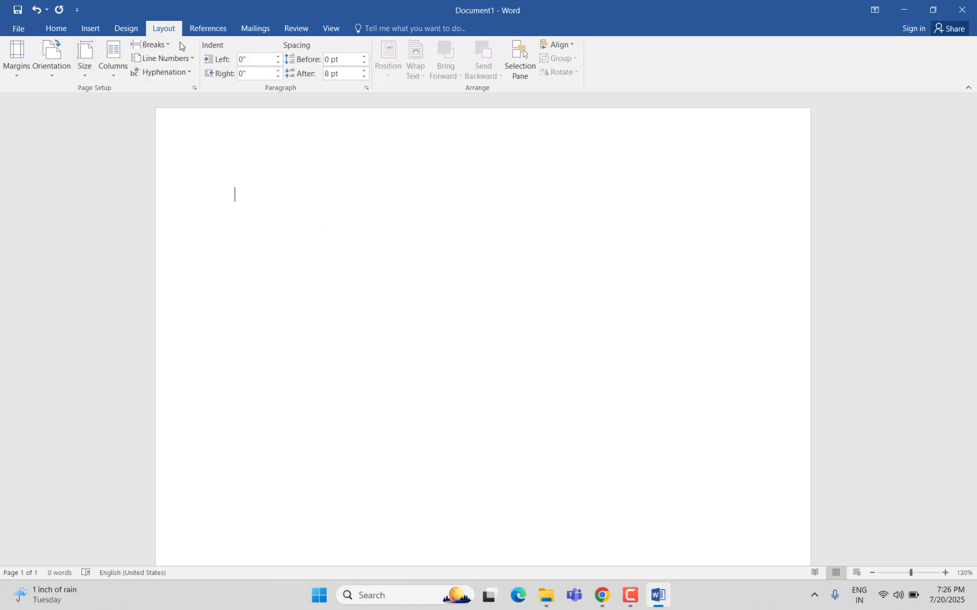
# Change the document's theme fonts to the Arial-Times New Roman set
pyautogui.click(126, 29)
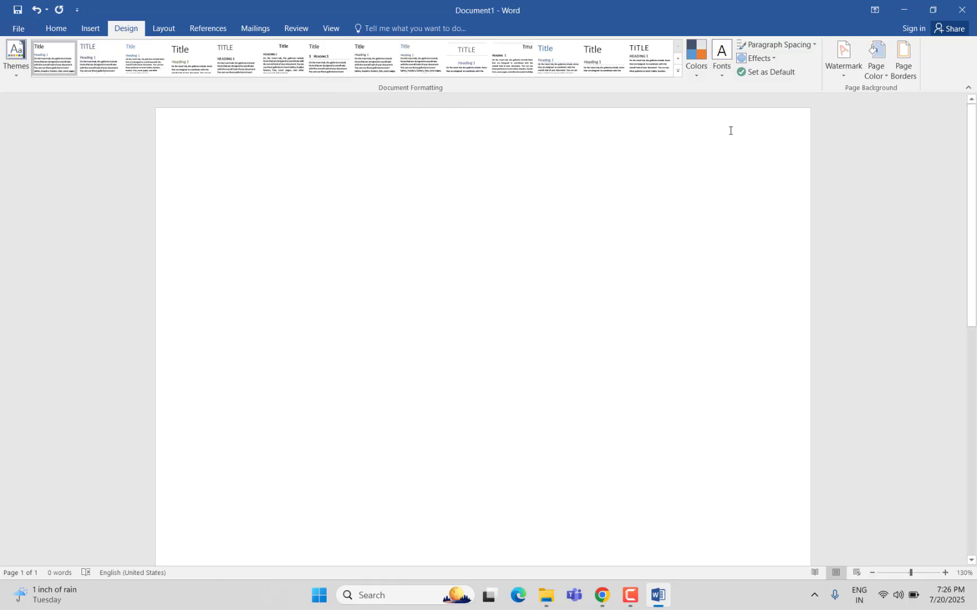
pyautogui.click(721, 67)
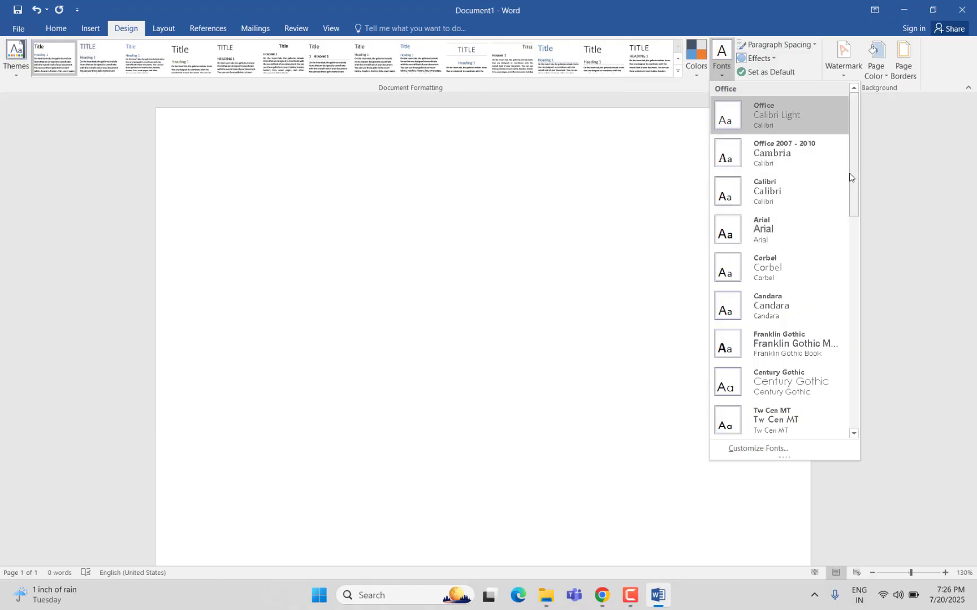
pyautogui.moveTo(851, 178); pyautogui.dragTo(856, 306)
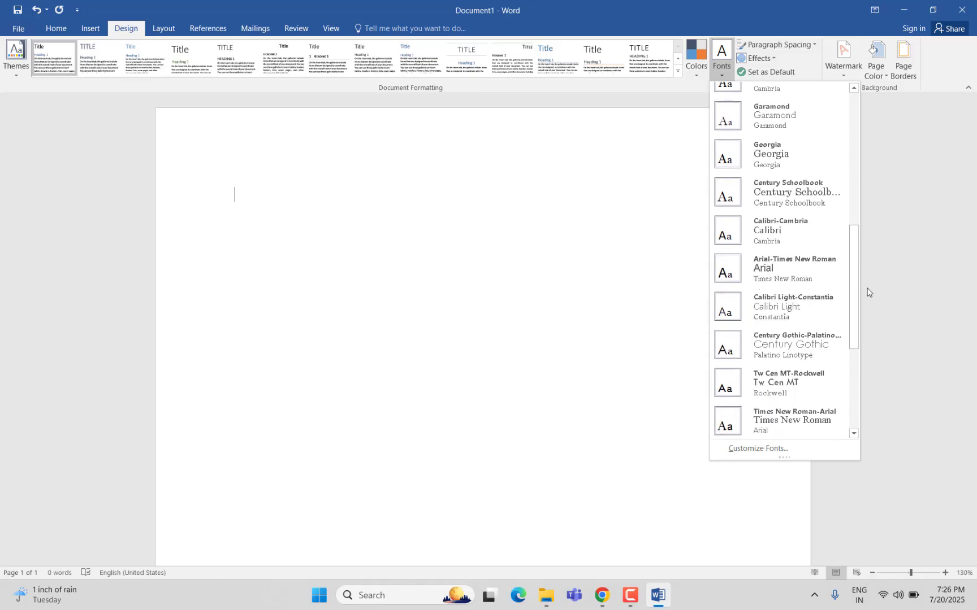
pyautogui.moveTo(855, 303); pyautogui.dragTo(858, 329)
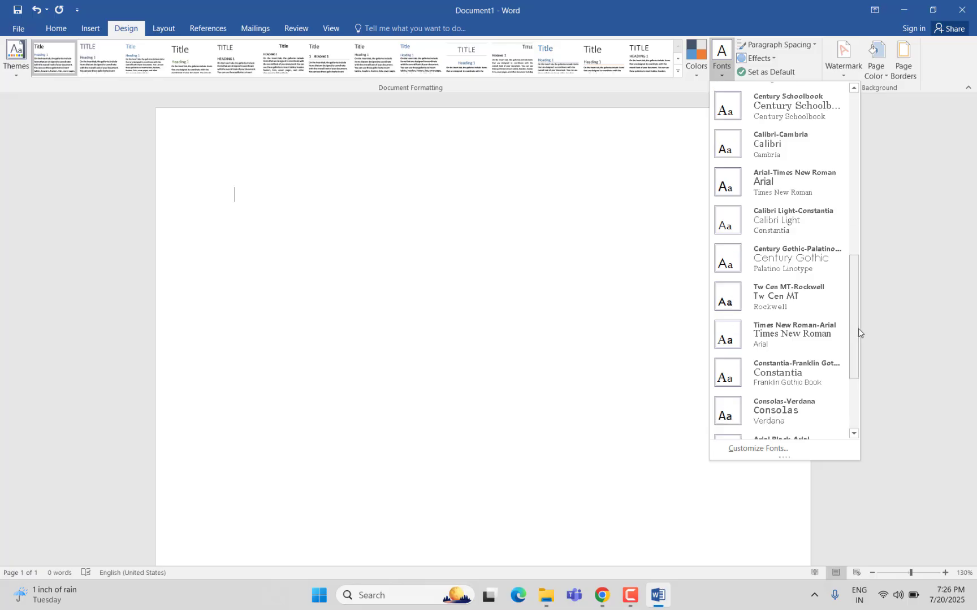
pyautogui.scroll(1, 854, 353)
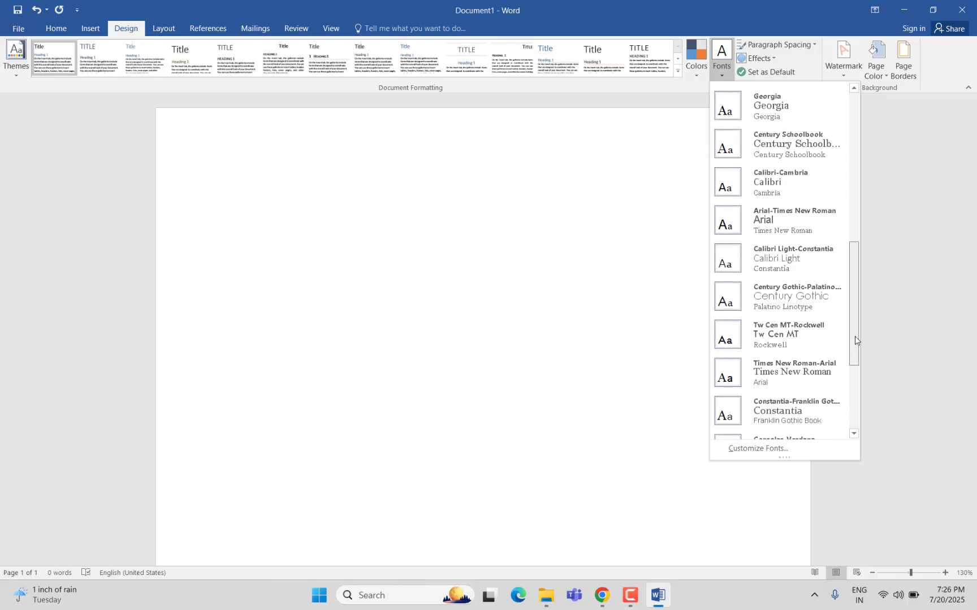
pyautogui.click(785, 220)
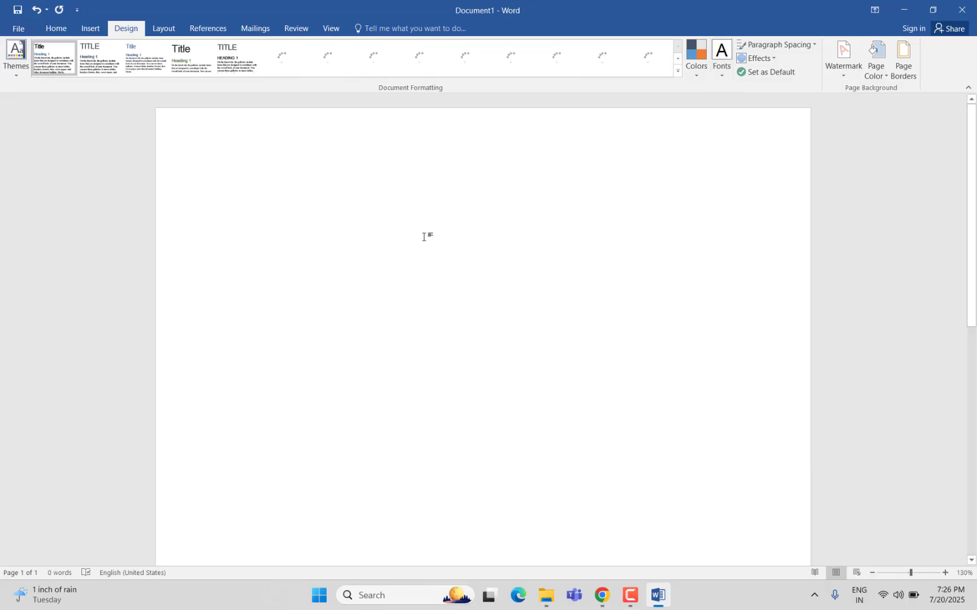
# Enter a random string of letters on the first line to try out the font, and delete it again
pyautogui.write('sdadsasad')
pyautogui.press('BackSpace')
pyautogui.press('BackSpace')
pyautogui.press('BackSpace')
pyautogui.press('BackSpace')
pyautogui.press('BackSpace')
pyautogui.press('BackSpace')
pyautogui.press('BackSpace')
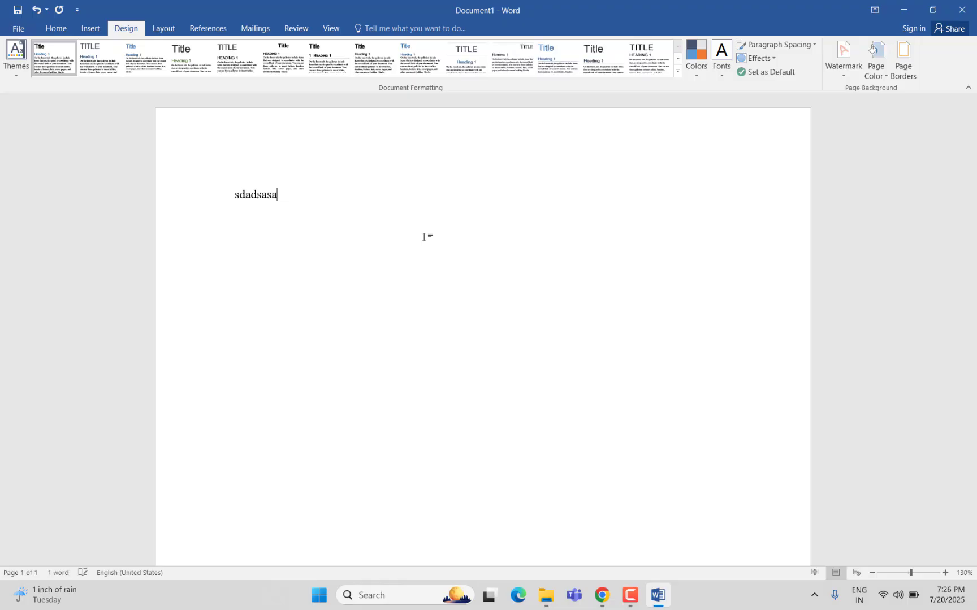
pyautogui.press('BackSpace')
pyautogui.press('BackSpace')
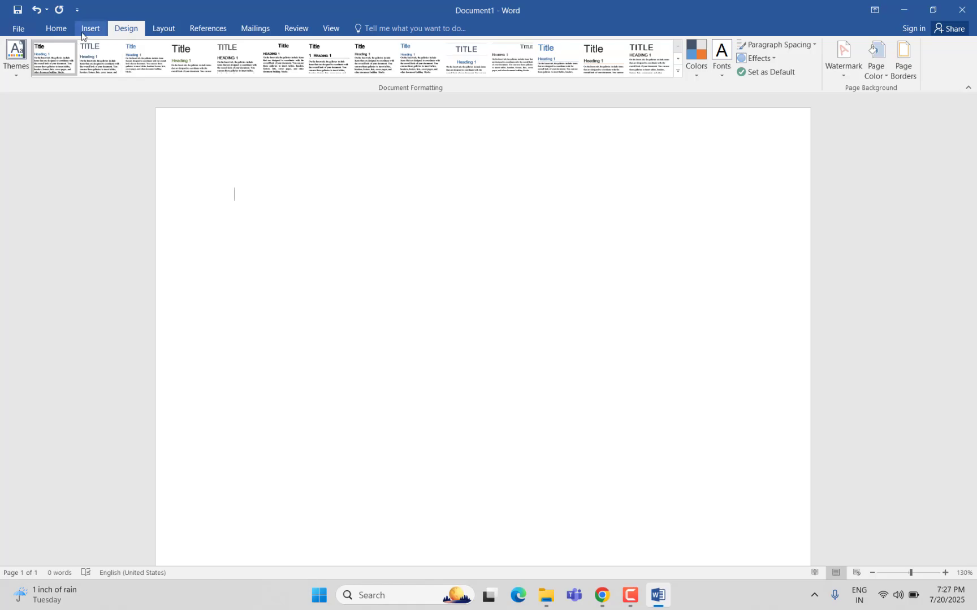
# Save the document as a Word Document named Lec1 in the Downloads folder
pyautogui.click(20, 28)
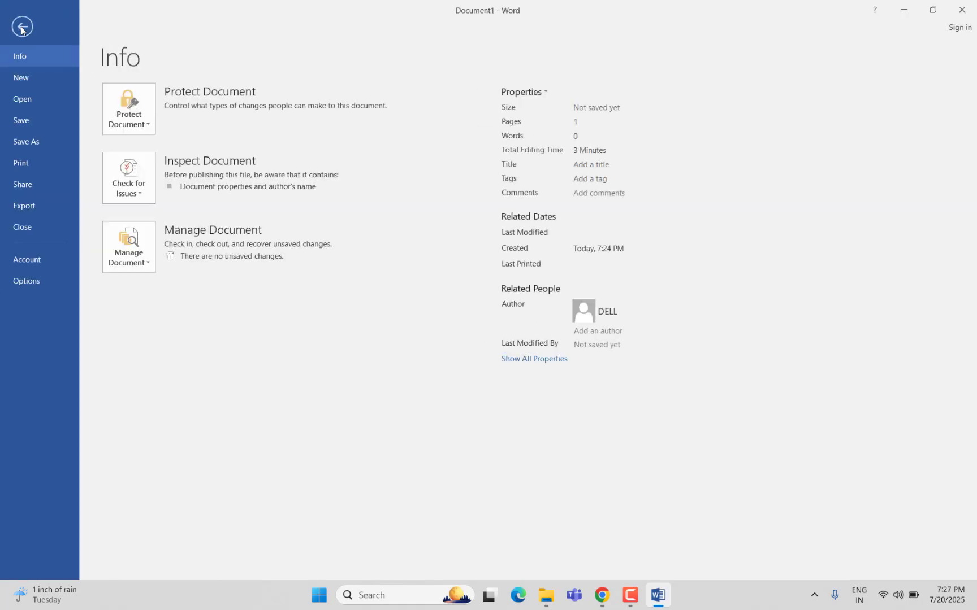
pyautogui.click(21, 27)
pyautogui.click(19, 28)
pyautogui.click(37, 142)
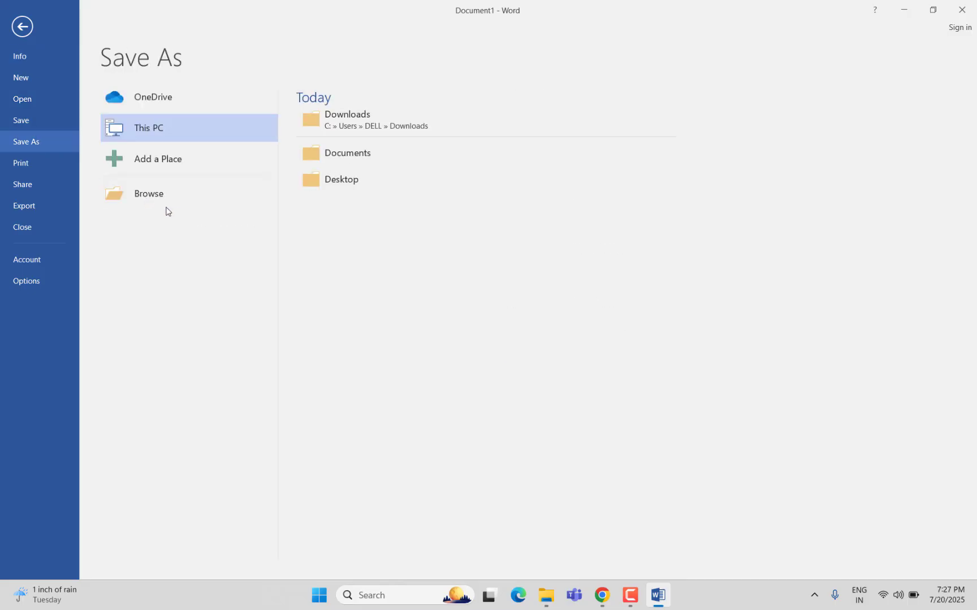
pyautogui.click(214, 196)
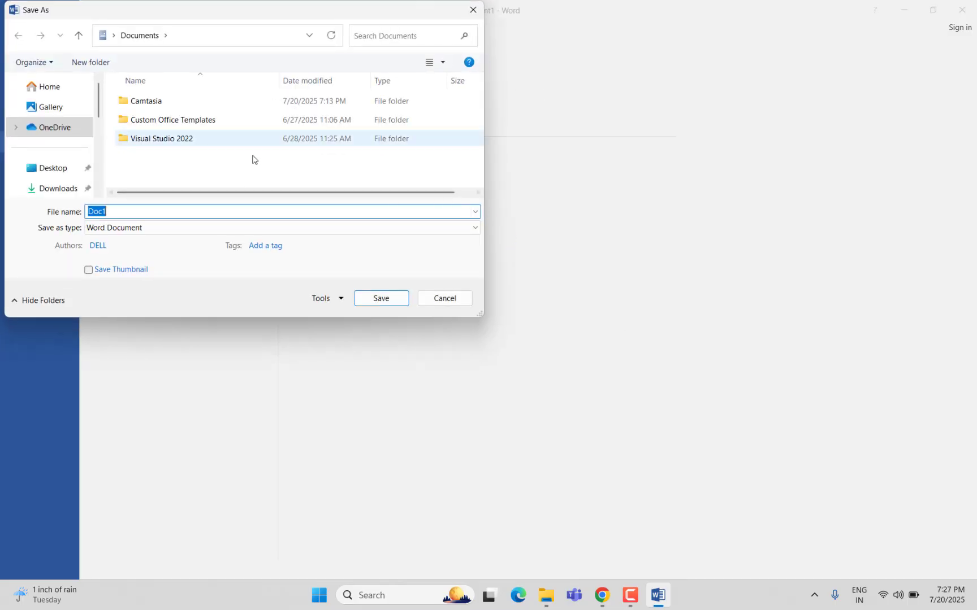
pyautogui.scroll(-3, 54, 178)
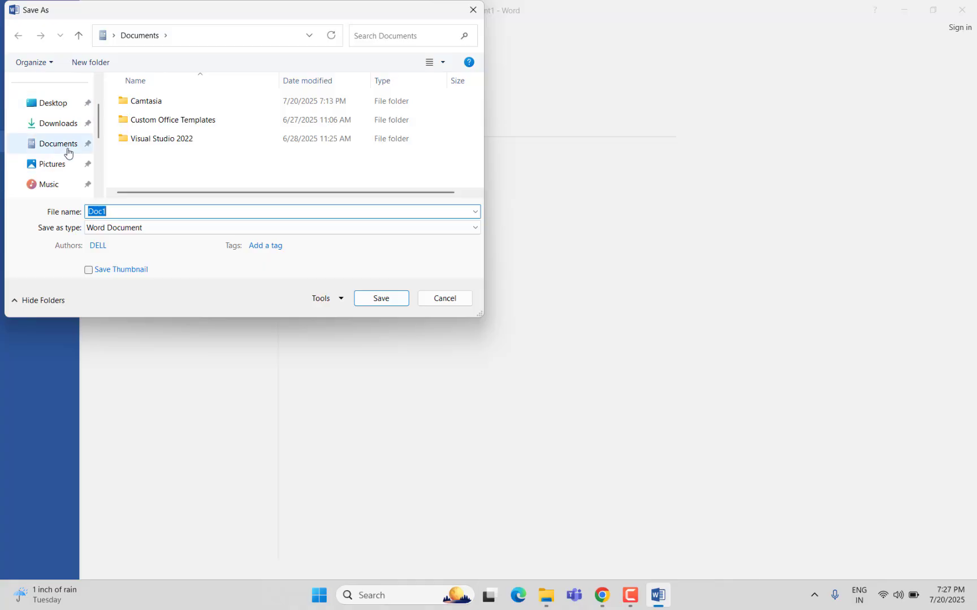
pyautogui.click(61, 125)
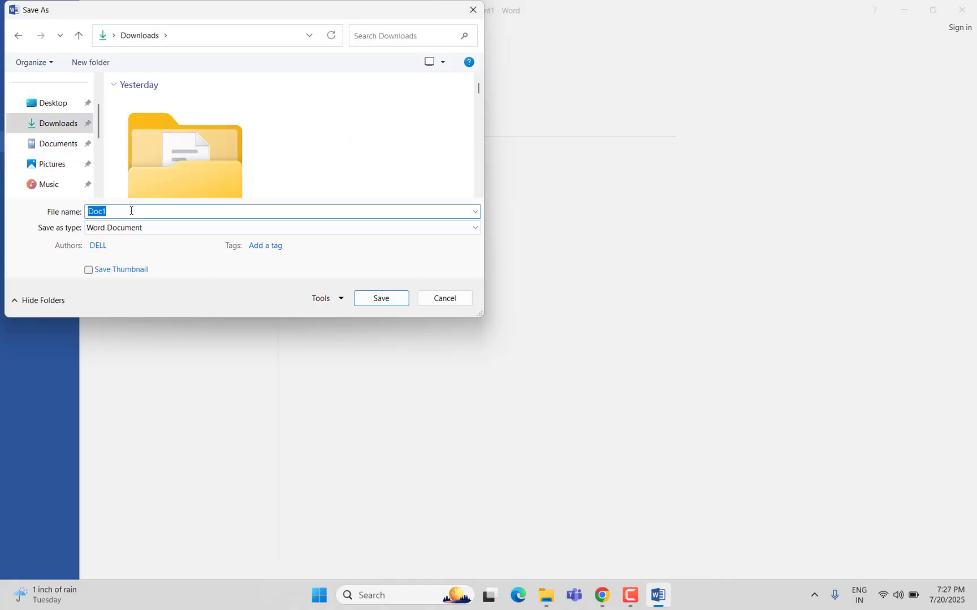
pyautogui.write('Lec')
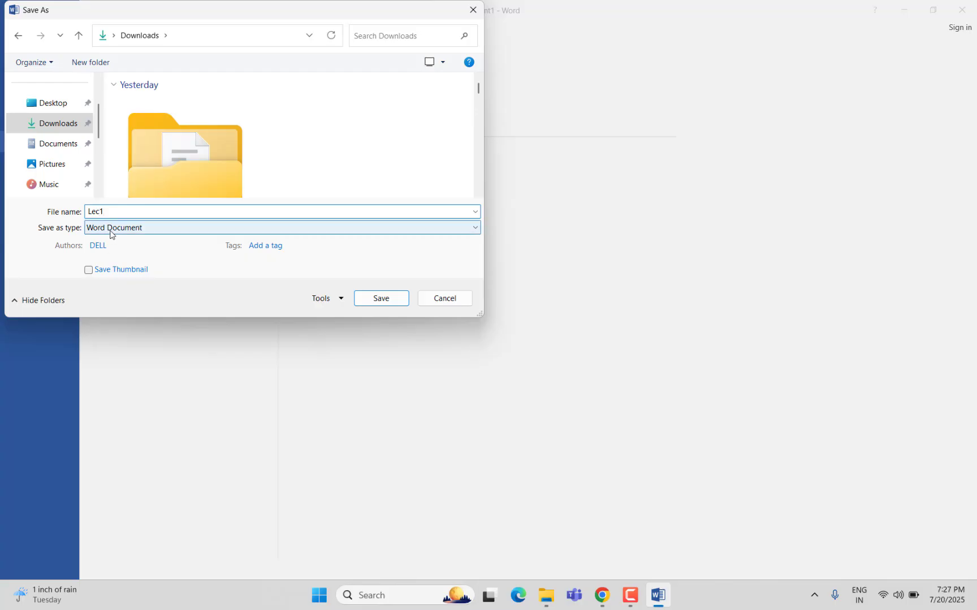
pyautogui.click(381, 298)
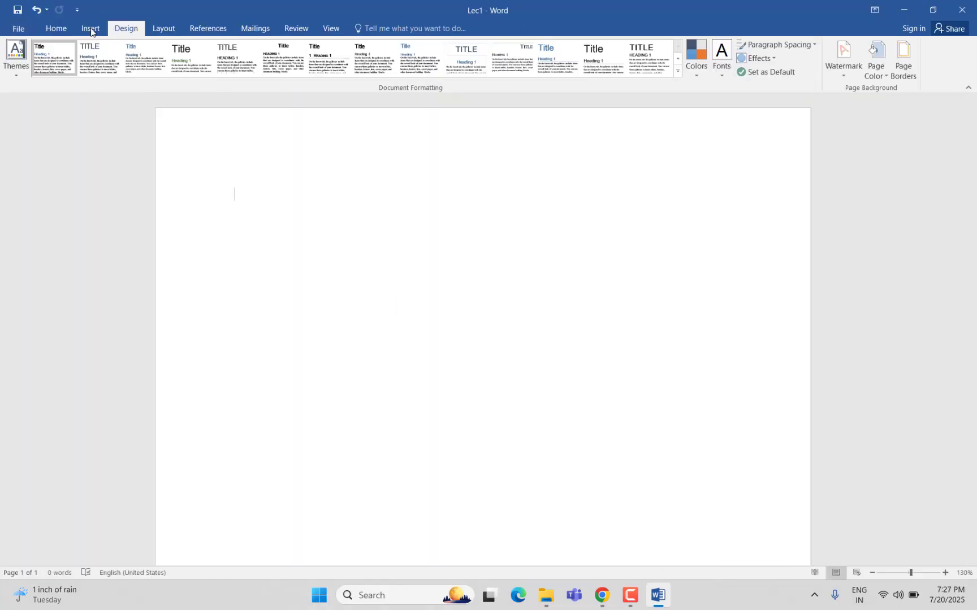
pyautogui.click(55, 30)
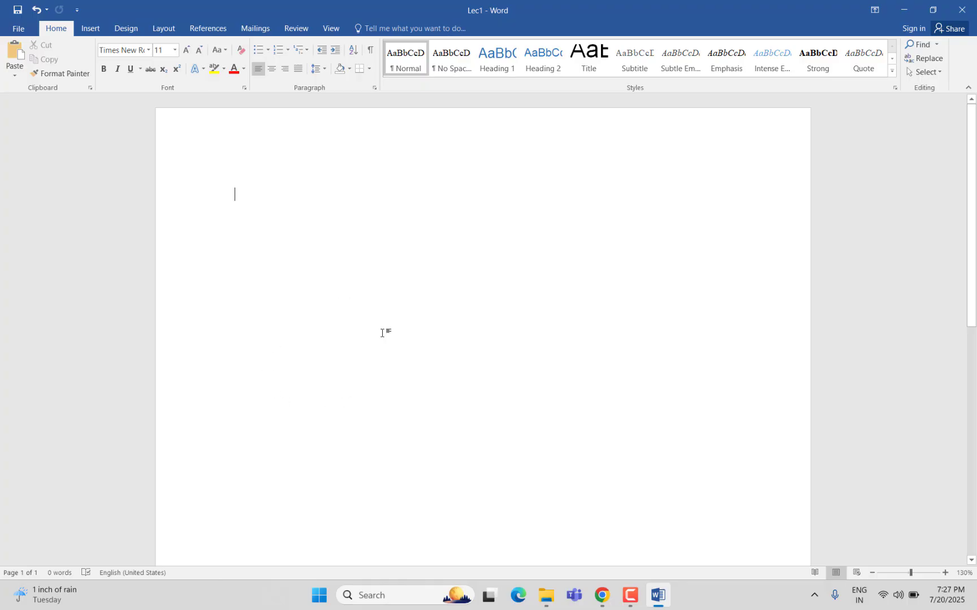
pyautogui.scroll(-5, 348, 395)
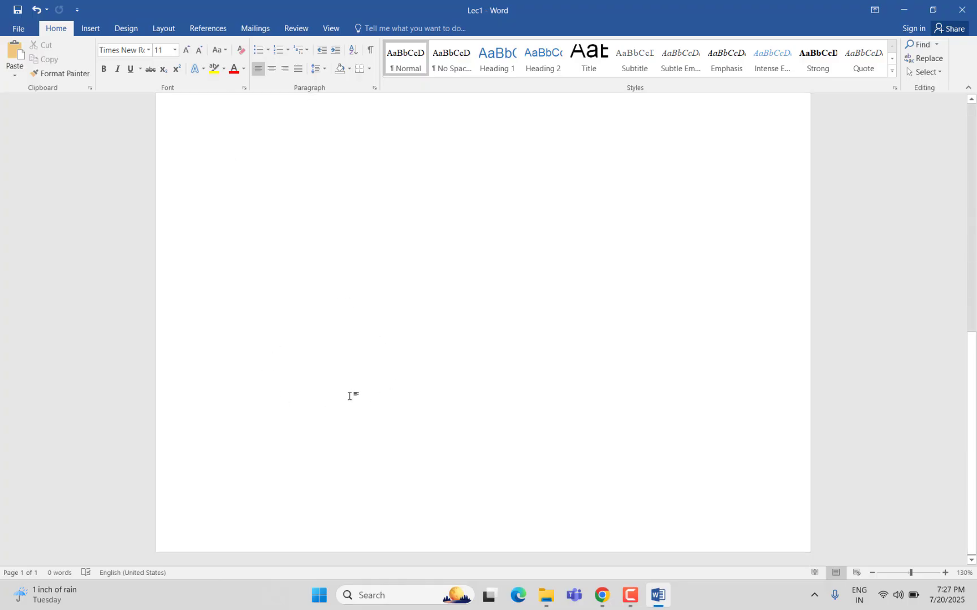
pyautogui.scroll(5, 349, 396)
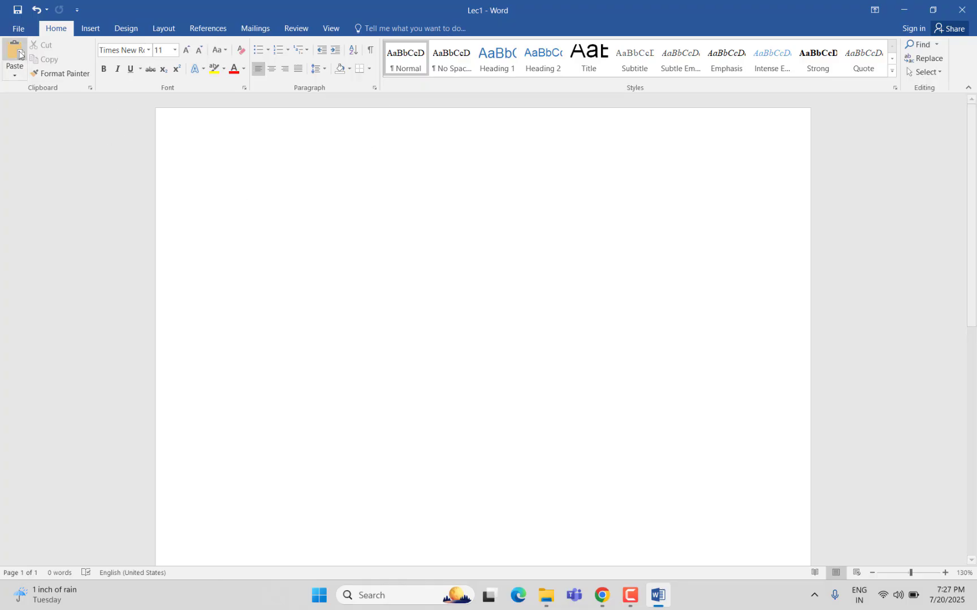
pyautogui.click(18, 28)
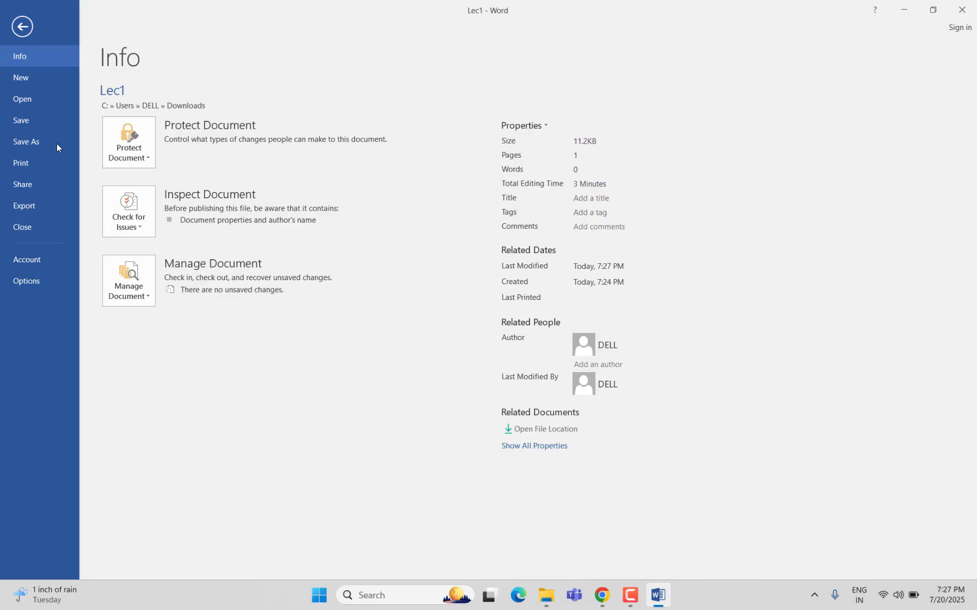
pyautogui.press('Escape')
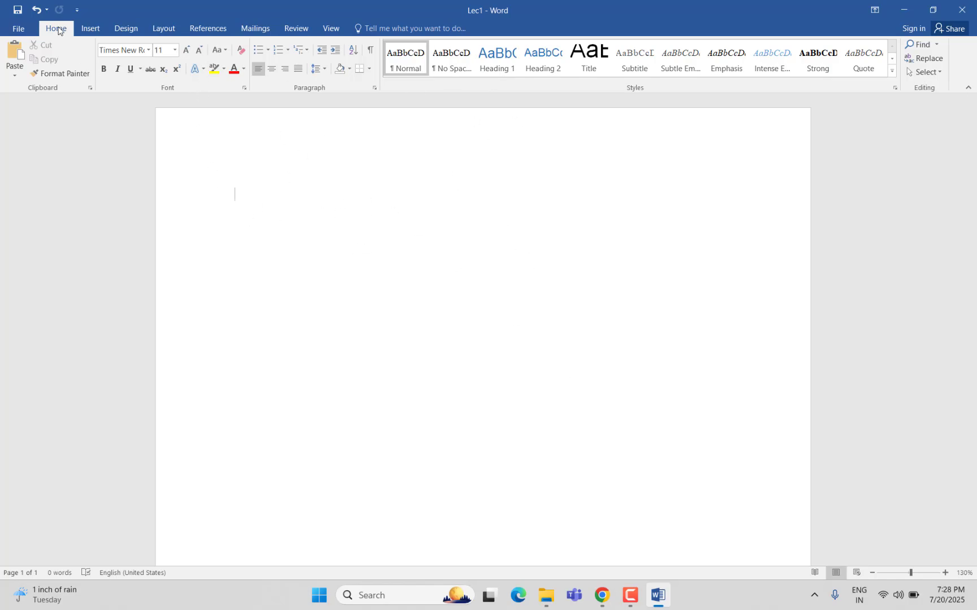
pyautogui.click(147, 53)
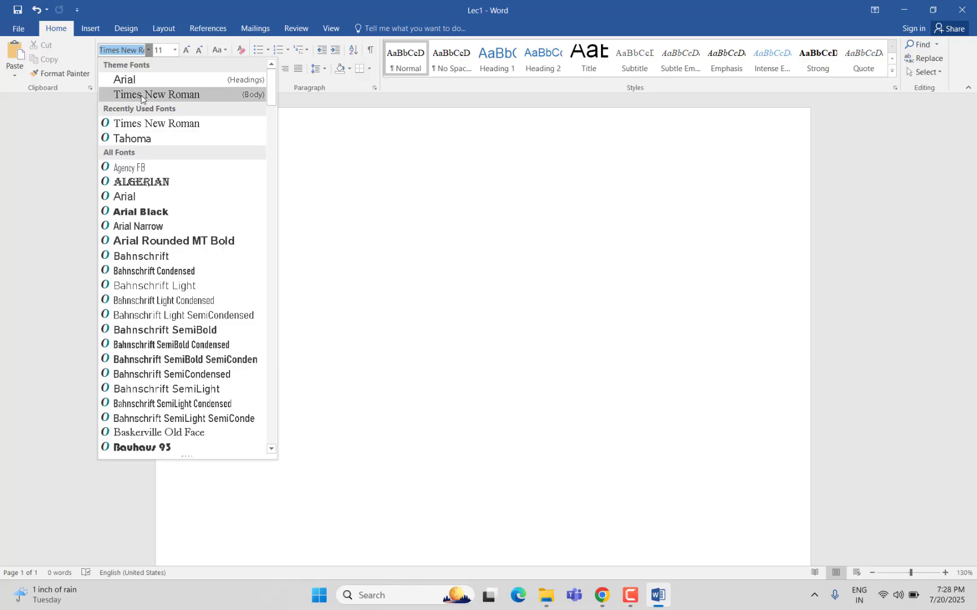
pyautogui.click(324, 137)
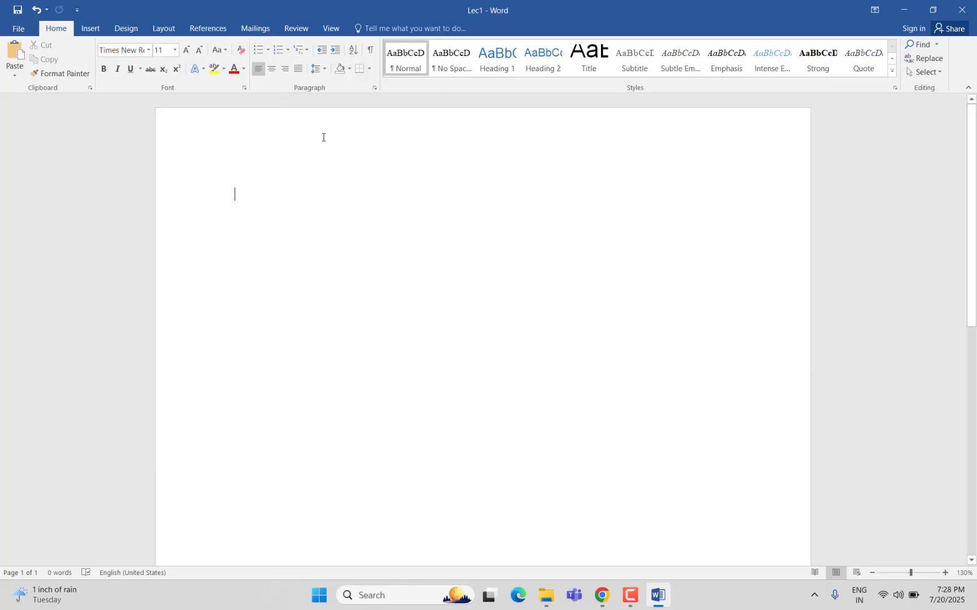
# Enter the sentence "A quick brown fox jumps over like a little lazy dog" on the first line
pyautogui.write('A q')
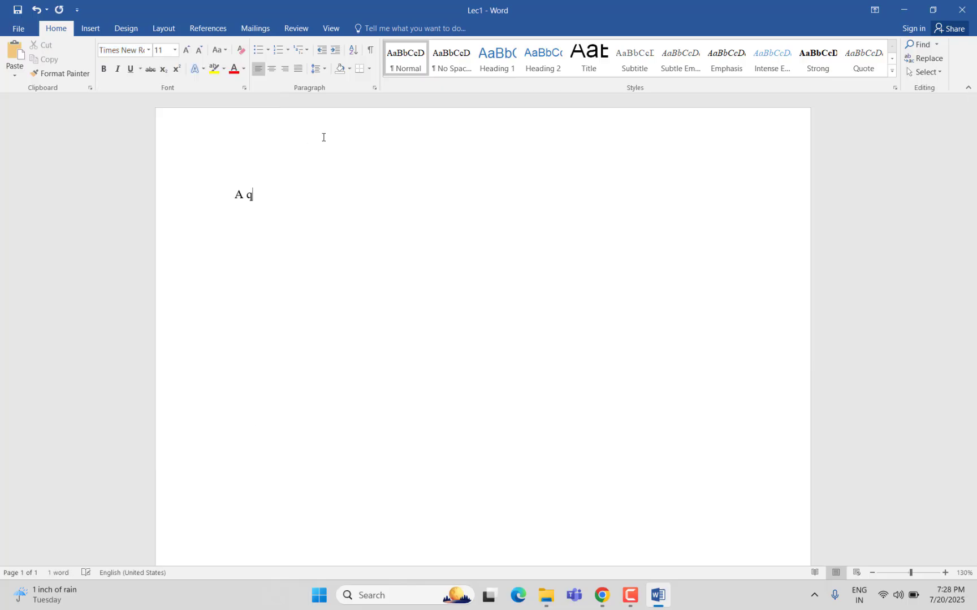
pyautogui.write('uick brown fox jumps over li')
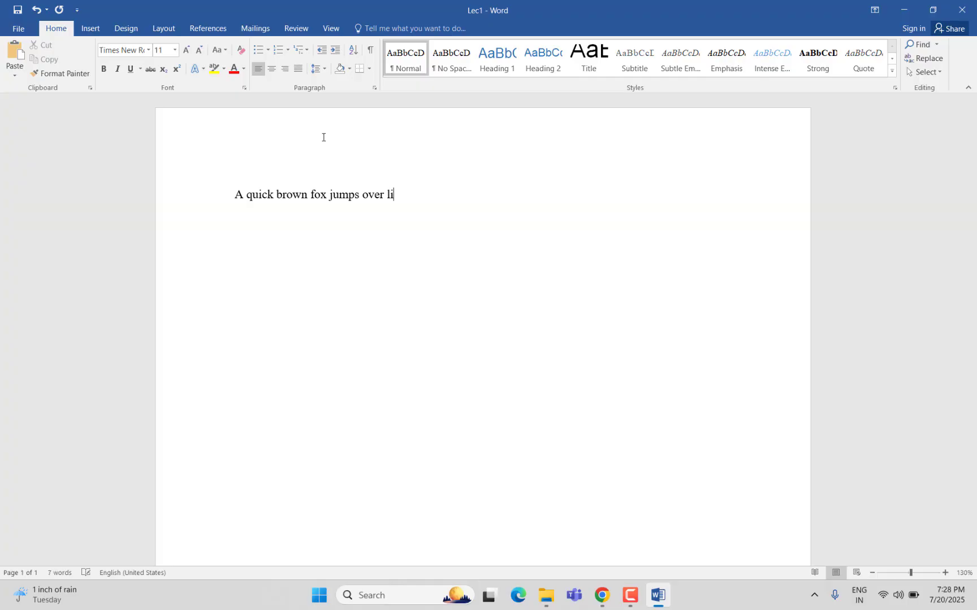
pyautogui.write('ke a little lazy dog')
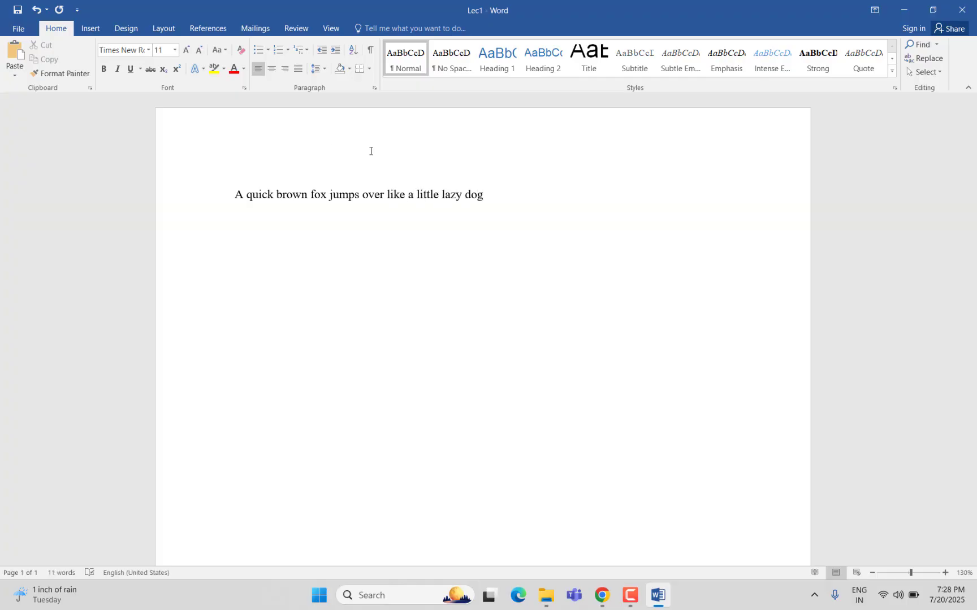
# Copy the sentence and paste it four more times so that all copies run on in one paragraph
pyautogui.tripleClick(260, 191)
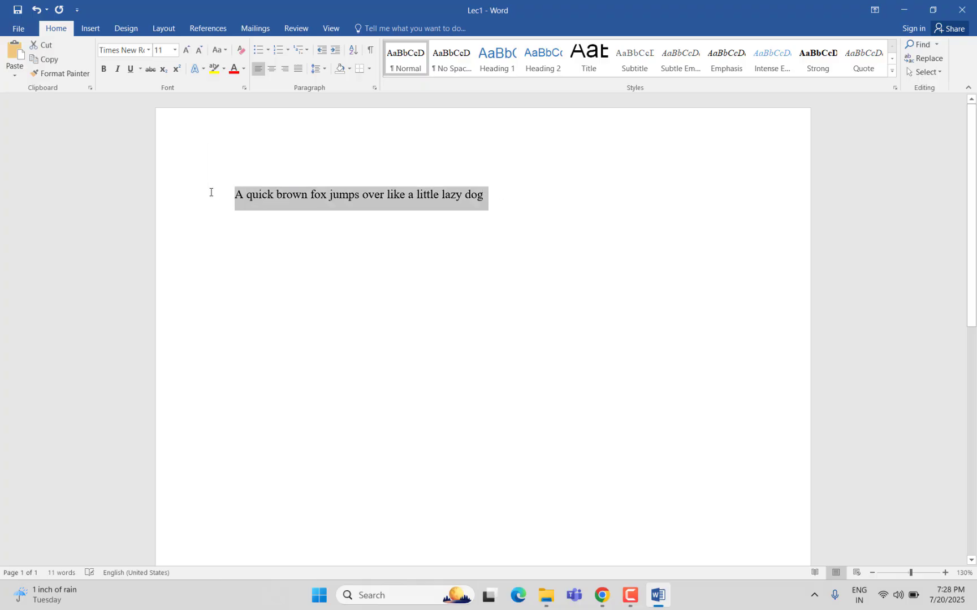
pyautogui.moveTo(514, 192); pyautogui.dragTo(201, 194)
pyautogui.hotkey('ctrl', 'c')
pyautogui.click(505, 203)
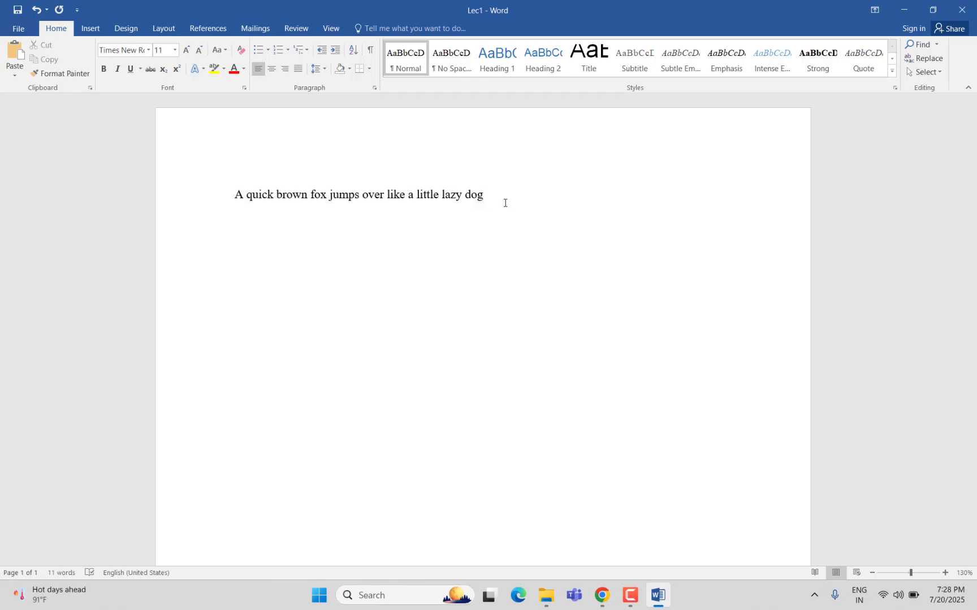
pyautogui.hotkey('ctrl', 'v')
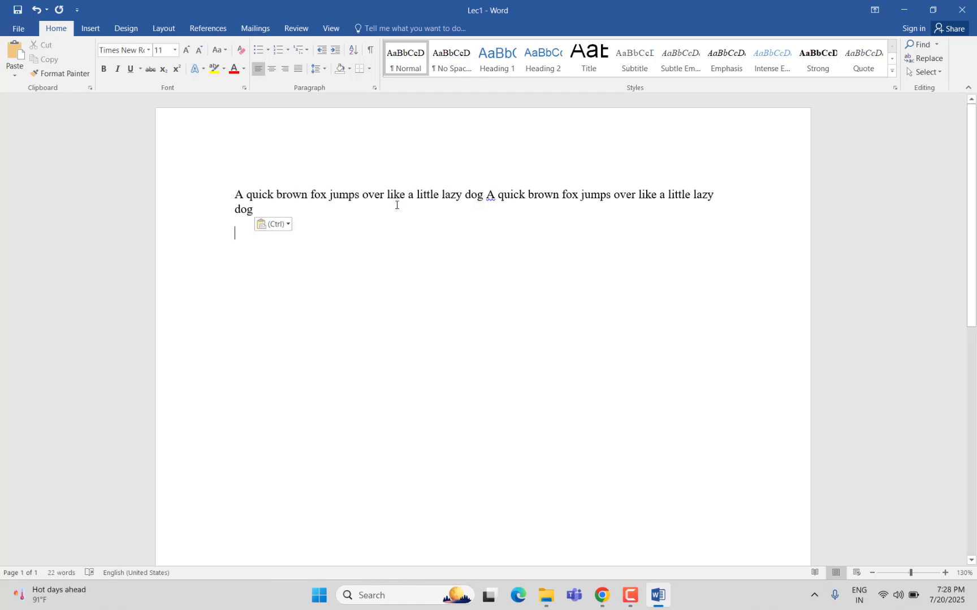
pyautogui.press('BackSpace')
pyautogui.hotkey('ctrl', 'v')
pyautogui.press('Return')
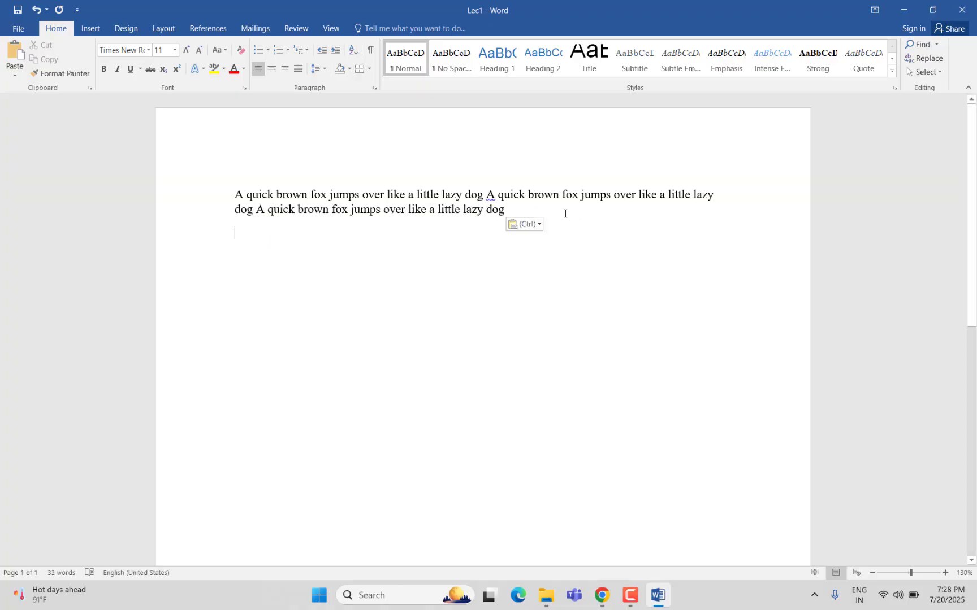
pyautogui.hotkey('ctrl', 'v')
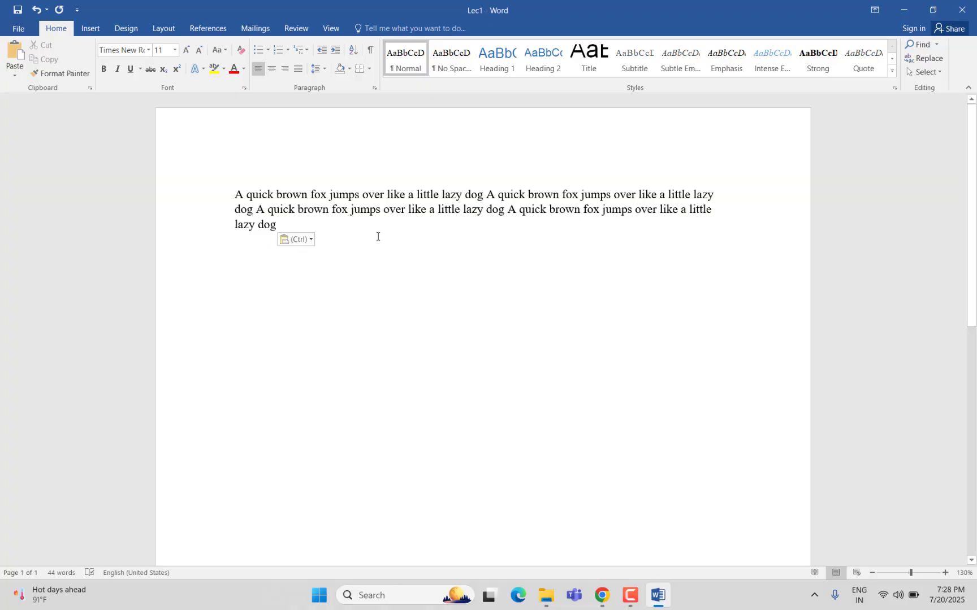
pyautogui.hotkey('ctrl', 'v')
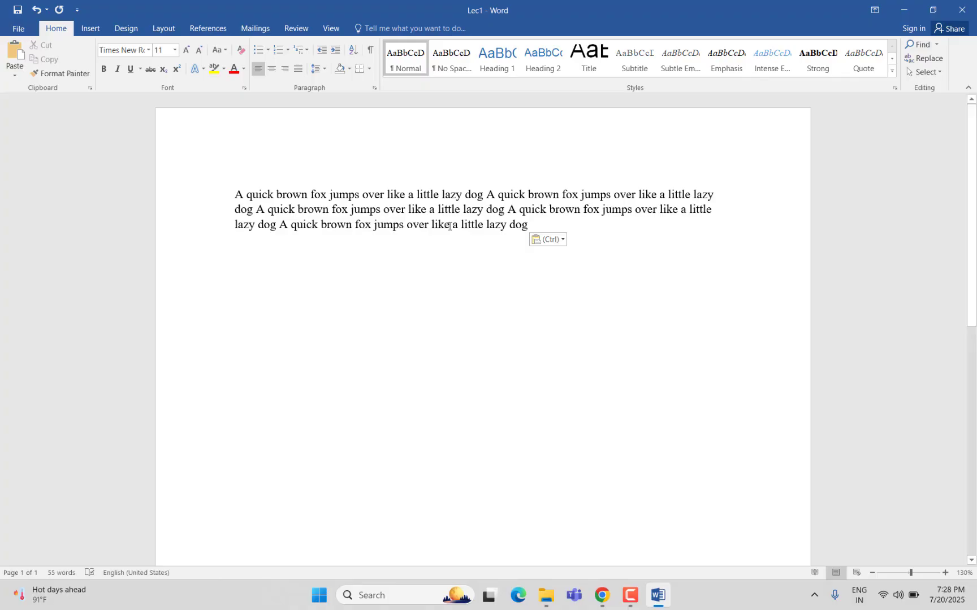
# Add the random words "sadsaldhsalkdjwqiod qwidhwi wqdoiw wqwio wioque" at the end of the paragraph
pyautogui.write('sadsal')
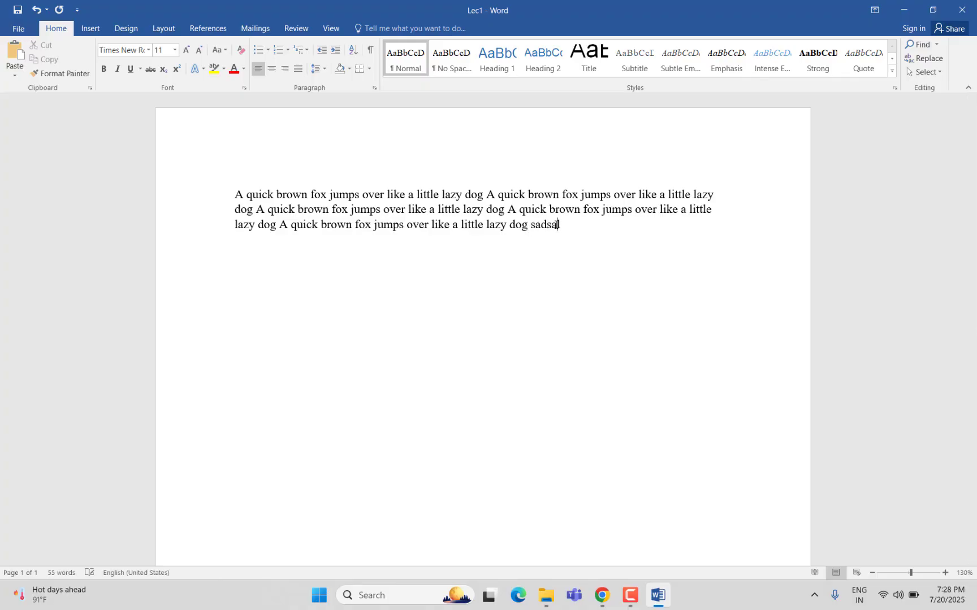
pyautogui.write('dhsalkdjwqiod qwidhwi ')
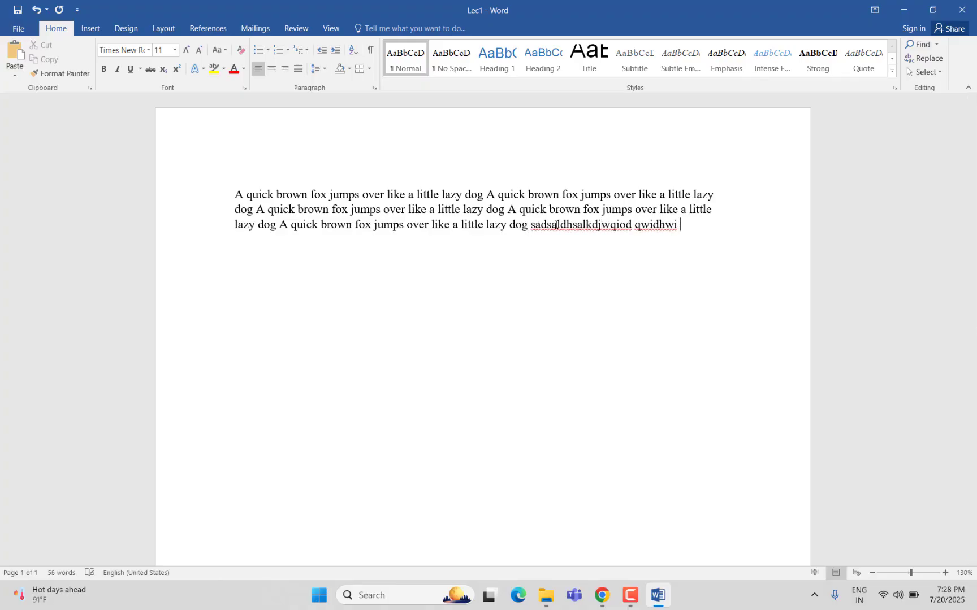
pyautogui.write('wqdoiw wq                   wio  wioque')
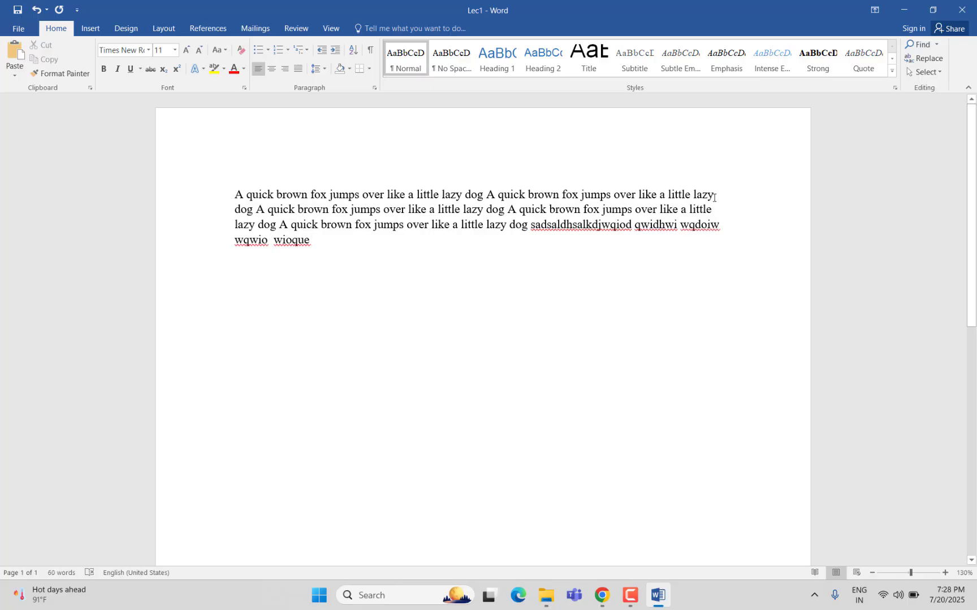
# Delete the letters "azy" from the word "lazy" at the end of the paragraph's first line
pyautogui.press('BackSpace')
pyautogui.press('BackSpace')
pyautogui.press('BackSpace')
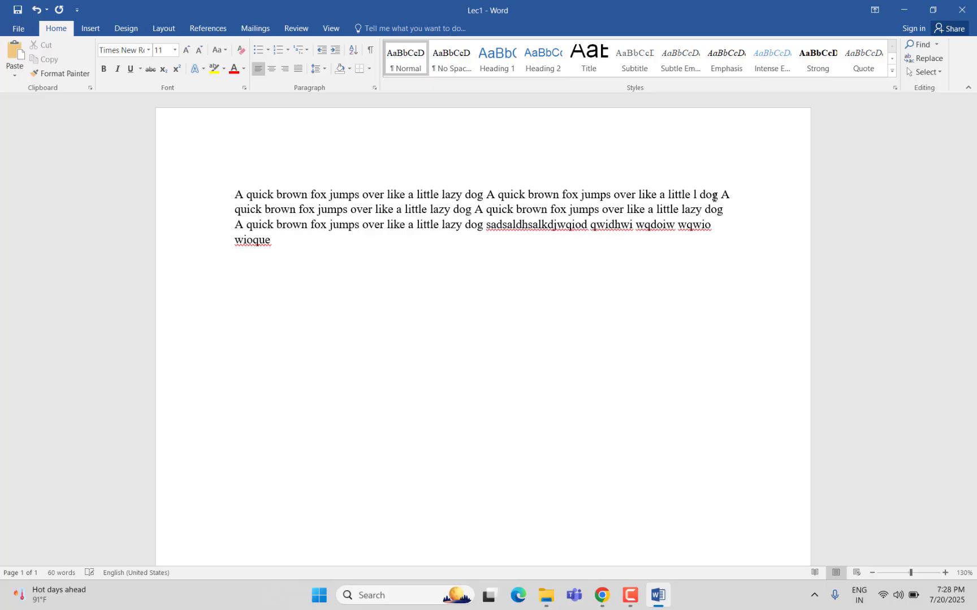
pyautogui.moveTo(700, 195); pyautogui.dragTo(483, 270)
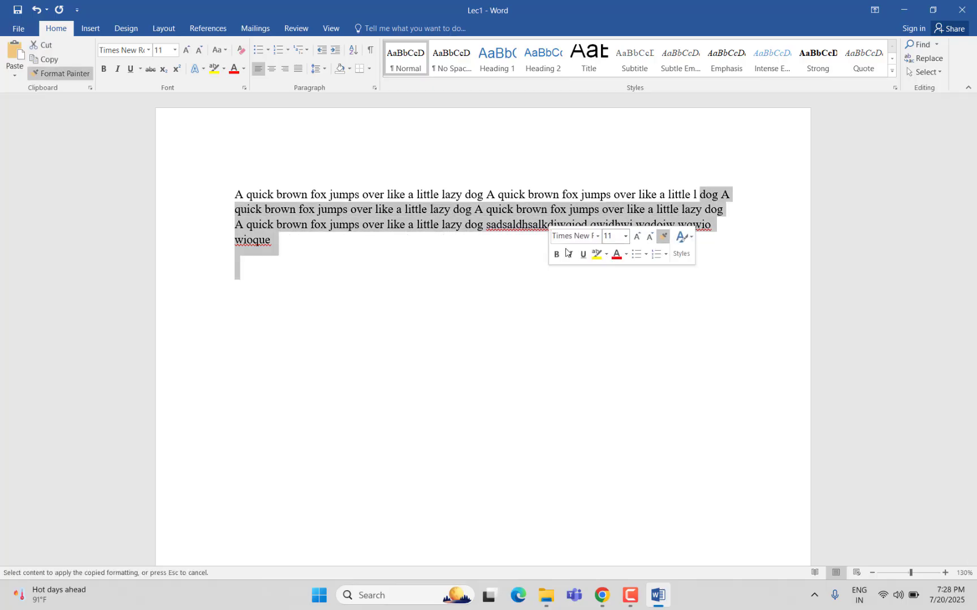
pyautogui.click(484, 271)
pyautogui.tripleClick(174, 173)
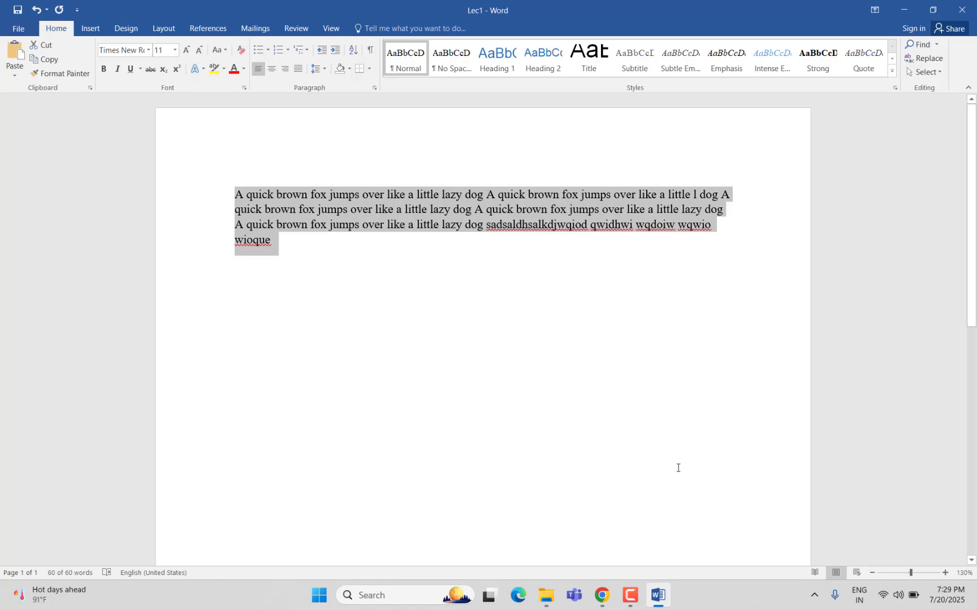
pyautogui.click(630, 595)
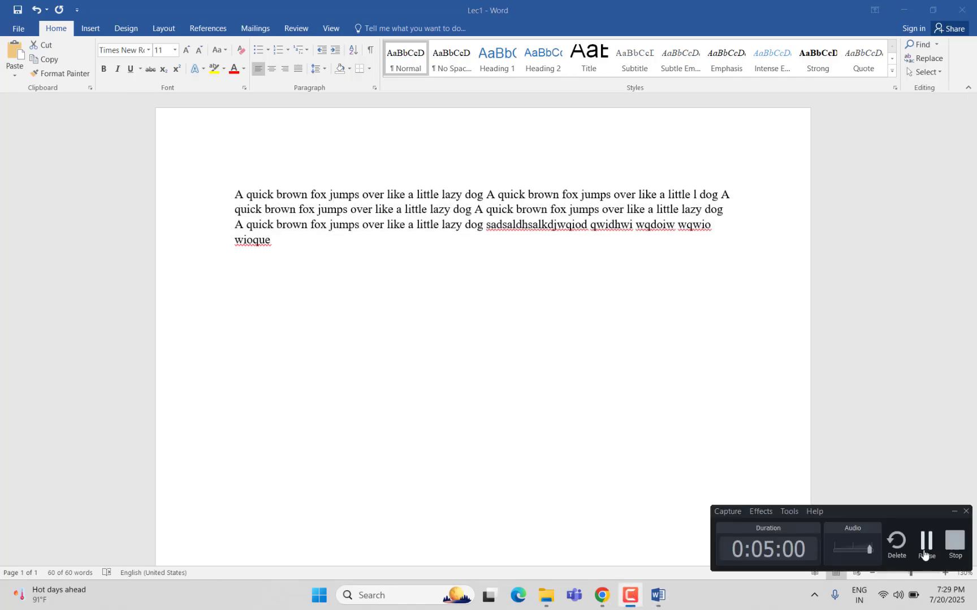
pyautogui.click(925, 555)
pyautogui.click(460, 332)
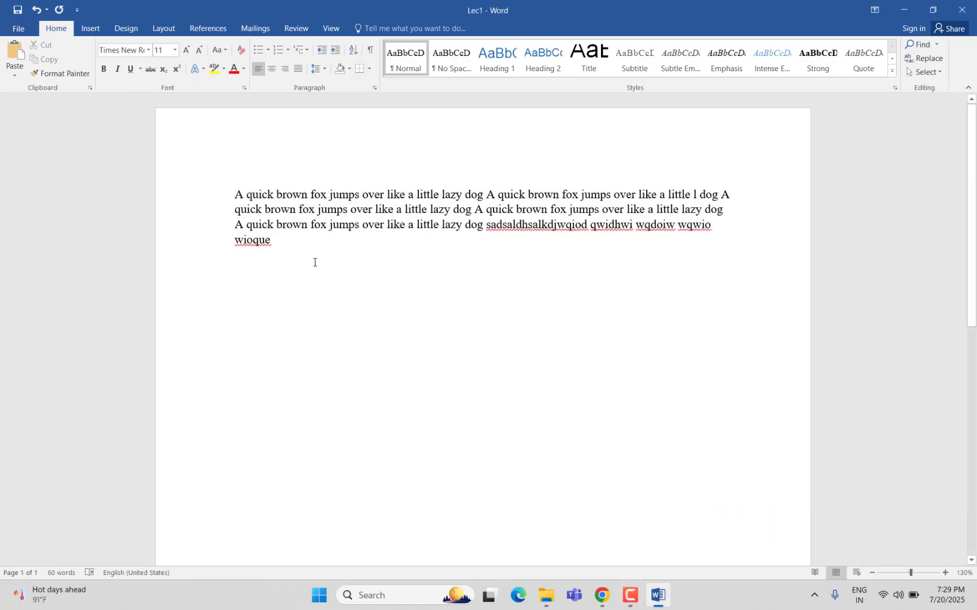
# Apply the theme's body font, Times New Roman, to the whole paragraph
pyautogui.tripleClick(119, 168)
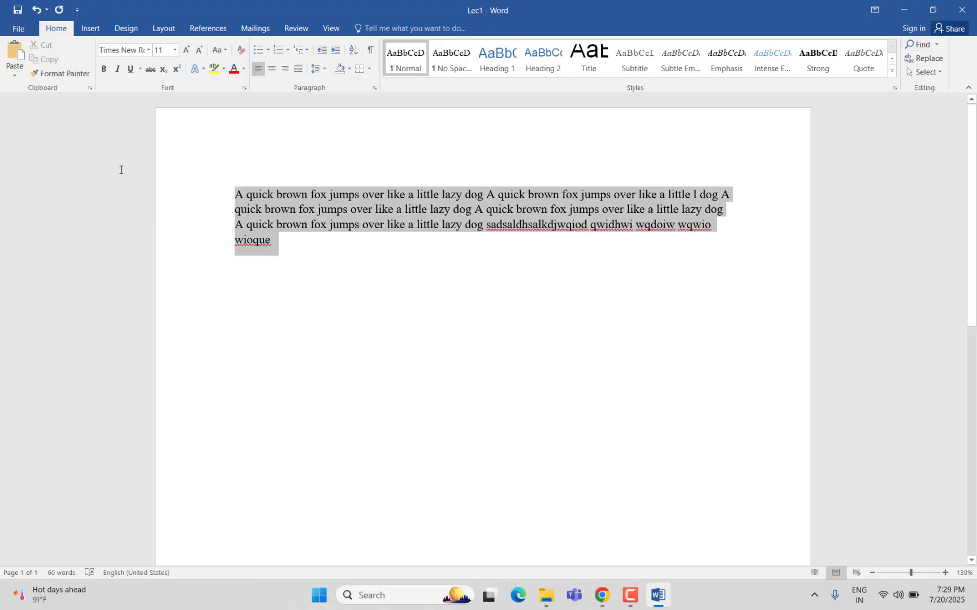
pyautogui.click(363, 277)
pyautogui.moveTo(295, 245); pyautogui.dragTo(193, 192)
pyautogui.click(149, 50)
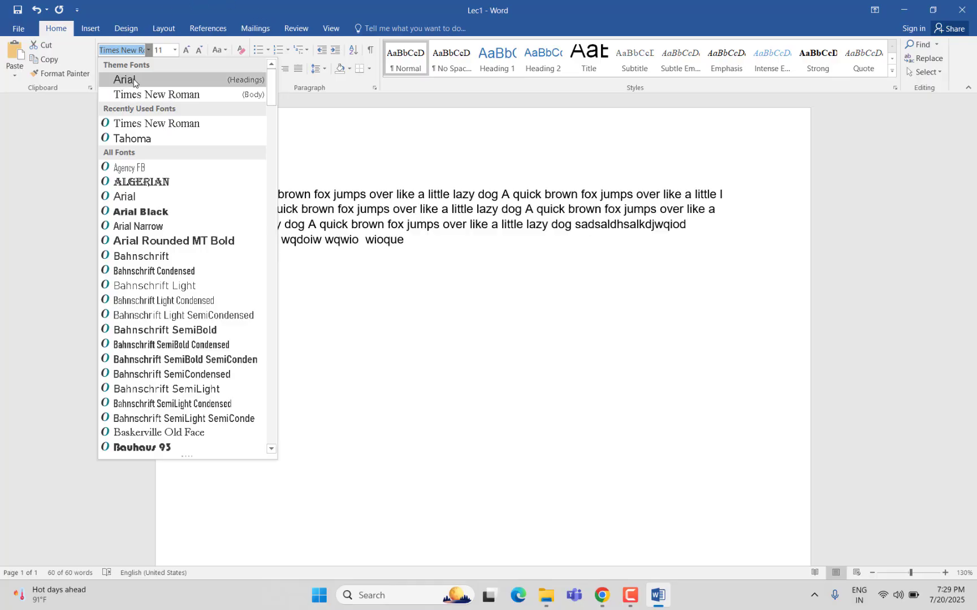
pyautogui.click(160, 95)
pyautogui.click(308, 241)
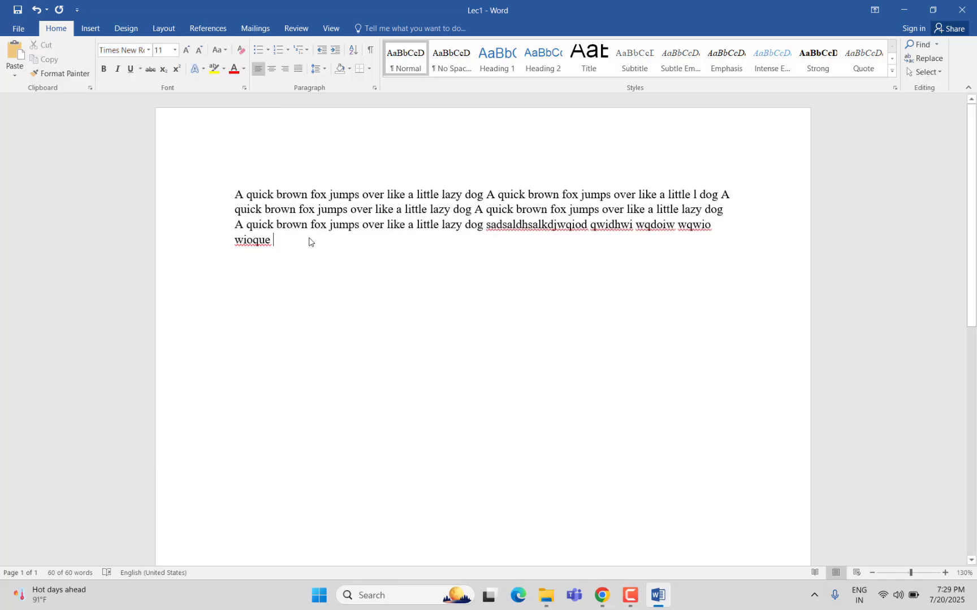
# Preview Bauhaus 93 on all of the text and reapply Times New Roman from the recently used fonts
pyautogui.hotkey('ctrl', 'a')
pyautogui.click(150, 52)
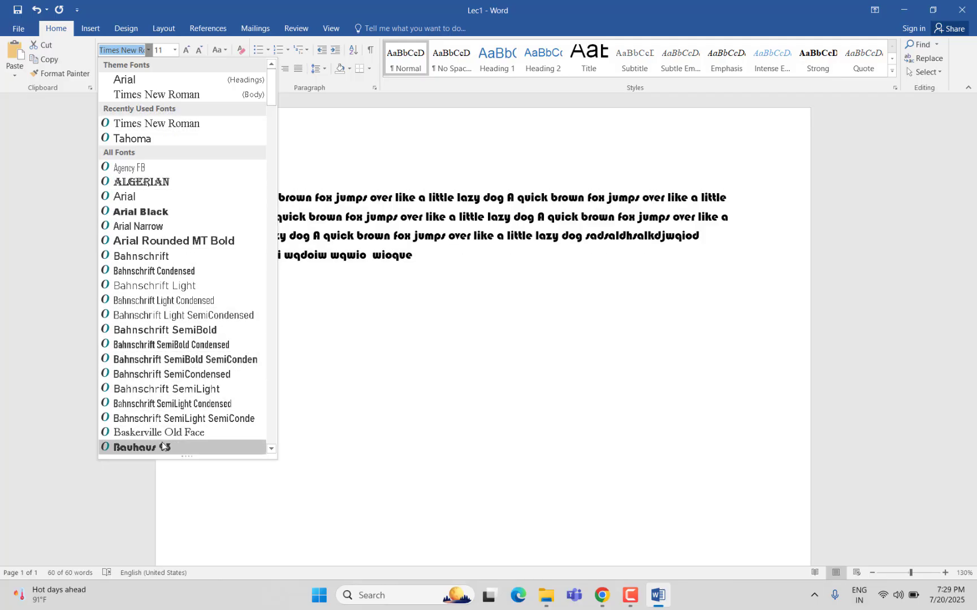
pyautogui.click(203, 129)
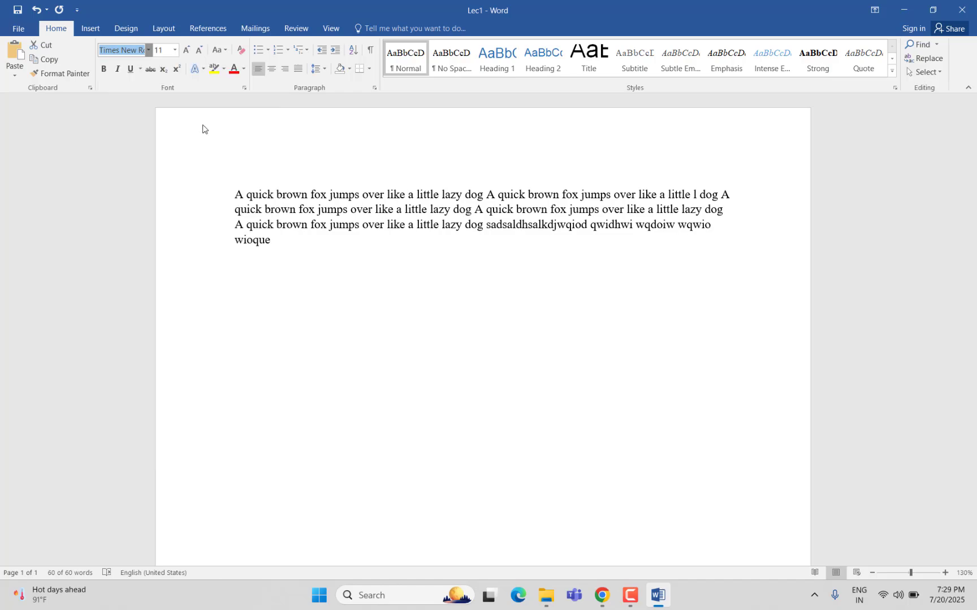
pyautogui.click(460, 280)
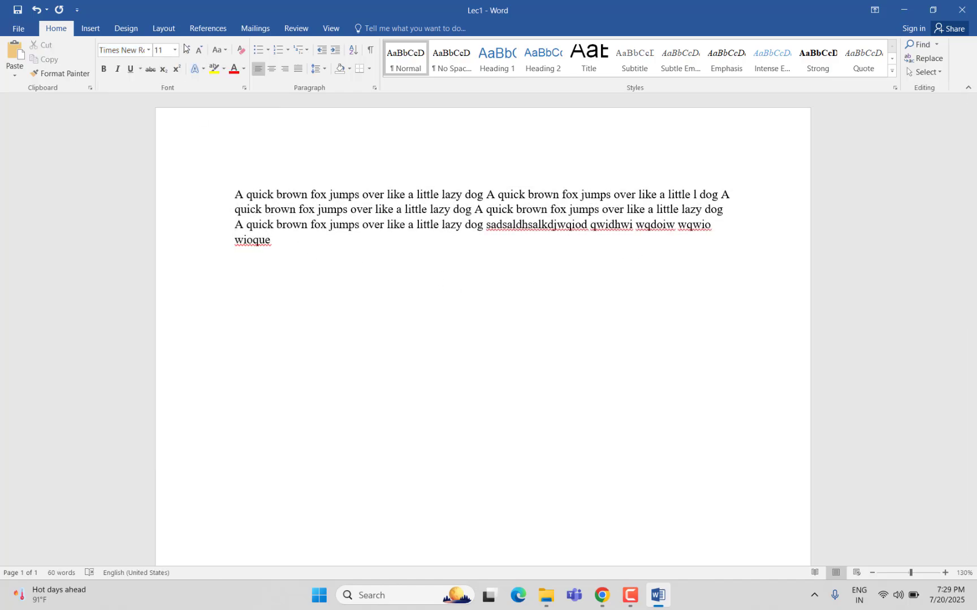
# Set the font size of the whole paragraph to 12
pyautogui.moveTo(310, 253); pyautogui.dragTo(199, 196)
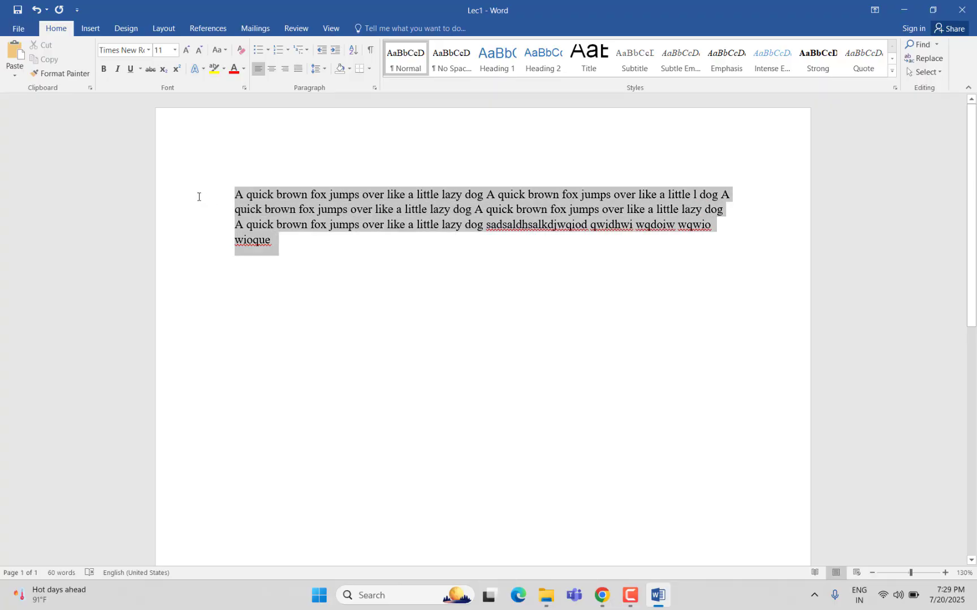
pyautogui.click(174, 51)
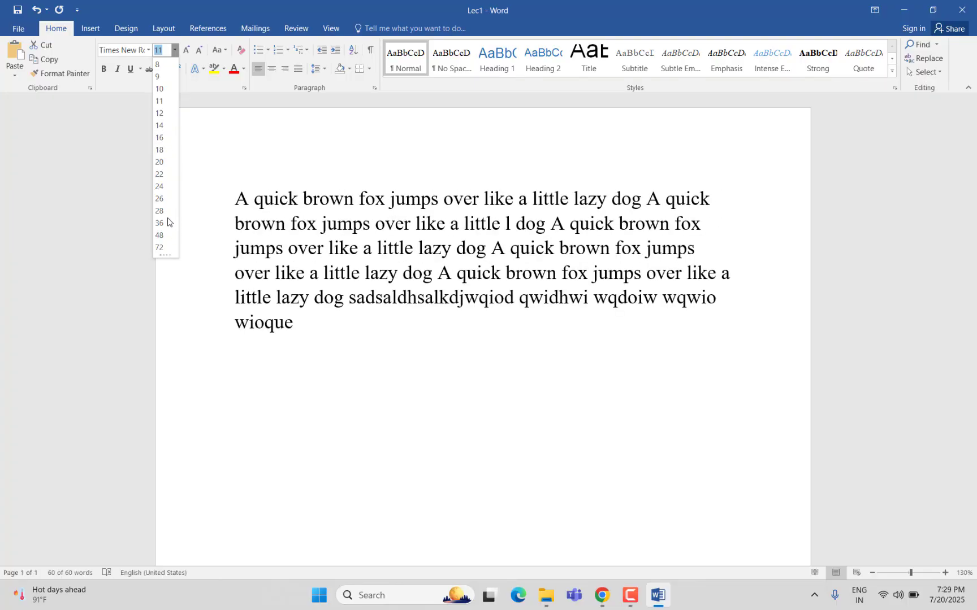
pyautogui.click(159, 113)
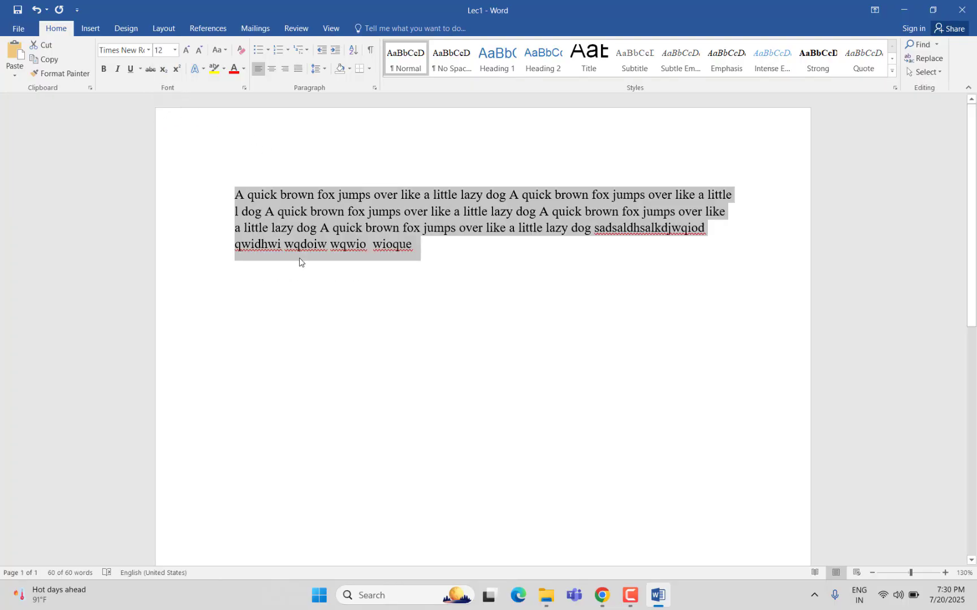
pyautogui.moveTo(431, 246); pyautogui.dragTo(234, 191)
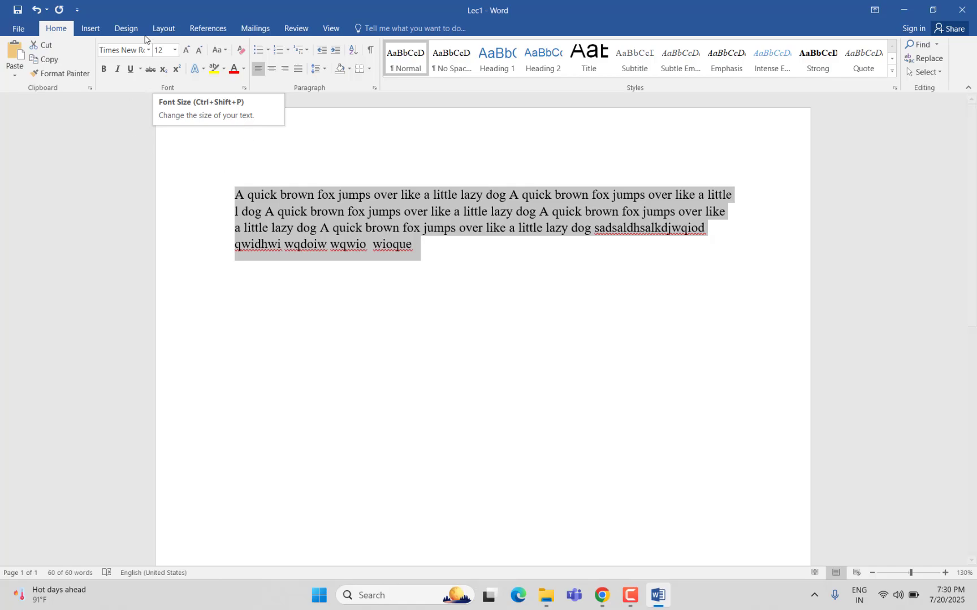
pyautogui.click(451, 269)
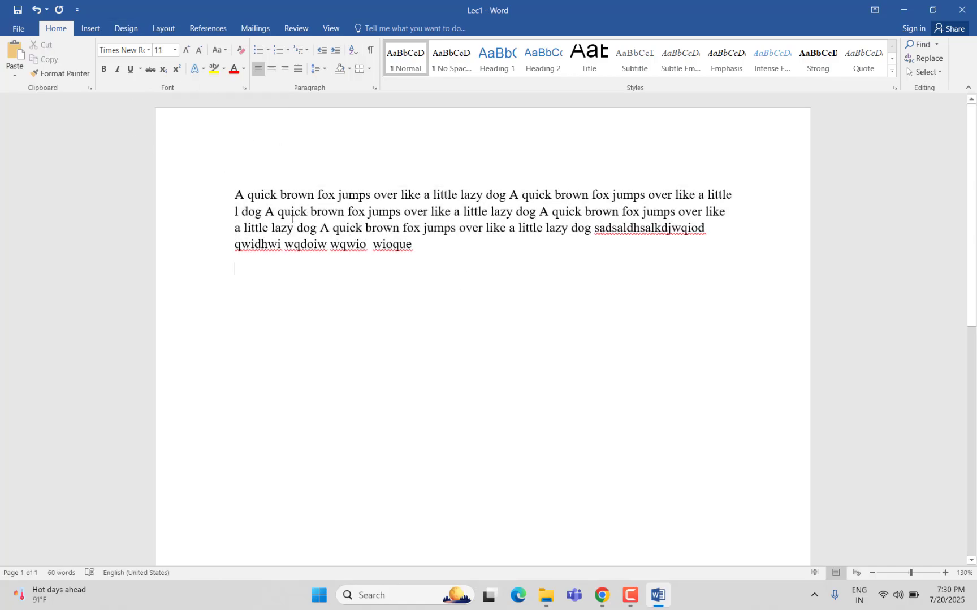
# Increase the paragraph's font size stepwise to 16, and decrease it stepwise to 11
pyautogui.doubleClick(199, 186)
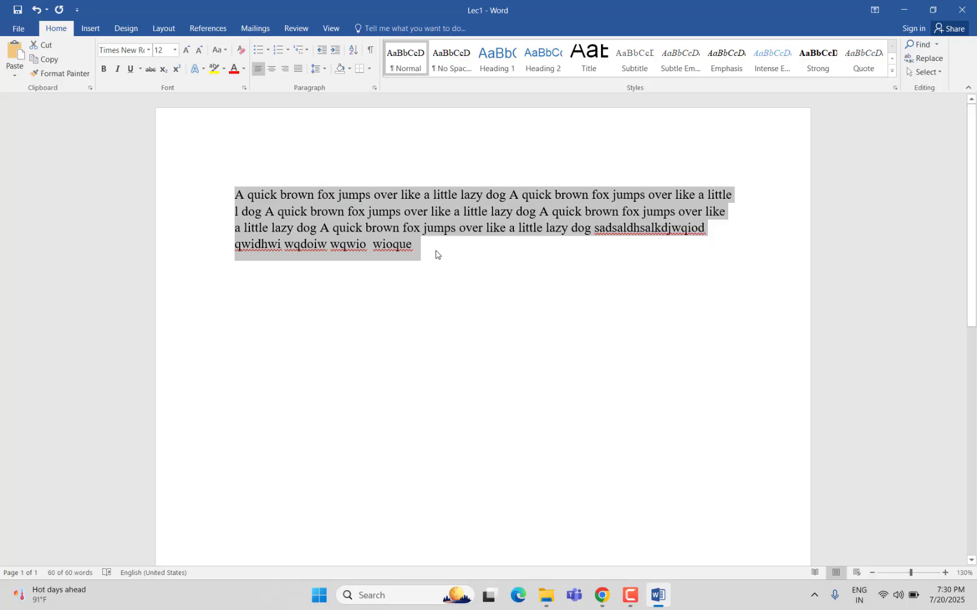
pyautogui.click(186, 51)
pyautogui.click(186, 51)
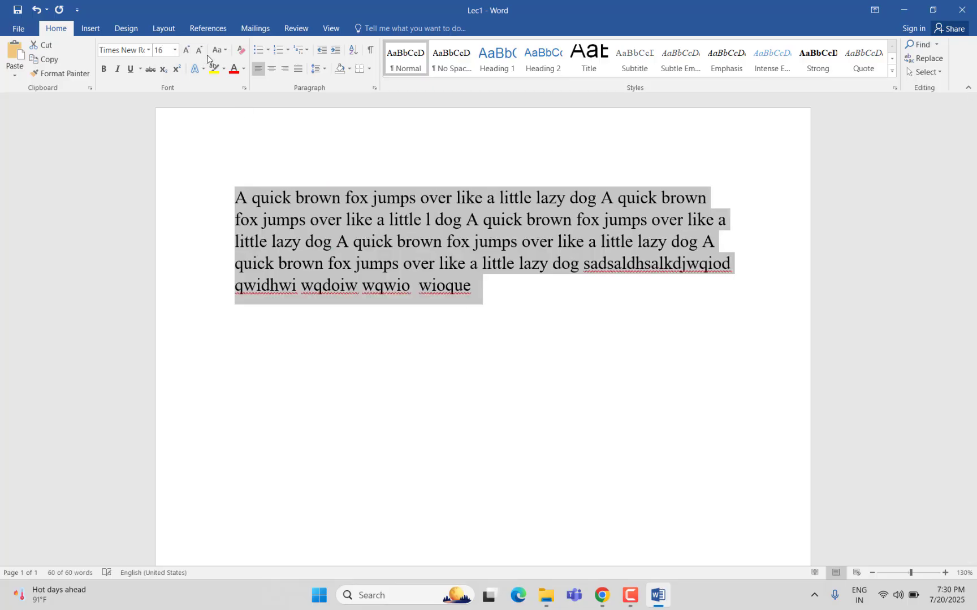
pyautogui.click(200, 52)
pyautogui.click(200, 52)
pyautogui.click(203, 52)
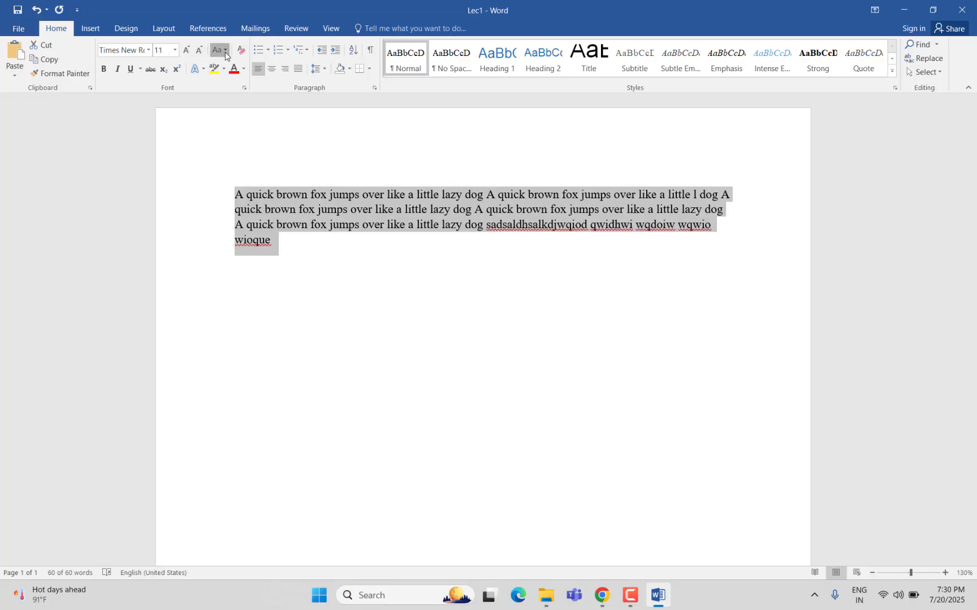
# Change the case of the paragraph to UPPERCASE, and convert it to lowercase
pyautogui.click(225, 52)
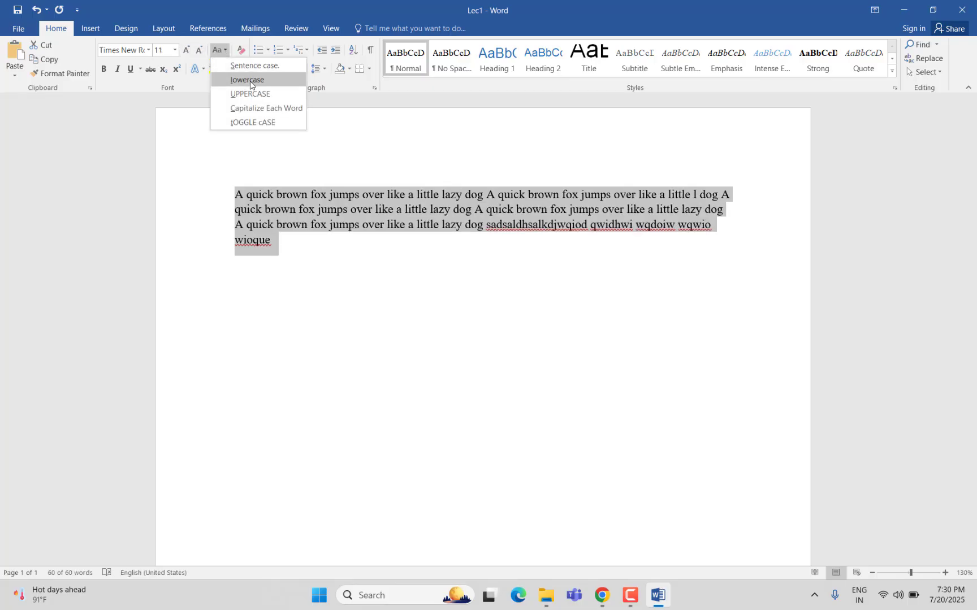
pyautogui.click(251, 97)
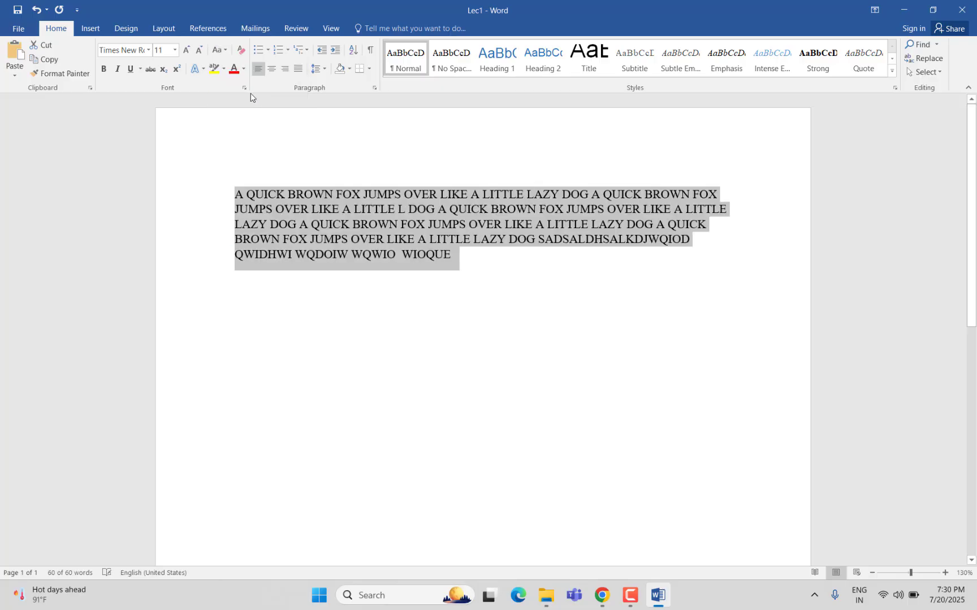
pyautogui.click(224, 52)
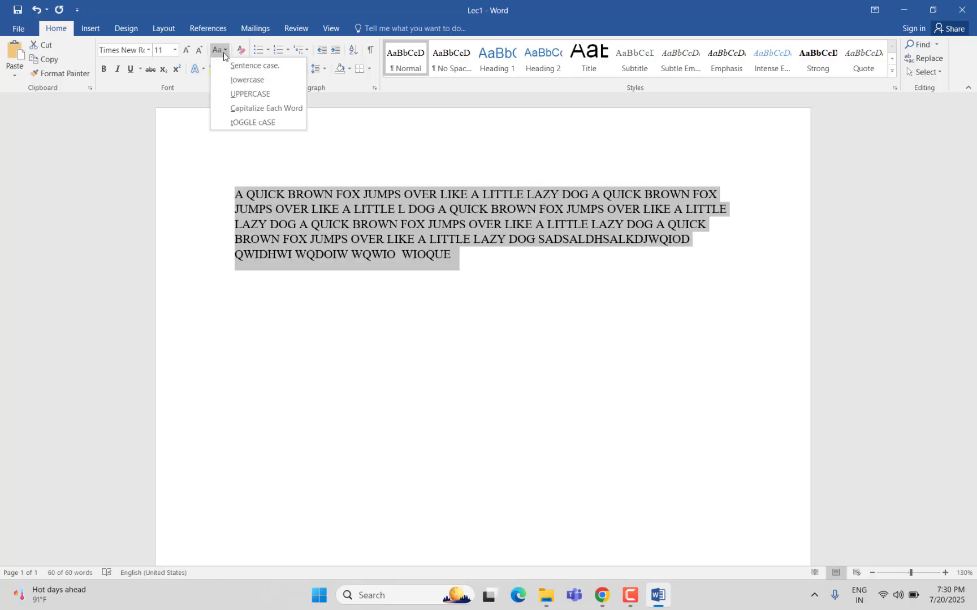
pyautogui.click(247, 79)
pyautogui.click(397, 224)
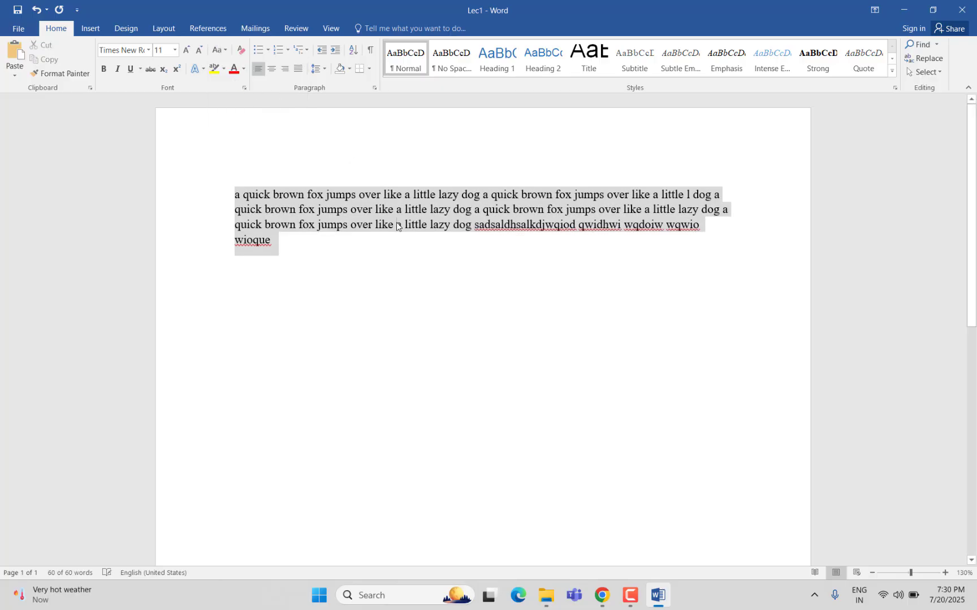
# Apply UPPERCASE, Sentence case and Capitalize Each Word in turn to the word "brown" in the paragraph's third line
pyautogui.doubleClick(280, 225)
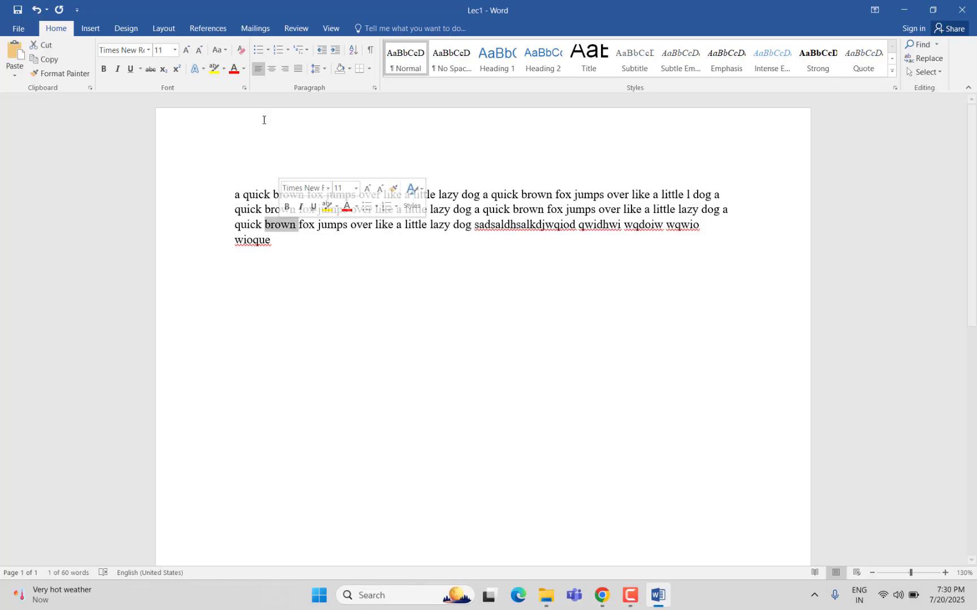
pyautogui.click(221, 51)
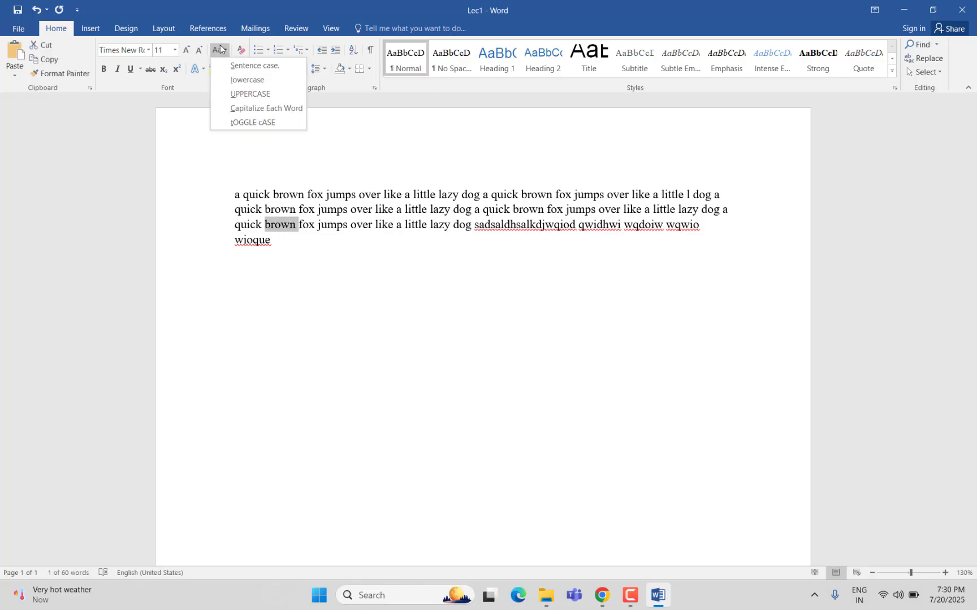
pyautogui.click(253, 93)
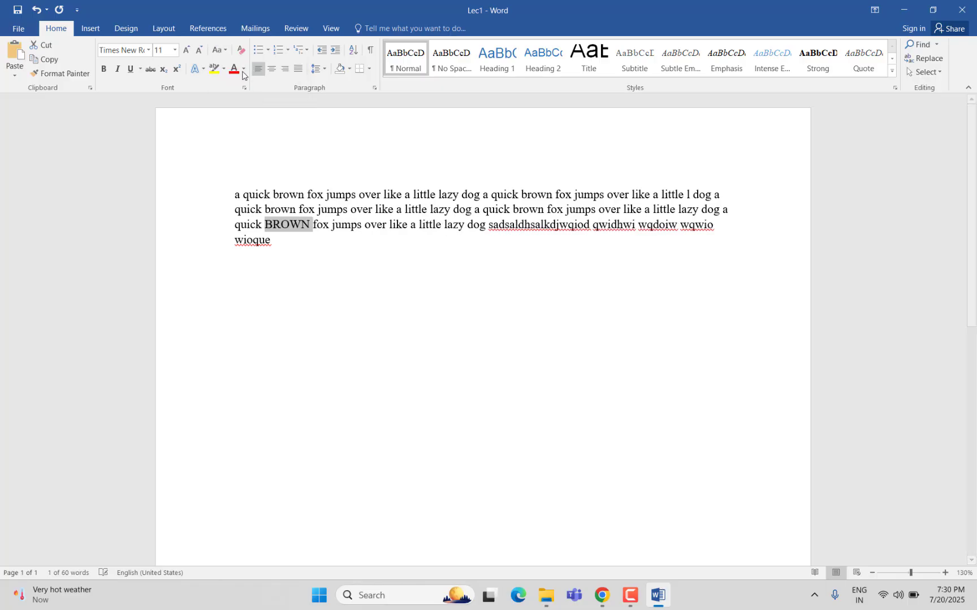
pyautogui.click(221, 51)
pyautogui.click(244, 69)
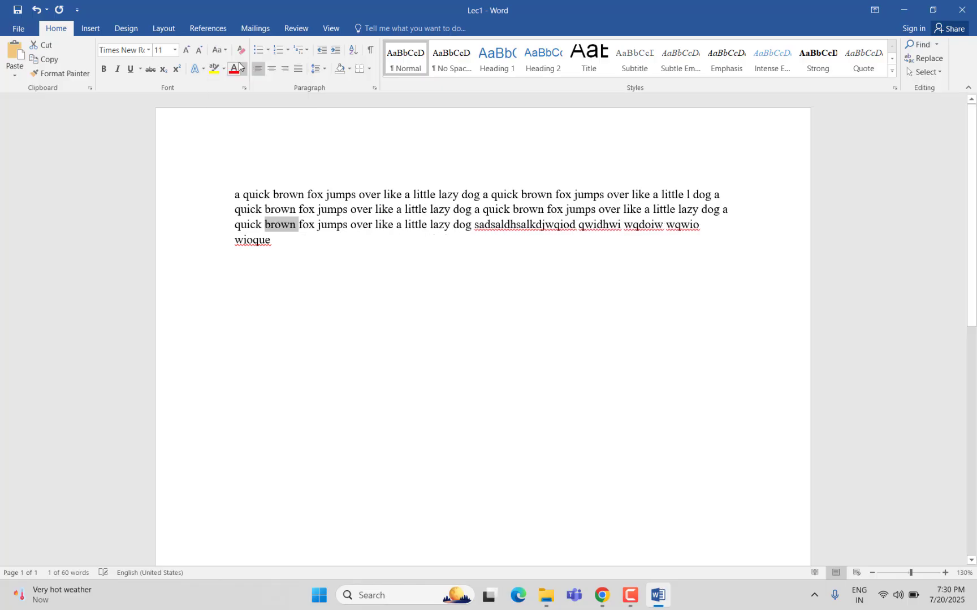
pyautogui.click(221, 50)
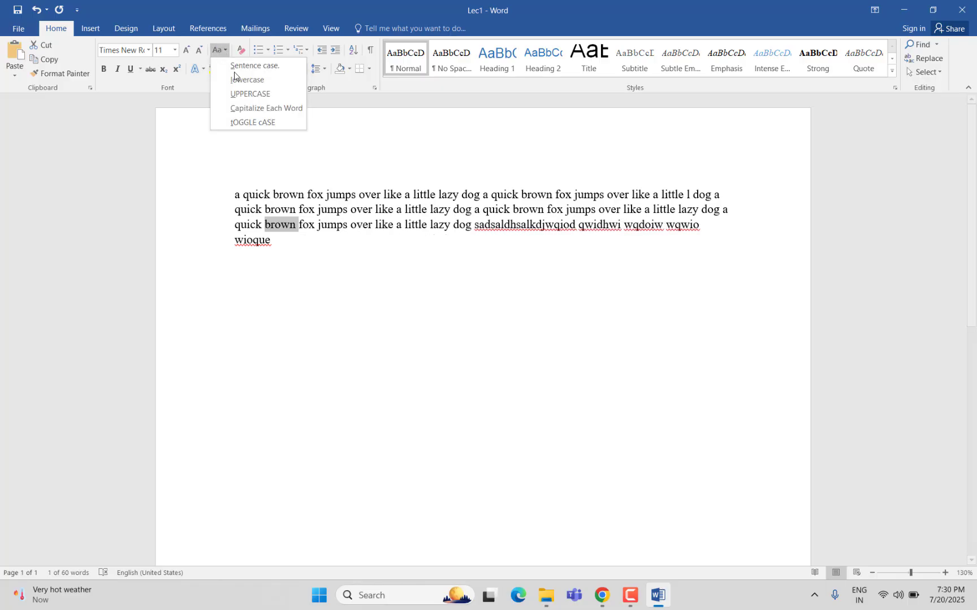
pyautogui.click(260, 110)
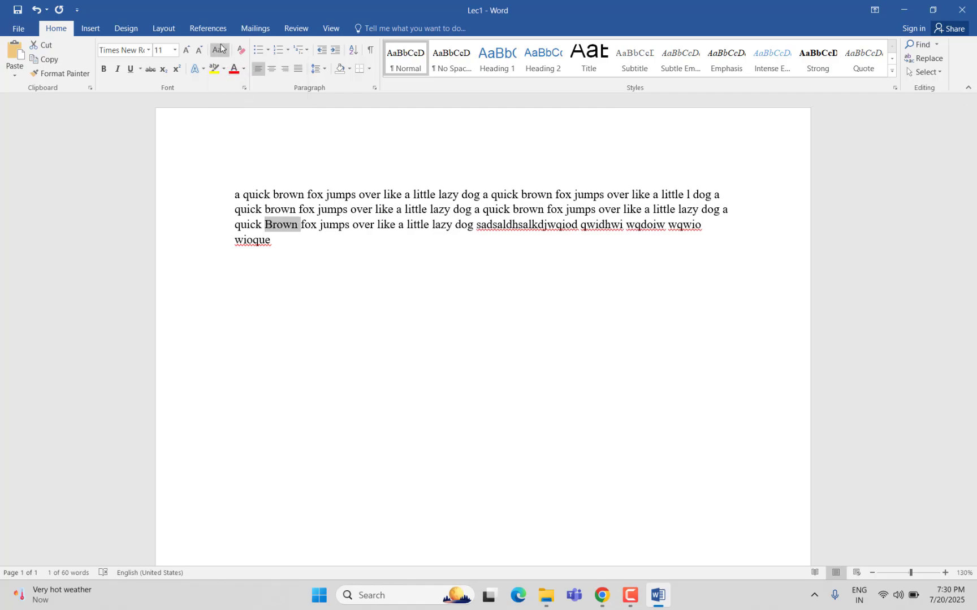
# Change the whole paragraph to Capitalize Each Word, and switch it to tOGGLE cASE
pyautogui.moveTo(321, 241); pyautogui.dragTo(202, 188)
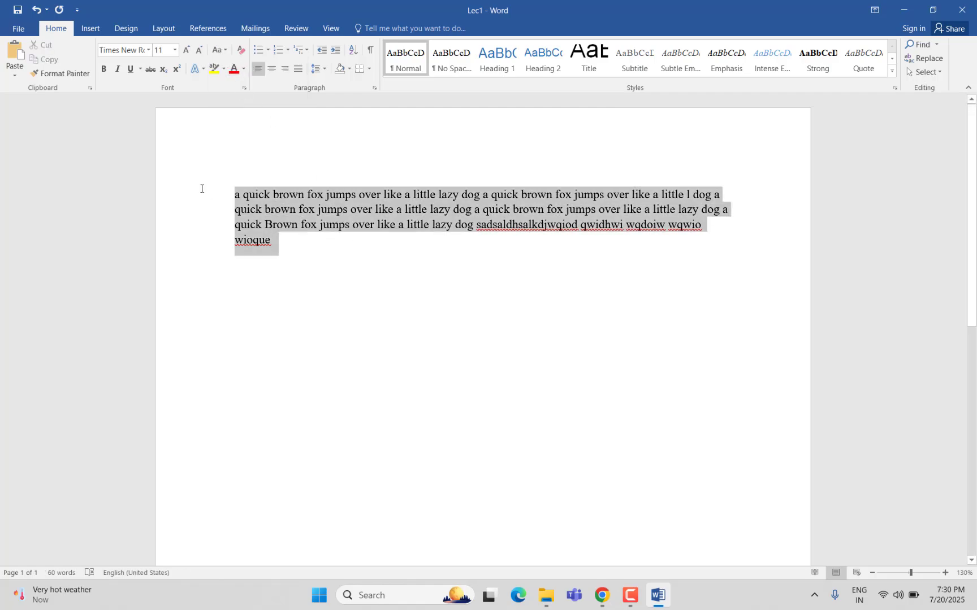
pyautogui.click(220, 50)
pyautogui.click(250, 108)
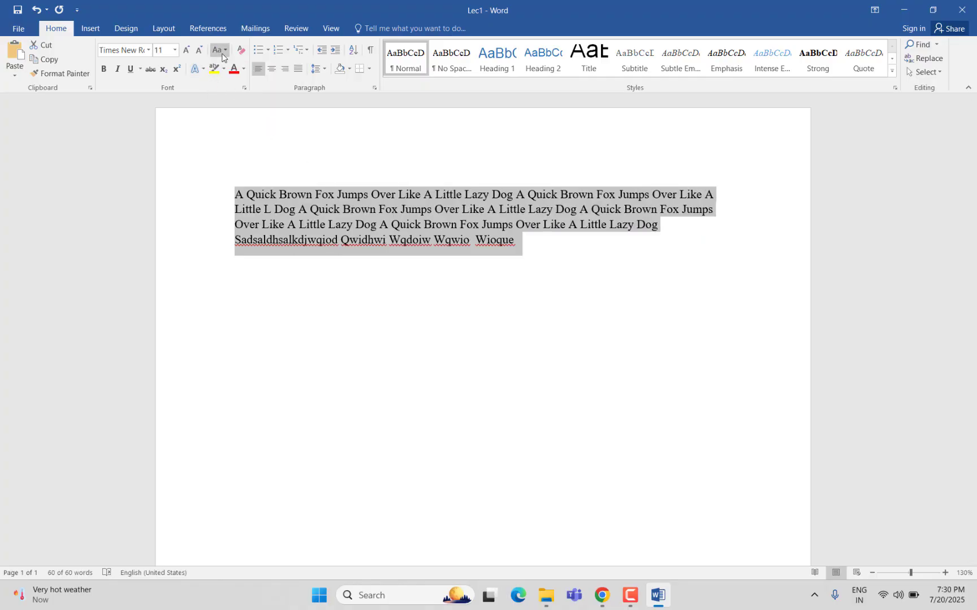
pyautogui.click(220, 50)
pyautogui.click(260, 122)
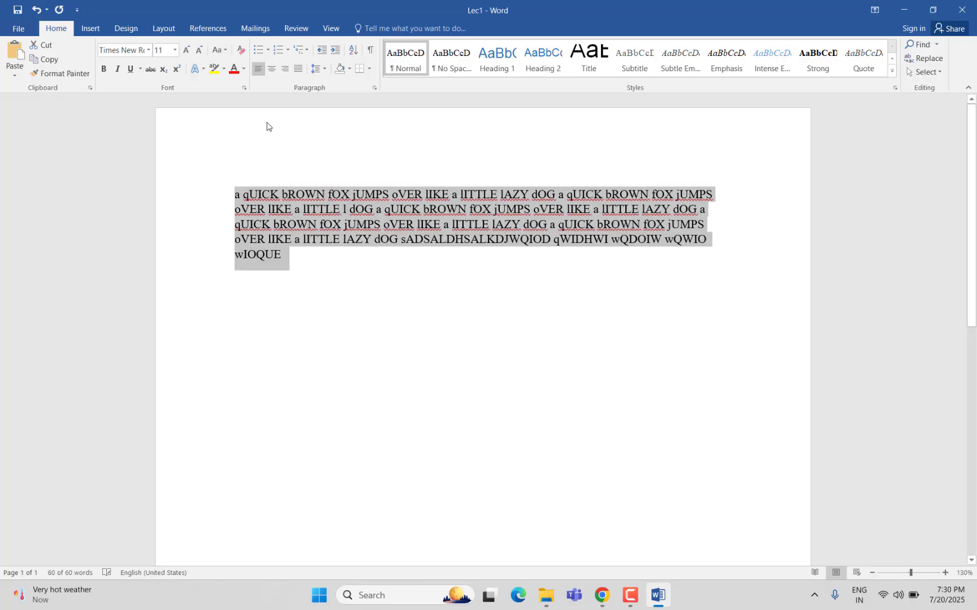
# Convert the whole paragraph to Sentence case and place the cursor below it
pyautogui.click(219, 51)
pyautogui.click(246, 64)
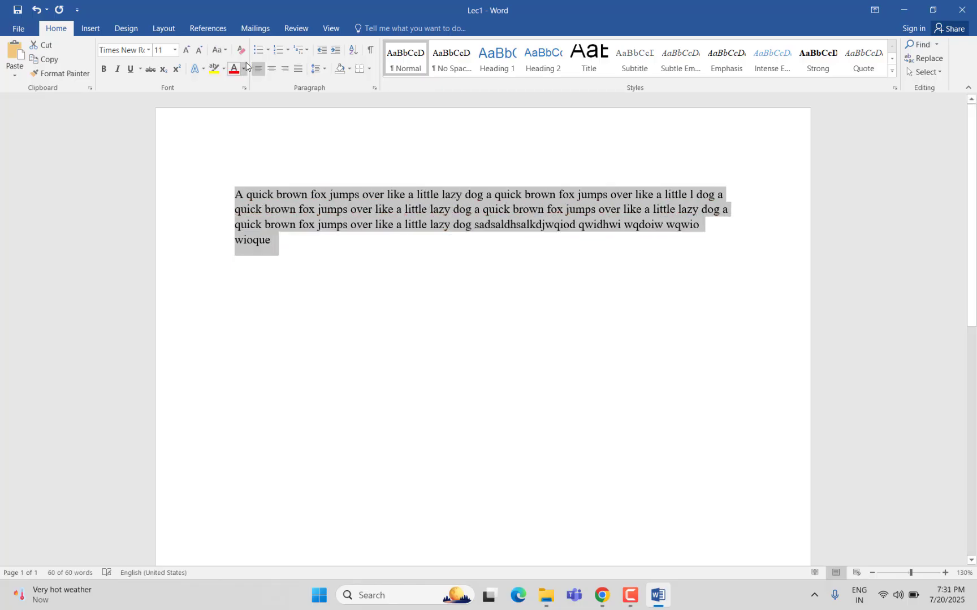
pyautogui.click(301, 278)
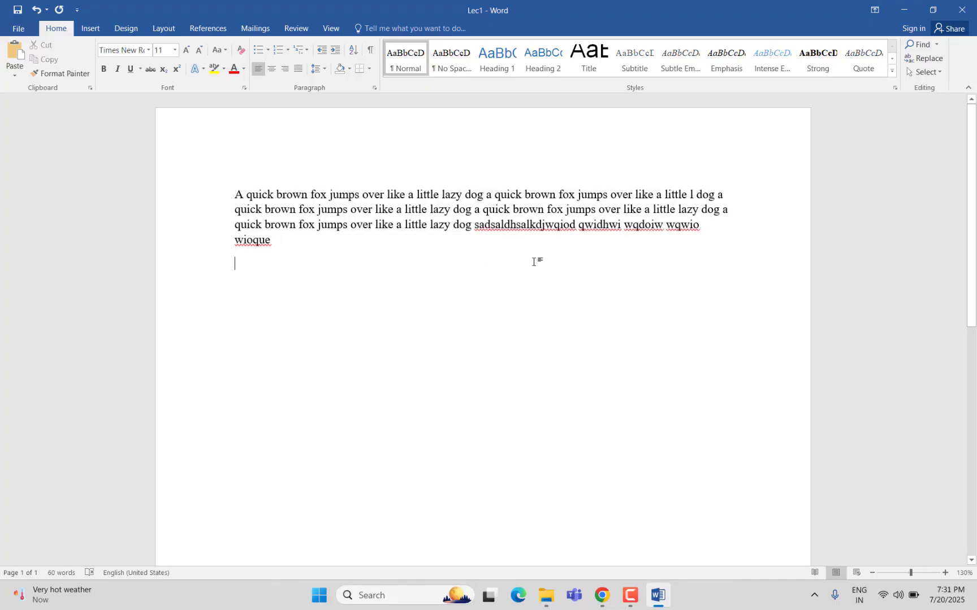
pyautogui.press('Return')
# Make the word "quick" in the first line bold and check it at a larger zoom
pyautogui.doubleClick(253, 194)
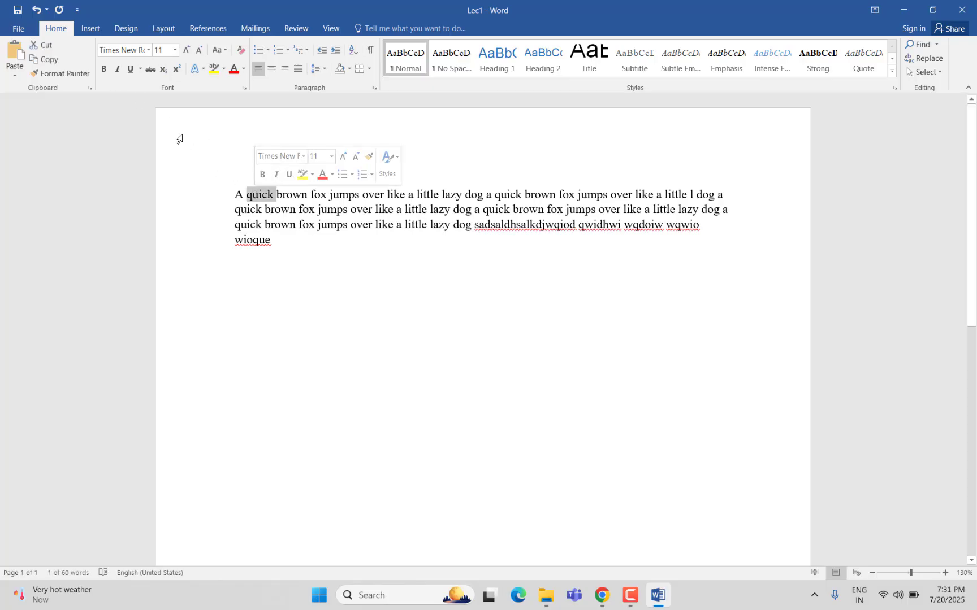
pyautogui.click(104, 68)
pyautogui.click(352, 356)
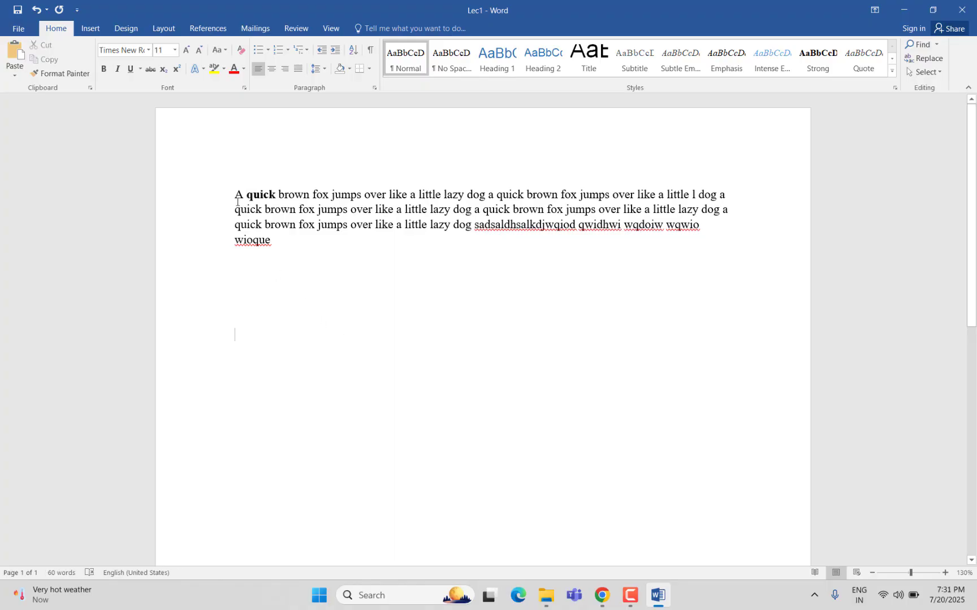
pyautogui.keyDown('ctrl'); pyautogui.scroll(6, 237, 201); pyautogui.keyUp('ctrl')
pyautogui.scroll(1, 237, 202)
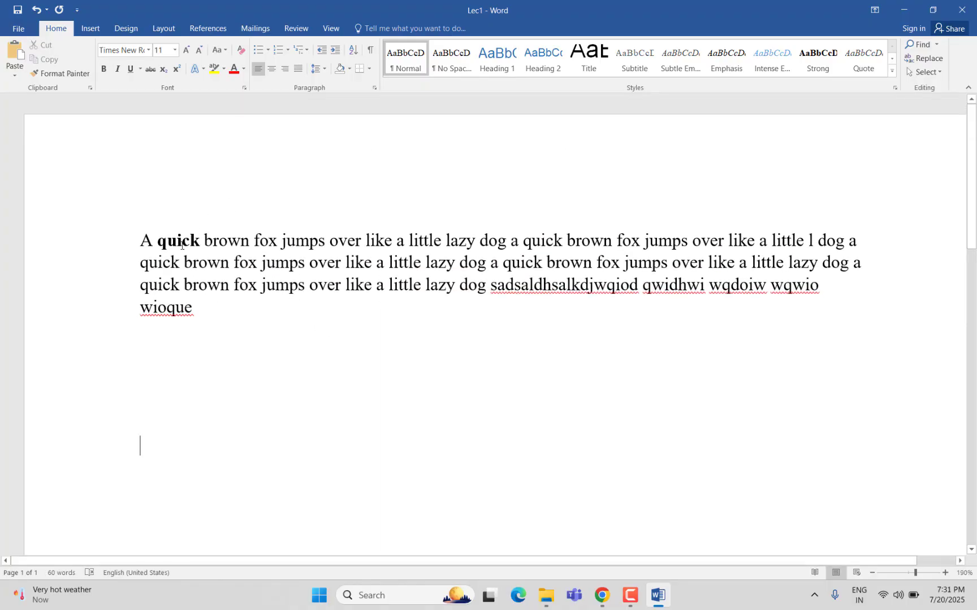
pyautogui.moveTo(199, 242); pyautogui.dragTo(158, 242)
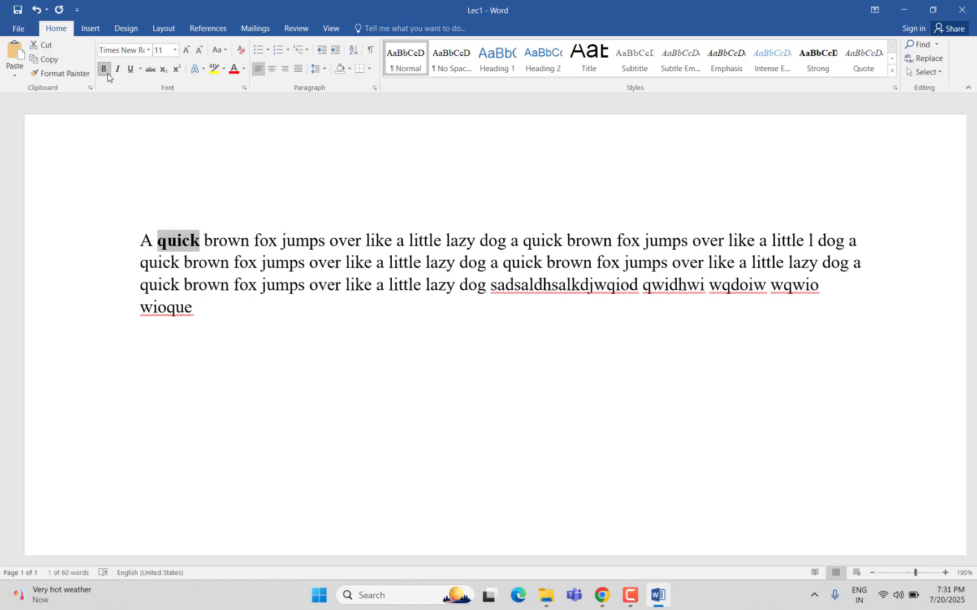
pyautogui.click(255, 339)
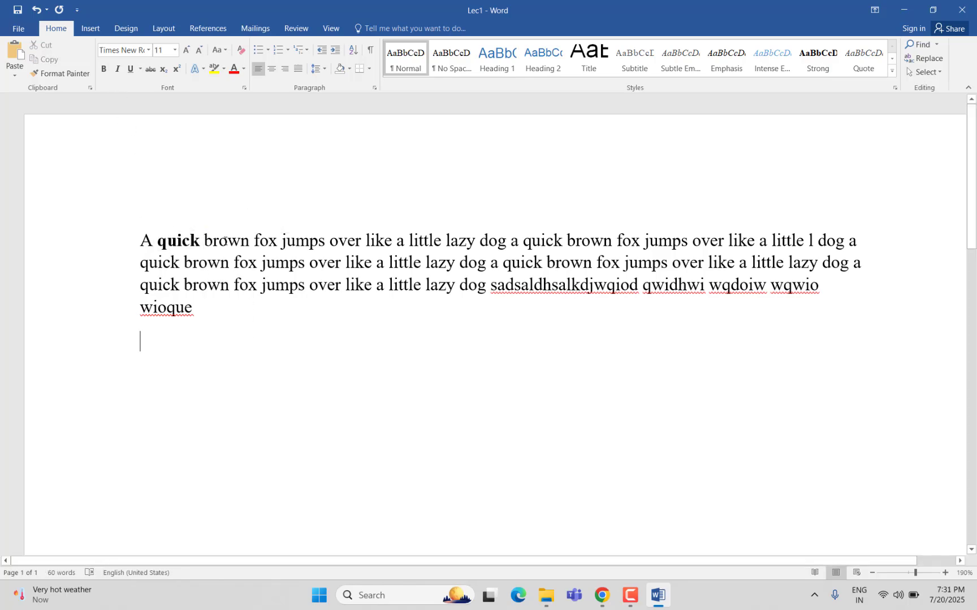
# Italicize the word "brown" and underline the word "fox" in the first line
pyautogui.doubleClick(226, 240)
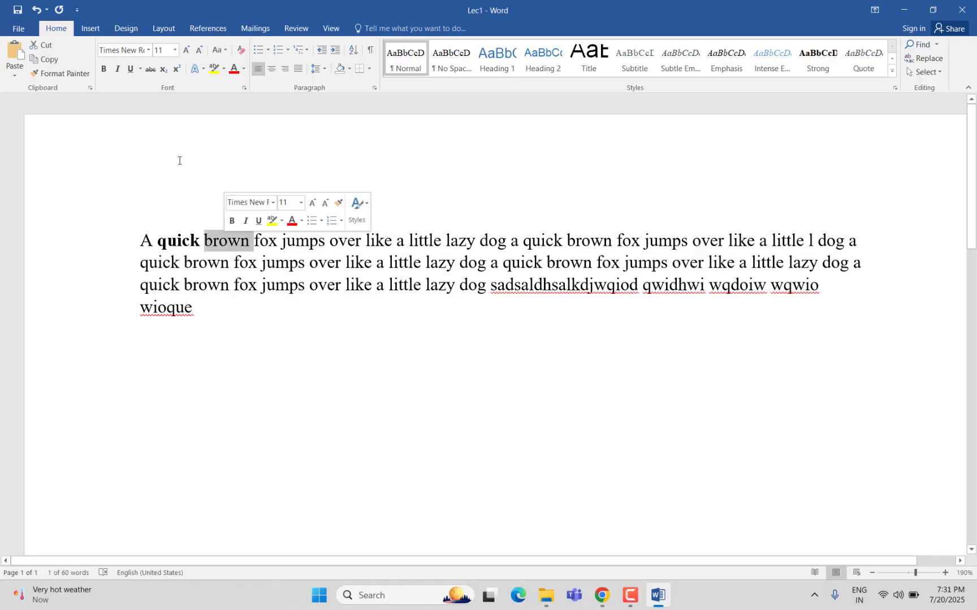
pyautogui.click(118, 69)
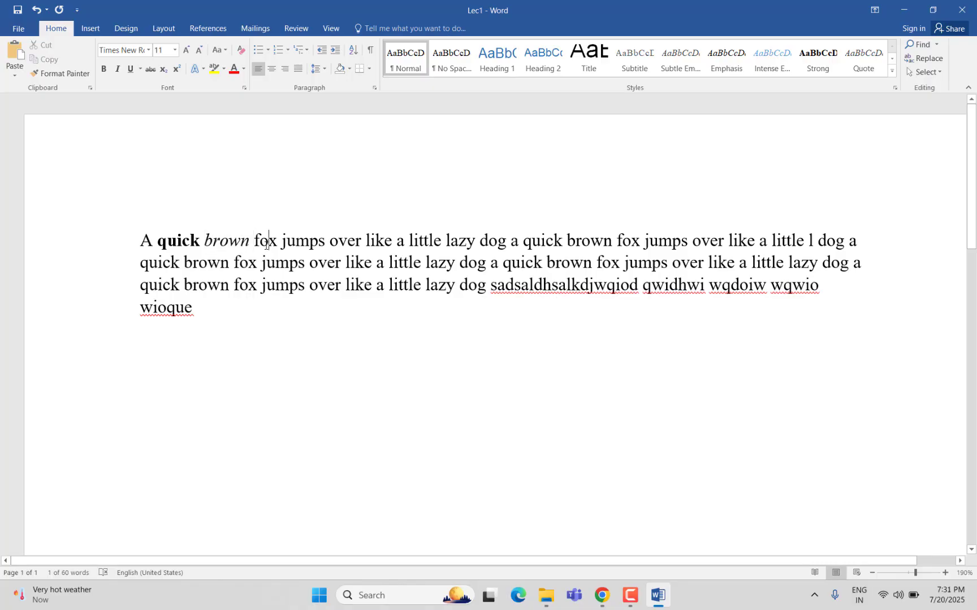
pyautogui.doubleClick(265, 243)
pyautogui.click(129, 69)
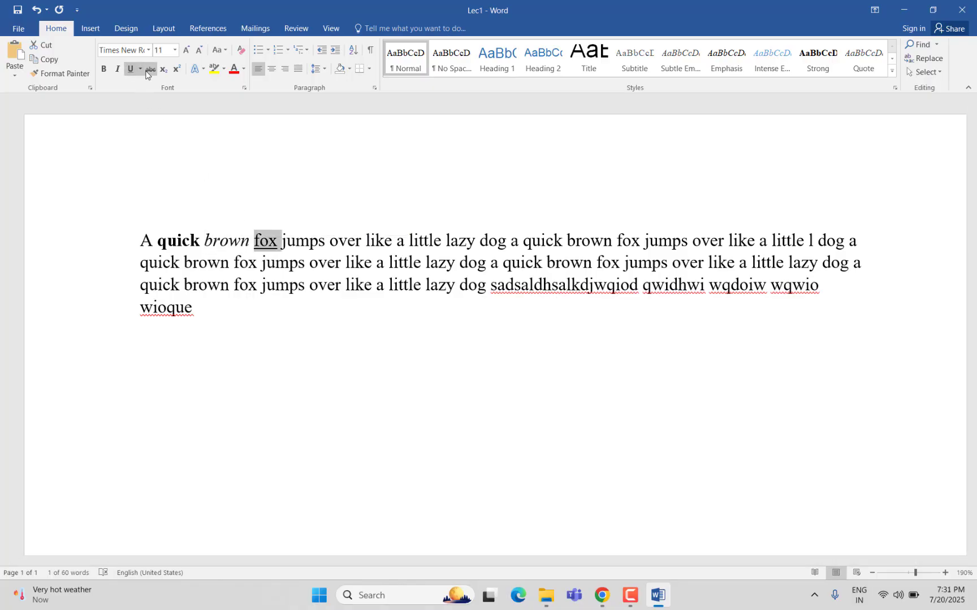
# Look through the available underline styles, and check the formatting of the words "quick", "brown" and "fox" in the first line
pyautogui.click(141, 69)
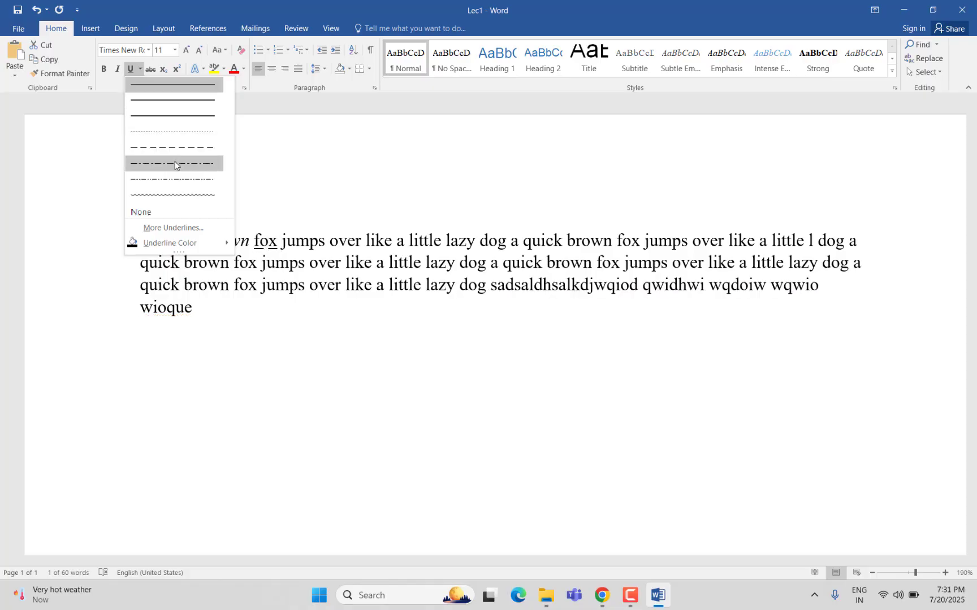
pyautogui.click(331, 170)
pyautogui.click(305, 275)
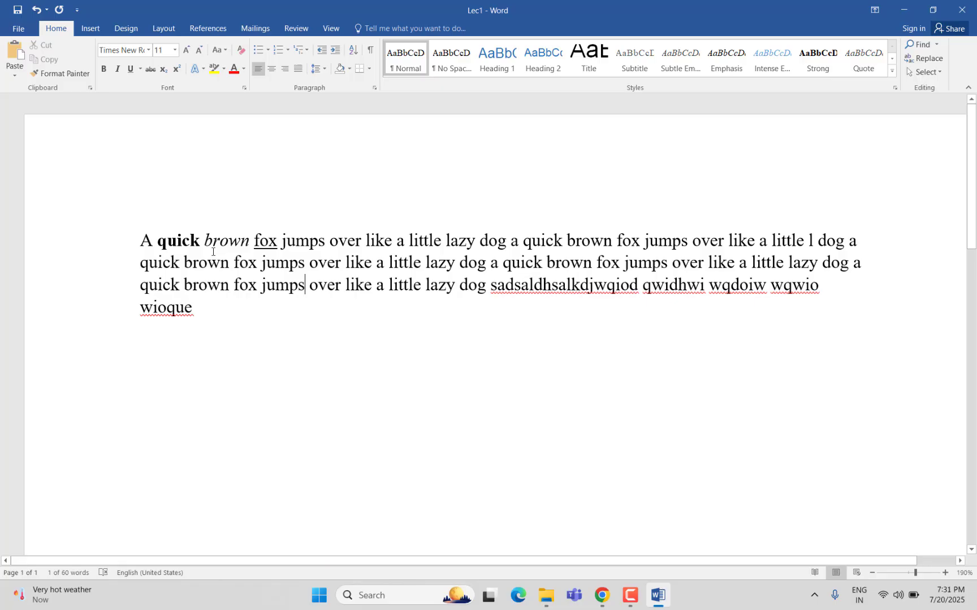
pyautogui.doubleClick(181, 242)
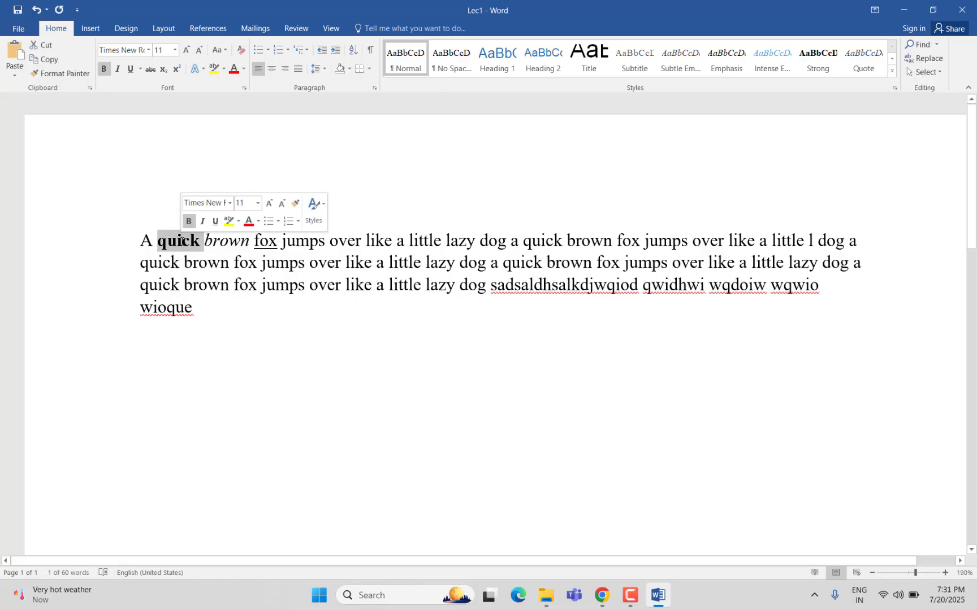
pyautogui.click(386, 149)
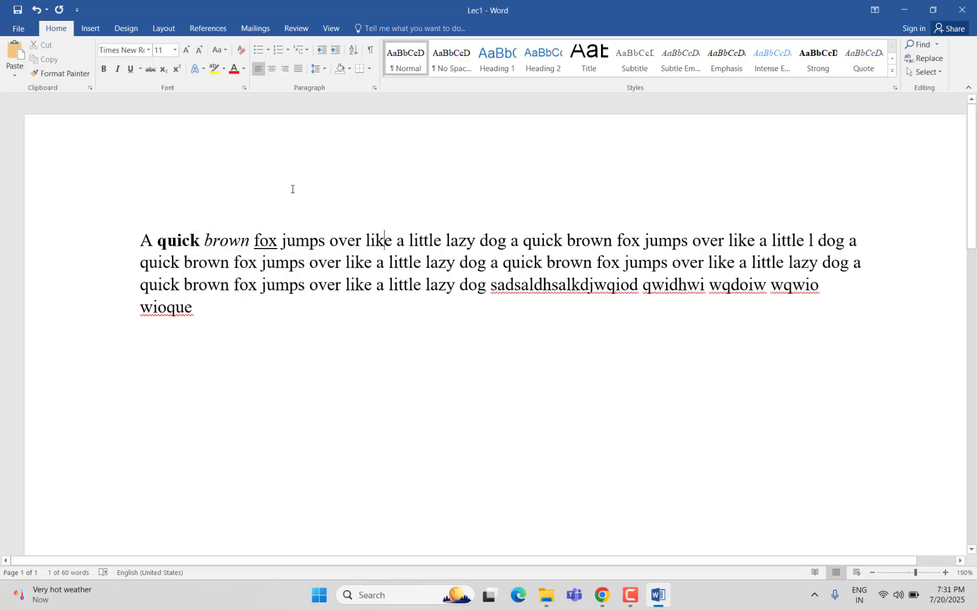
pyautogui.click(217, 238)
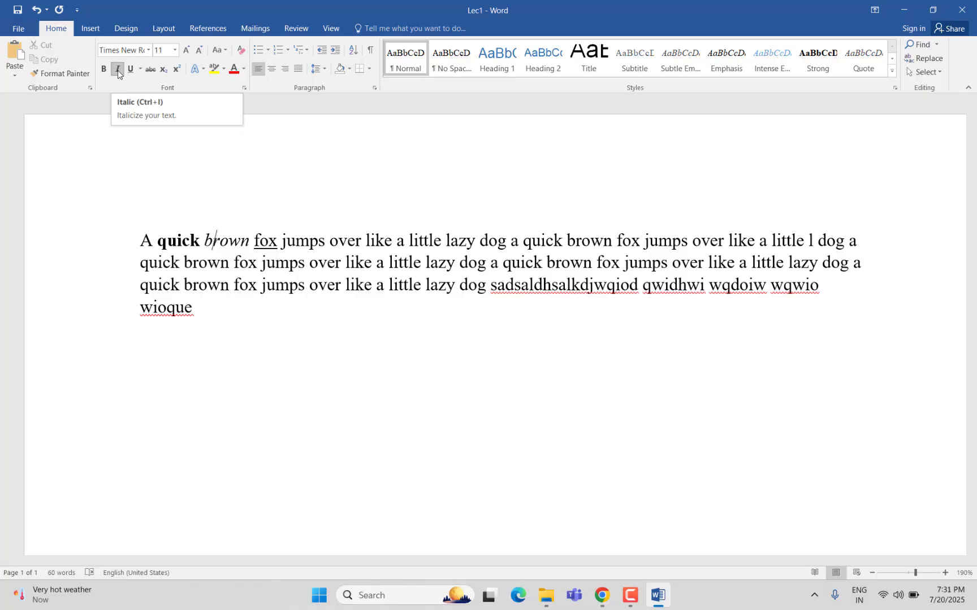
pyautogui.click(269, 240)
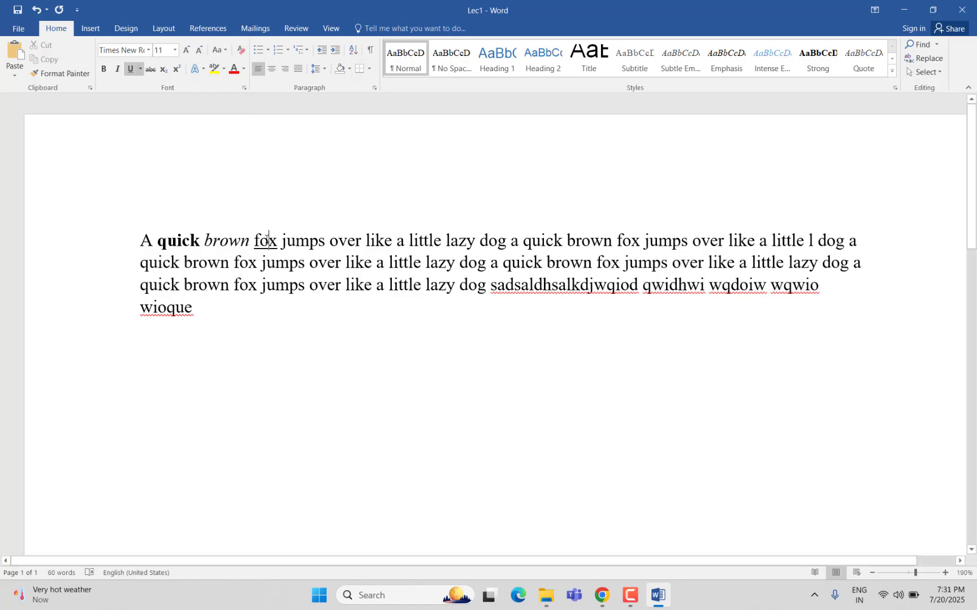
pyautogui.click(276, 342)
# Strike through the word "wioque" on the paragraph's last line
pyautogui.click(121, 320)
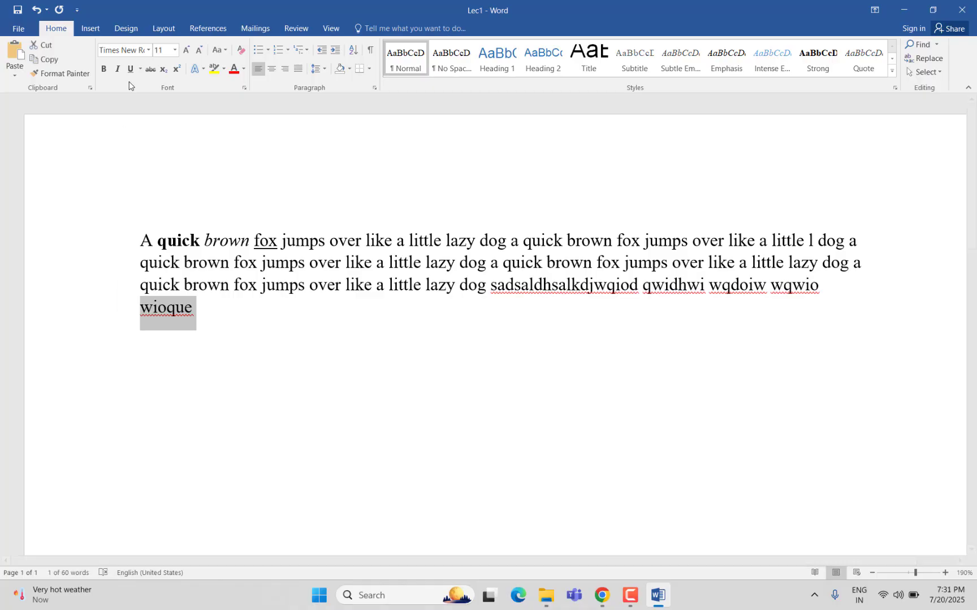
pyautogui.click(148, 69)
pyautogui.click(218, 405)
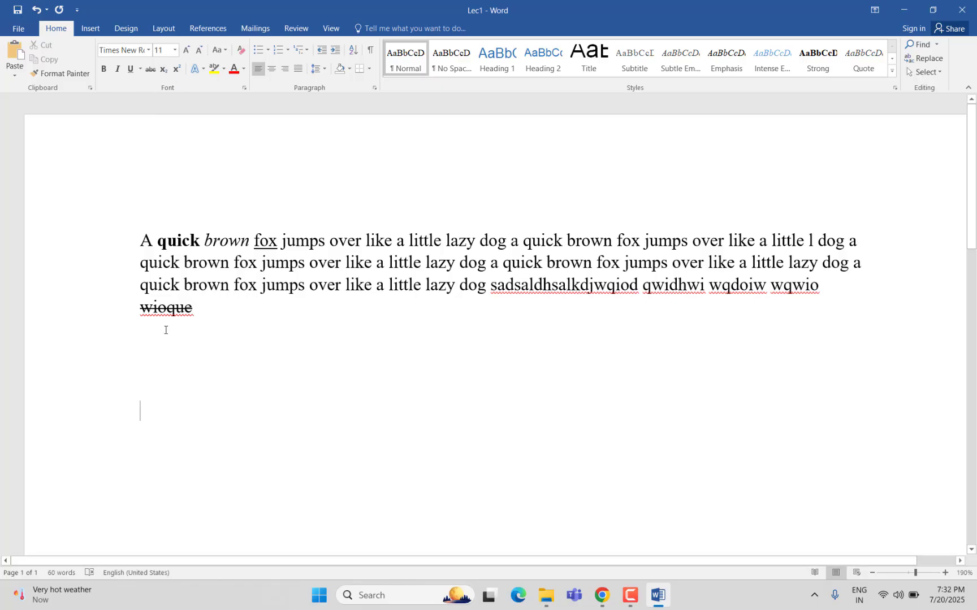
# Write X with a superscript 2 on the line below the paragraph
pyautogui.click(163, 335)
pyautogui.write('x')
pyautogui.click(177, 70)
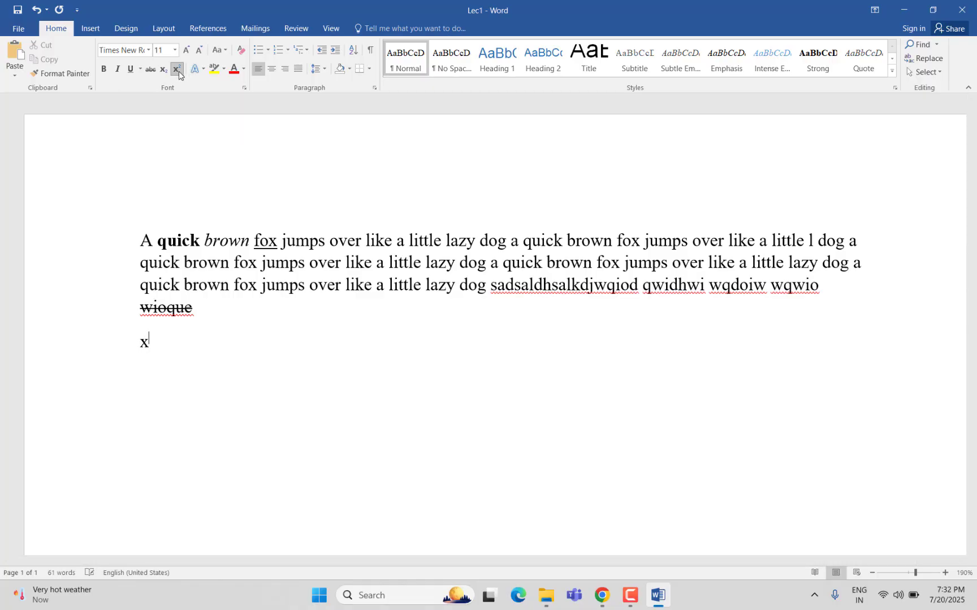
pyautogui.write('2332')
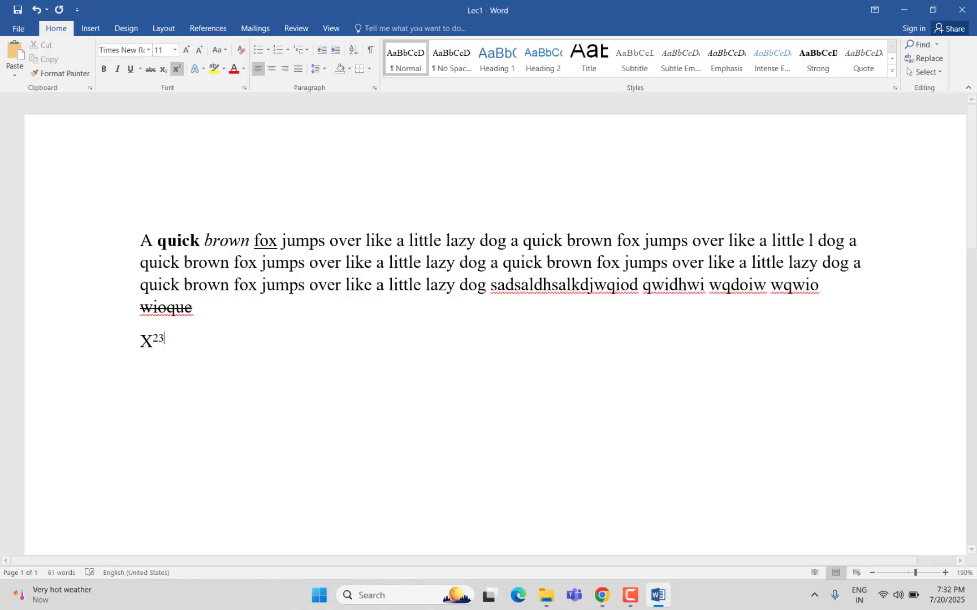
pyautogui.press('BackSpace')
pyautogui.press('BackSpace')
pyautogui.press('BackSpace')
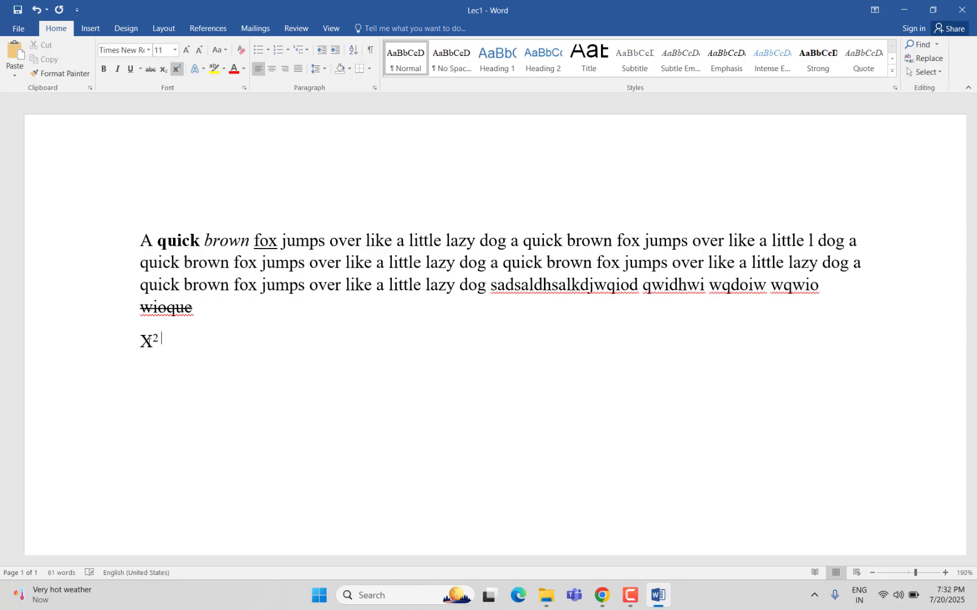
# Try writing extra letters in superscript after the exponent, and delete them
pyautogui.write('hjkhkjhkj')
pyautogui.press('BackSpace')
pyautogui.press('BackSpace')
pyautogui.press('BackSpace')
# Turn superscript off, write x with a subscript 2 after the first expression, and return to normal text
pyautogui.click(177, 69)
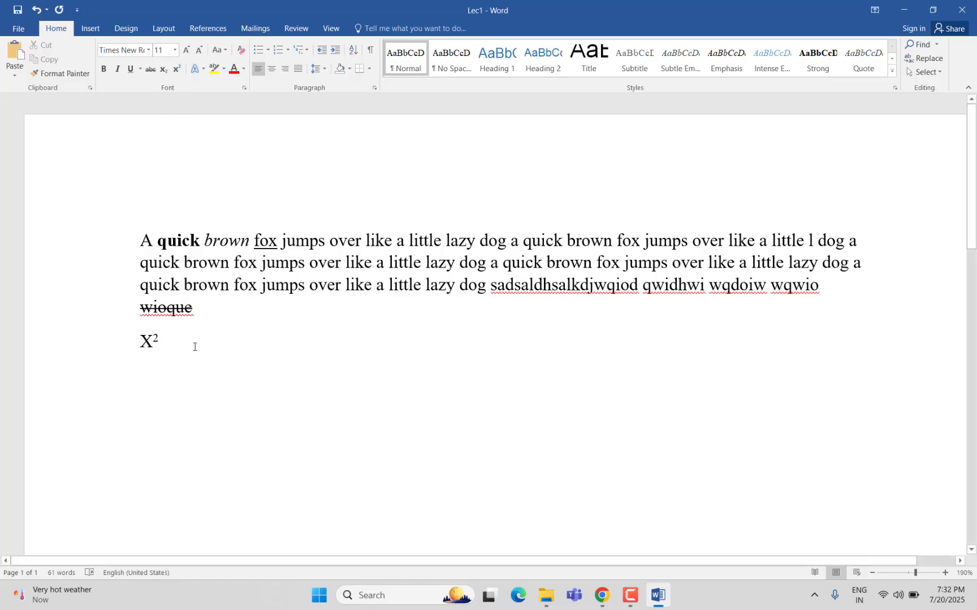
pyautogui.write('x2')
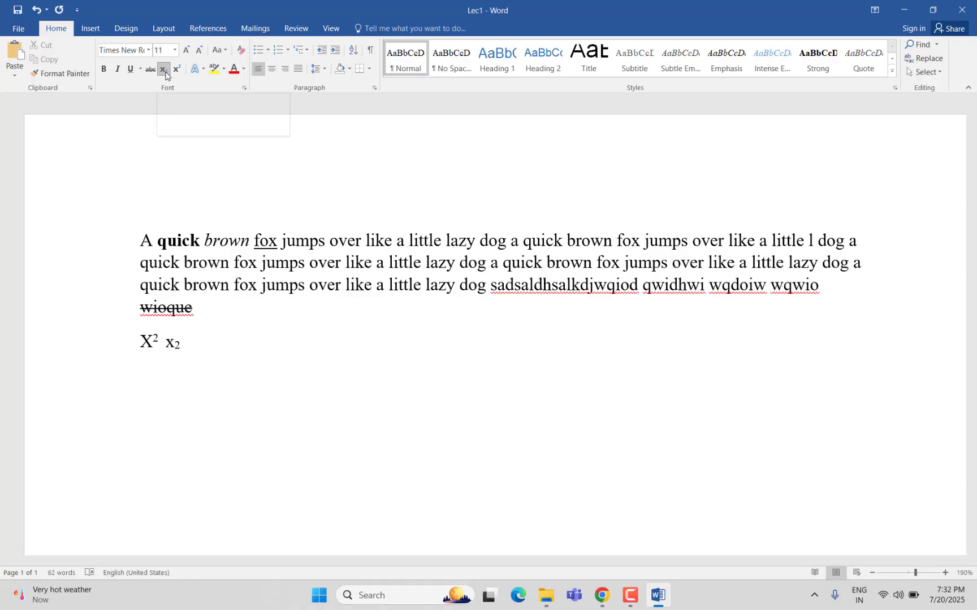
pyautogui.click(163, 71)
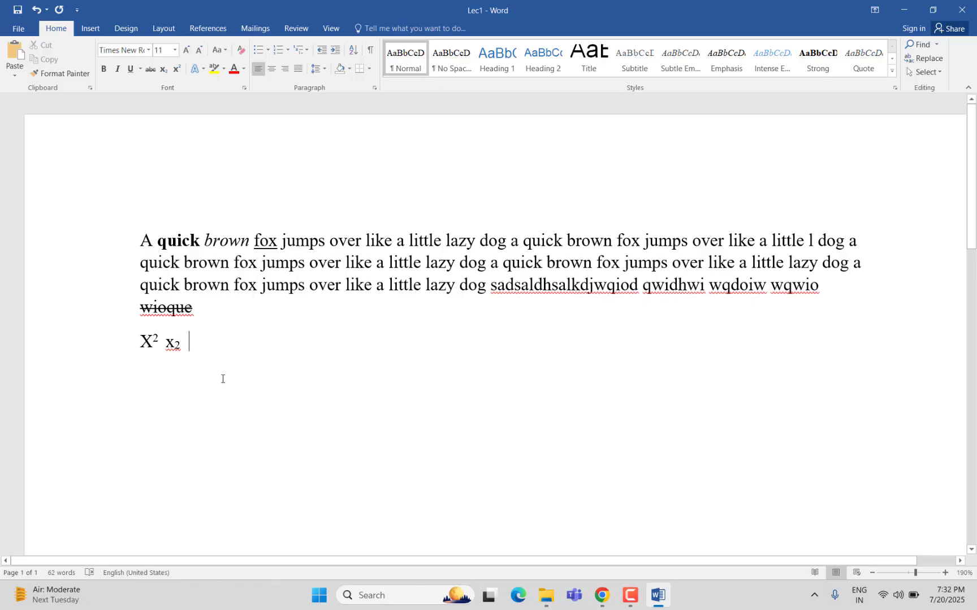
# Write Pakistan after the subscript expression and give the word the blue text effect with a reflection
pyautogui.write('Pakistan')
pyautogui.moveTo(245, 344); pyautogui.dragTo(189, 345)
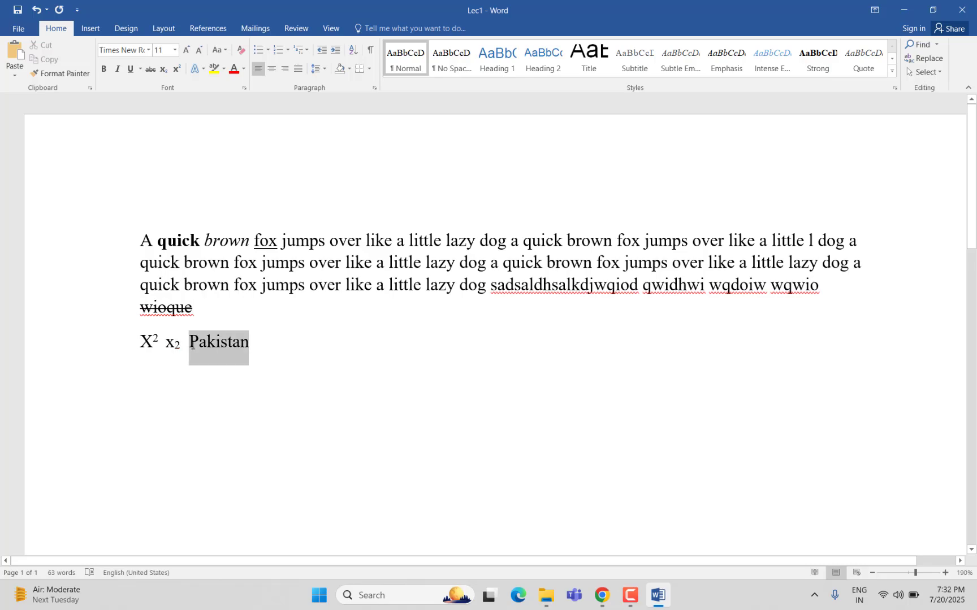
pyautogui.click(203, 70)
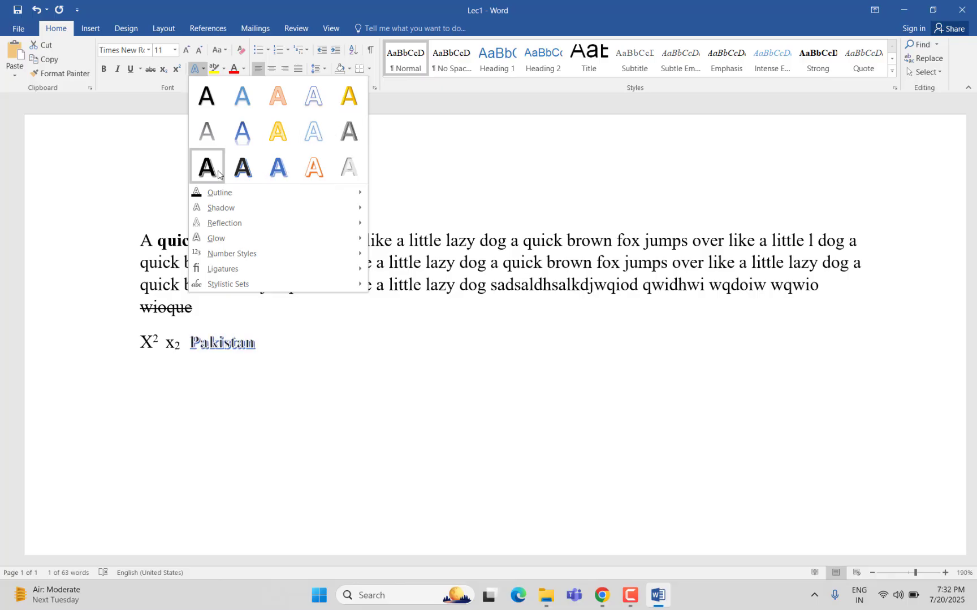
pyautogui.click(240, 129)
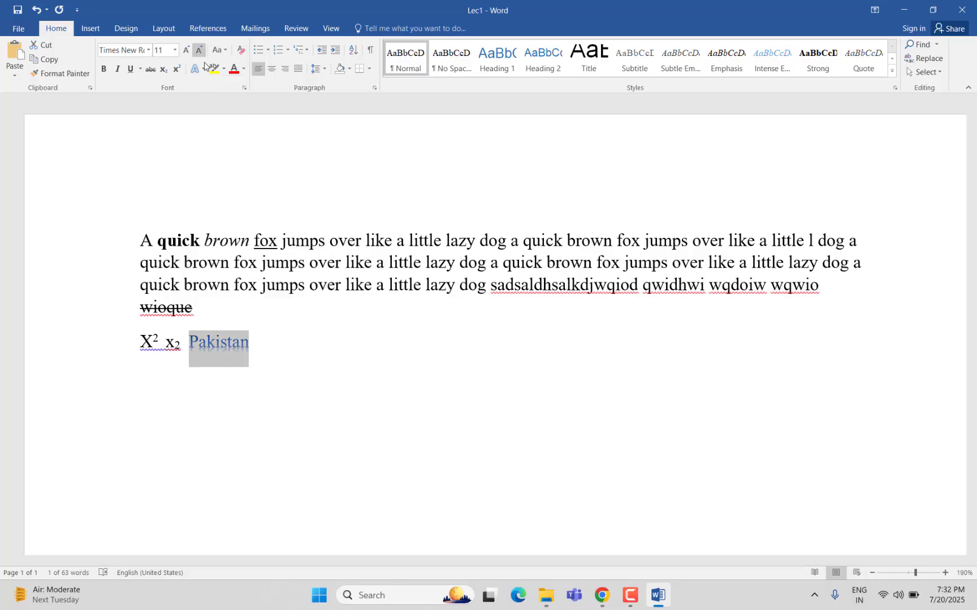
# Look through the text effect options: outline, shadow, reflection, glow, number styles, ligatures and stylistic sets
pyautogui.click(204, 69)
pyautogui.moveTo(321, 190)
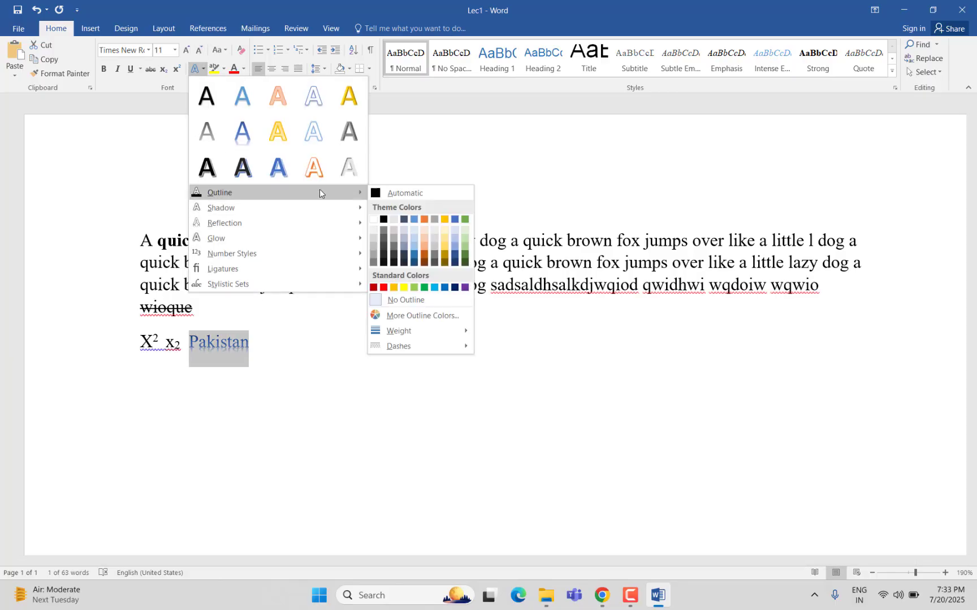
pyautogui.moveTo(307, 208)
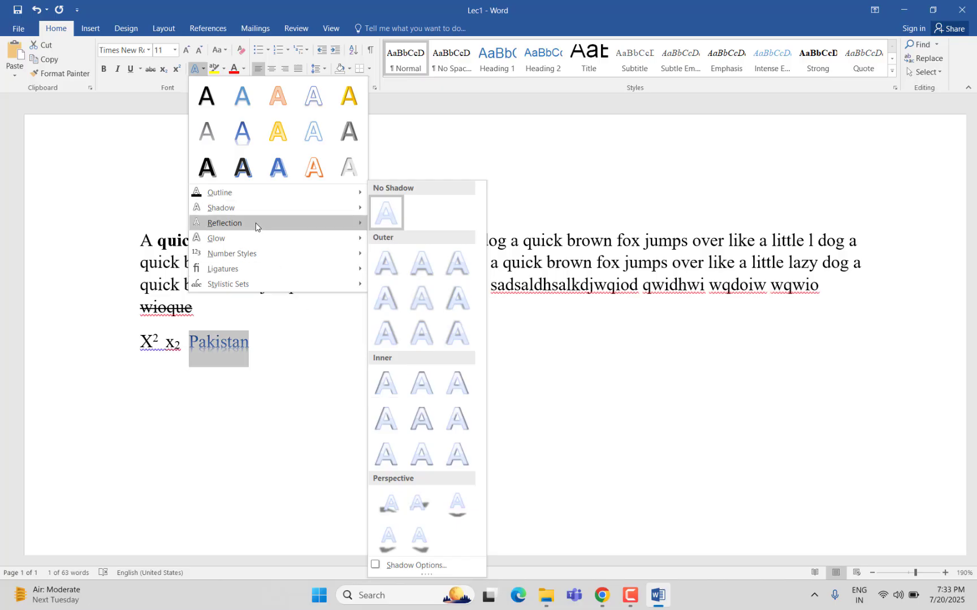
pyautogui.moveTo(270, 225)
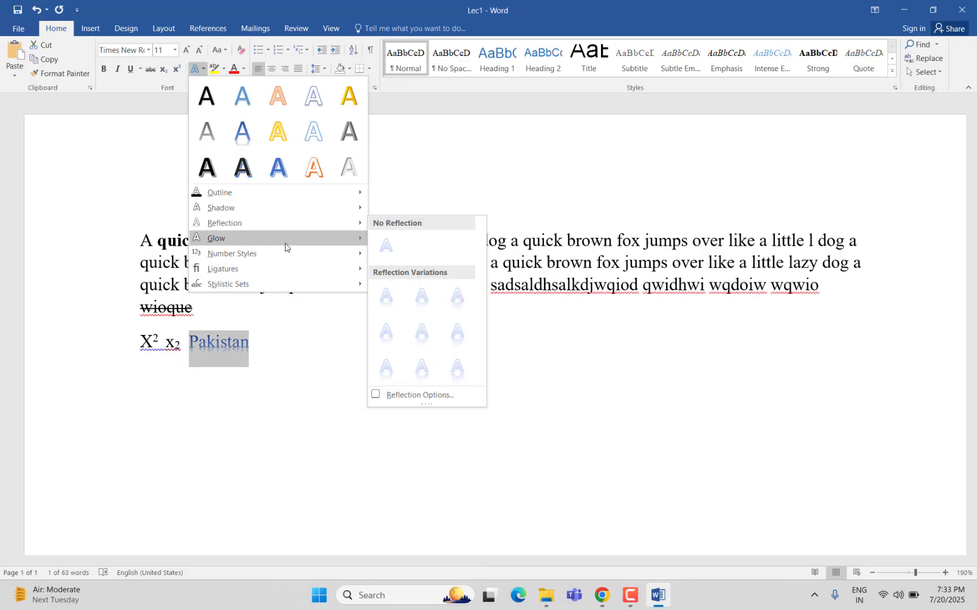
pyautogui.moveTo(286, 244)
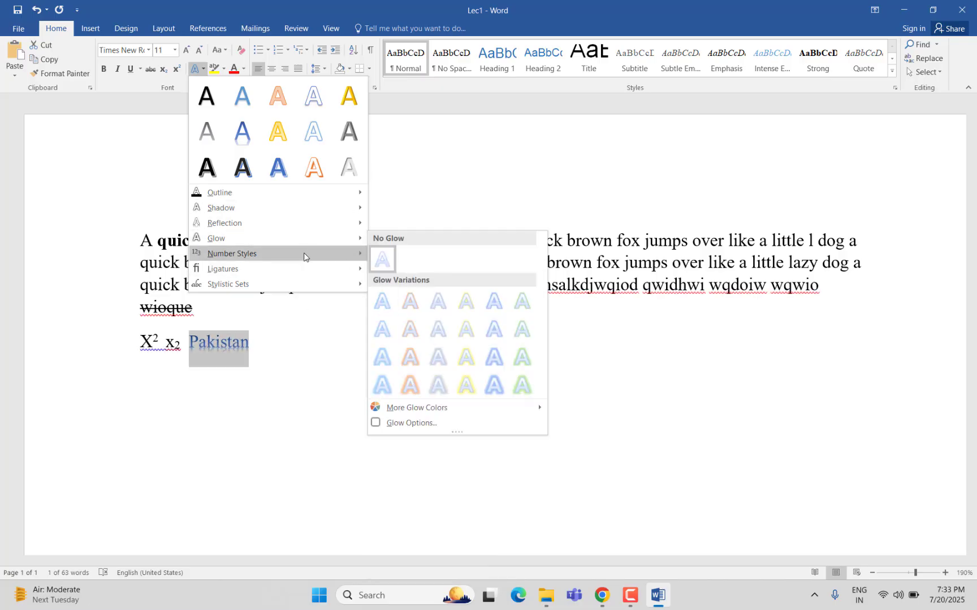
pyautogui.moveTo(312, 258)
pyautogui.moveTo(336, 281)
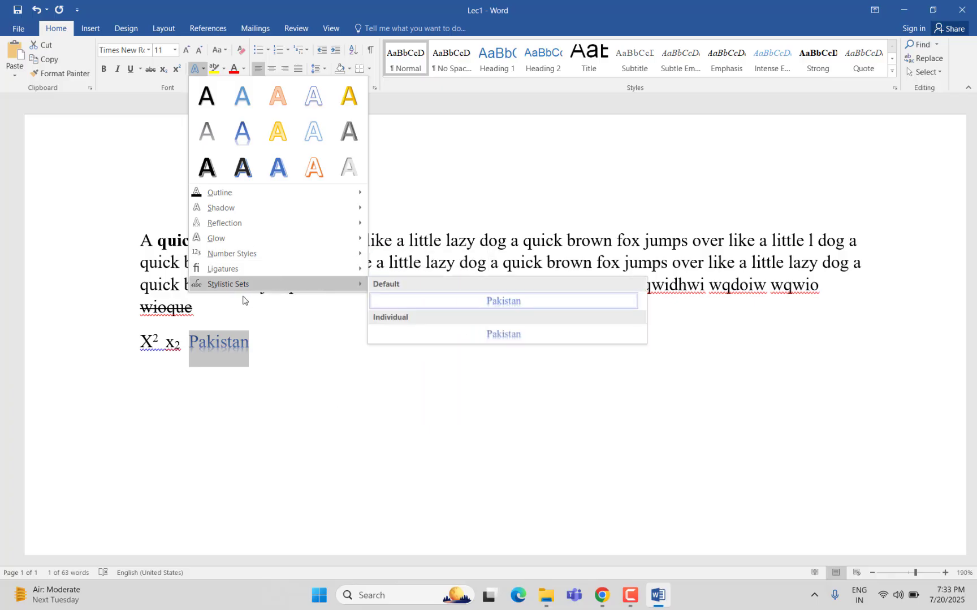
pyautogui.click(277, 364)
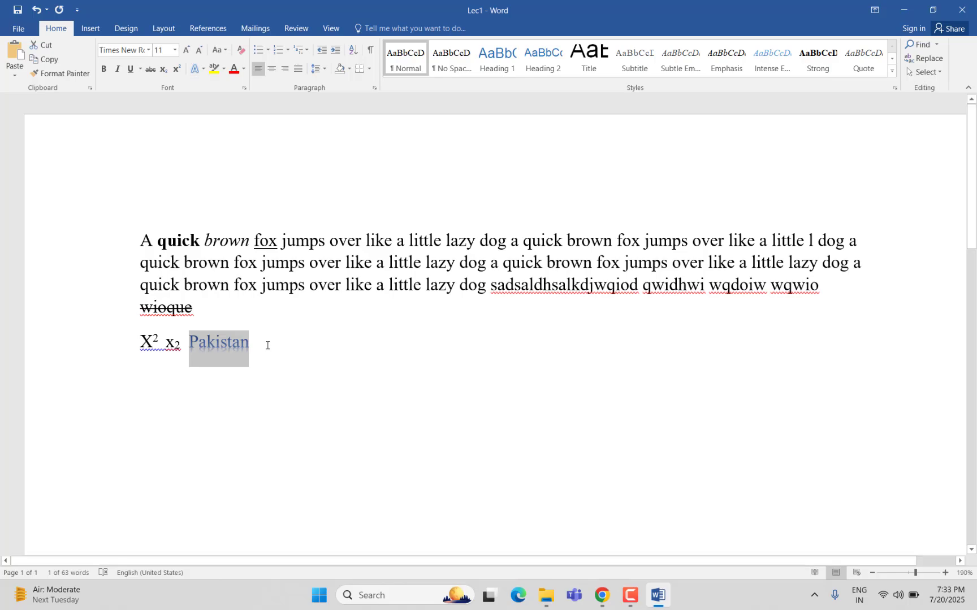
pyautogui.click(268, 345)
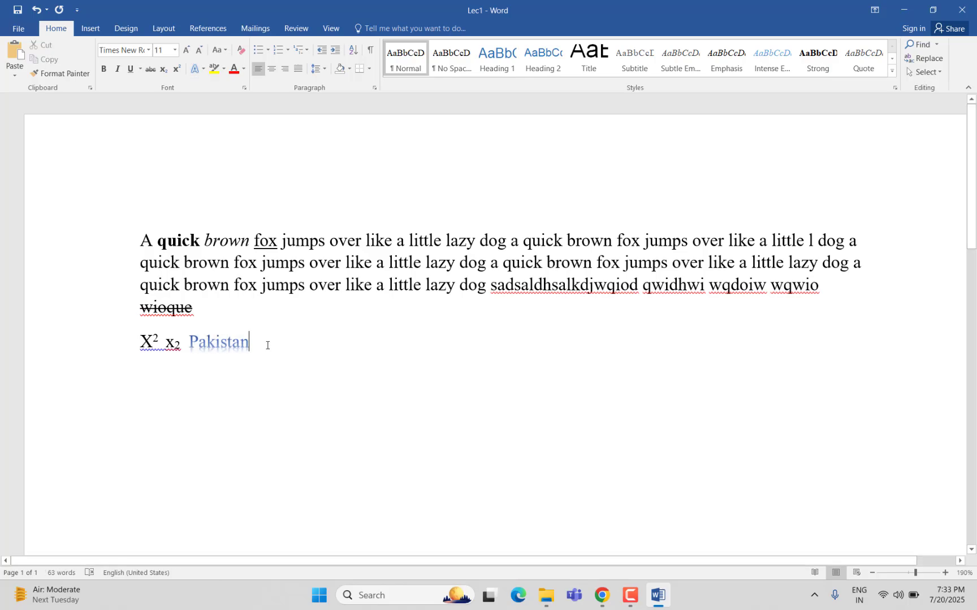
# Highlight the word "fox" on the paragraph's third line in yellow, and view the other highlight colours
pyautogui.doubleClick(242, 285)
pyautogui.click(214, 68)
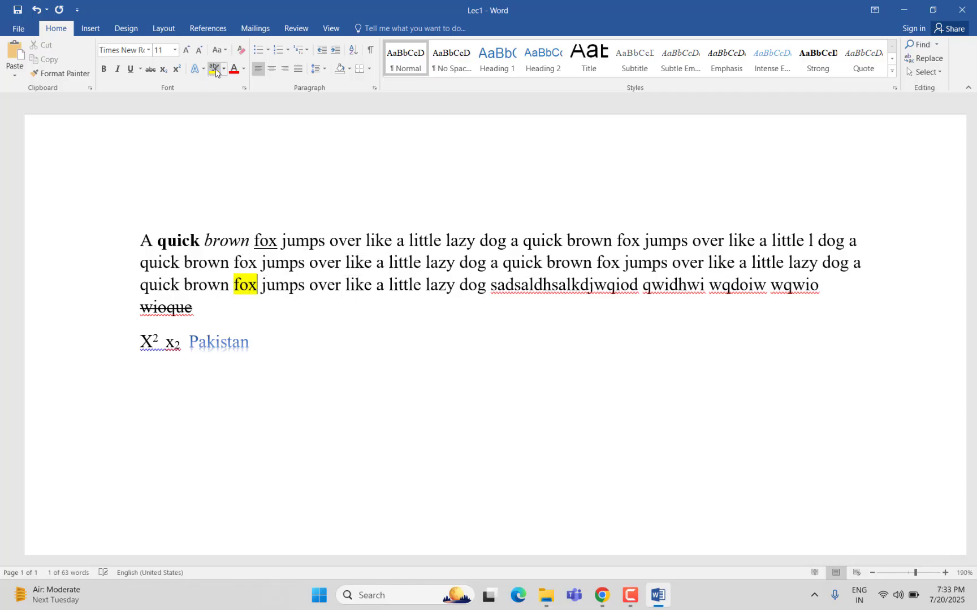
pyautogui.click(223, 69)
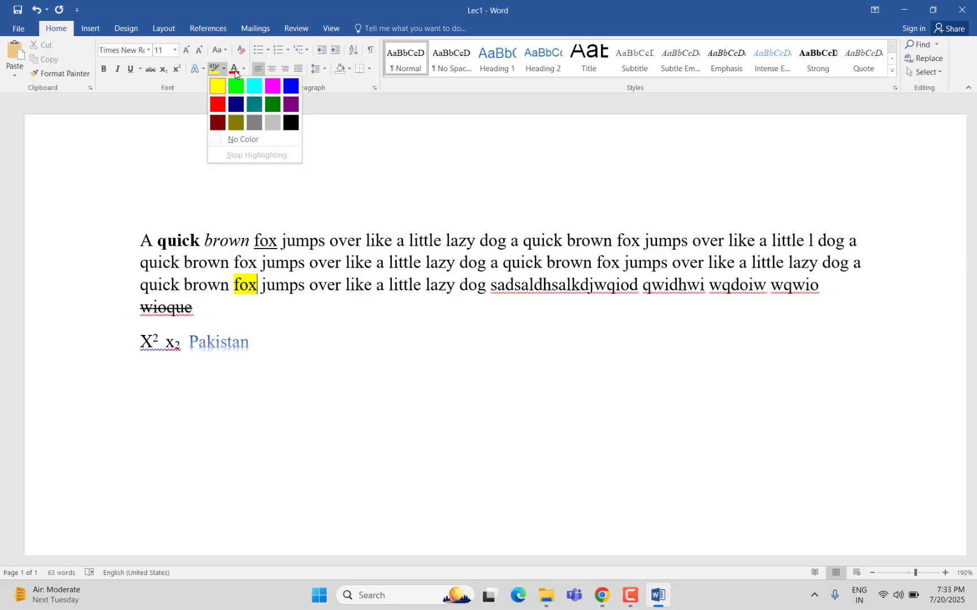
pyautogui.click(331, 365)
# Try a grey gradient font colour on the word "little" in the paragraph's third line
pyautogui.doubleClick(407, 289)
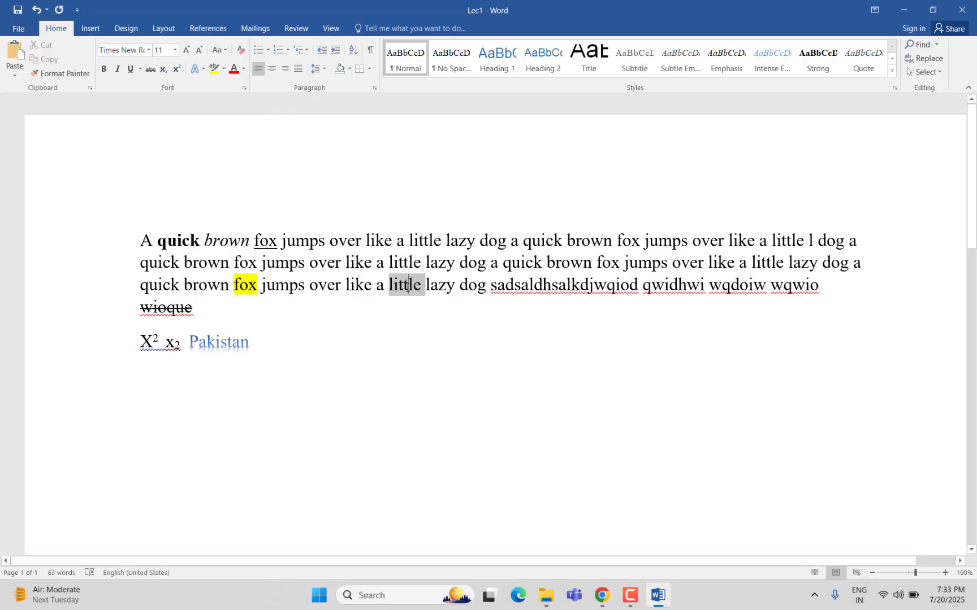
pyautogui.click(243, 69)
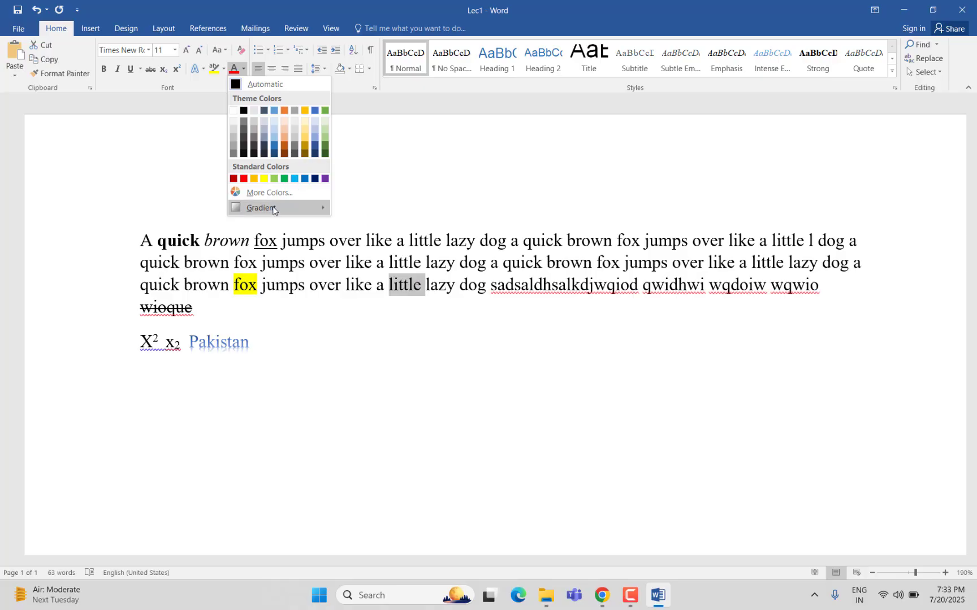
pyautogui.click(370, 290)
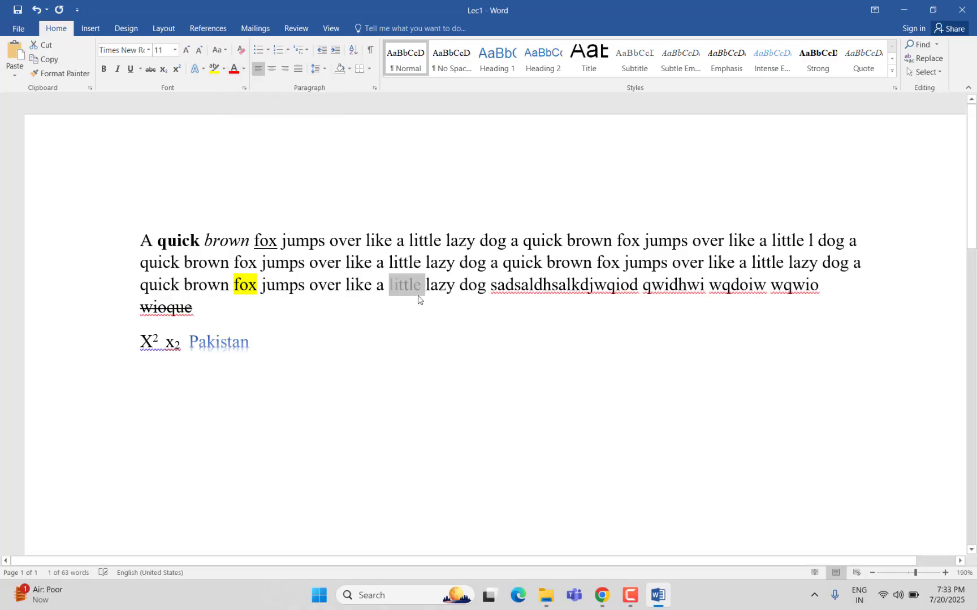
pyautogui.click(387, 353)
# Set the font colour of the word "little" on the third line to light green
pyautogui.doubleClick(404, 285)
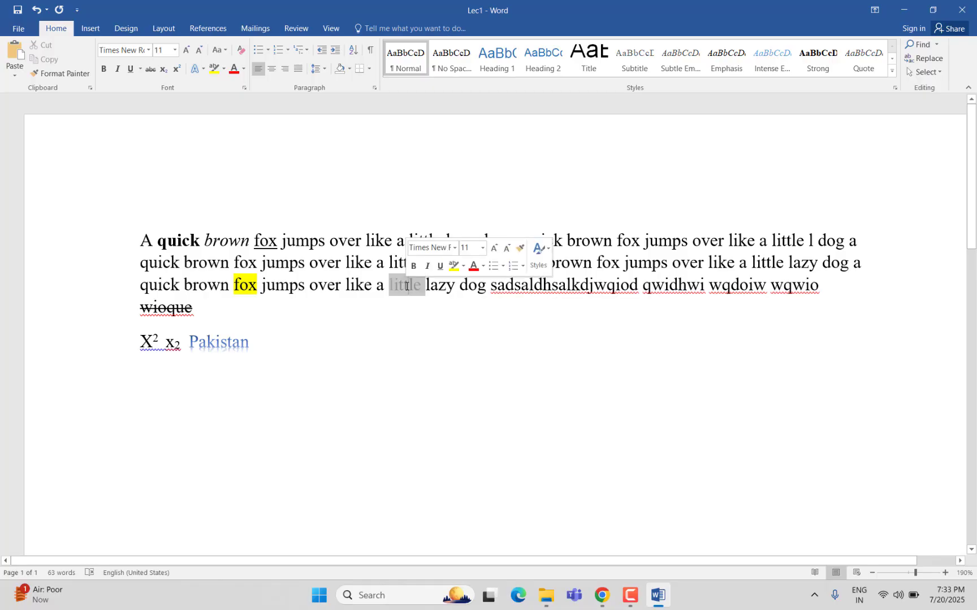
pyautogui.click(243, 69)
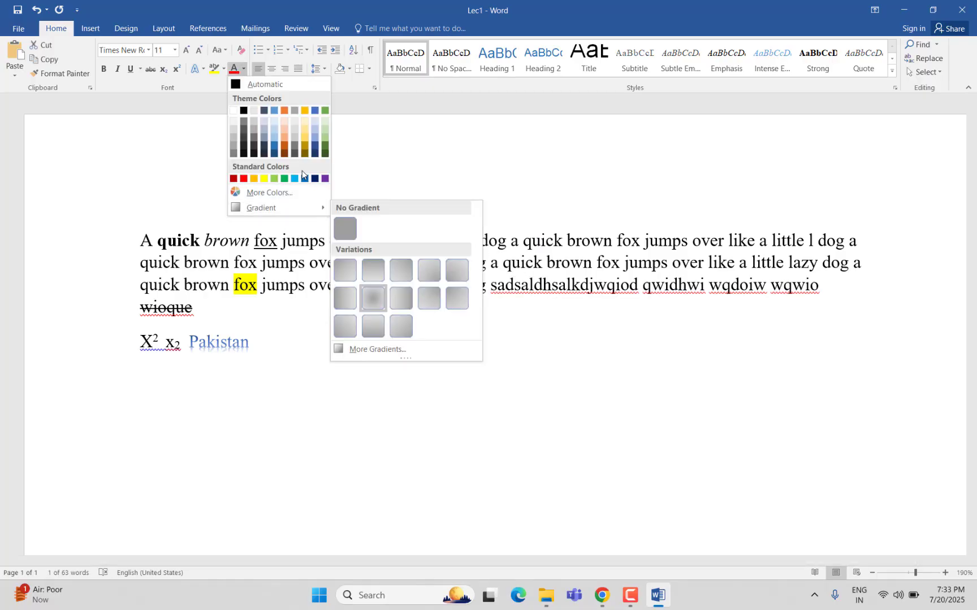
pyautogui.click(274, 179)
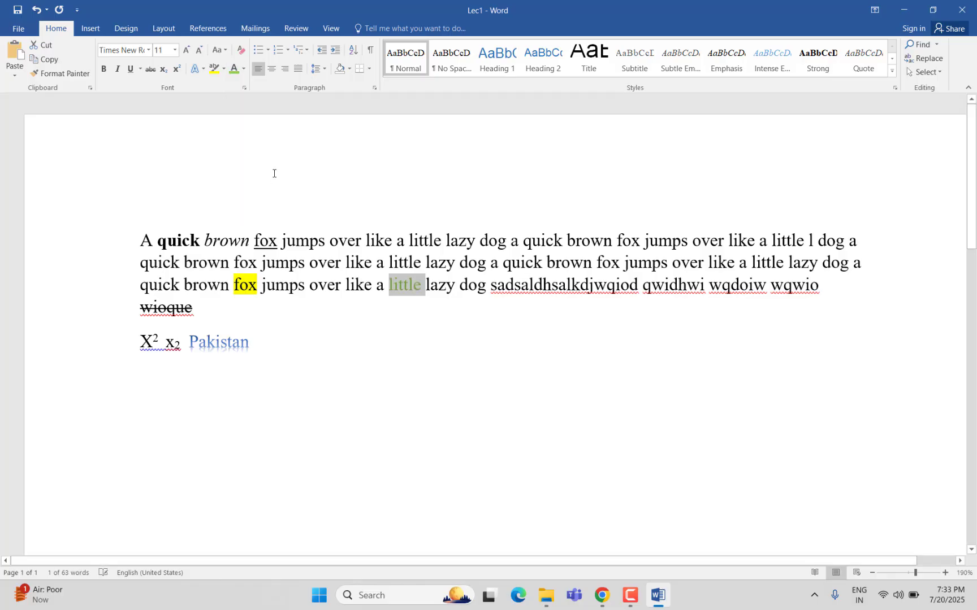
pyautogui.click(399, 322)
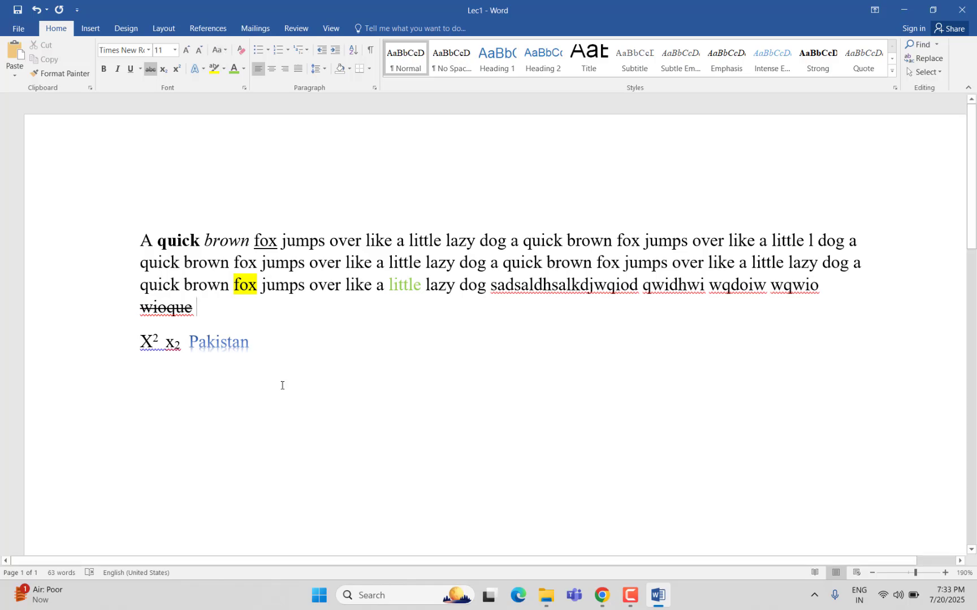
# Clear all formatting from the word Pakistan
pyautogui.moveTo(260, 335); pyautogui.dragTo(189, 343)
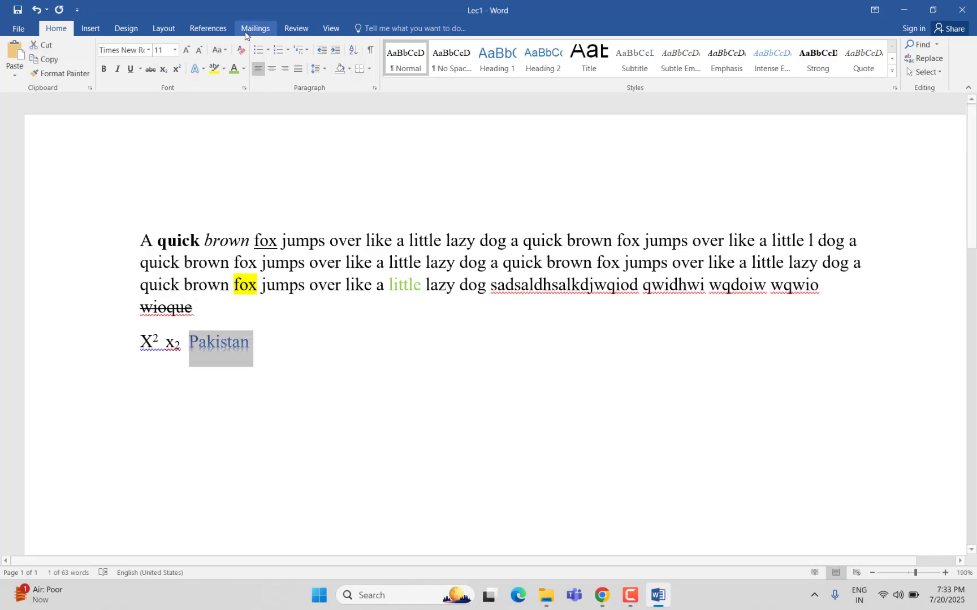
pyautogui.click(241, 51)
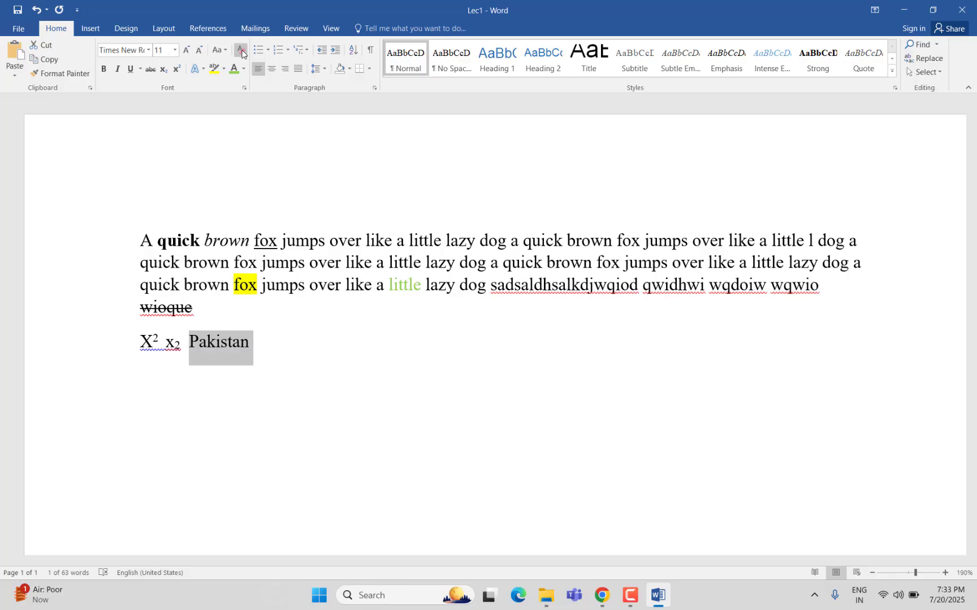
pyautogui.click(253, 365)
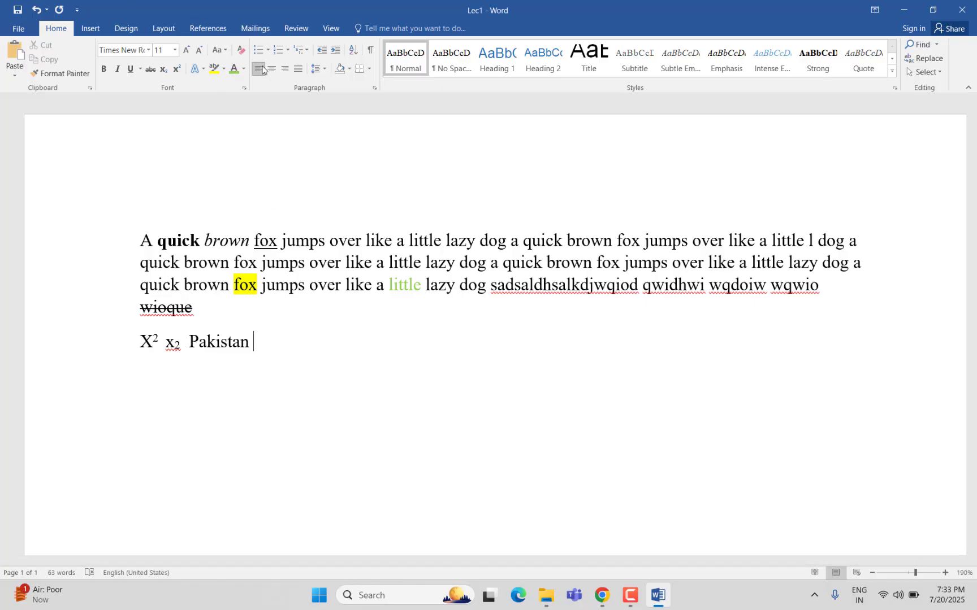
# Write Mango, Orange and Banana on separate lines below the line with Pakistan
pyautogui.press('Return')
pyautogui.write('Mango')
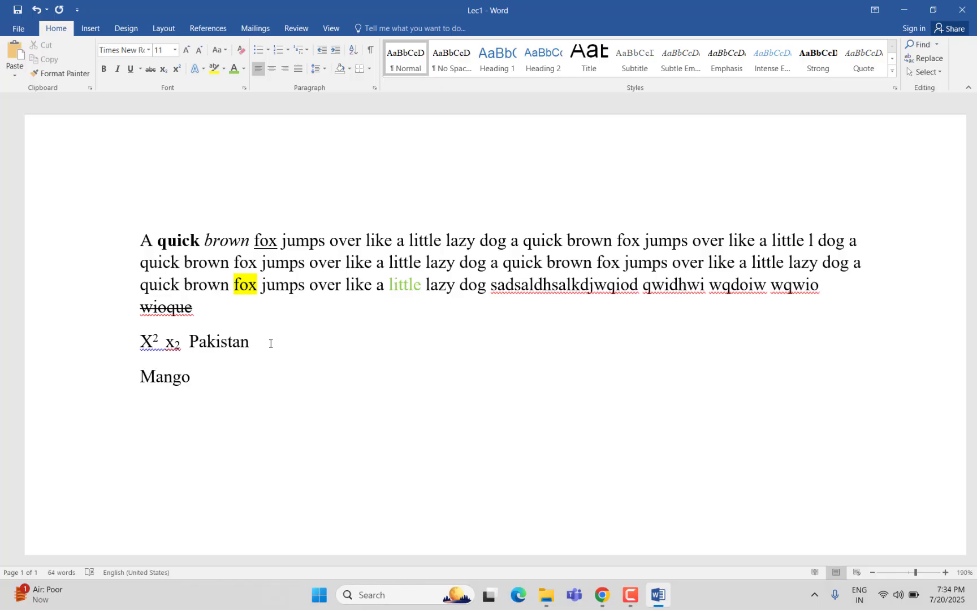
pyautogui.press('Return')
pyautogui.write('Orange')
pyautogui.press('Return')
pyautogui.write('Banana')
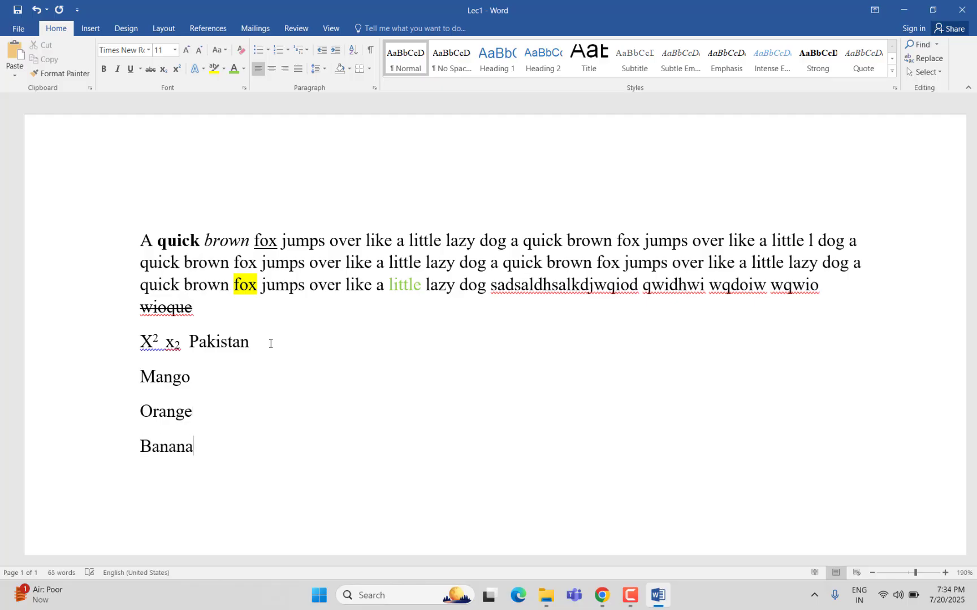
# Turn the Mango, Orange and Banana lines into a bulleted list and define the ℘ symbol (Symbol font, code 195) as its bullet
pyautogui.moveTo(213, 452); pyautogui.dragTo(120, 373)
pyautogui.click(255, 54)
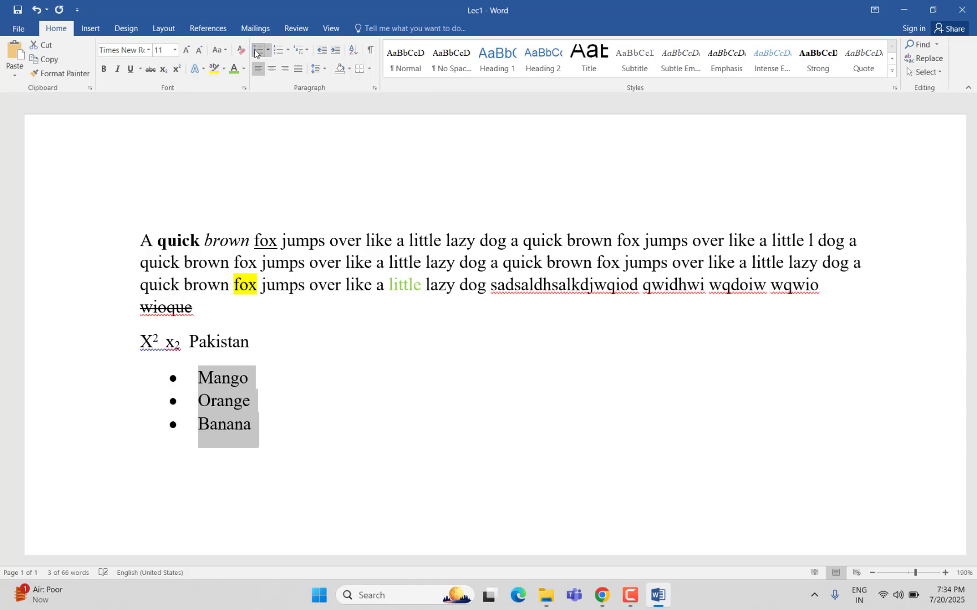
pyautogui.click(268, 51)
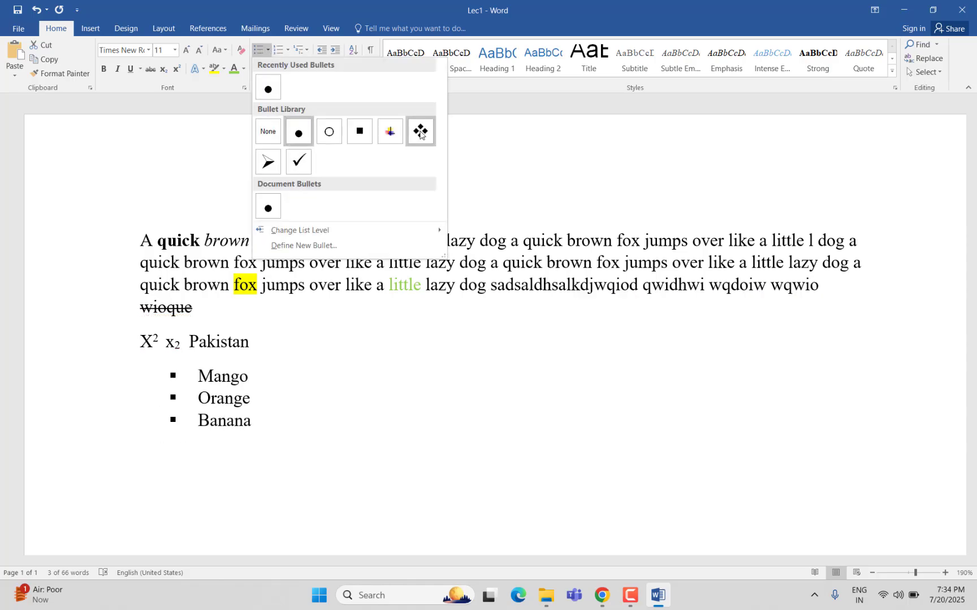
pyautogui.moveTo(319, 236)
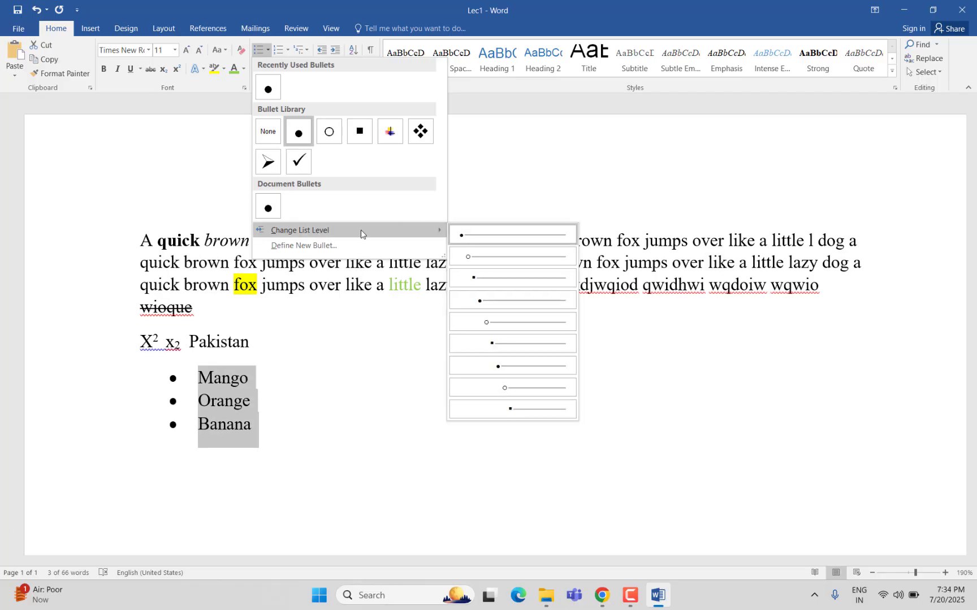
pyautogui.click(316, 246)
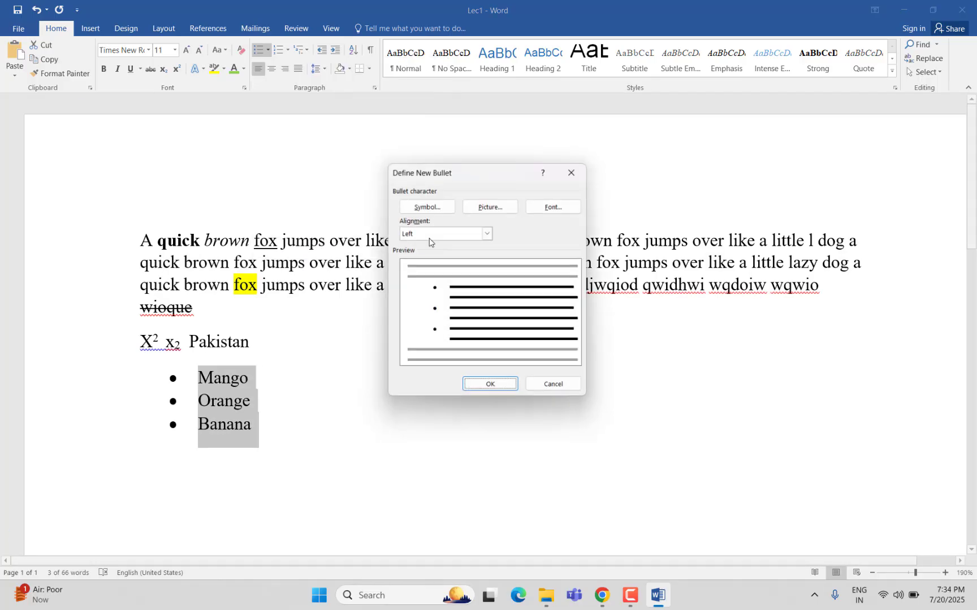
pyautogui.click(443, 207)
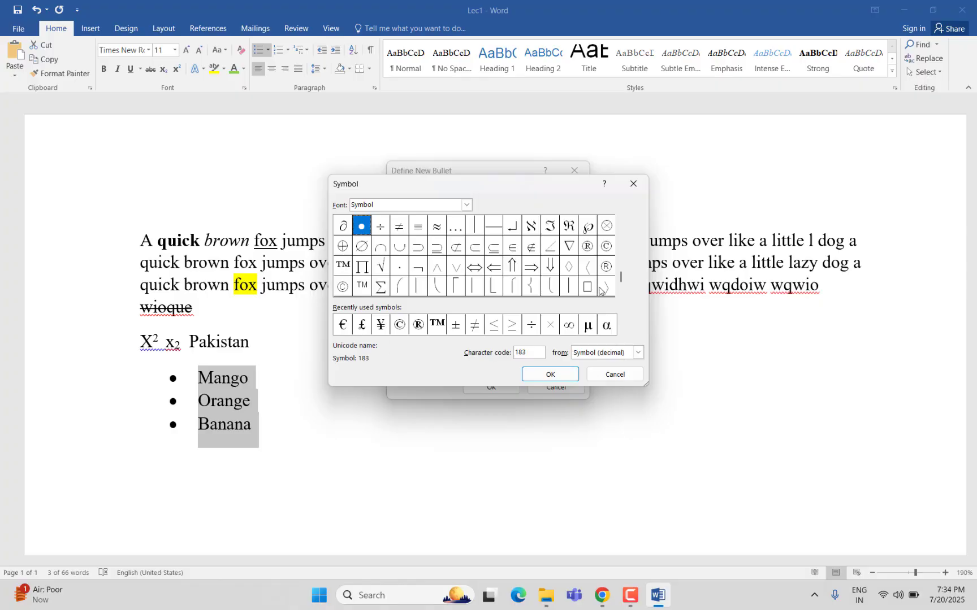
pyautogui.click(587, 228)
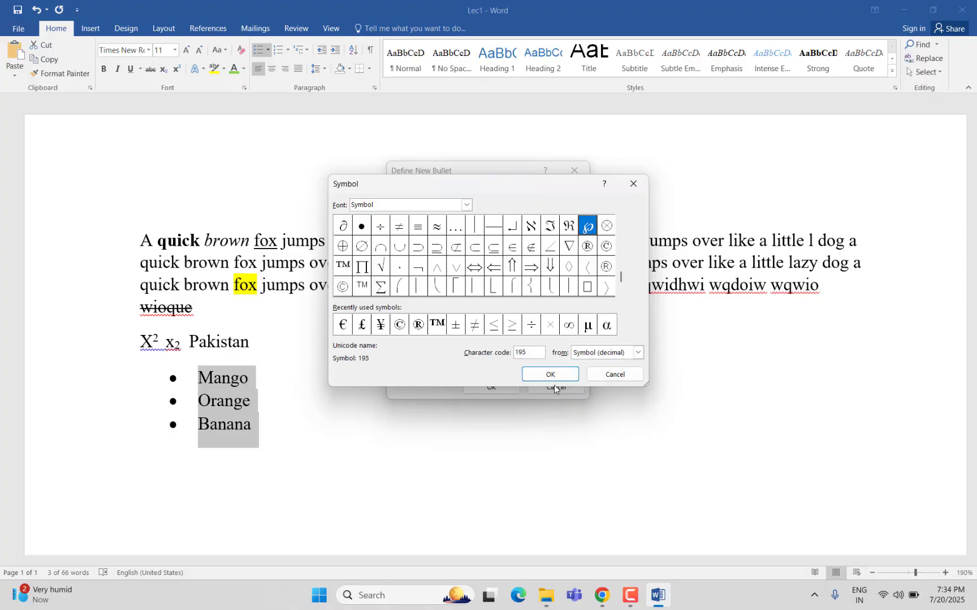
pyautogui.click(551, 374)
pyautogui.click(494, 387)
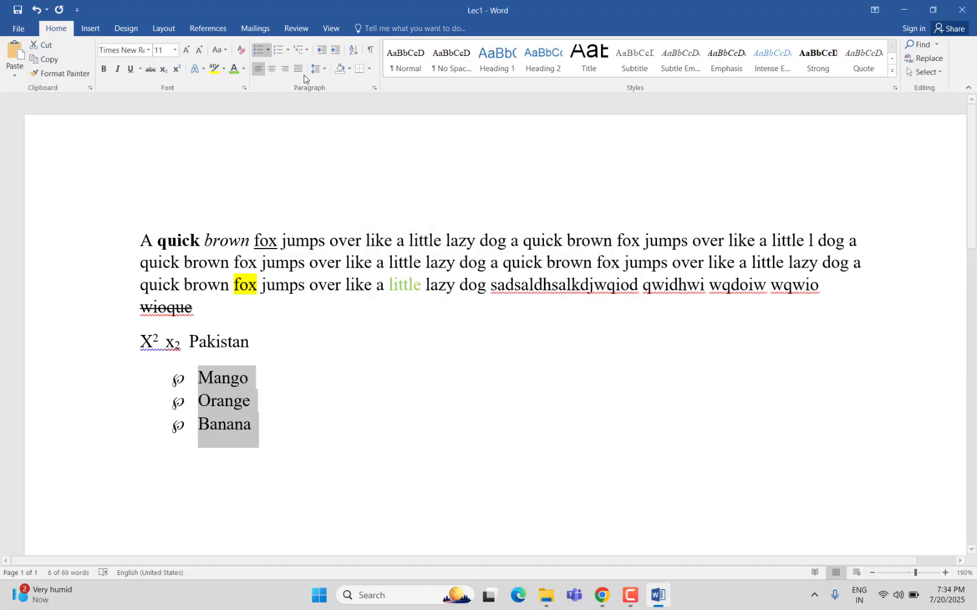
# Delete the text of all three fruit items from the bulleted list
pyautogui.click(266, 451)
pyautogui.moveTo(257, 429); pyautogui.dragTo(127, 373)
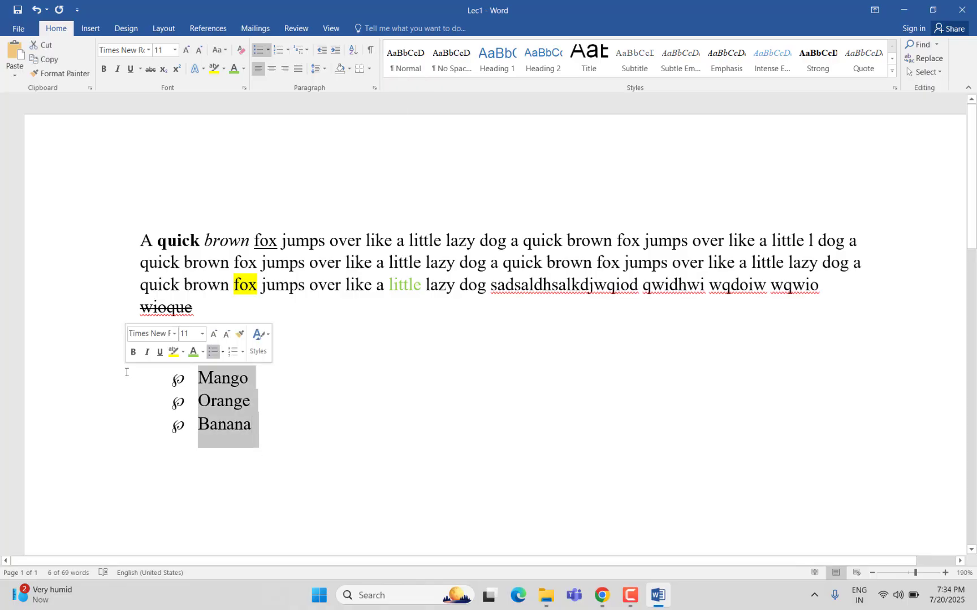
pyautogui.press('Delete')
# Write Mango, Banana and Apple as new items of the ℘ bulleted list
pyautogui.click(256, 53)
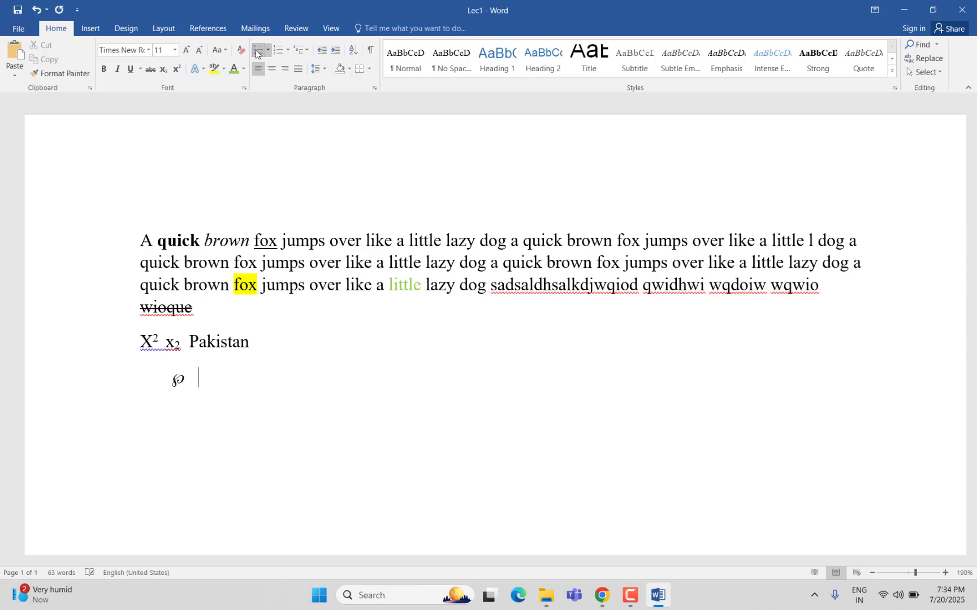
pyautogui.write('Manvo')
pyautogui.press('BackSpace')
pyautogui.press('BackSpace')
pyautogui.write('go')
pyautogui.press('Return')
pyautogui.write('Banana')
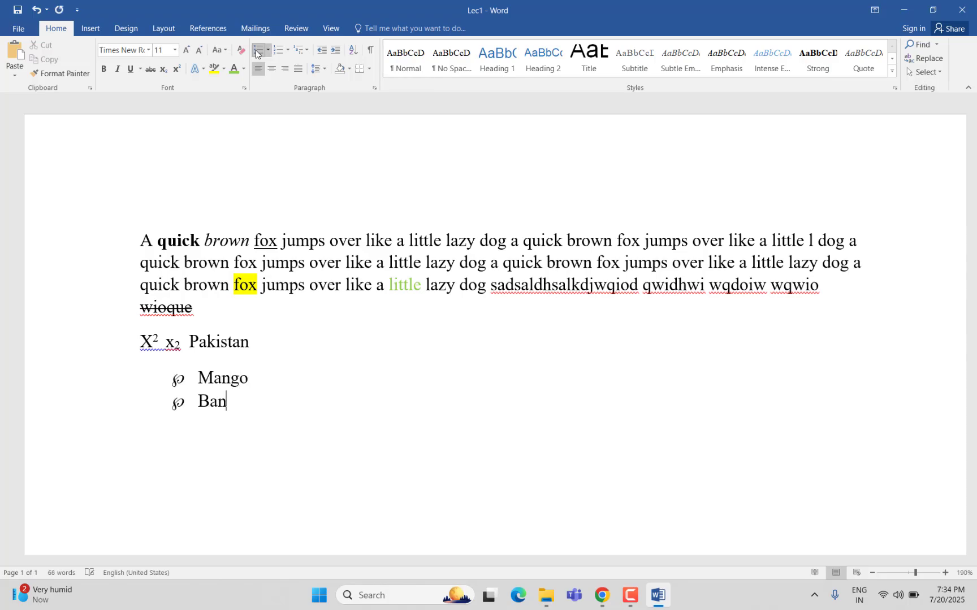
pyautogui.press('Return')
pyautogui.write('Apple')
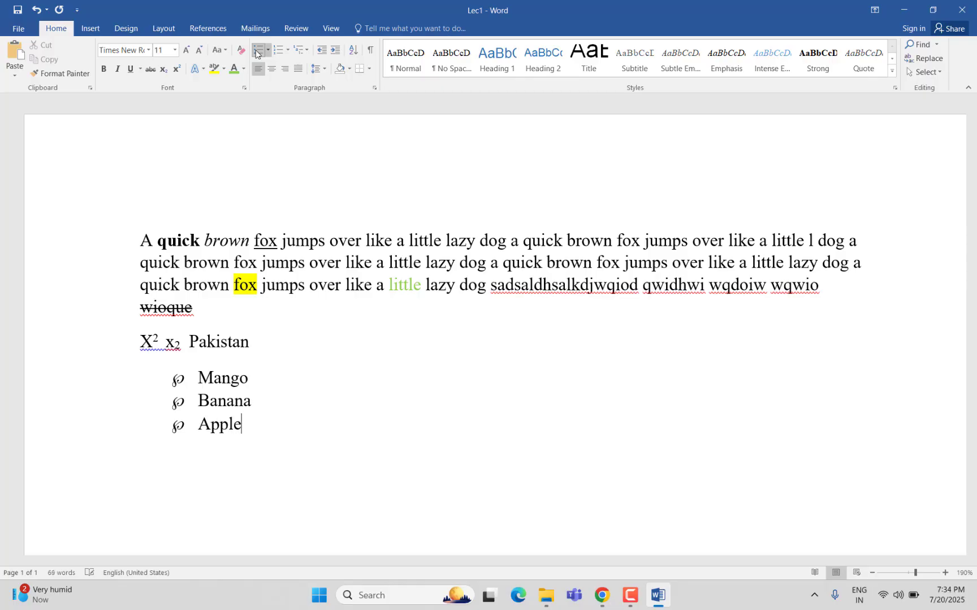
# End the bulleted list and write Mangi, Orange and Apple below it as a numbered list
pyautogui.press('Return')
pyautogui.press('Return')
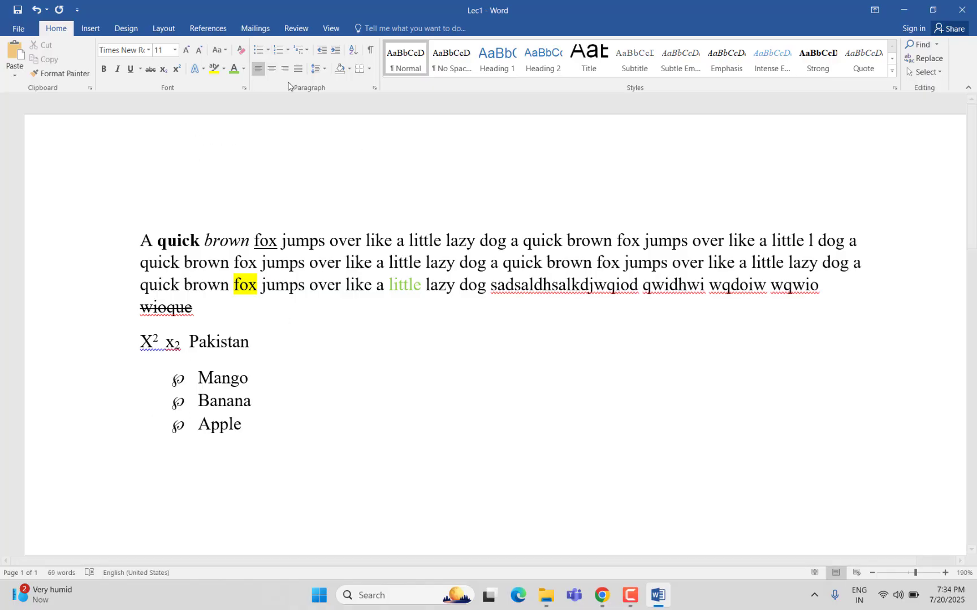
pyautogui.click(276, 49)
pyautogui.write('Mangi')
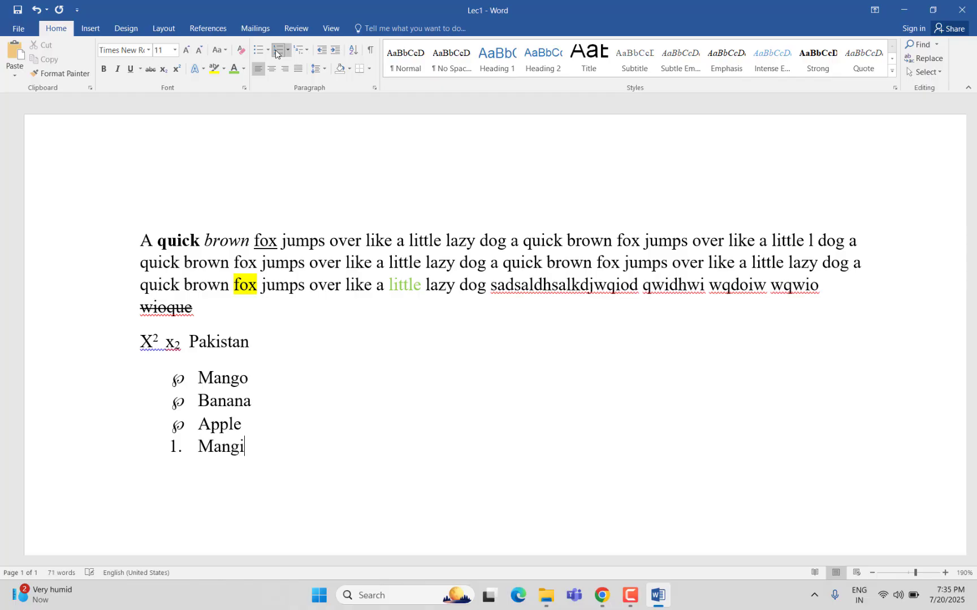
pyautogui.press('Return')
pyautogui.write('Orange')
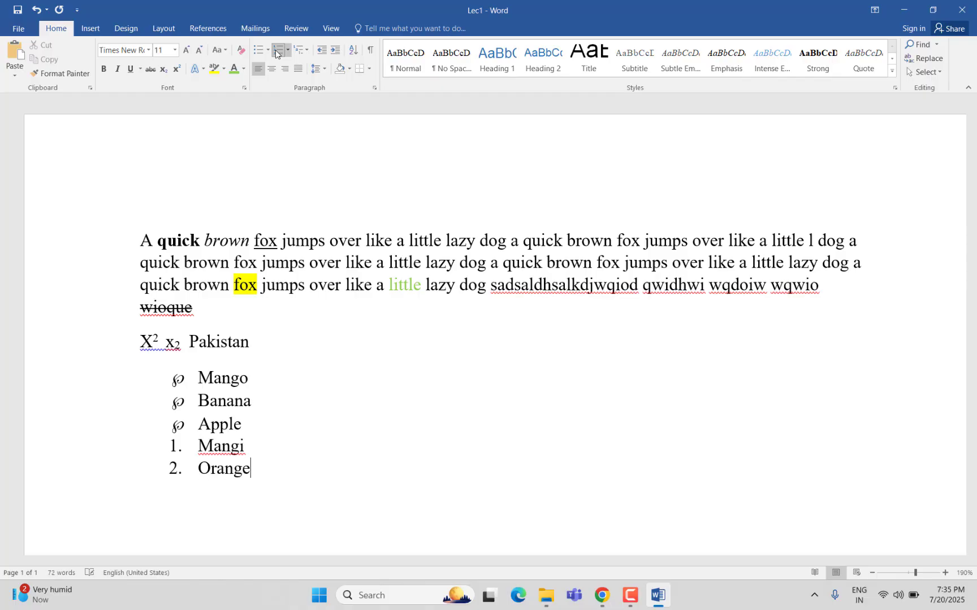
pyautogui.press('Return')
pyautogui.write('Apple')
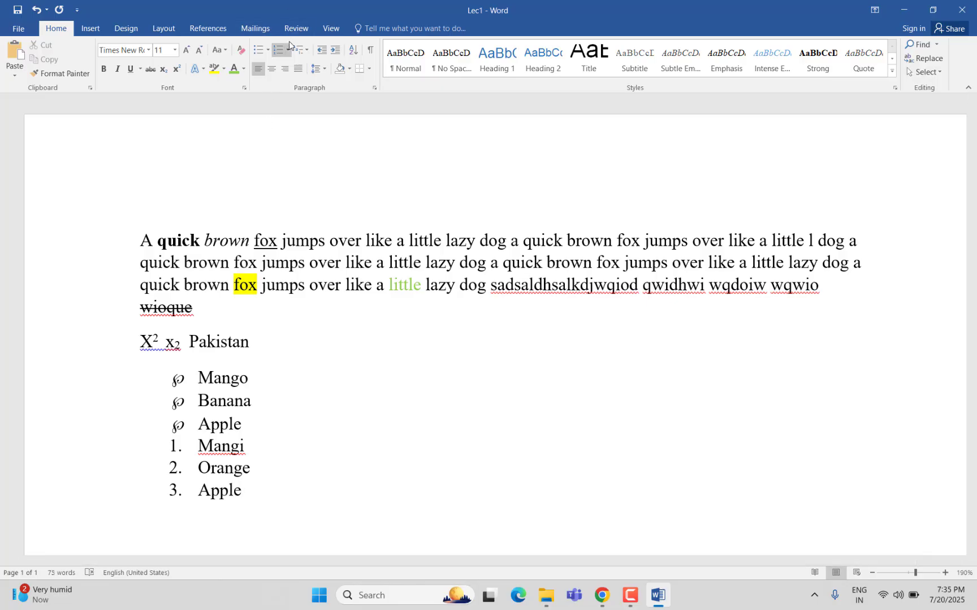
pyautogui.click(288, 50)
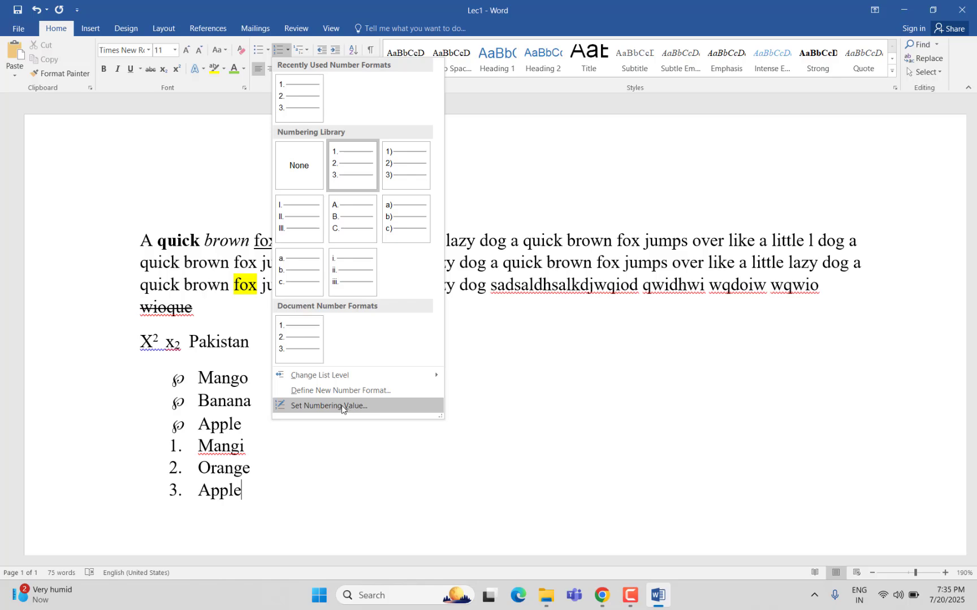
pyautogui.moveTo(398, 375)
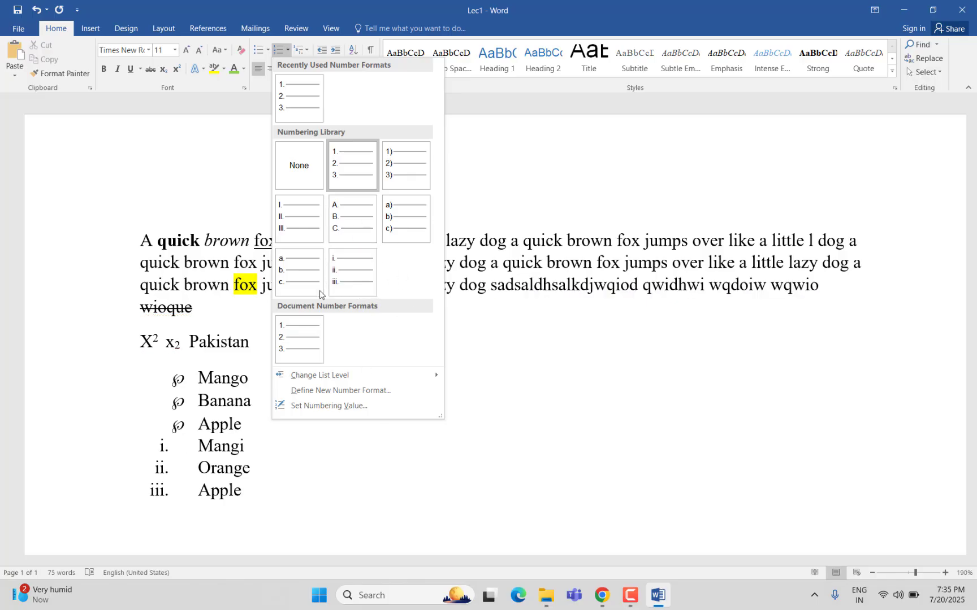
pyautogui.click(318, 468)
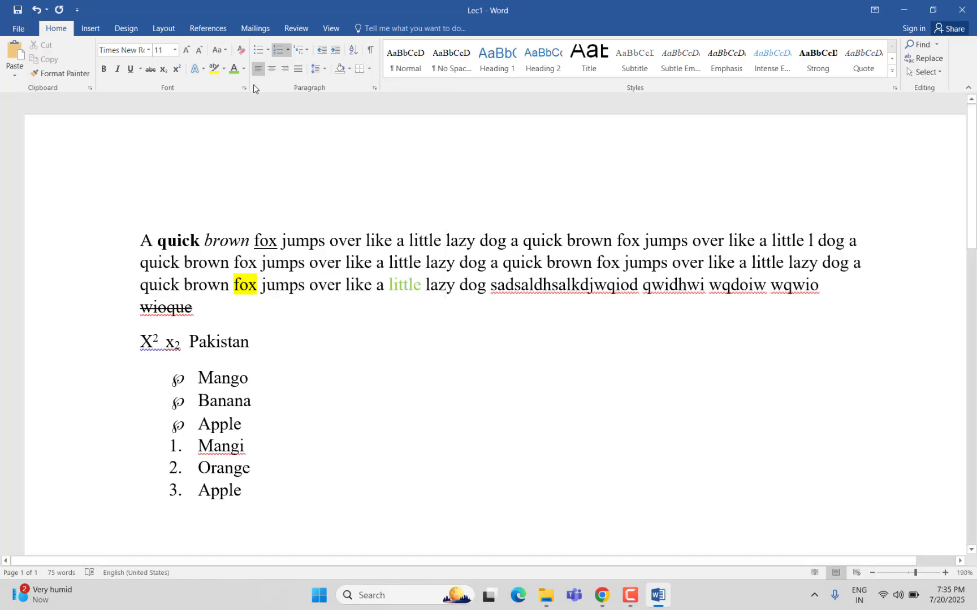
pyautogui.click(309, 50)
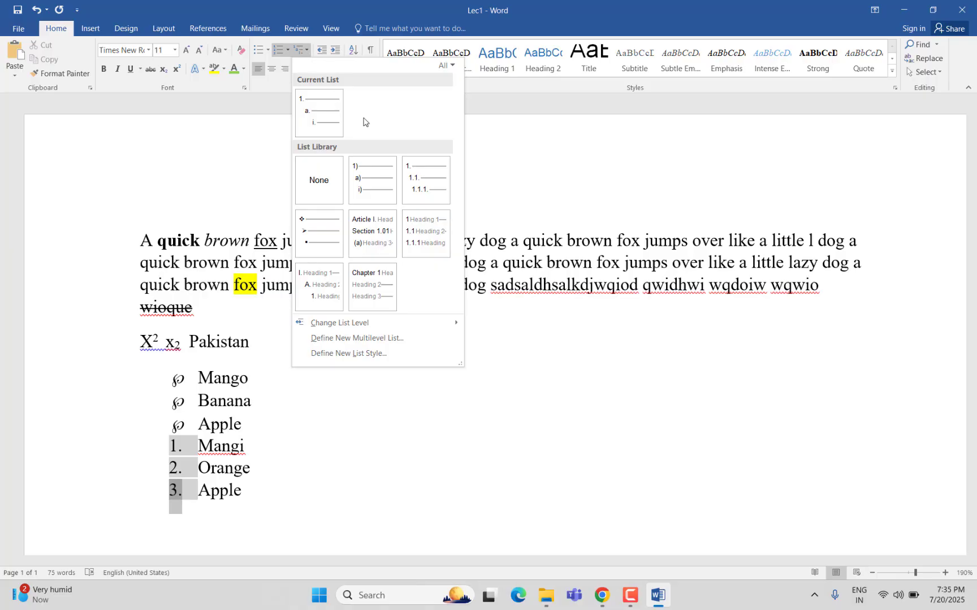
pyautogui.moveTo(430, 184)
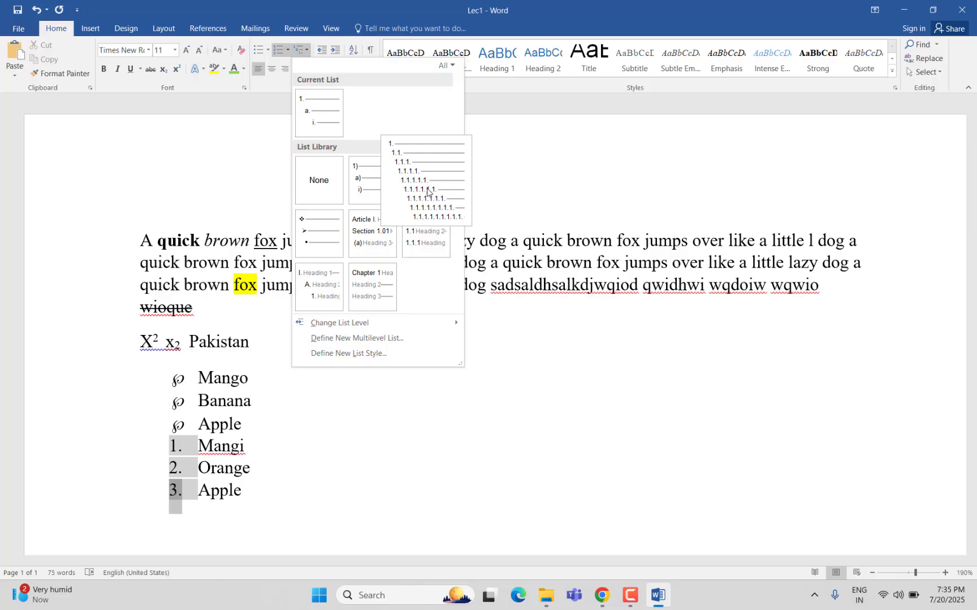
pyautogui.click(563, 199)
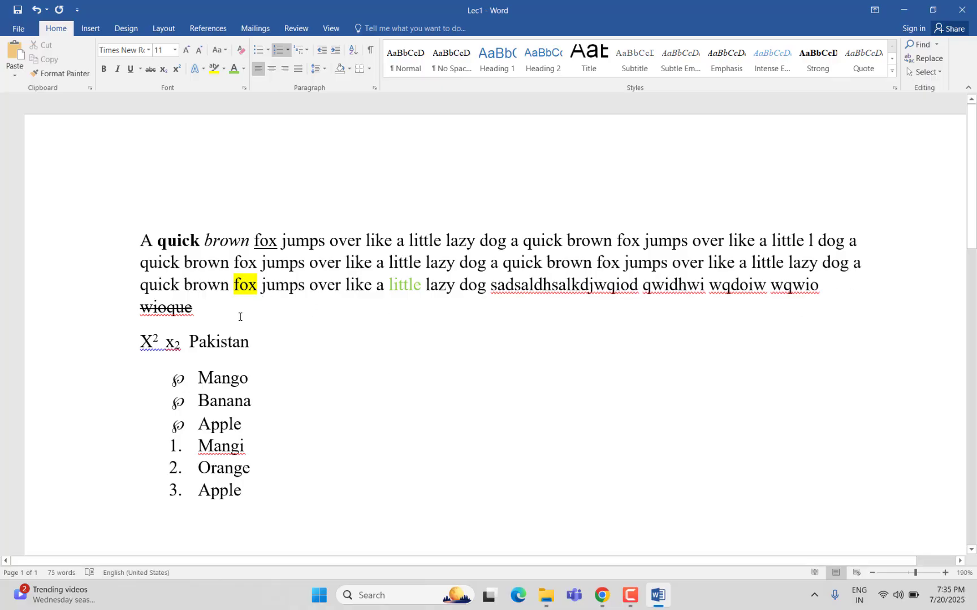
# Center the opening paragraph and the line with Pakistan
pyautogui.doubleClick(103, 240)
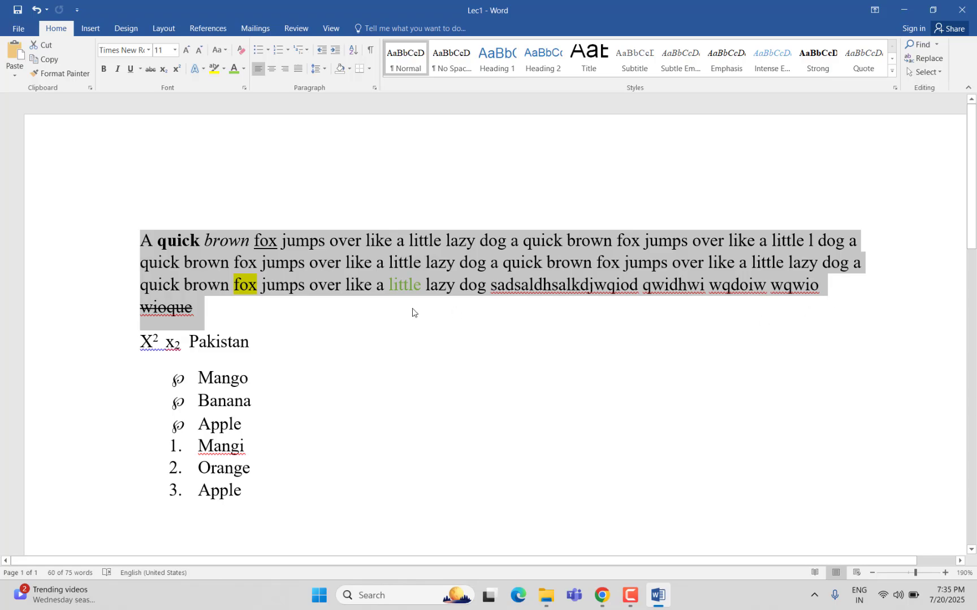
pyautogui.click(273, 69)
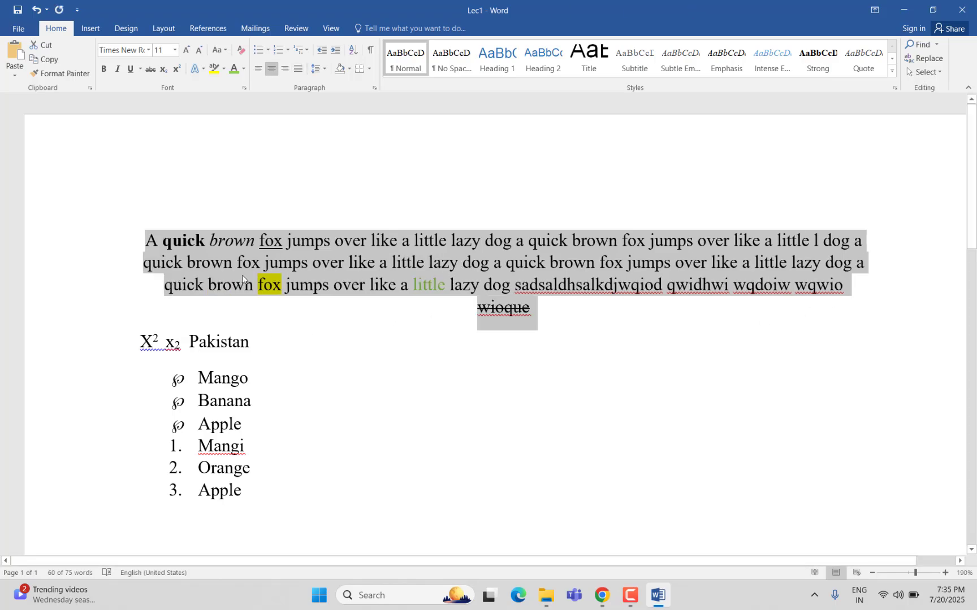
pyautogui.doubleClick(226, 336)
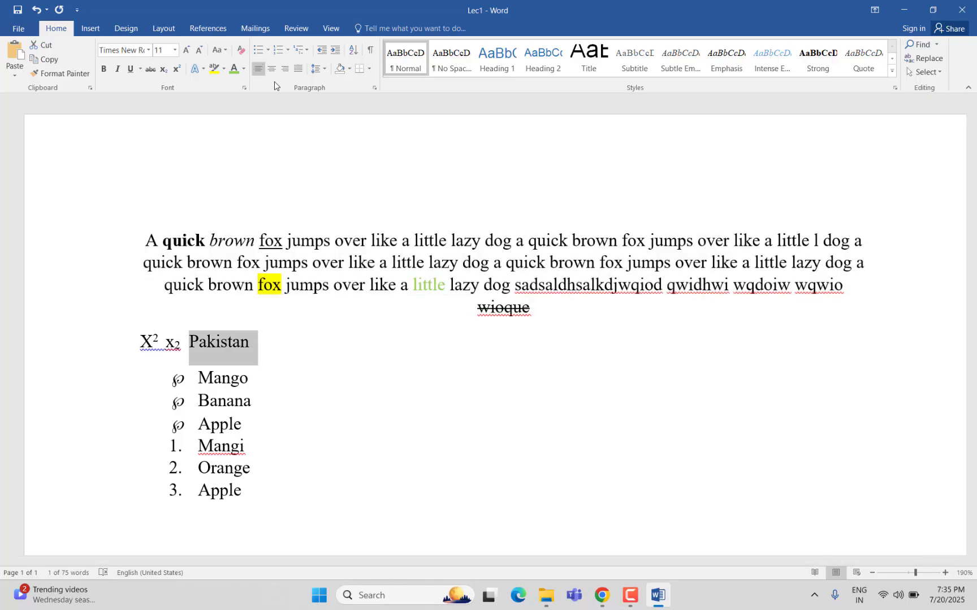
pyautogui.click(273, 70)
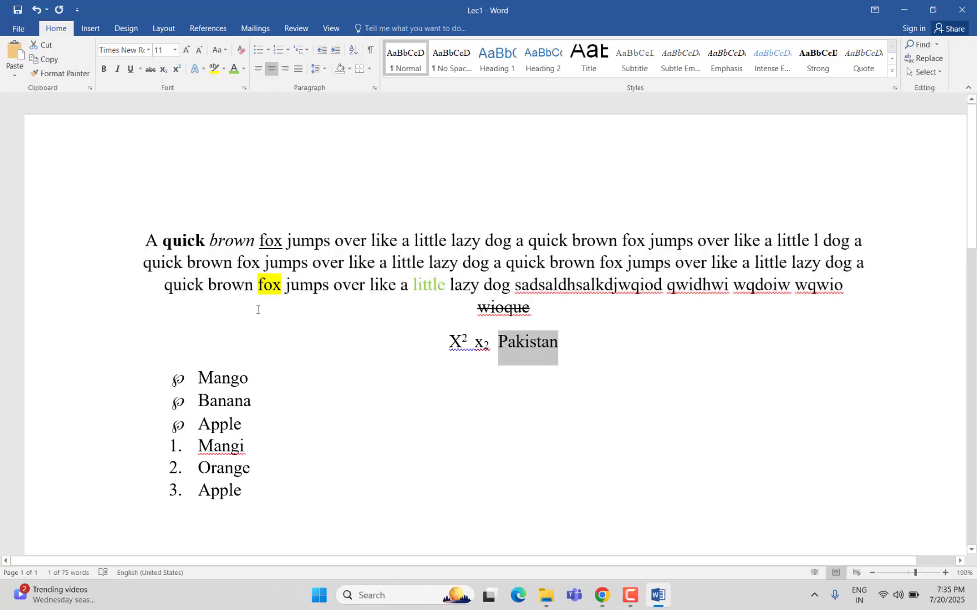
# Right-align the opening paragraph and the line with Pakistan
pyautogui.doubleClick(109, 234)
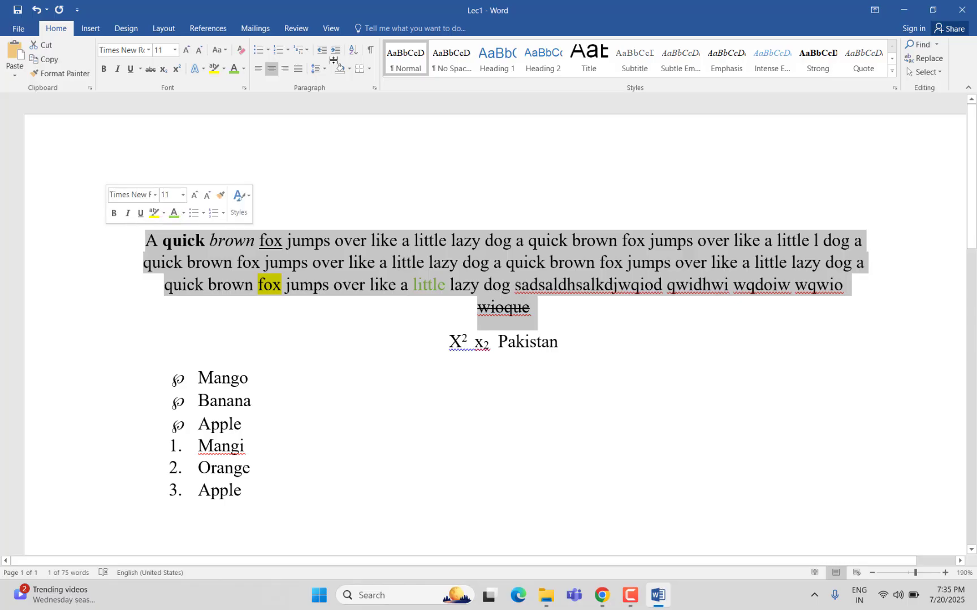
pyautogui.click(286, 70)
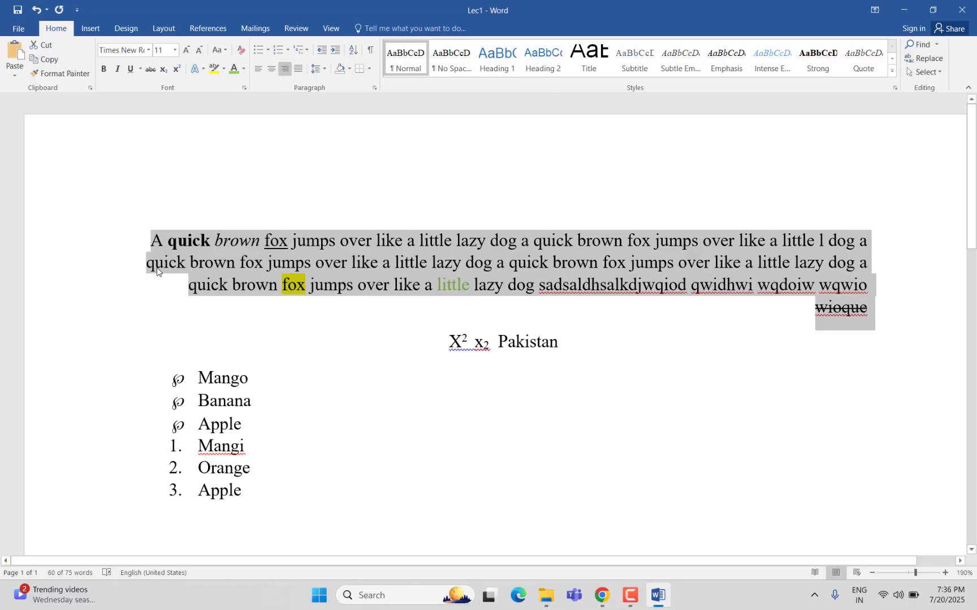
pyautogui.tripleClick(532, 345)
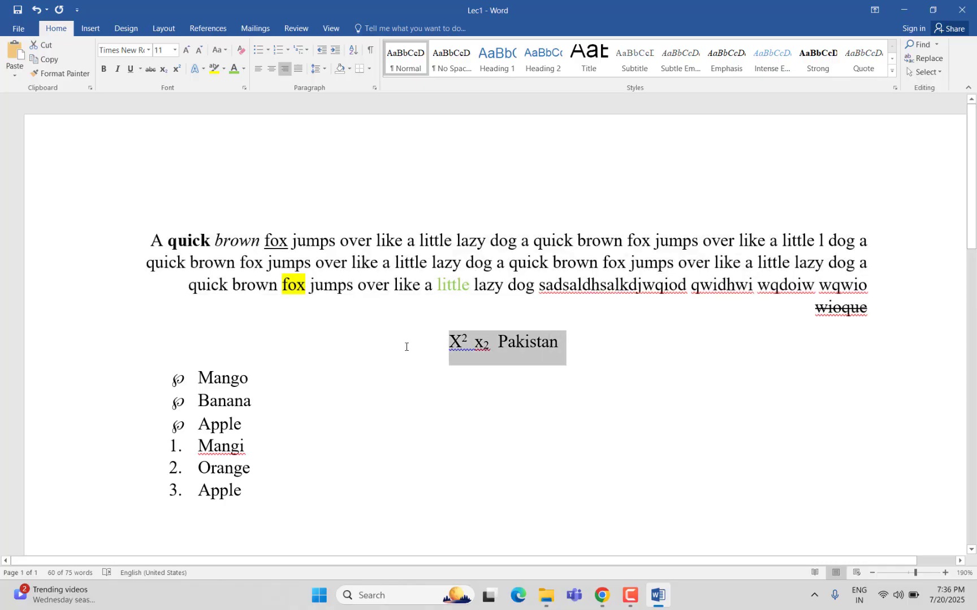
pyautogui.click(285, 69)
# Justify the opening paragraph so its text spreads evenly between both margins
pyautogui.moveTo(886, 309); pyautogui.dragTo(234, 135)
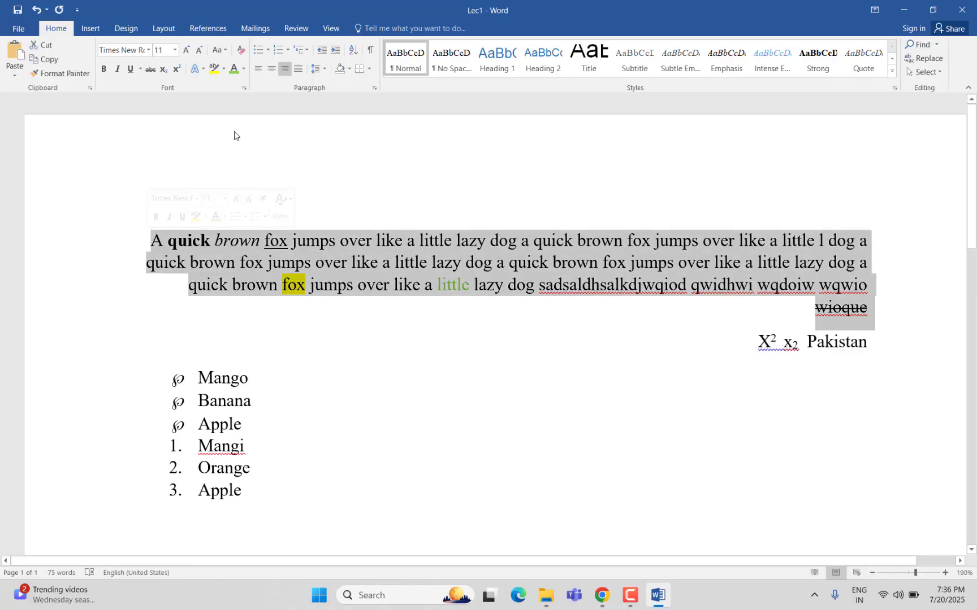
pyautogui.click(298, 69)
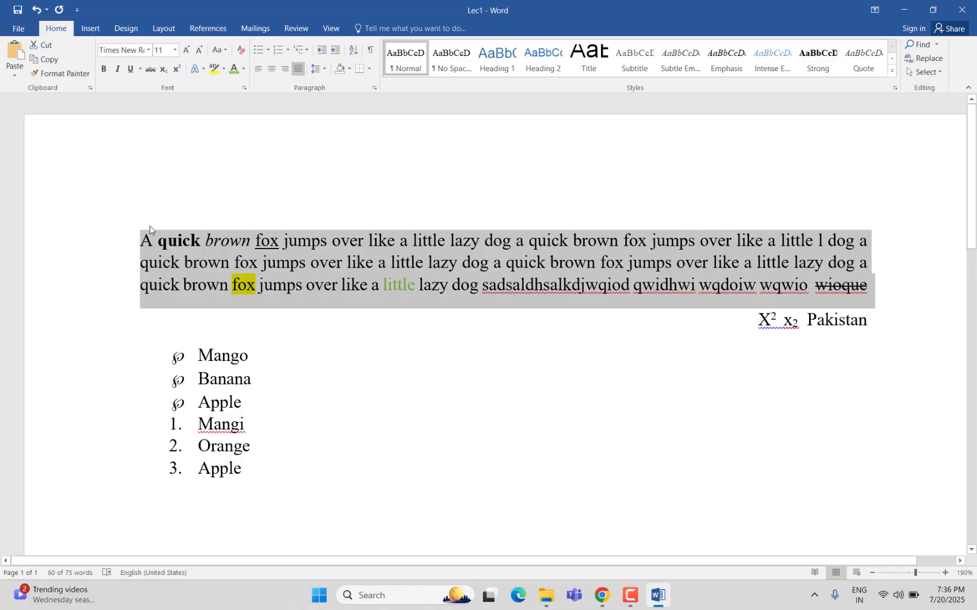
pyautogui.click(637, 401)
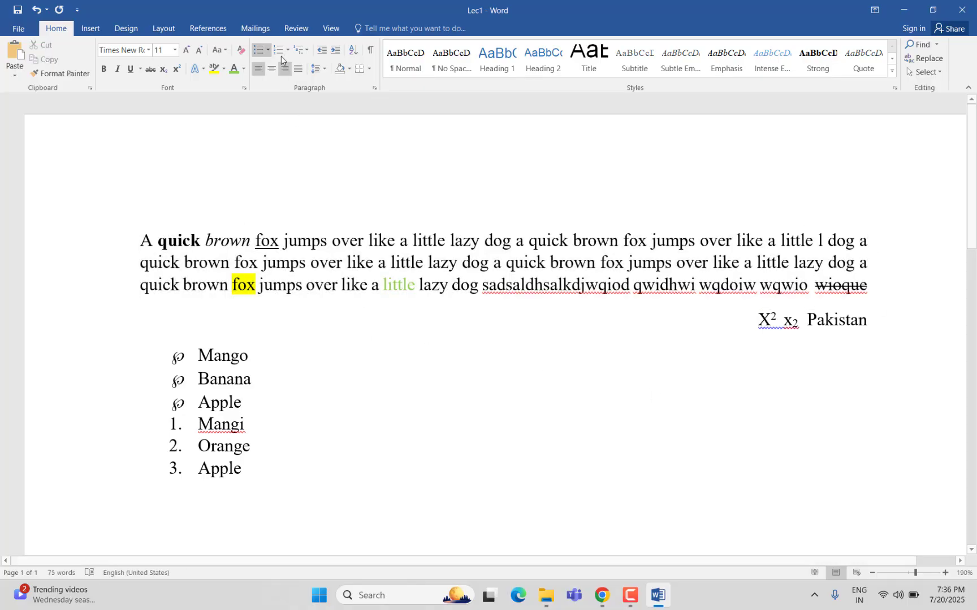
# Set the line spacing of the opening paragraph to 1.5
pyautogui.moveTo(873, 291); pyautogui.dragTo(102, 239)
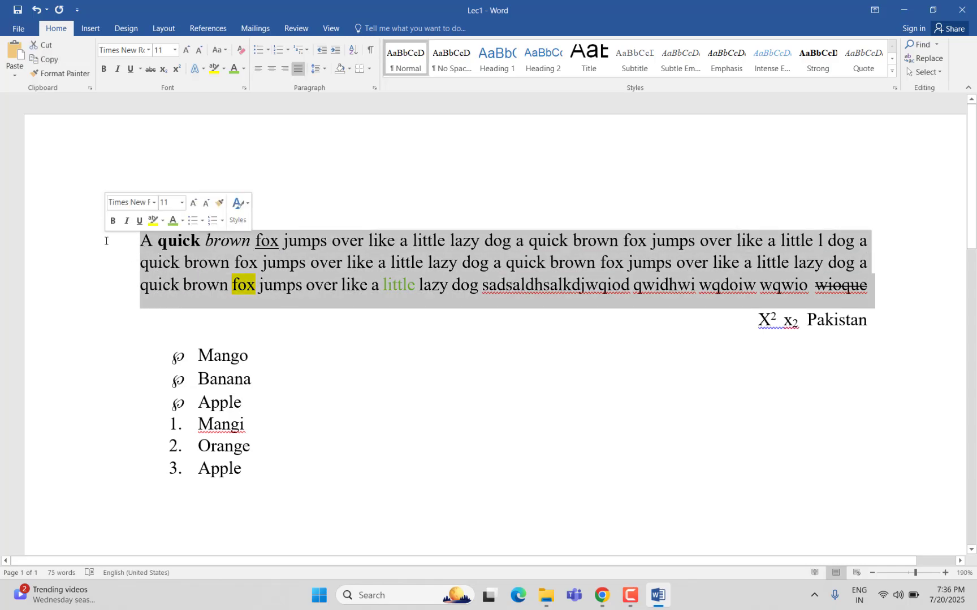
pyautogui.click(322, 69)
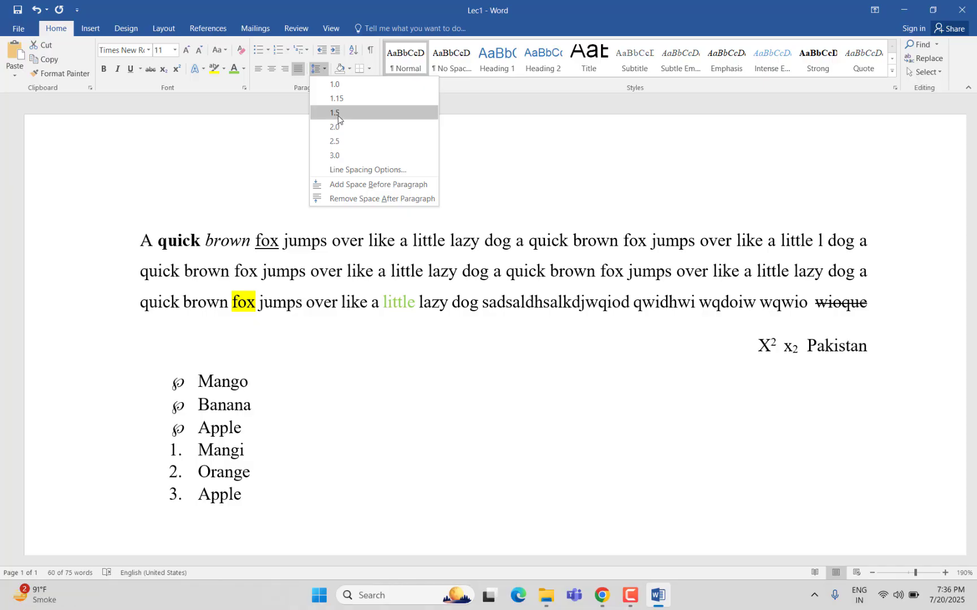
pyautogui.click(338, 113)
pyautogui.click(343, 259)
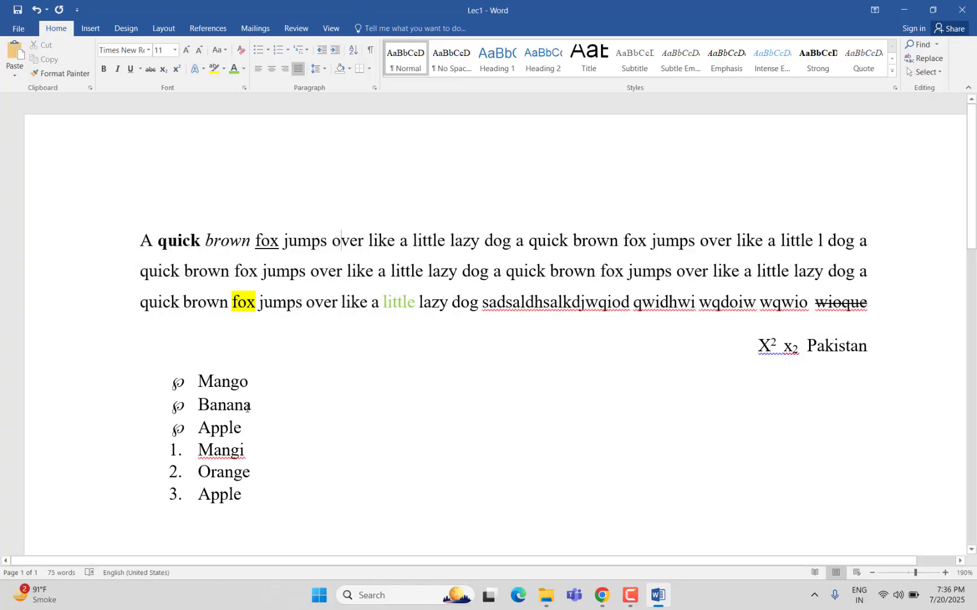
# Correct the misspelled first item of the numbered list to Mango
pyautogui.scroll(-3, 261, 478)
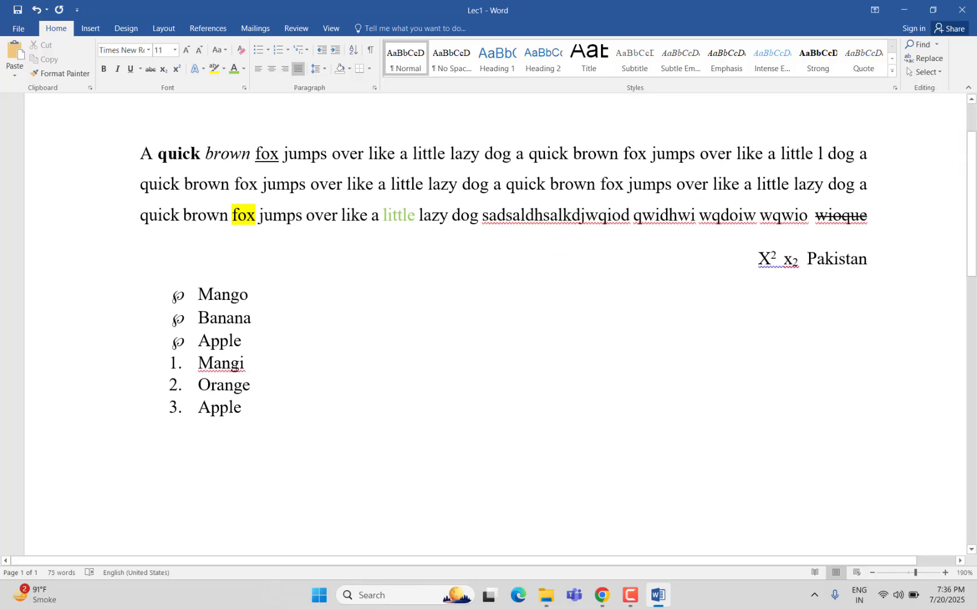
pyautogui.moveTo(259, 387); pyautogui.dragTo(193, 386)
pyautogui.click(259, 386)
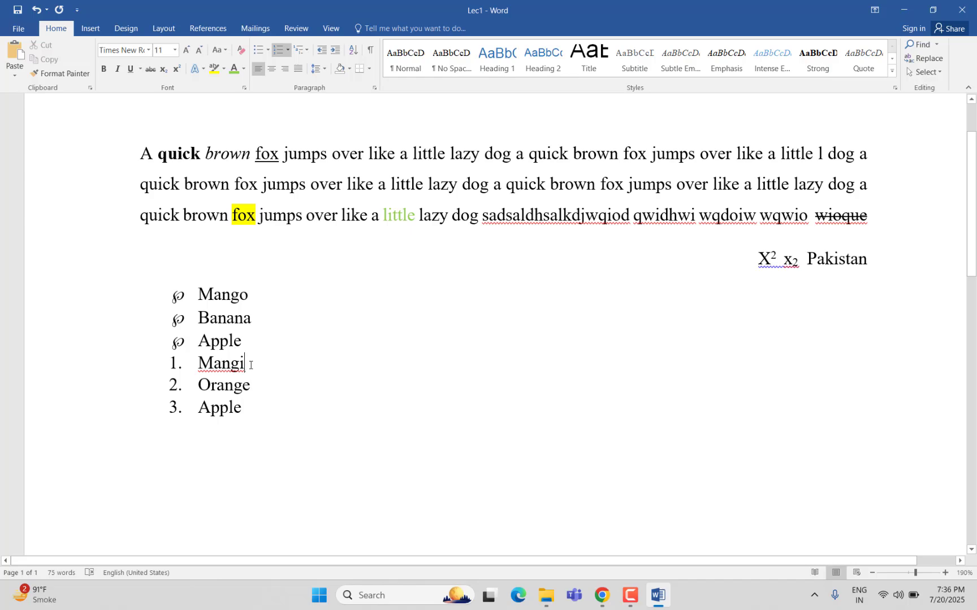
pyautogui.press('BackSpace')
pyautogui.write('o')
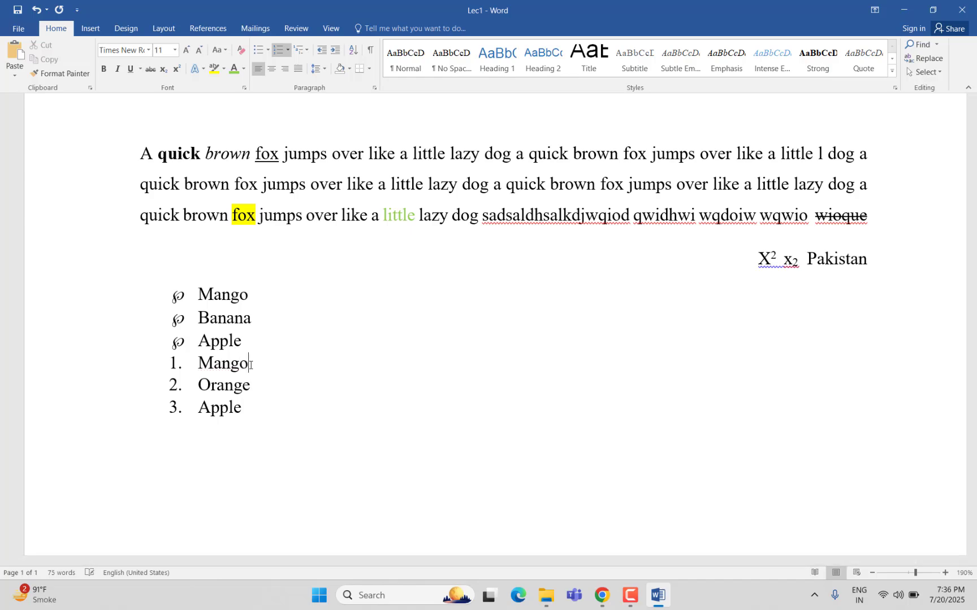
# Increase the indent of the numbered item Orange by one level and decrease it back
pyautogui.tripleClick(252, 386)
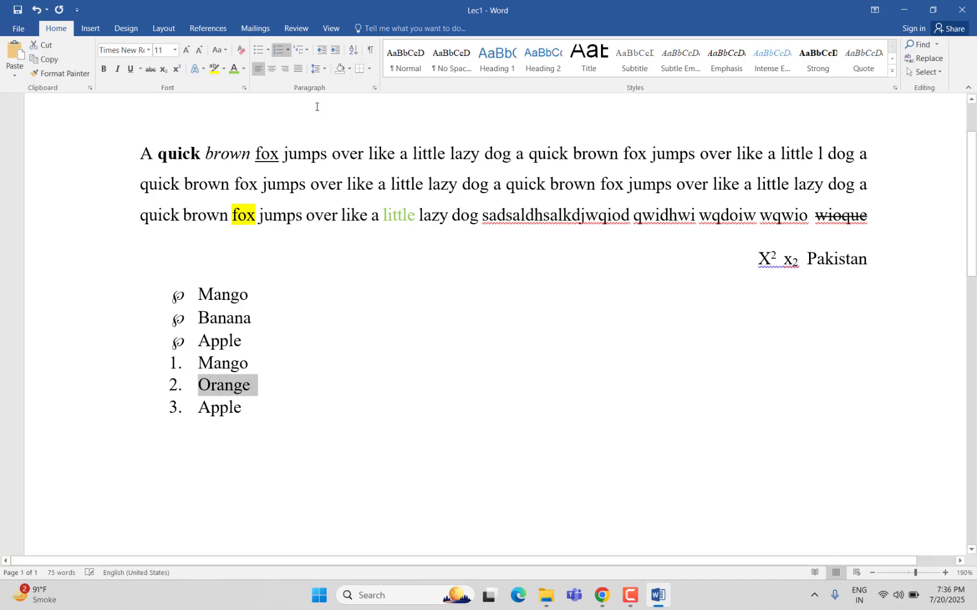
pyautogui.click(335, 50)
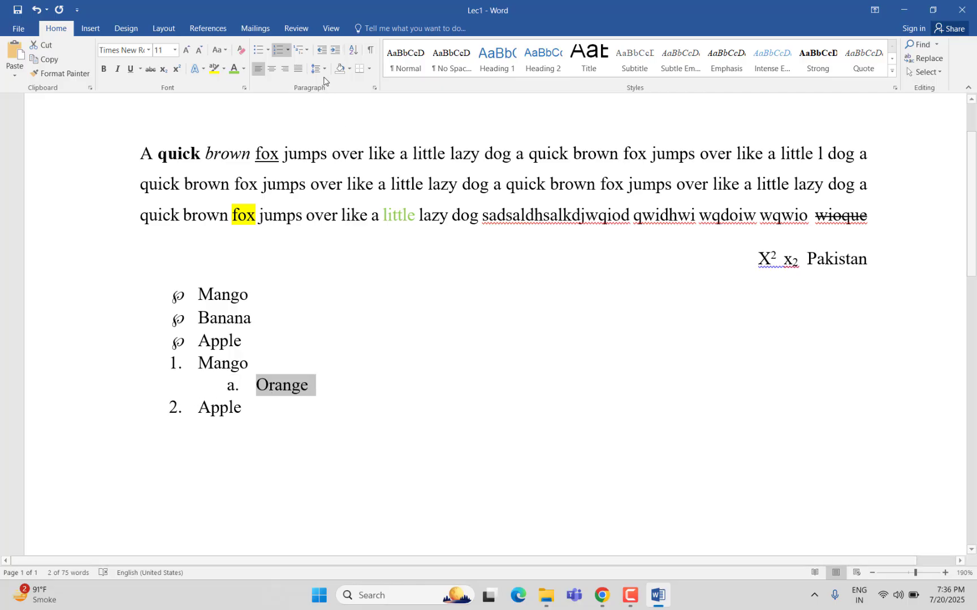
pyautogui.click(322, 50)
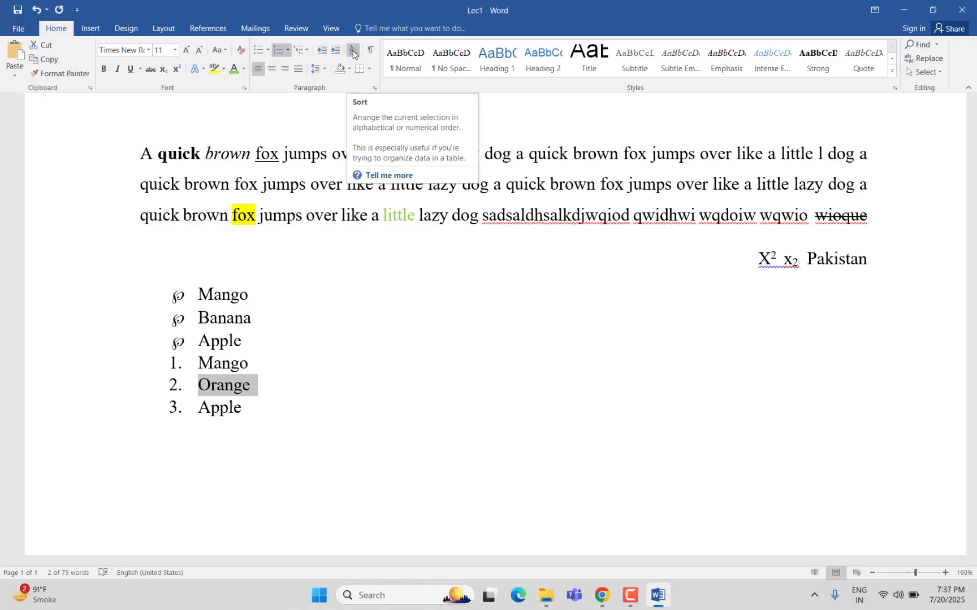
# Sort the three ℘ bulleted items by paragraphs as text in ascending order
pyautogui.click(247, 404)
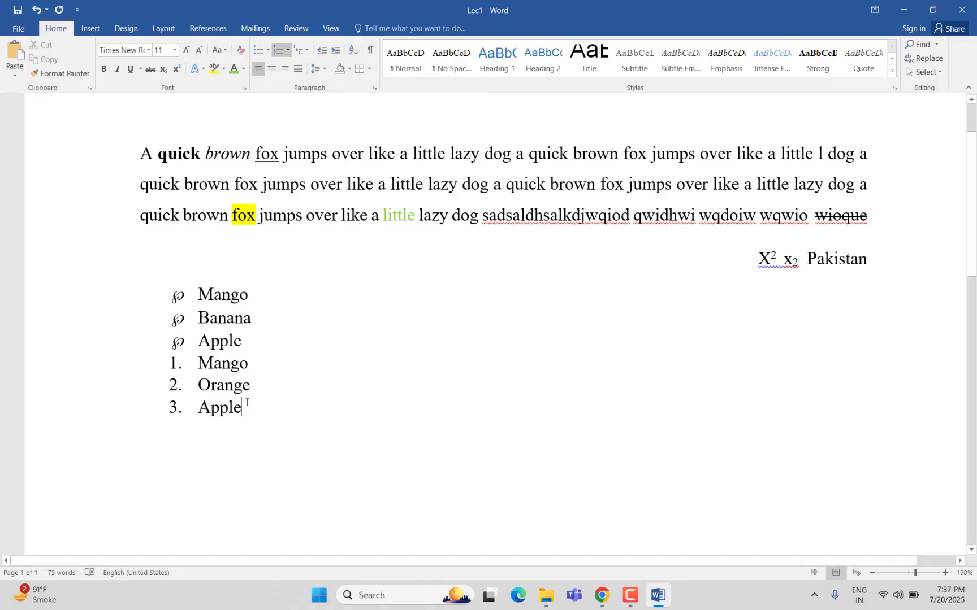
pyautogui.moveTo(244, 340); pyautogui.dragTo(192, 293)
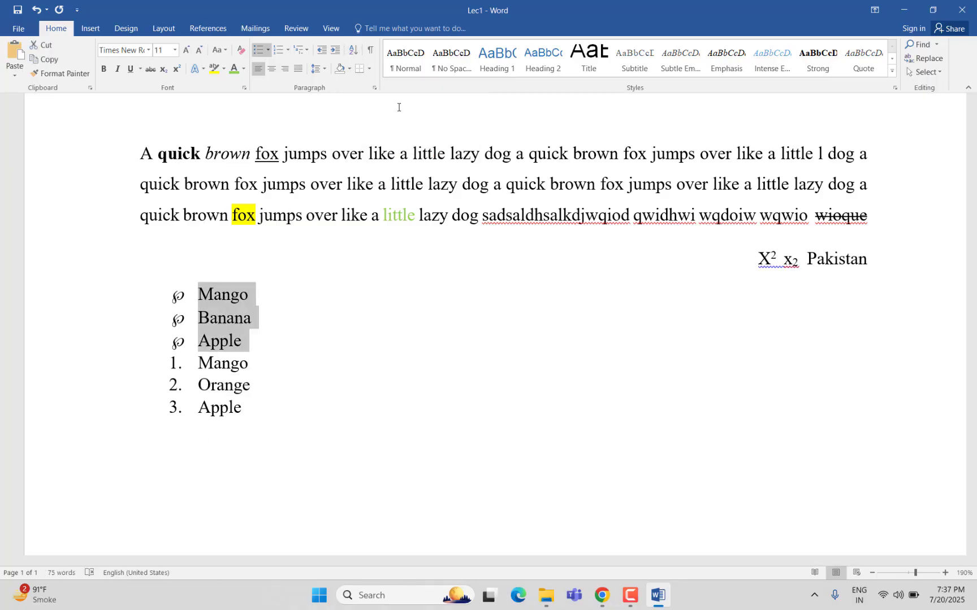
pyautogui.click(354, 50)
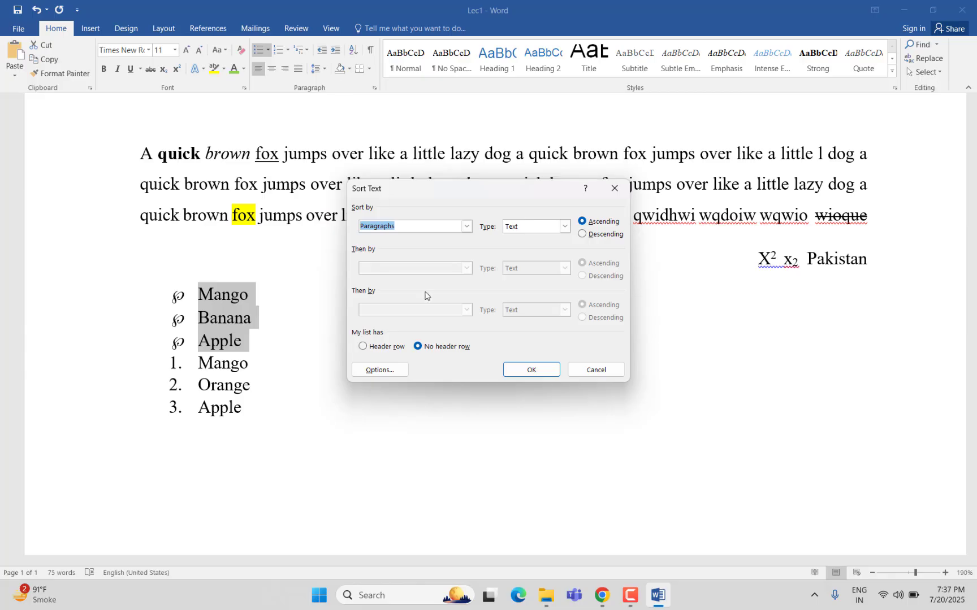
pyautogui.click(531, 370)
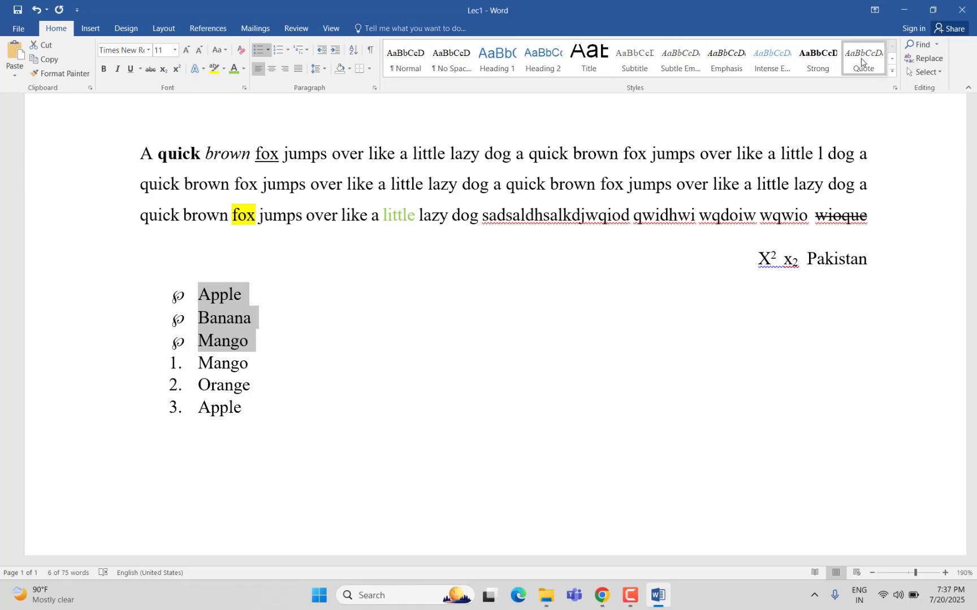
pyautogui.click(407, 60)
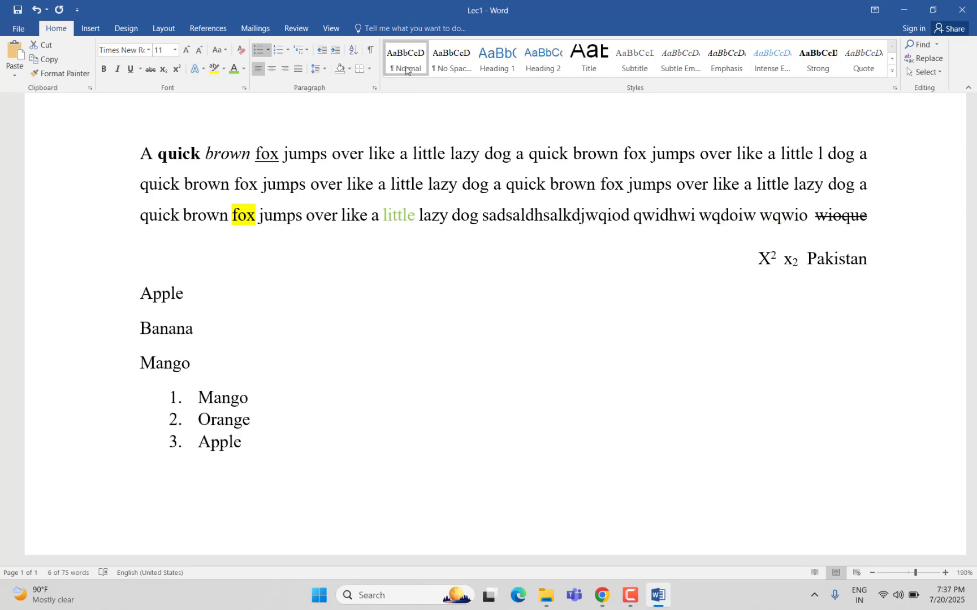
pyautogui.click(878, 212)
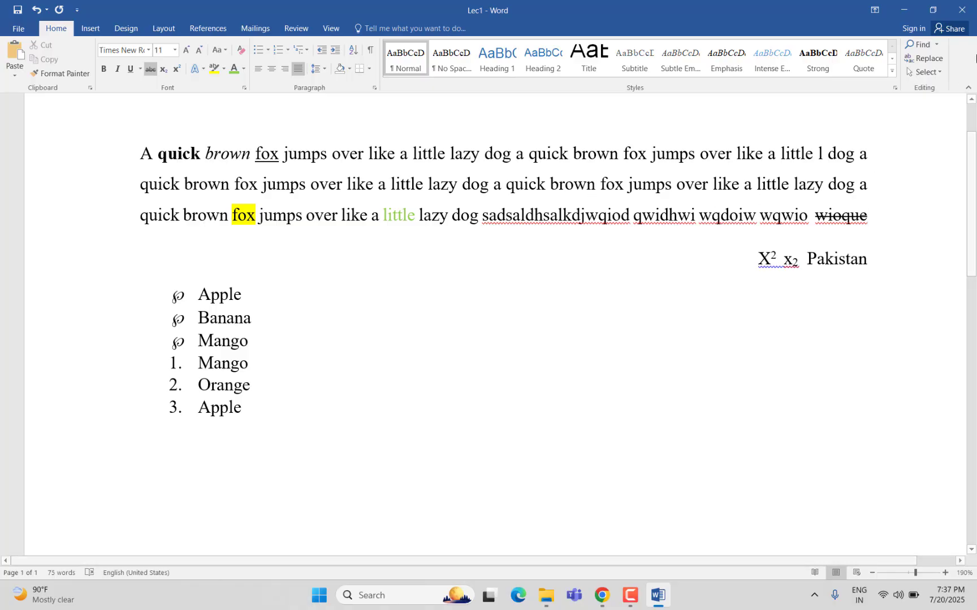
# Search the document for Apple and replace every occurrence with Pineapple
pyautogui.click(915, 46)
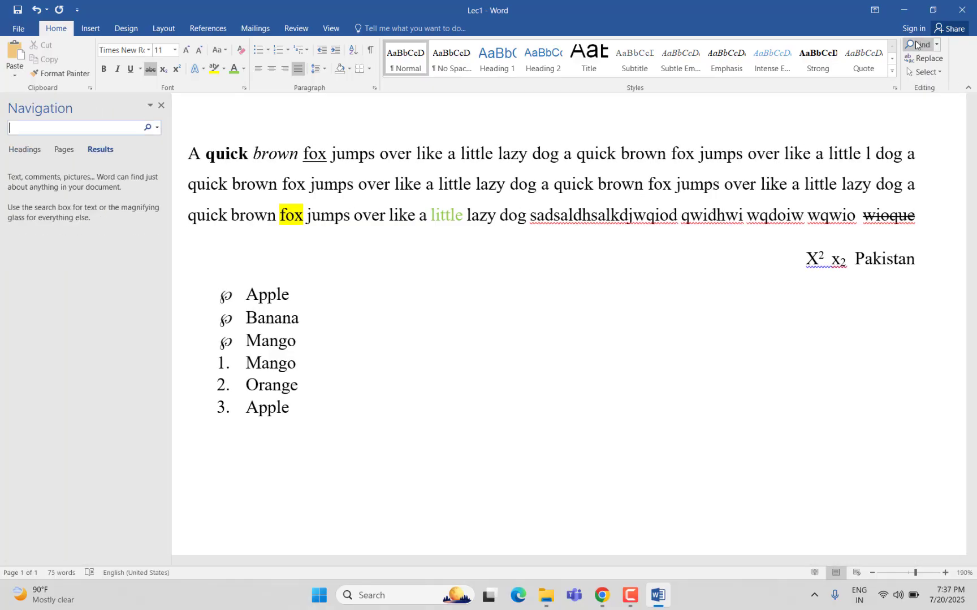
pyautogui.write('Apple')
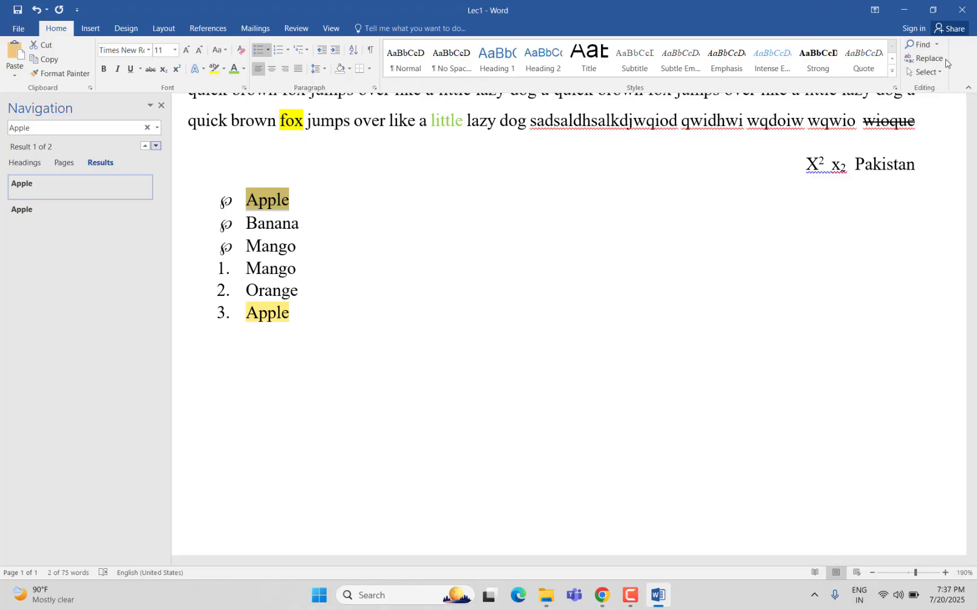
pyautogui.click(927, 58)
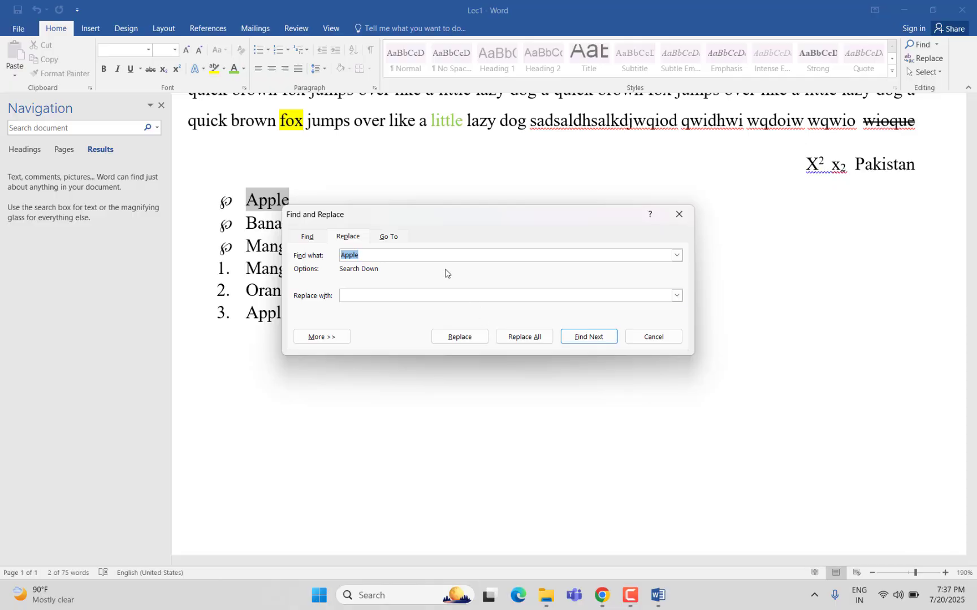
pyautogui.click(377, 298)
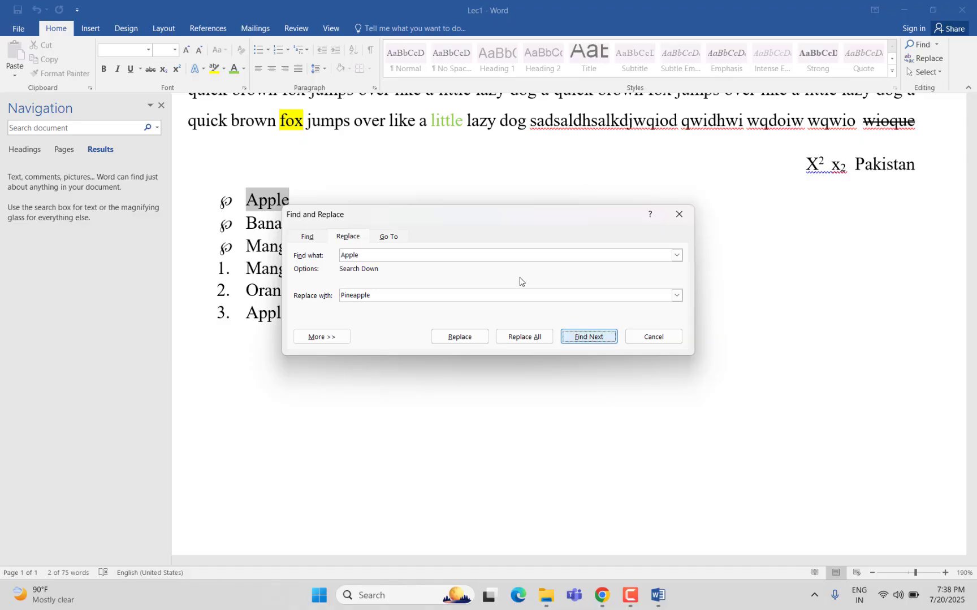
pyautogui.click(521, 340)
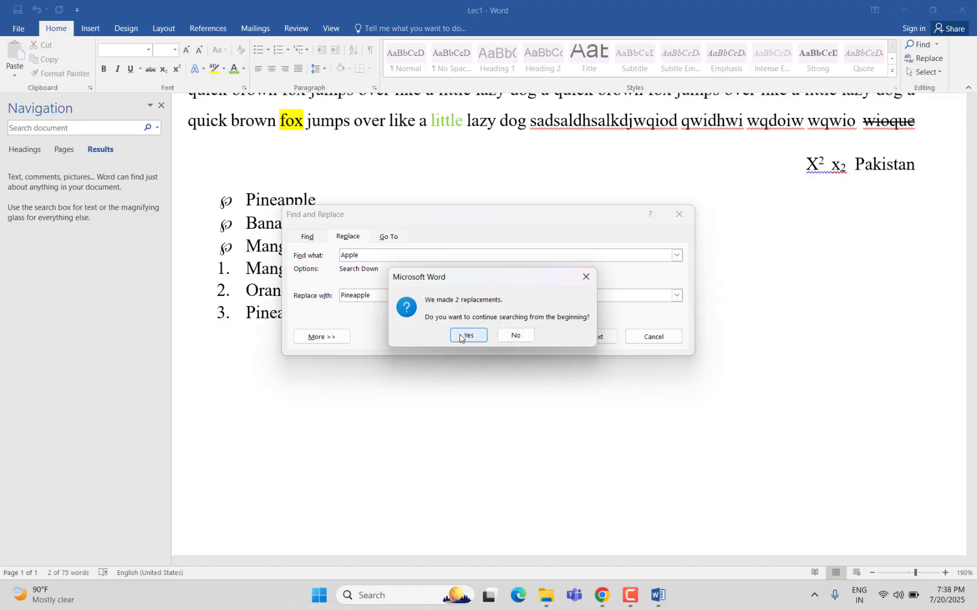
pyautogui.click(468, 338)
pyautogui.click(493, 331)
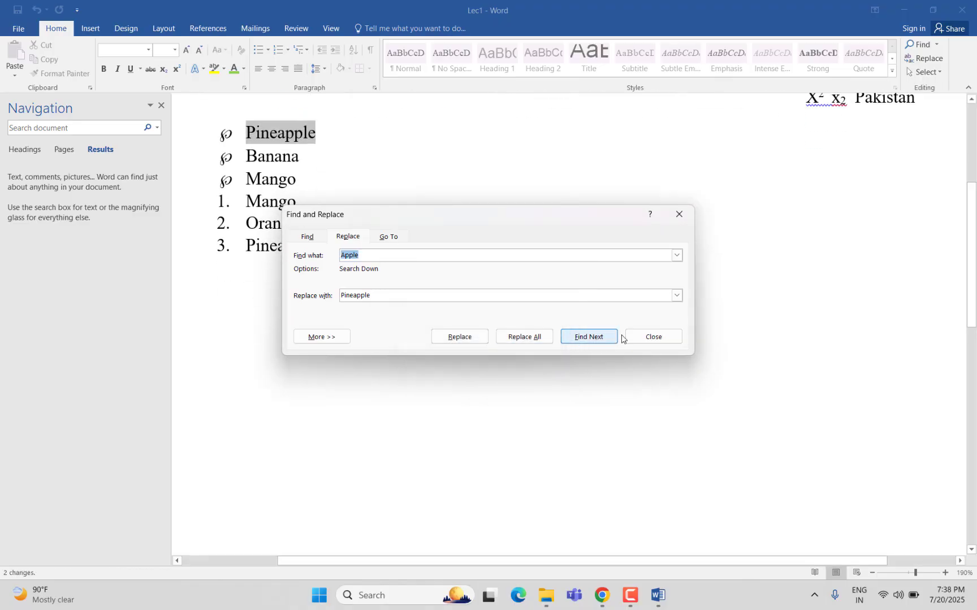
pyautogui.click(651, 337)
pyautogui.click(302, 247)
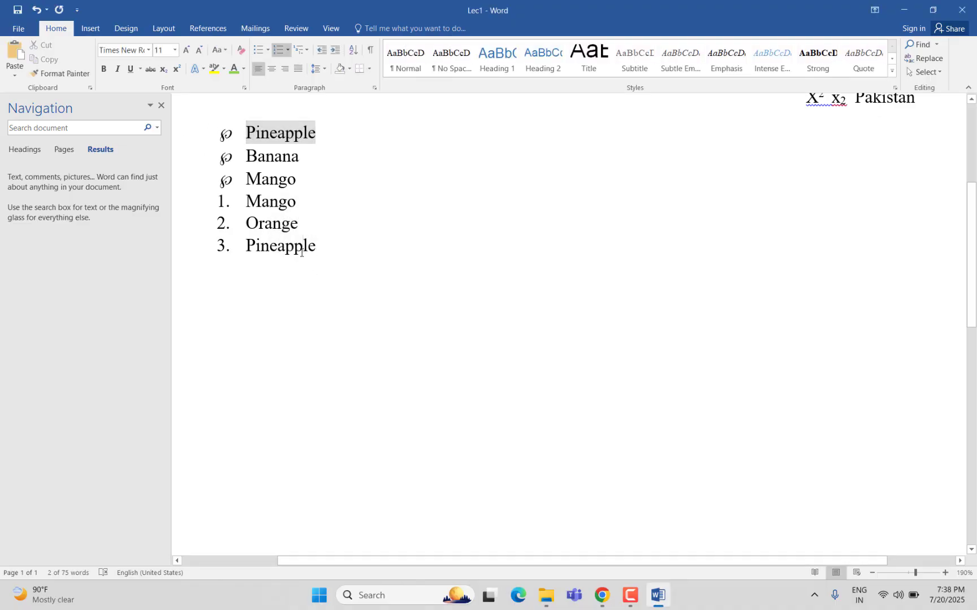
pyautogui.scroll(5, 297, 169)
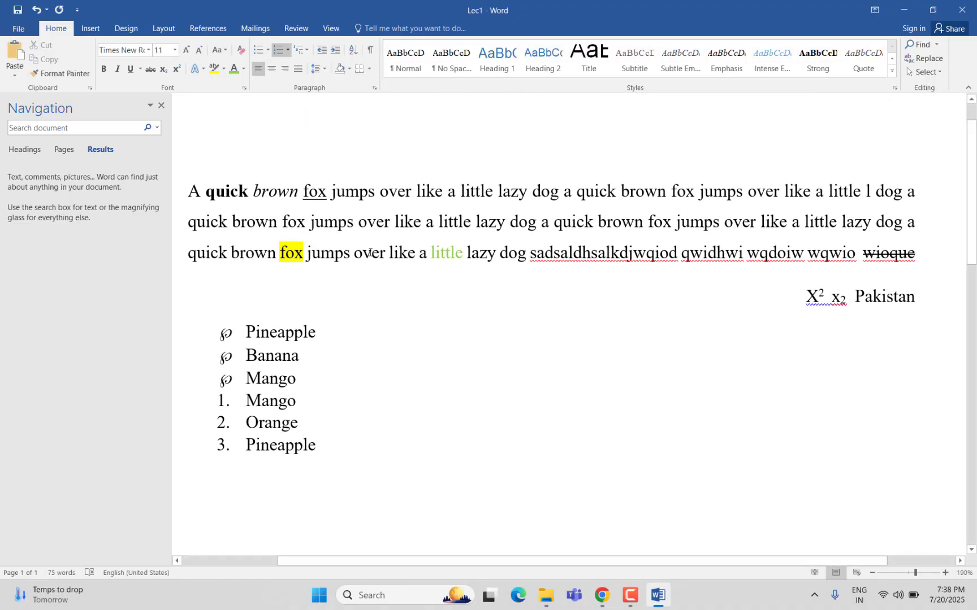
# Insert a table with two columns and four rows below the numbered list and close the Navigation pane
pyautogui.click(91, 28)
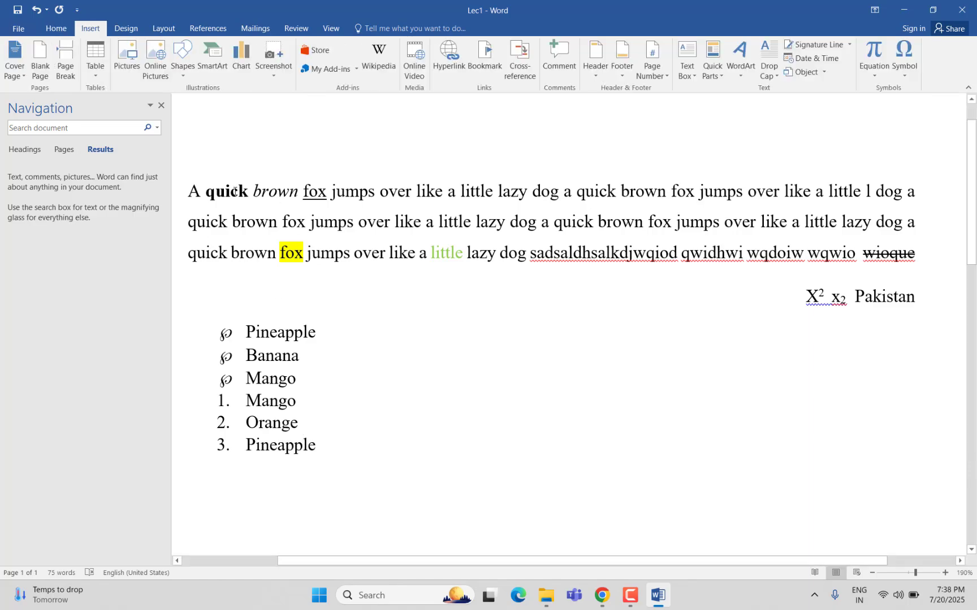
pyautogui.scroll(-3, 261, 345)
pyautogui.scroll(2, 260, 345)
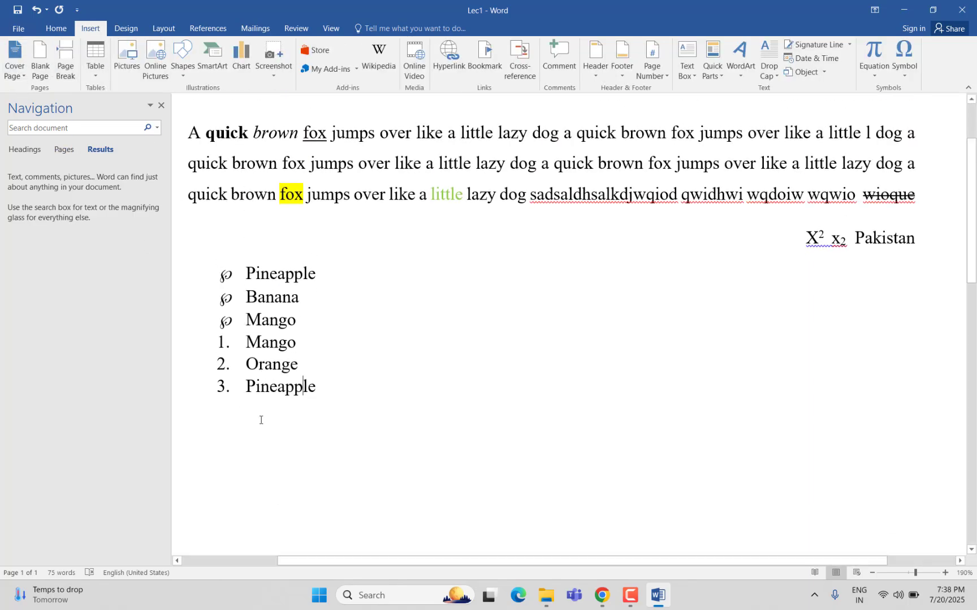
pyautogui.press('Return')
pyautogui.press('Return')
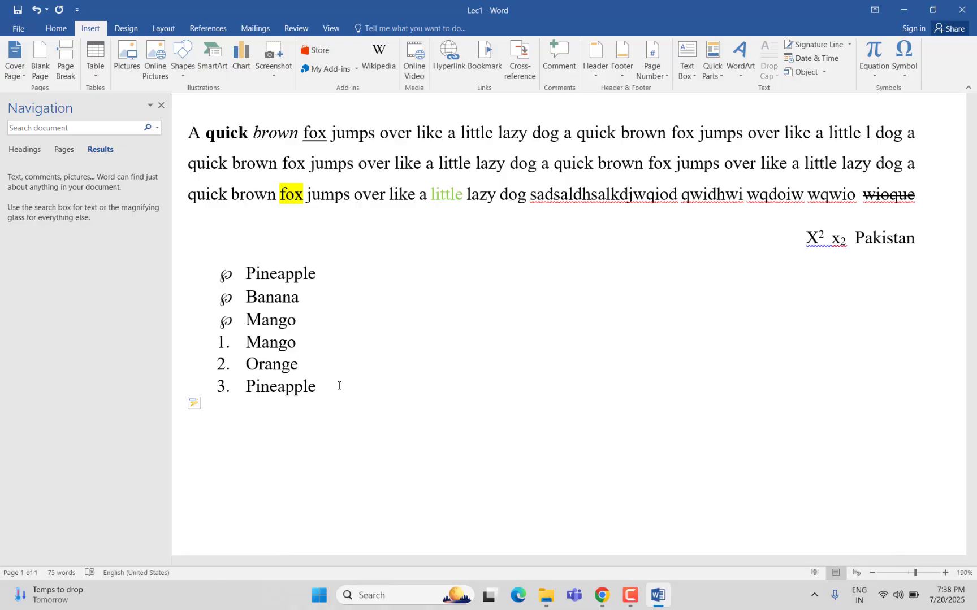
pyautogui.click(95, 72)
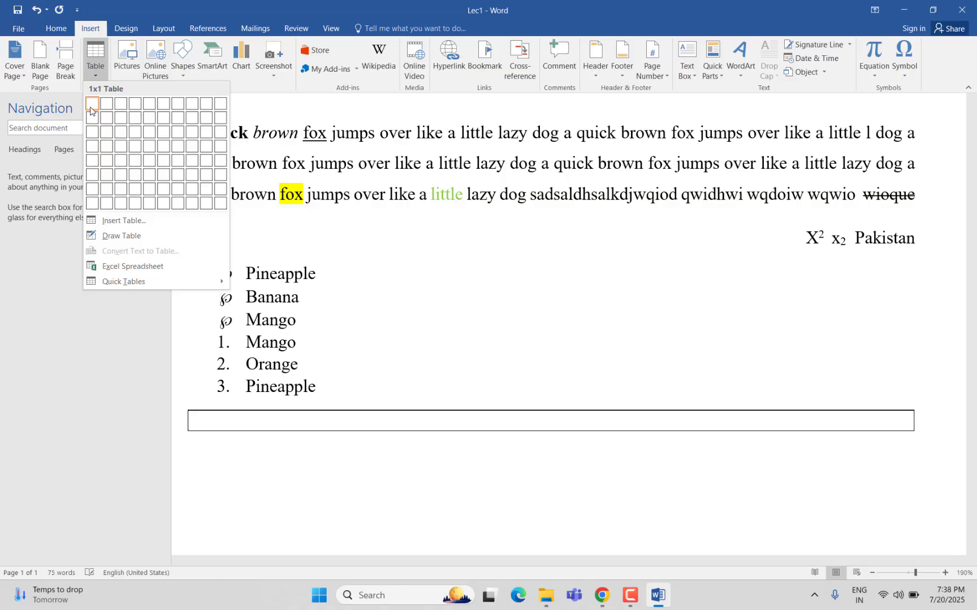
pyautogui.click(107, 148)
pyautogui.scroll(-5, 549, 521)
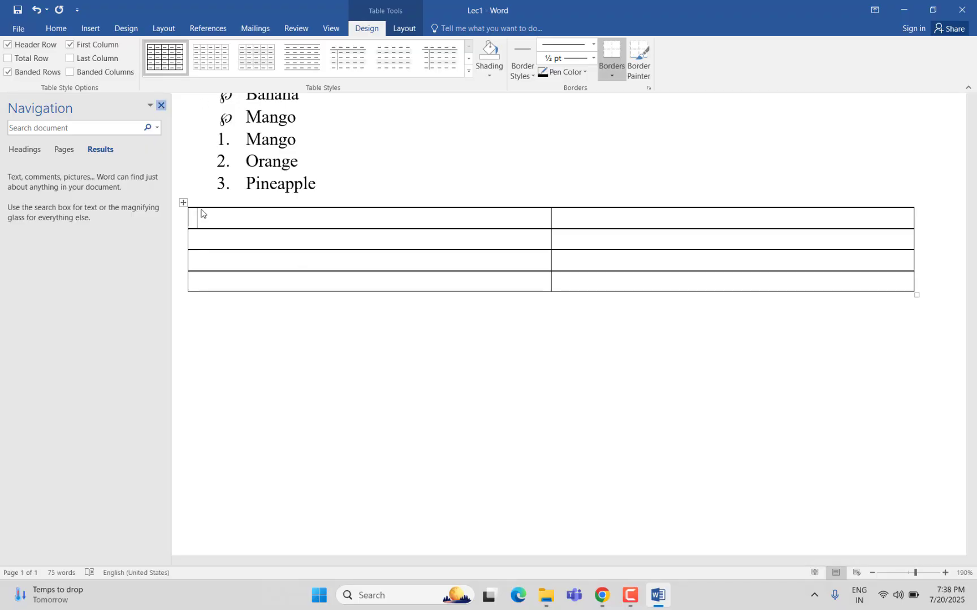
pyautogui.click(162, 105)
pyautogui.scroll(5, 239, 286)
pyautogui.scroll(-1, 242, 286)
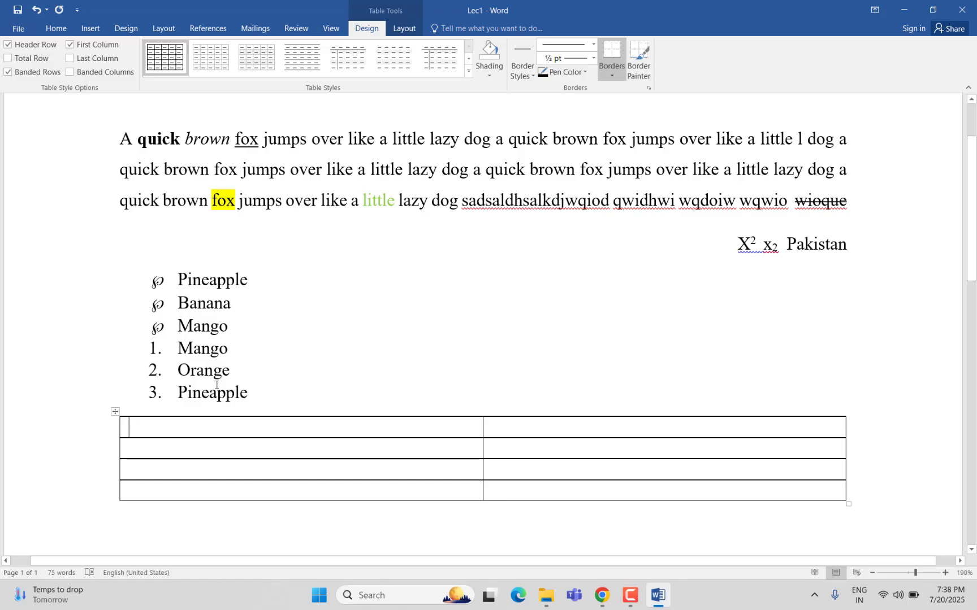
# Enter Name and Roll No. as the two column headings in the table's first row
pyautogui.write('Name')
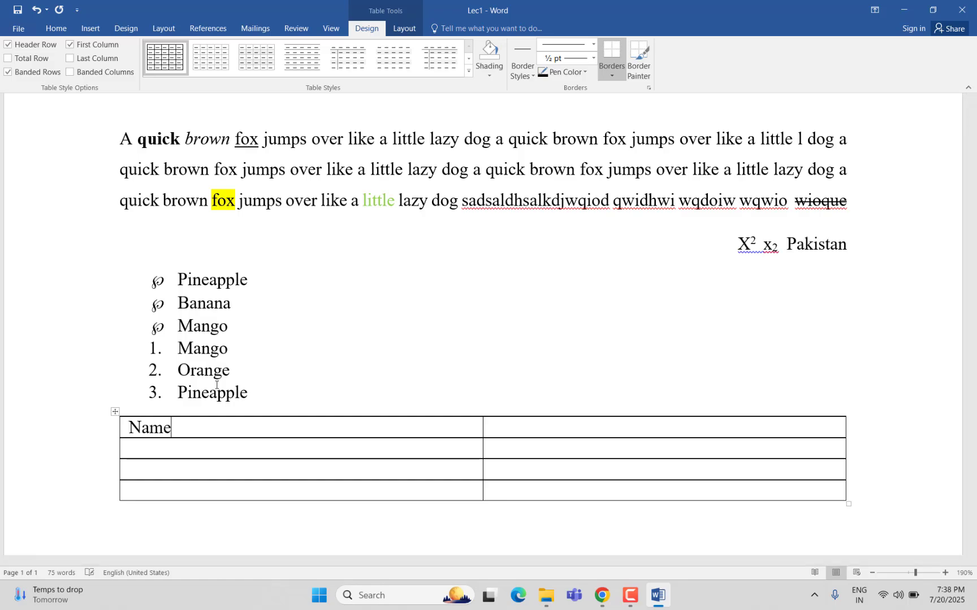
pyautogui.click(524, 428)
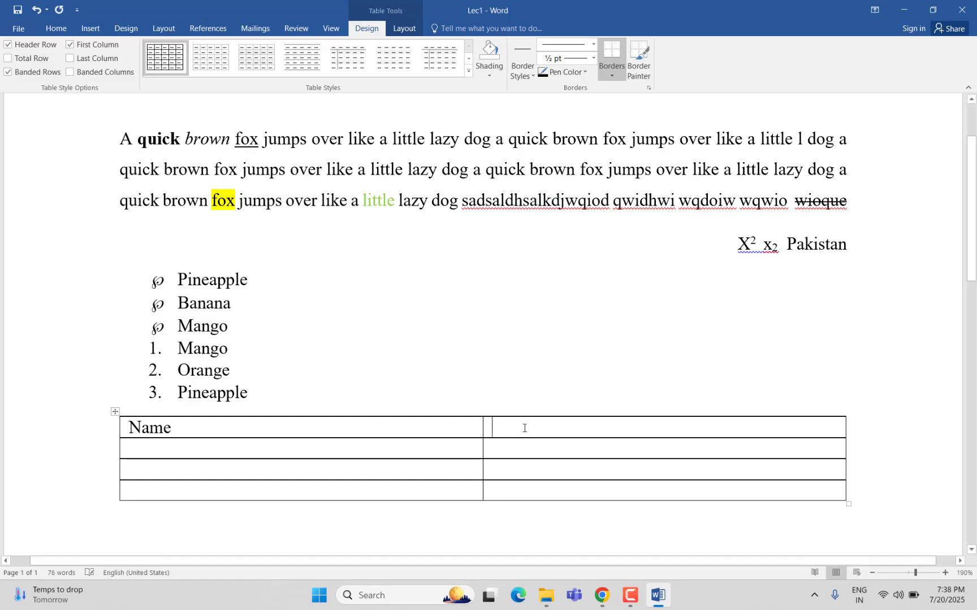
pyautogui.write('RollNo')
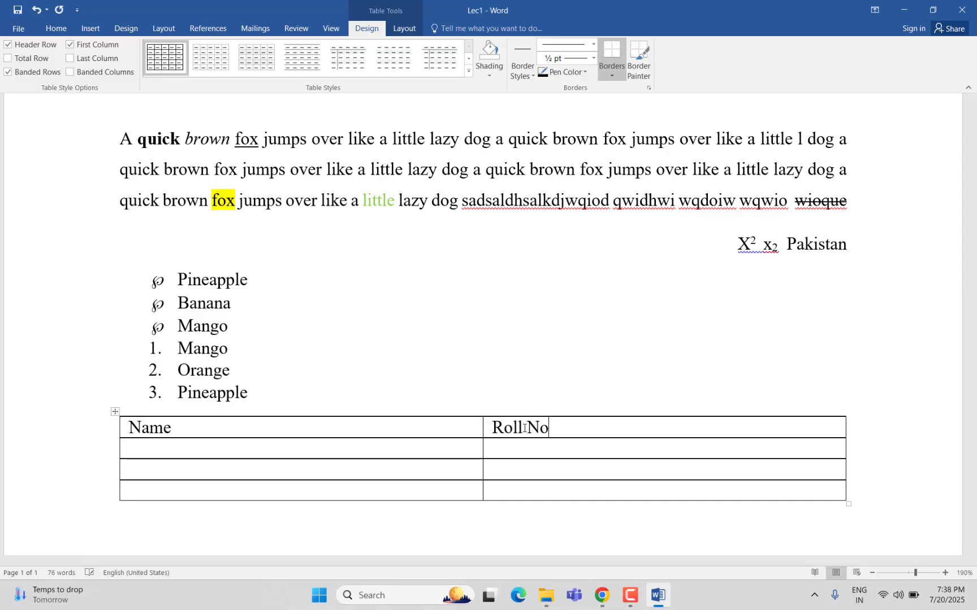
pyautogui.write('.')
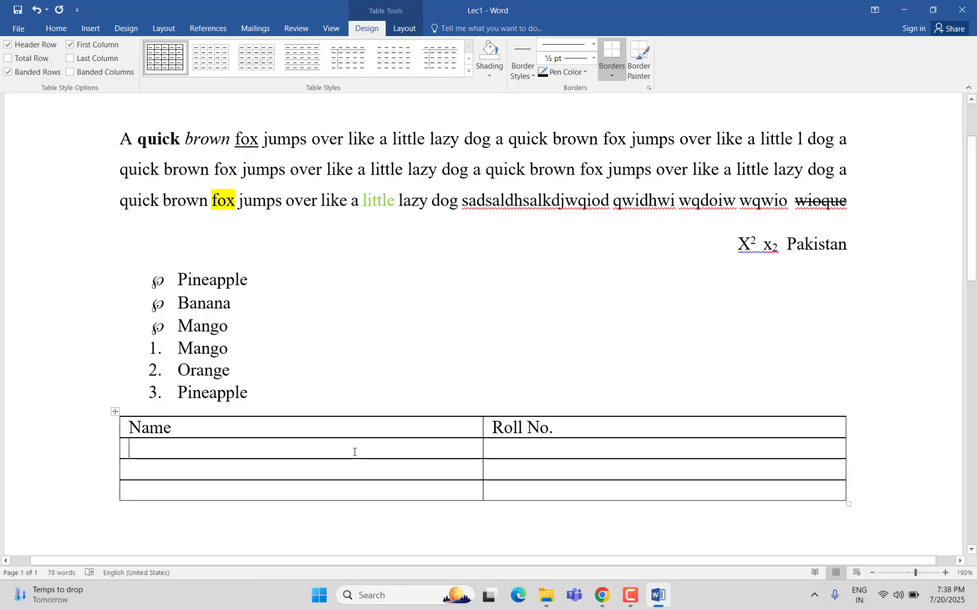
# Fill the three cells under the Name heading with the students' first names
pyautogui.write('sHamin')
pyautogui.press('BackSpace')
pyautogui.write('d')
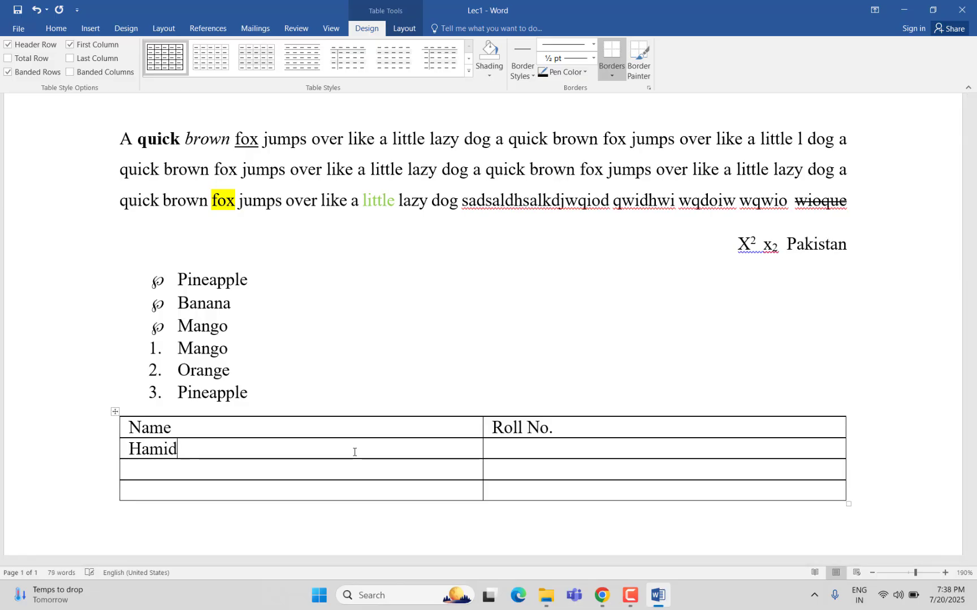
pyautogui.press('Down')
pyautogui.write('Ali')
pyautogui.write('Shehryar')
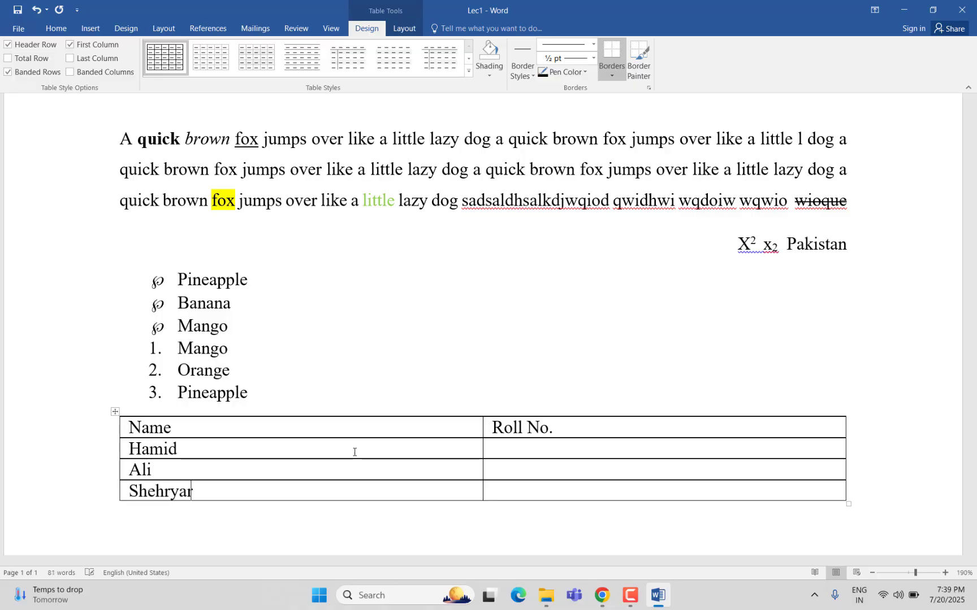
# Fill the Roll No. column with 12, 33 and 02 for the three students
pyautogui.press('Tab')
pyautogui.write('12')
pyautogui.press('Down')
pyautogui.write('ee')
pyautogui.press('BackSpace')
pyautogui.press('BackSpace')
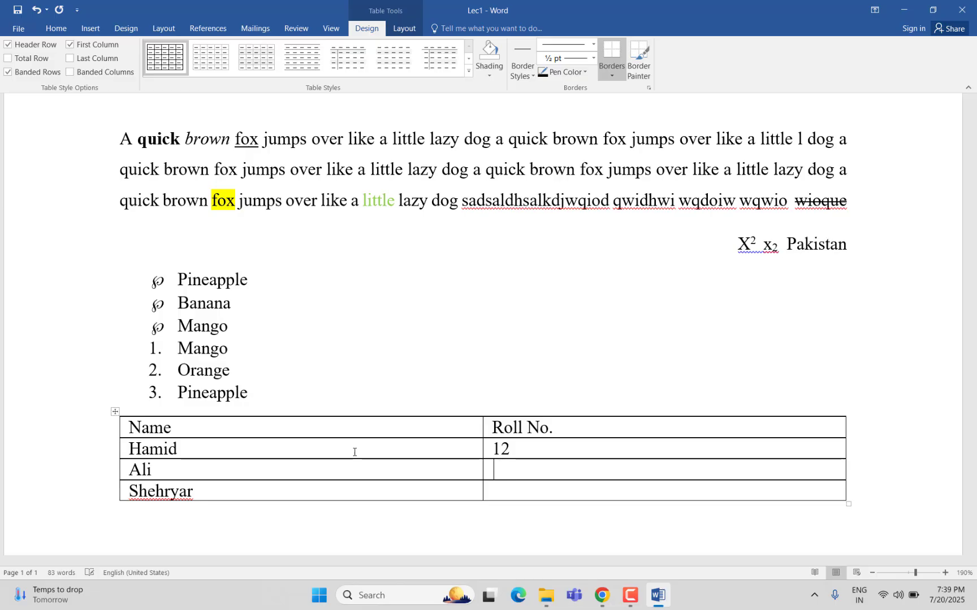
pyautogui.write('33')
pyautogui.write('02')
# Make the table's header row text bold
pyautogui.moveTo(585, 431); pyautogui.dragTo(239, 412)
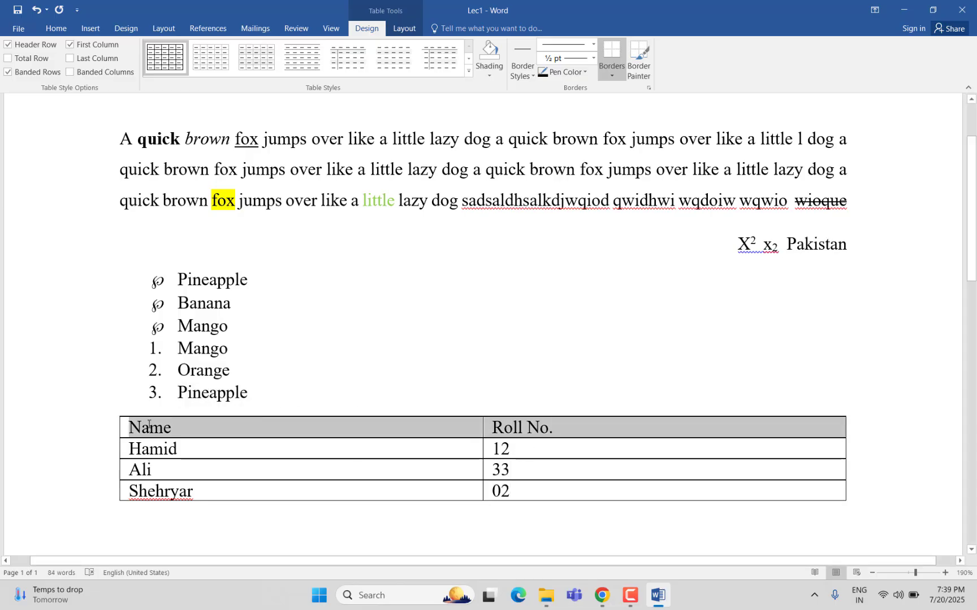
pyautogui.hotkey('ctrl', 'b')
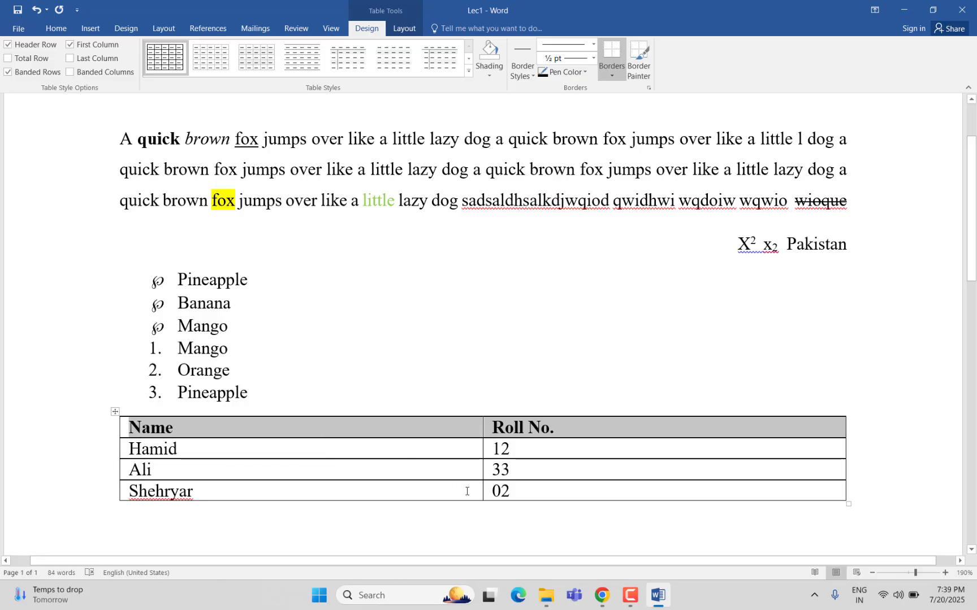
pyautogui.click(467, 491)
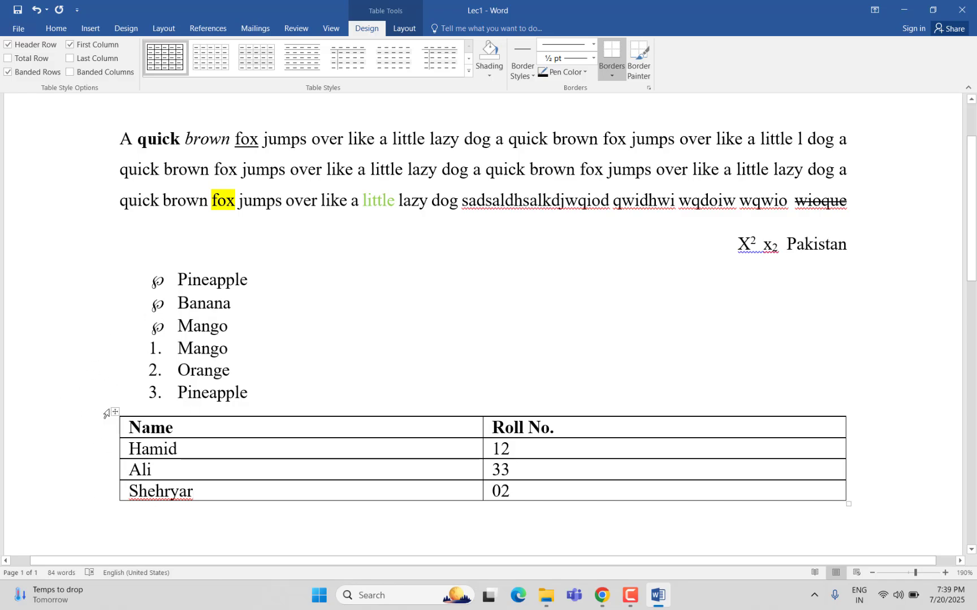
# Apply the orange grid table style with a solid header row and banded rows to the whole table
pyautogui.click(114, 412)
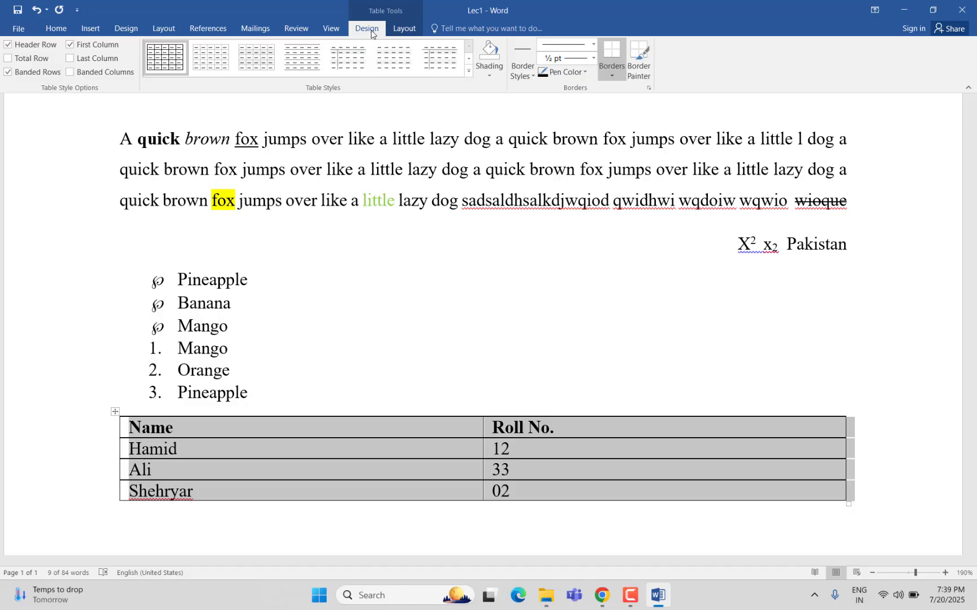
pyautogui.click(411, 28)
pyautogui.click(364, 26)
pyautogui.click(410, 32)
pyautogui.click(365, 29)
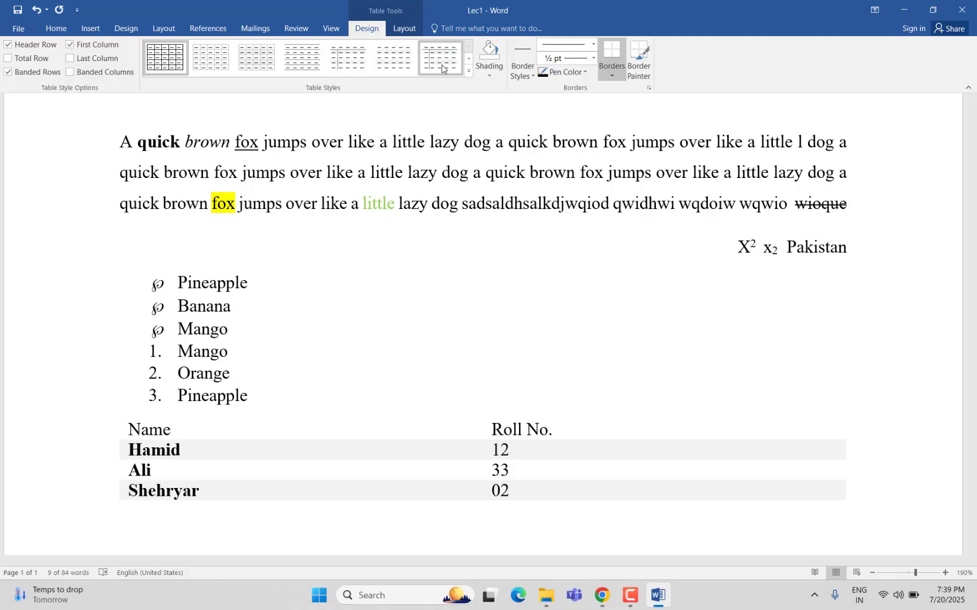
pyautogui.click(468, 71)
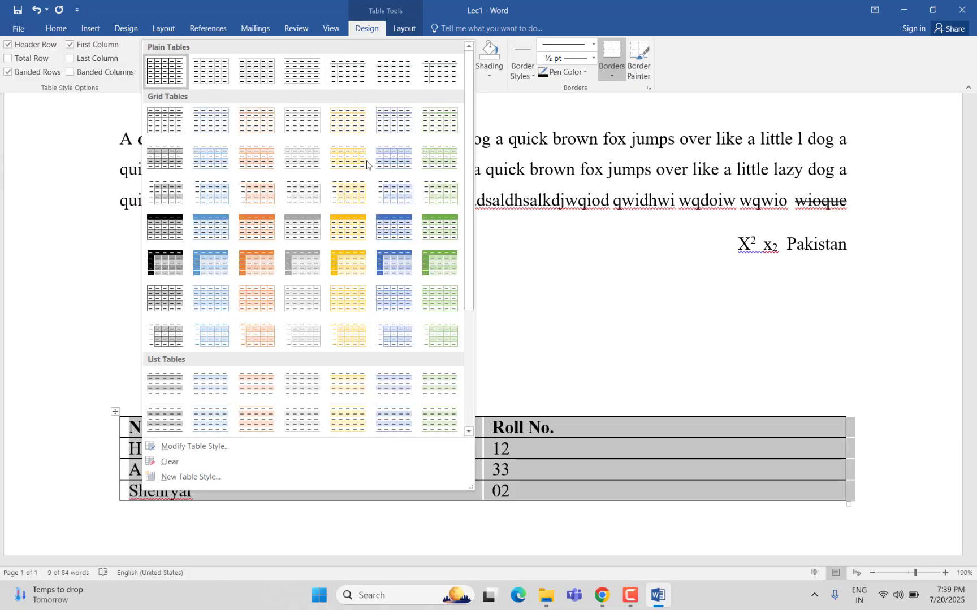
pyautogui.click(257, 227)
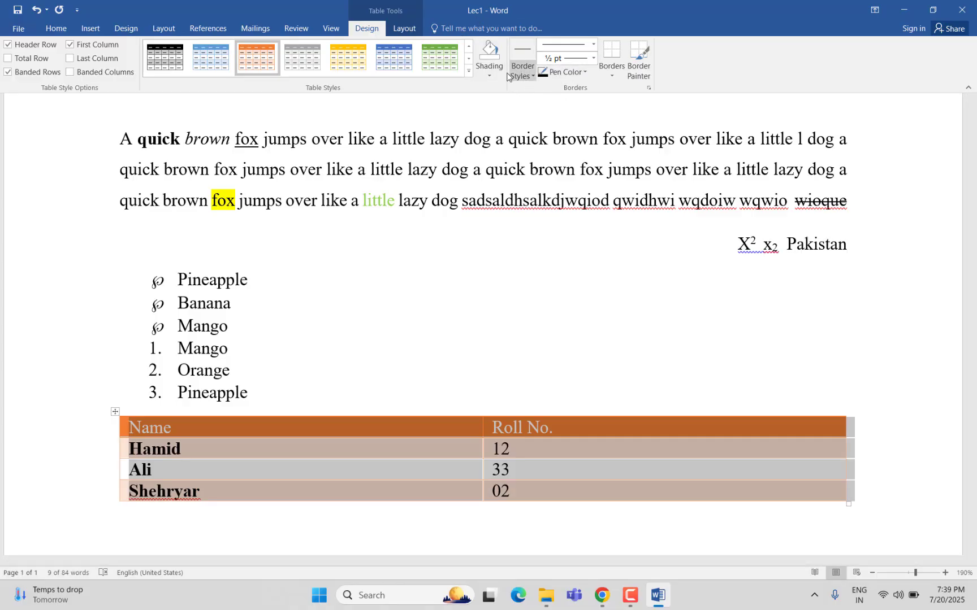
# Shade all the table's cells with dark blue from the theme colors
pyautogui.click(490, 72)
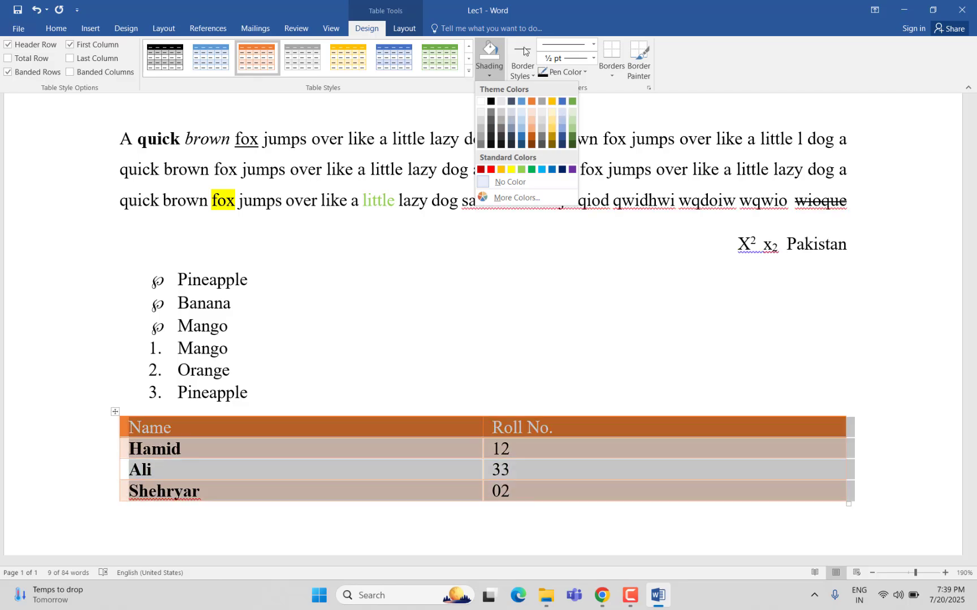
pyautogui.press('Escape')
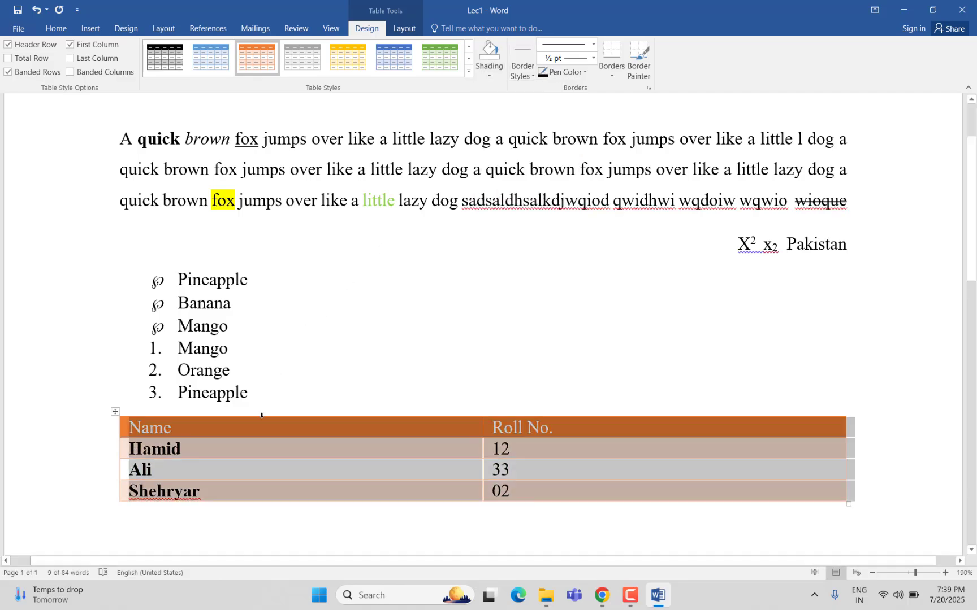
pyautogui.click(490, 66)
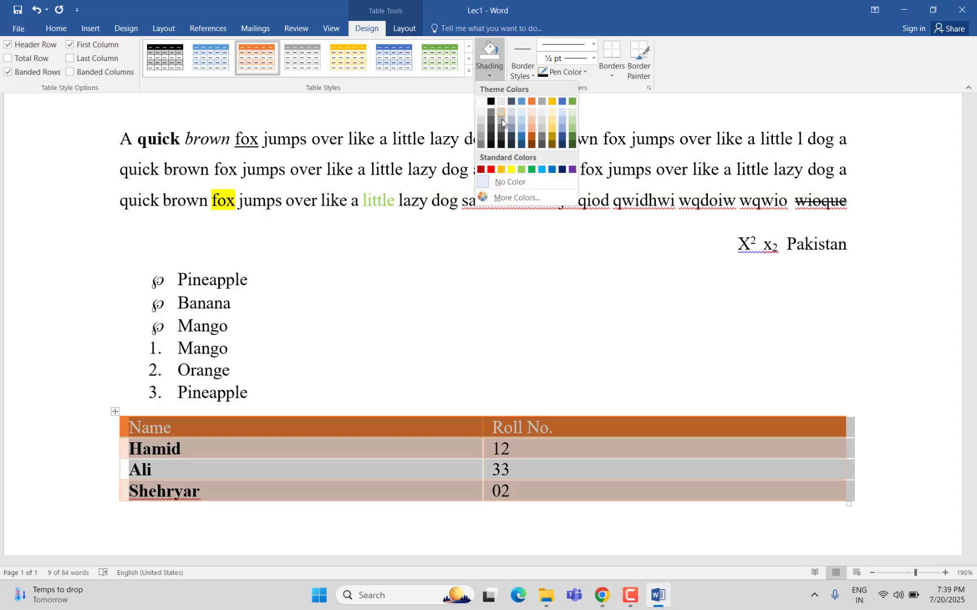
pyautogui.click(521, 139)
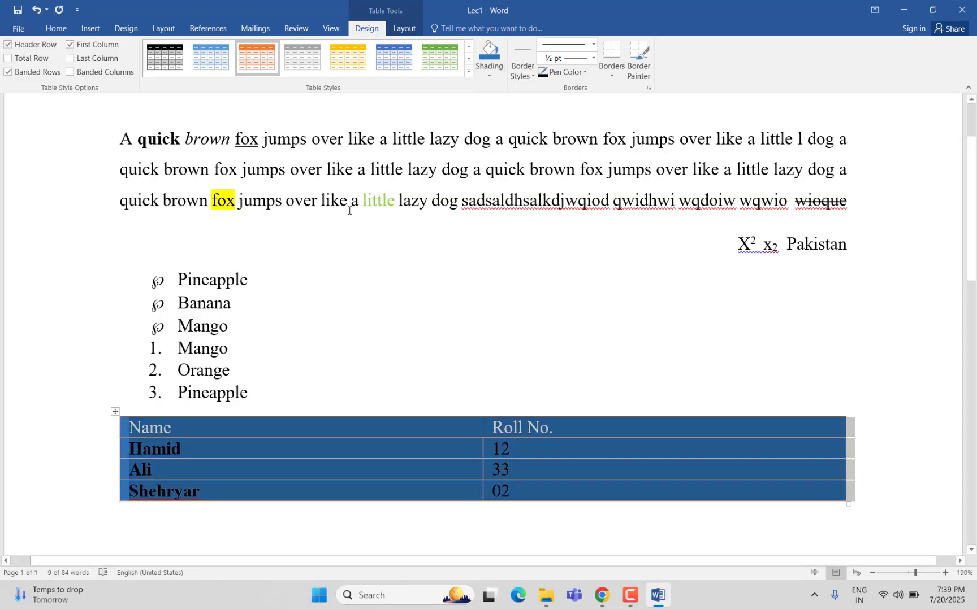
# Choose the black double-line ½ pt theme border style and paint it on the top border of the Name header cell
pyautogui.click(533, 76)
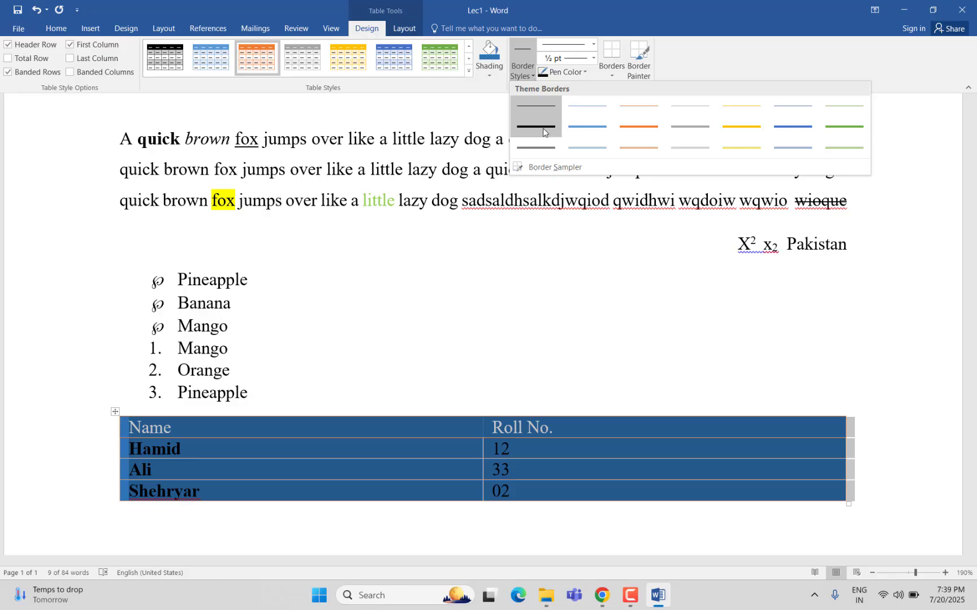
pyautogui.click(534, 155)
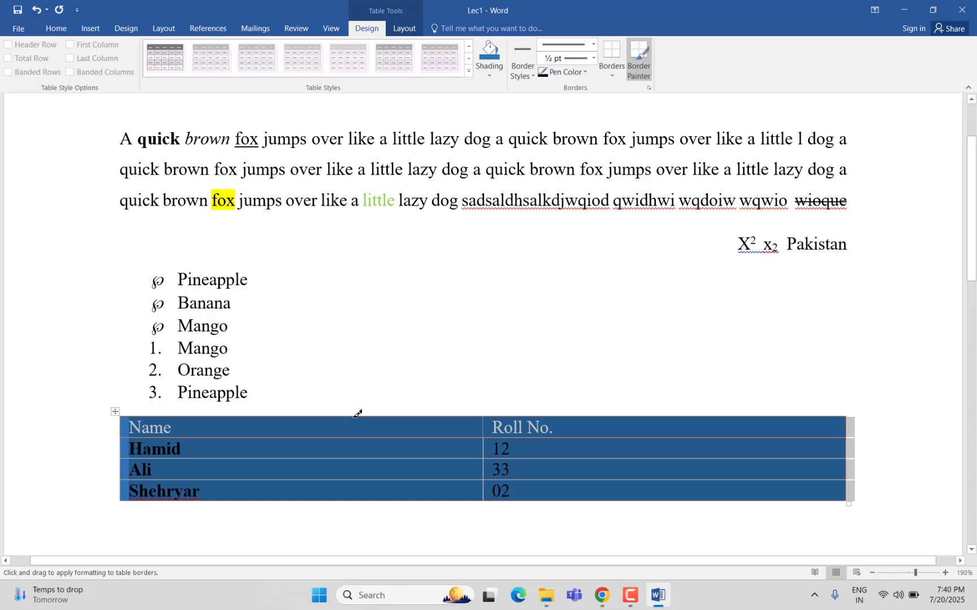
pyautogui.click(355, 416)
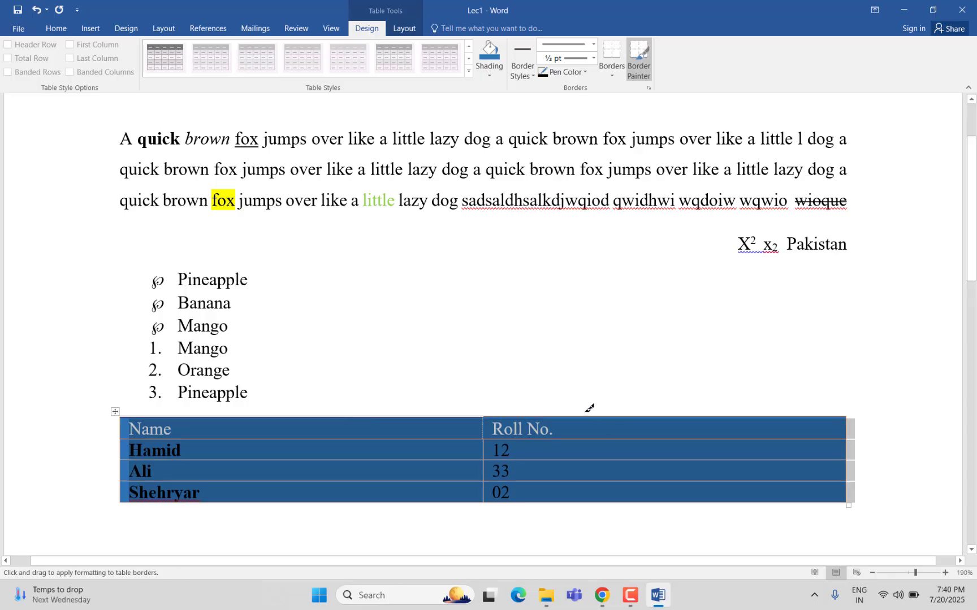
# Paint the double-line ½ pt border on the top edge of the Roll No. header cell and leave the Border Painter
pyautogui.press('Escape')
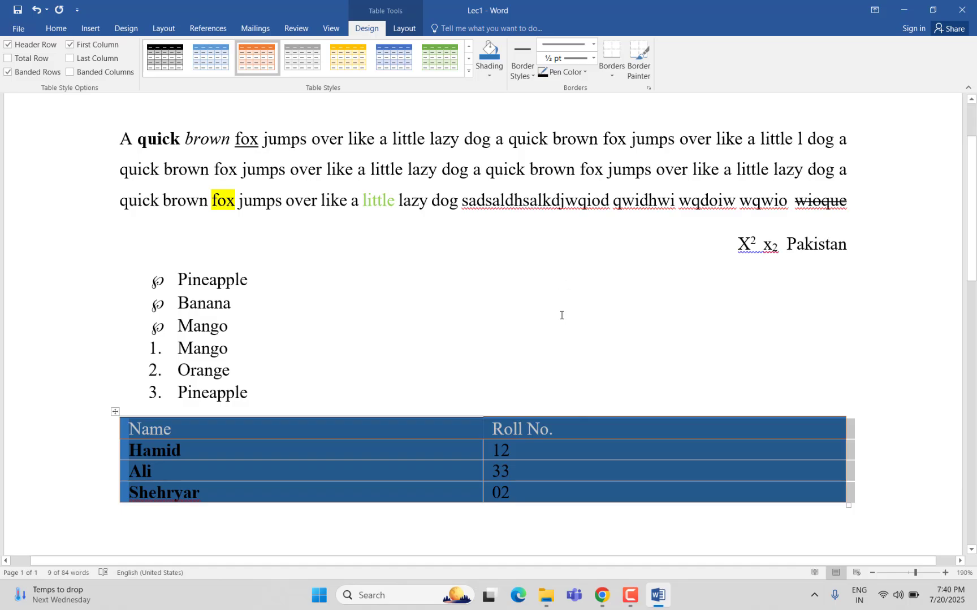
pyautogui.click(524, 50)
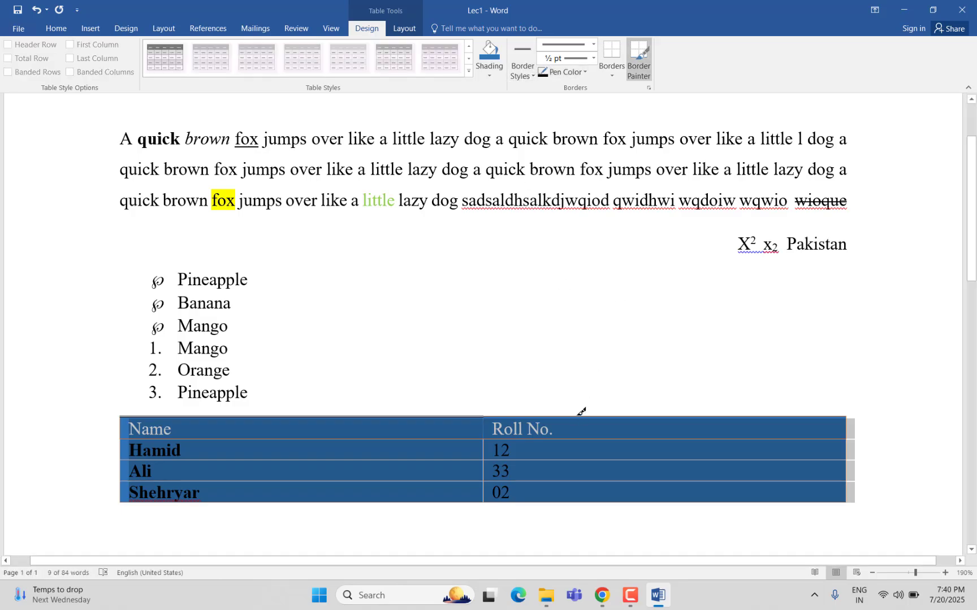
pyautogui.press('Escape')
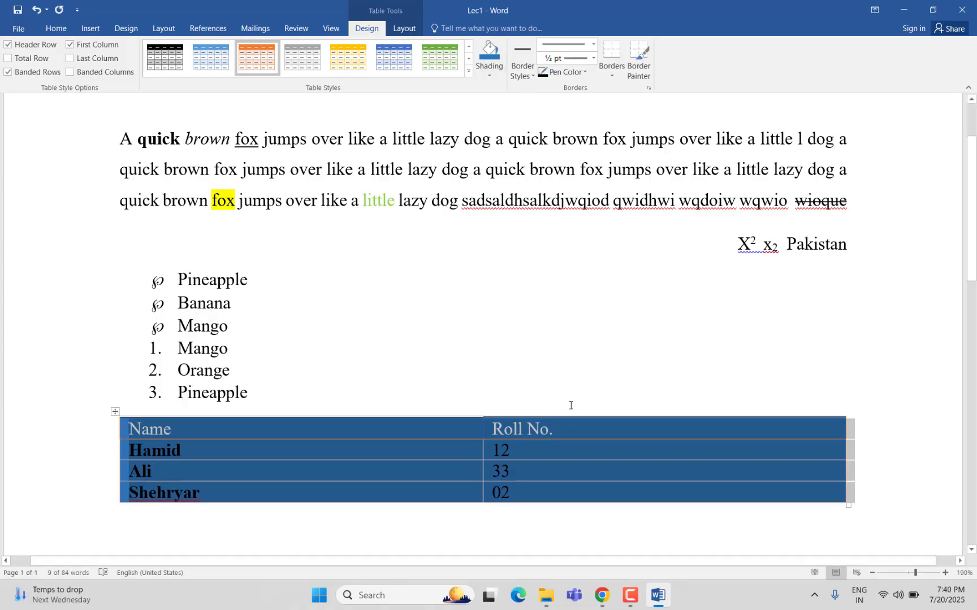
pyautogui.click(523, 50)
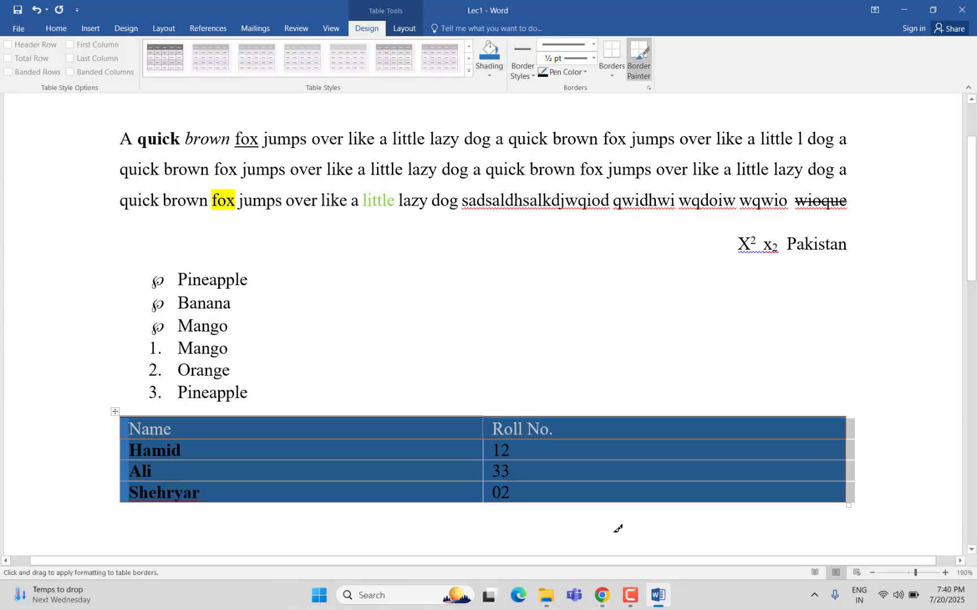
pyautogui.click(609, 416)
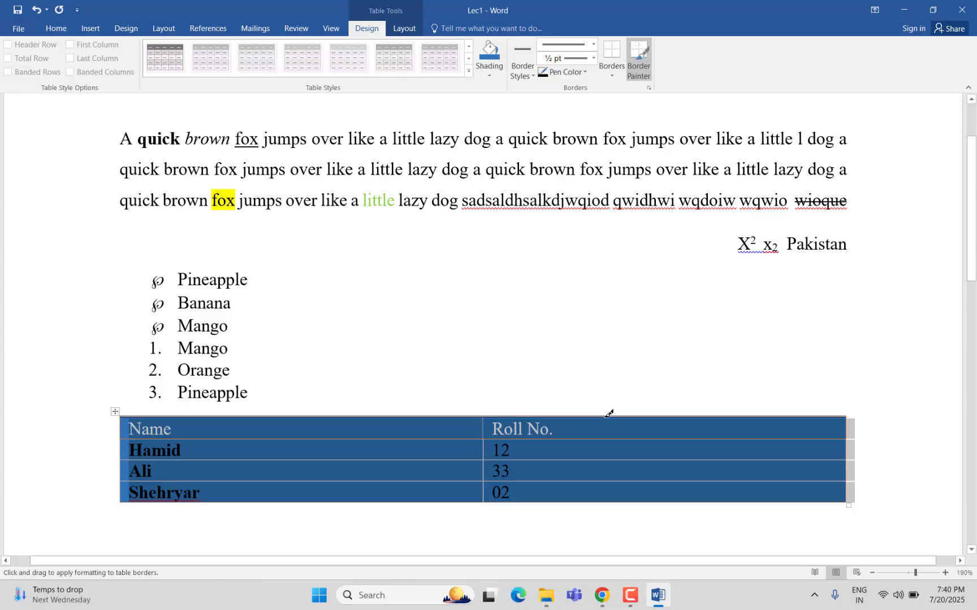
pyautogui.rightClick(622, 360)
pyautogui.click(531, 360)
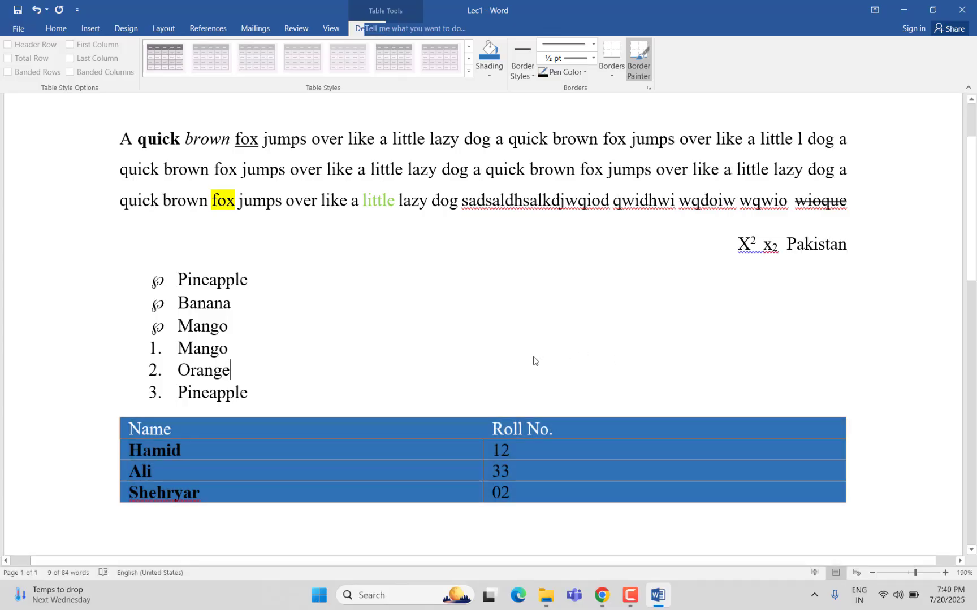
# Shade all the table's cells white from the theme colors
pyautogui.click(114, 411)
pyautogui.click(375, 29)
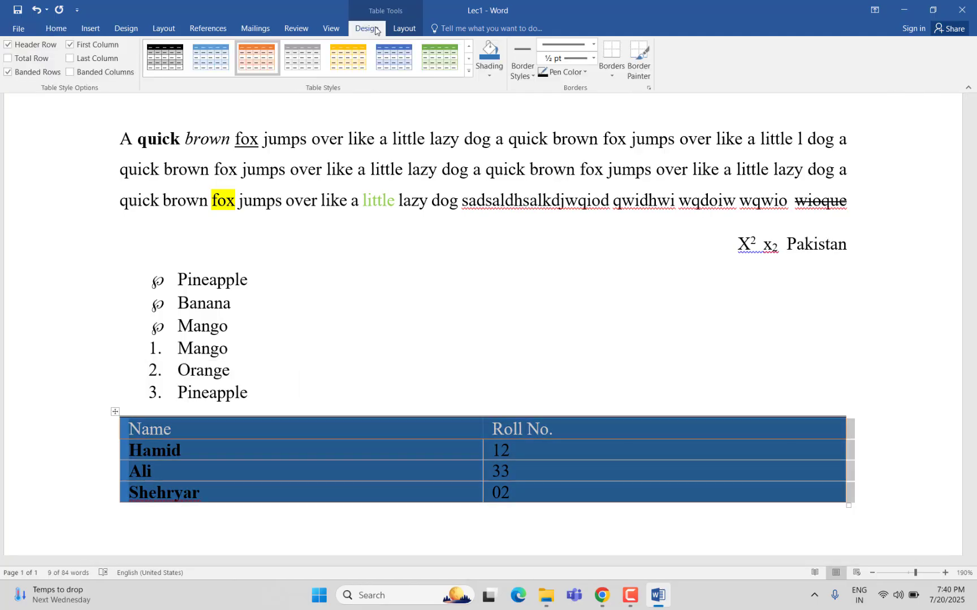
pyautogui.click(493, 77)
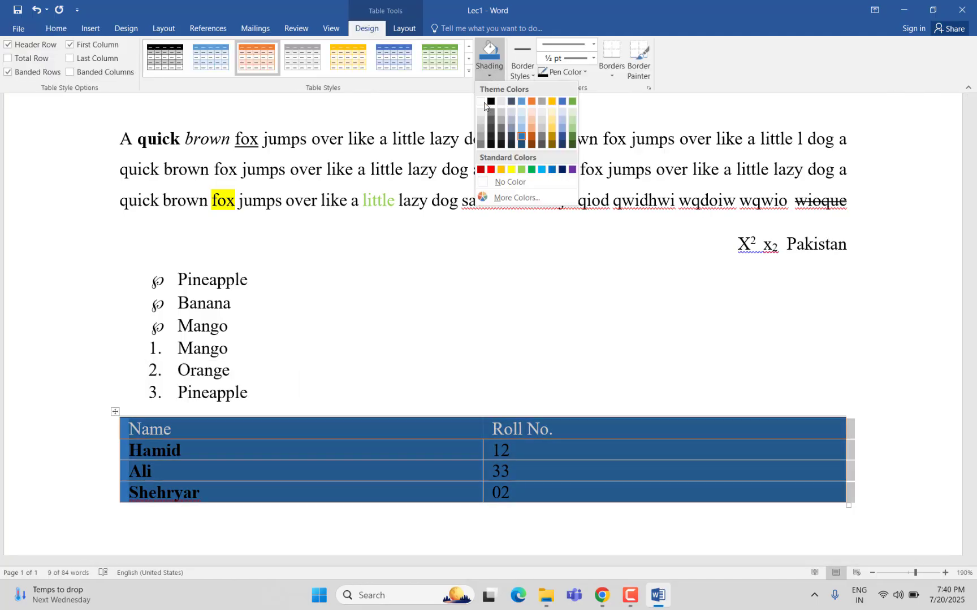
pyautogui.click(479, 105)
pyautogui.click(510, 377)
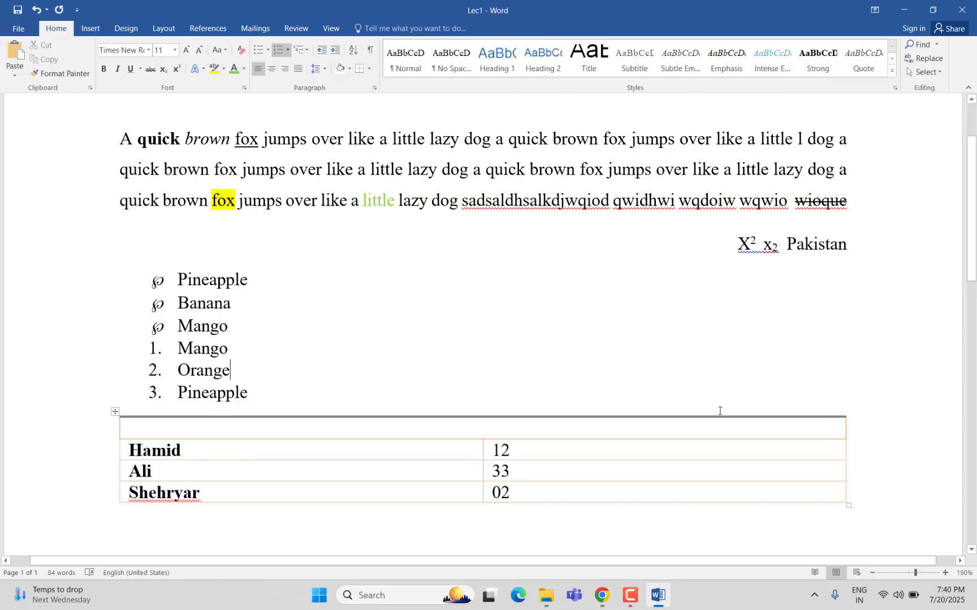
pyautogui.scroll(6, 719, 411)
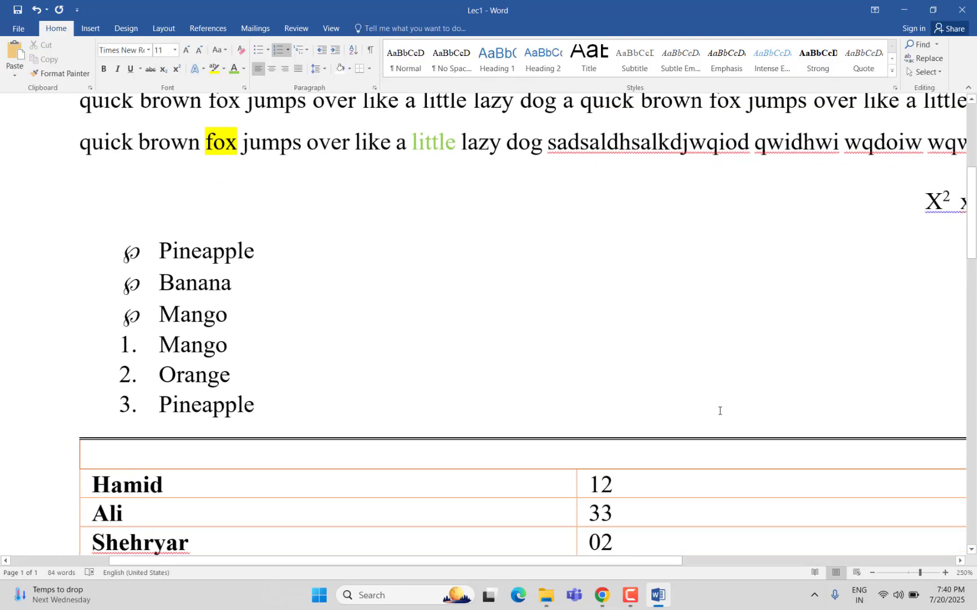
pyautogui.scroll(-9, 719, 411)
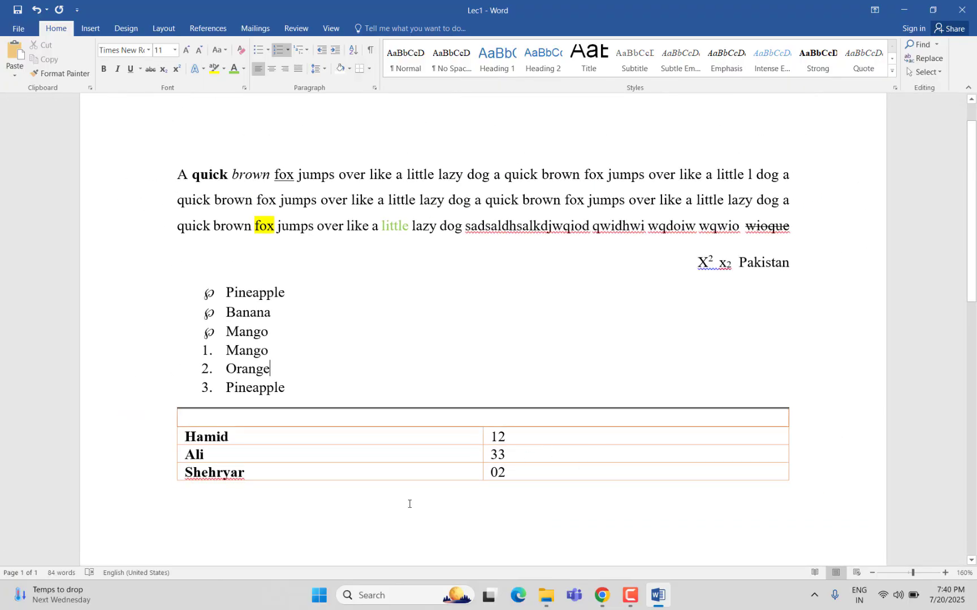
# Apply the blue grid table style with a solid header row and banded rows to the table
pyautogui.click(256, 422)
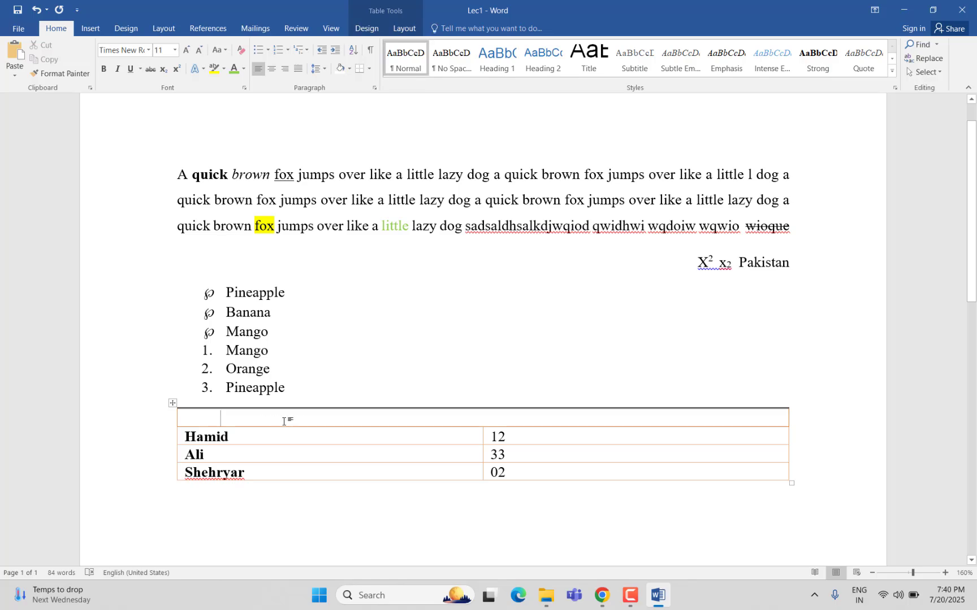
pyautogui.click(405, 29)
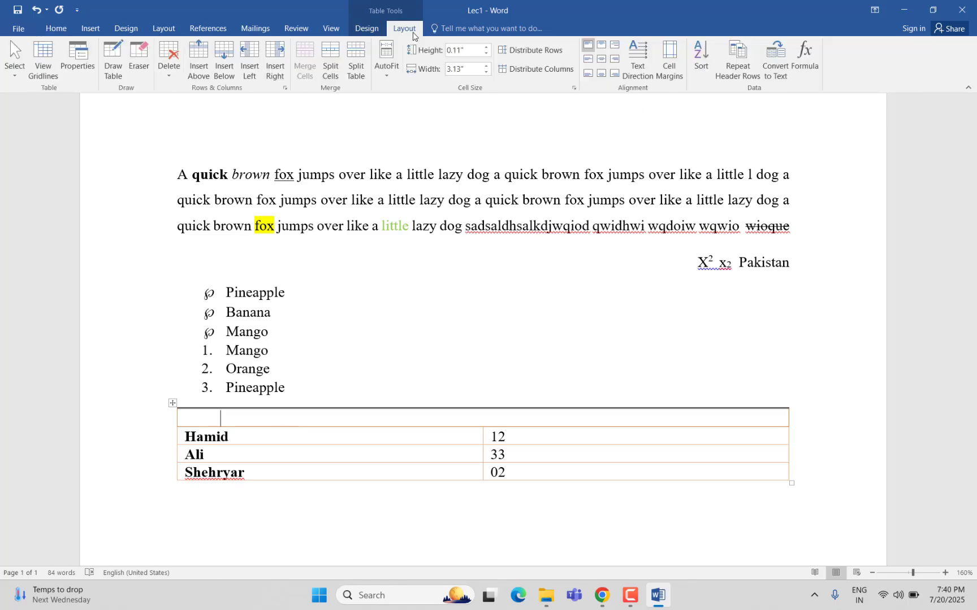
pyautogui.click(369, 31)
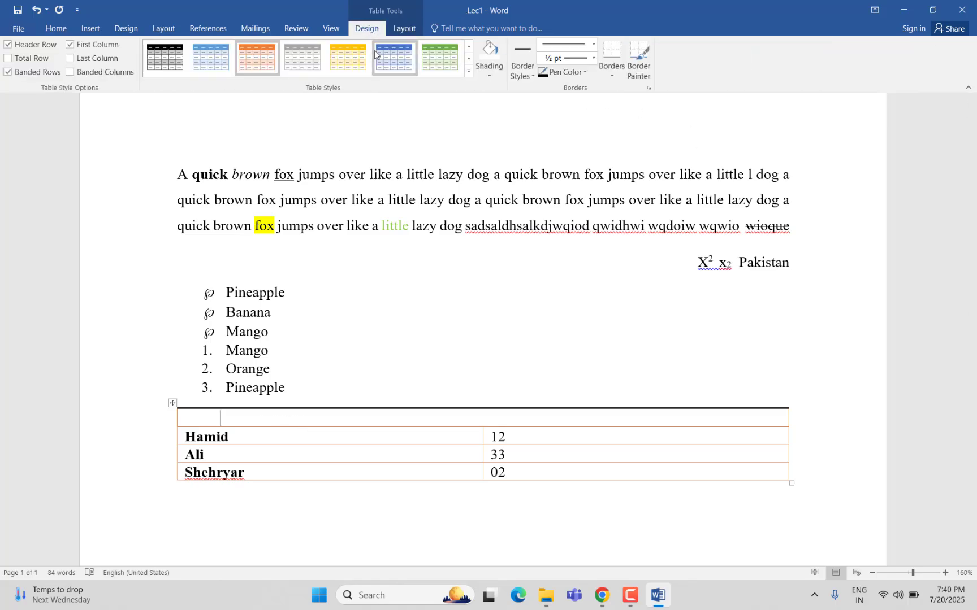
pyautogui.click(384, 53)
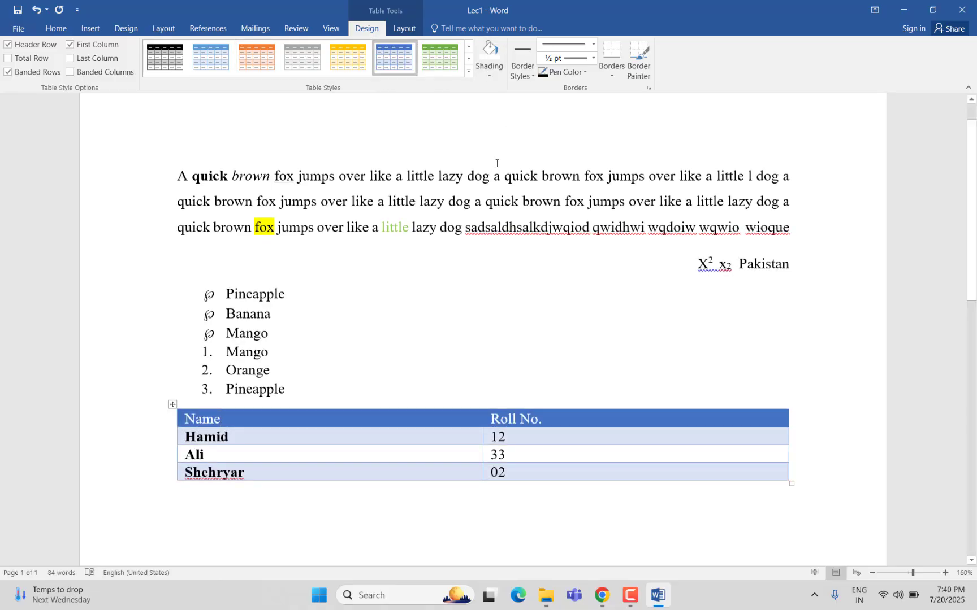
pyautogui.click(593, 44)
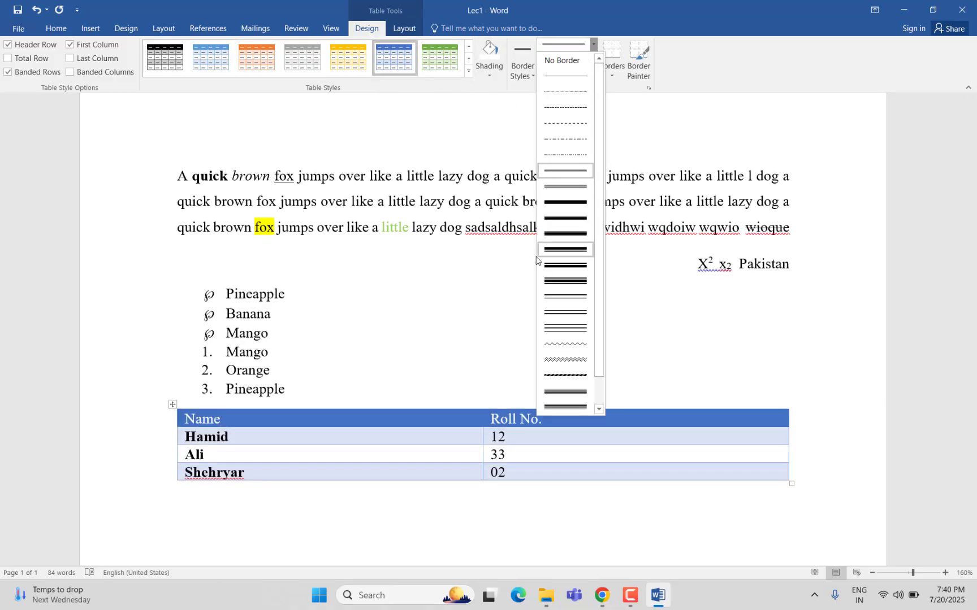
pyautogui.click(611, 87)
pyautogui.click(593, 59)
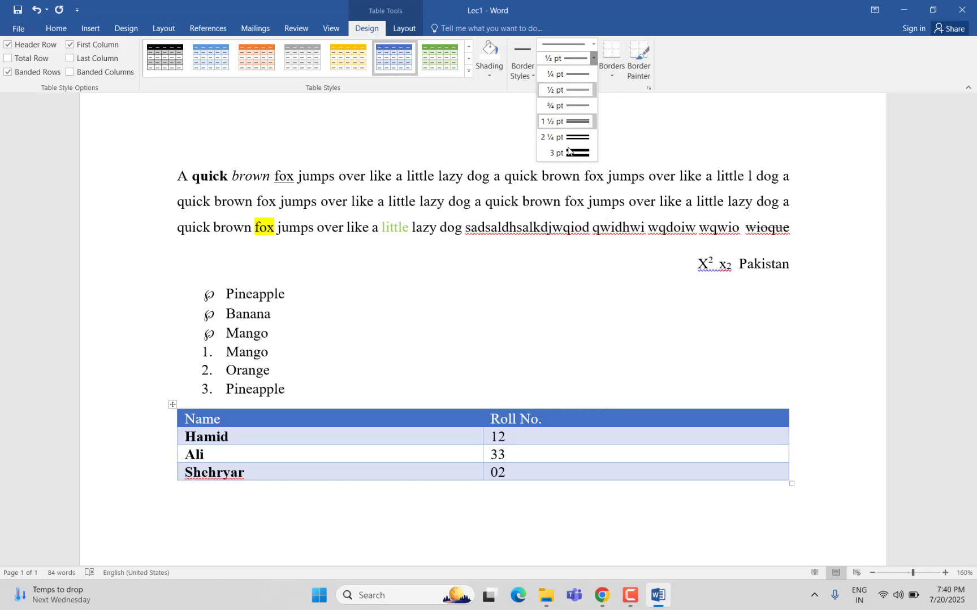
pyautogui.click(569, 110)
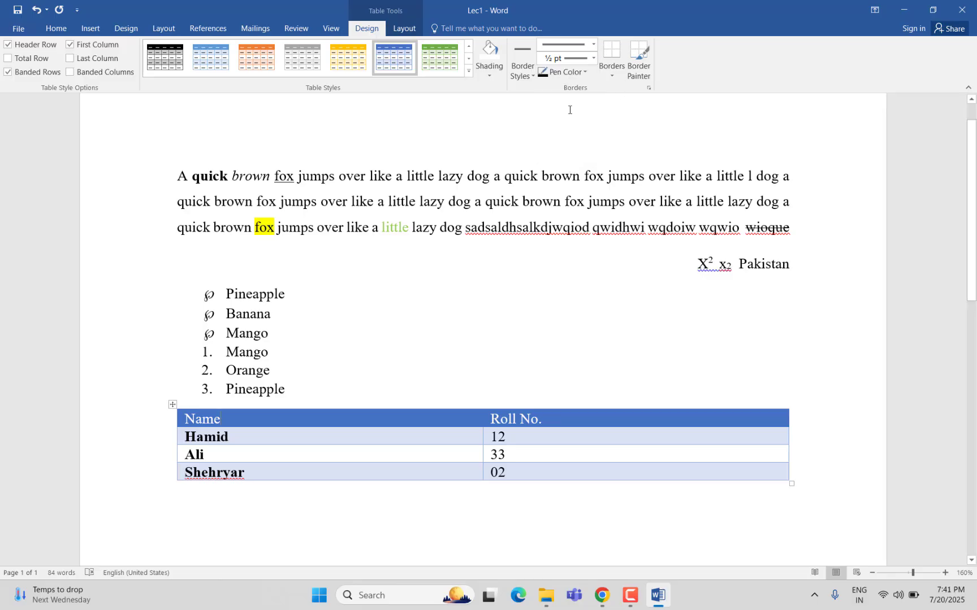
# Remove all borders from the whole blue-styled table
pyautogui.click(172, 405)
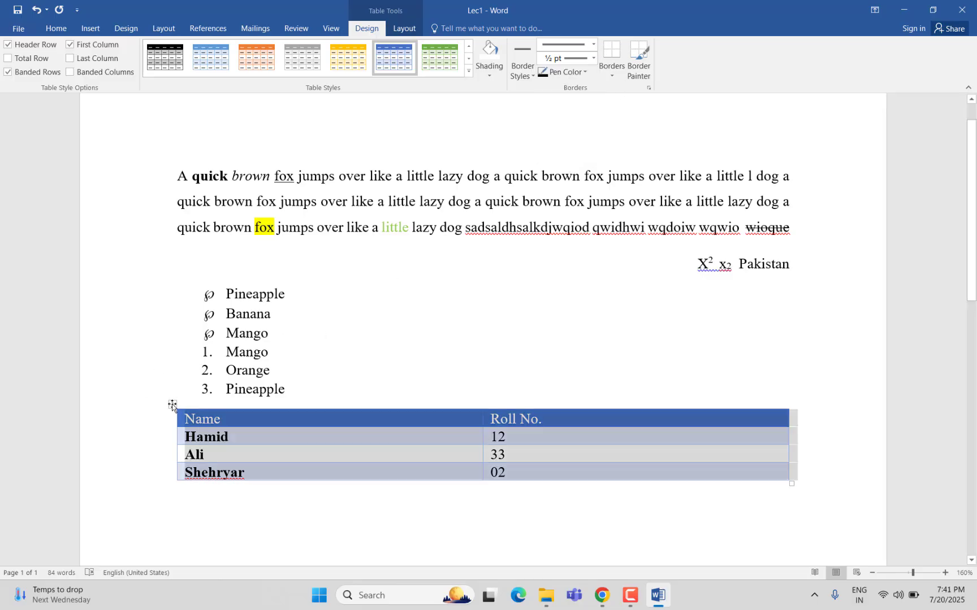
pyautogui.click(56, 29)
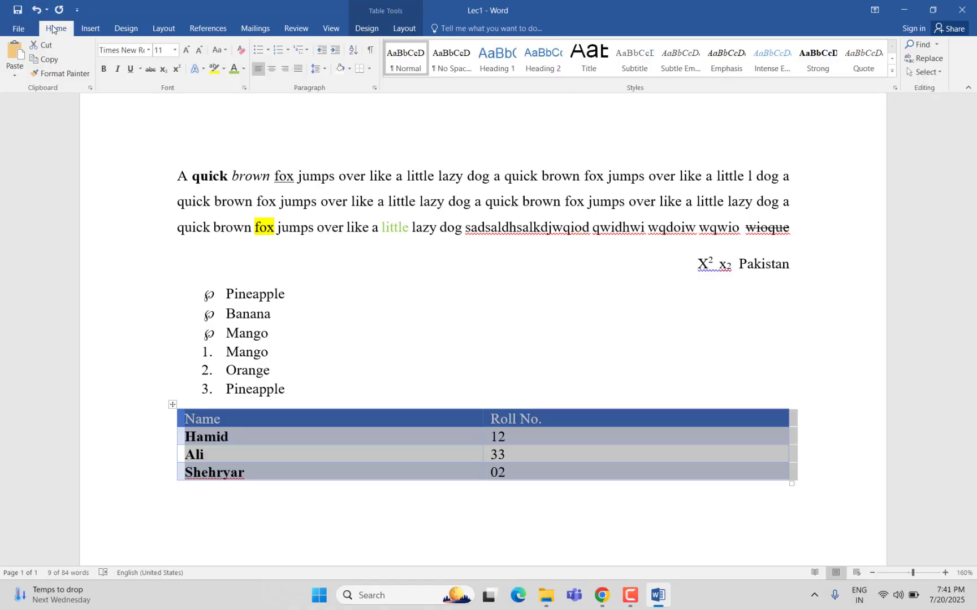
pyautogui.click(370, 70)
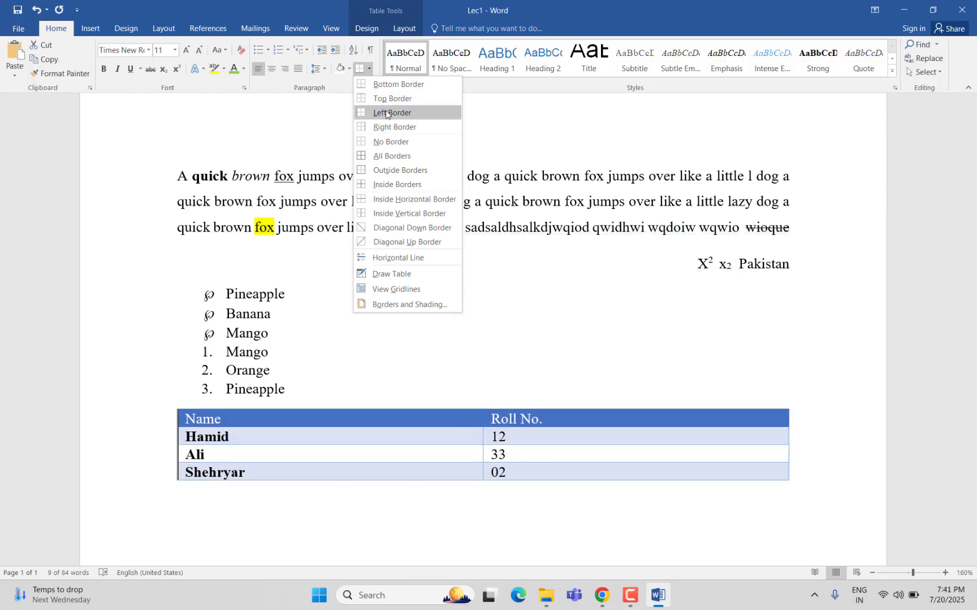
pyautogui.click(381, 142)
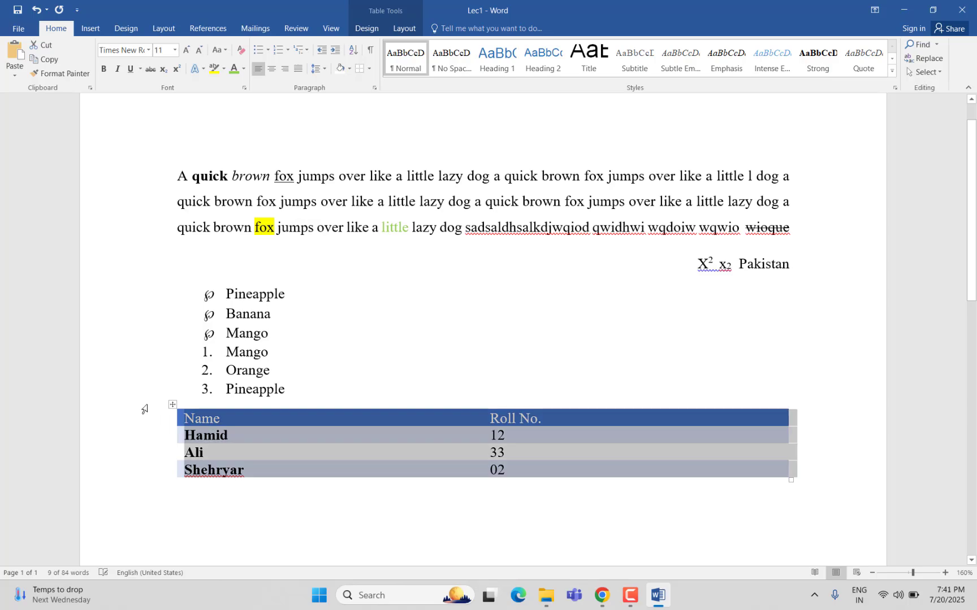
# Apply the first plain table style, with black gridlines and no shading, to the whole table
pyautogui.click(367, 28)
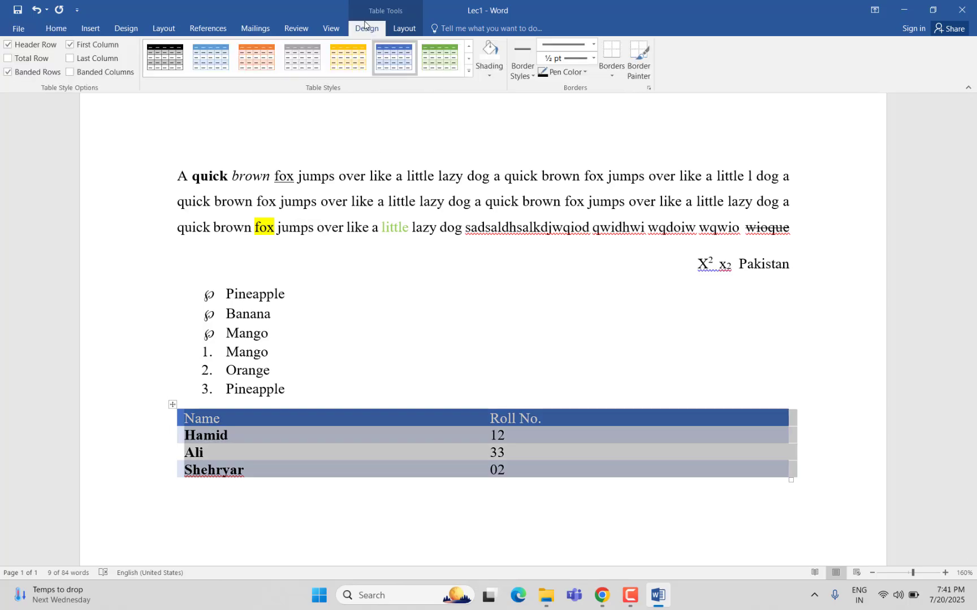
pyautogui.click(468, 74)
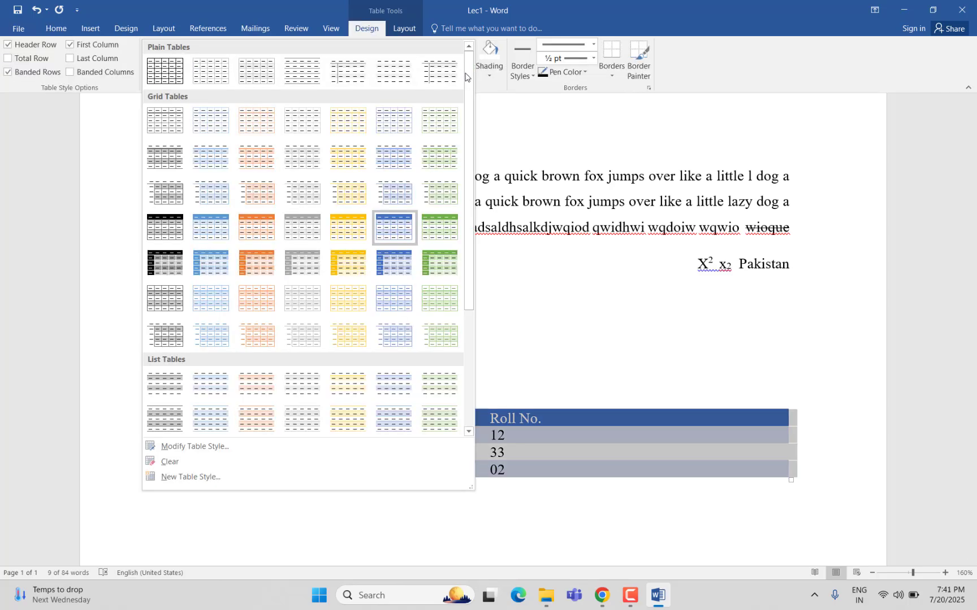
pyautogui.click(164, 70)
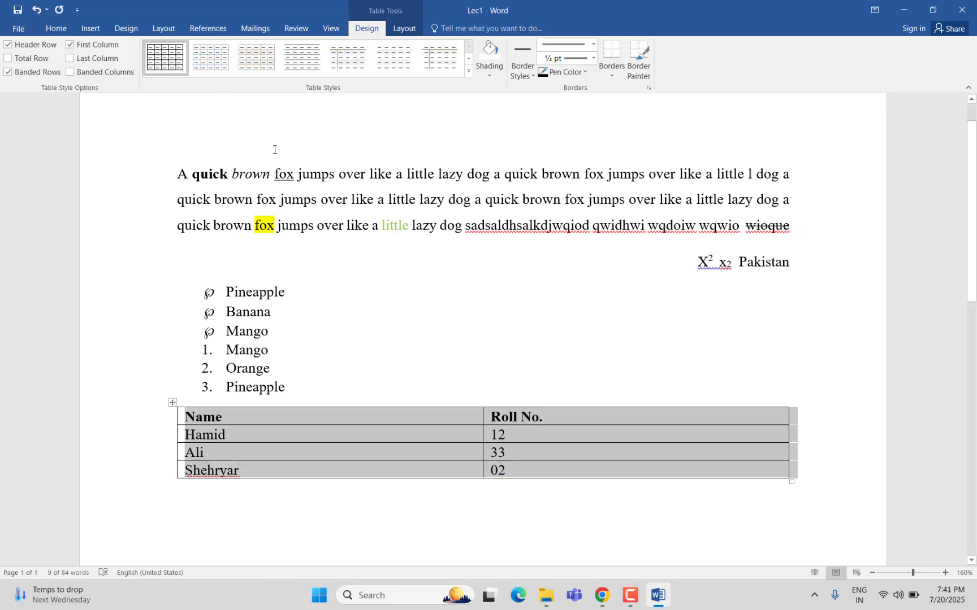
# Apply No Border to the whole plain-styled table and deselect it
pyautogui.click(56, 28)
pyautogui.click(370, 69)
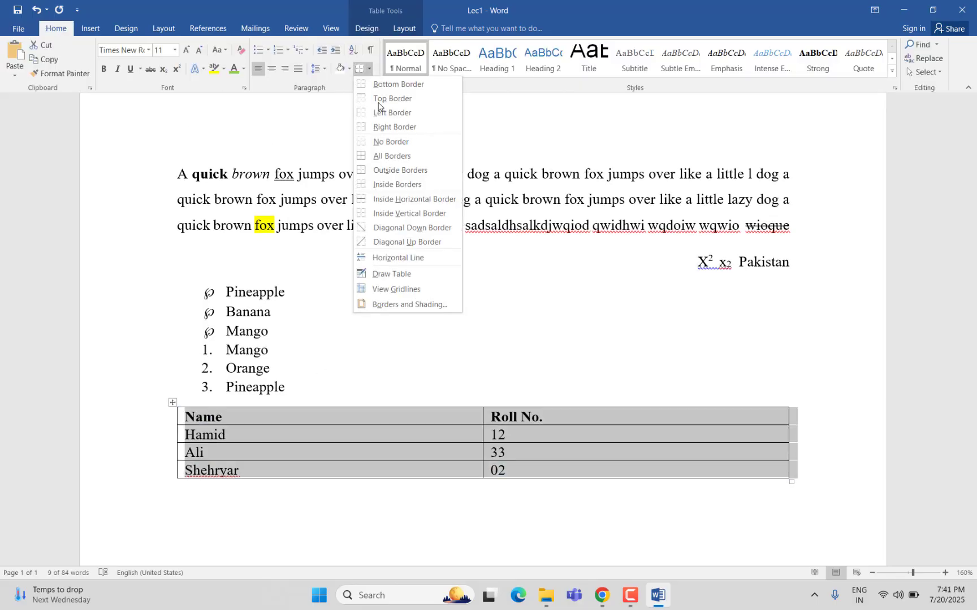
pyautogui.click(391, 148)
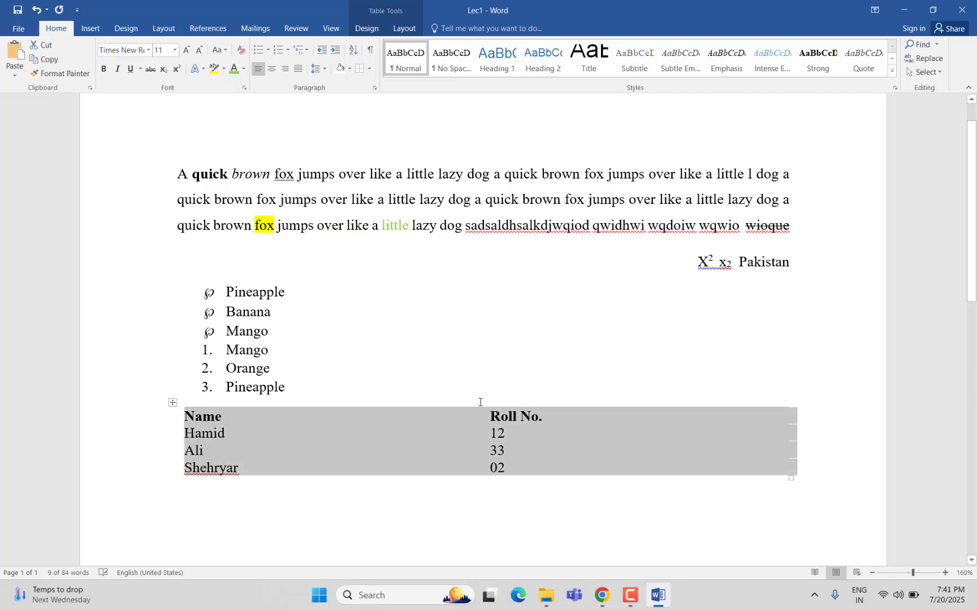
pyautogui.click(508, 349)
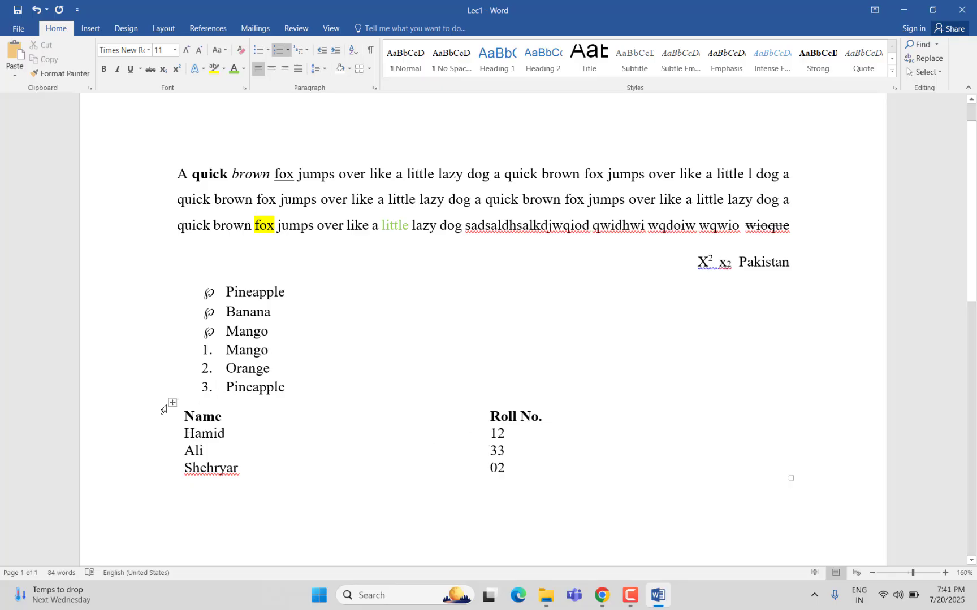
# Apply All Borders to the whole table using the double-line border style
pyautogui.click(172, 403)
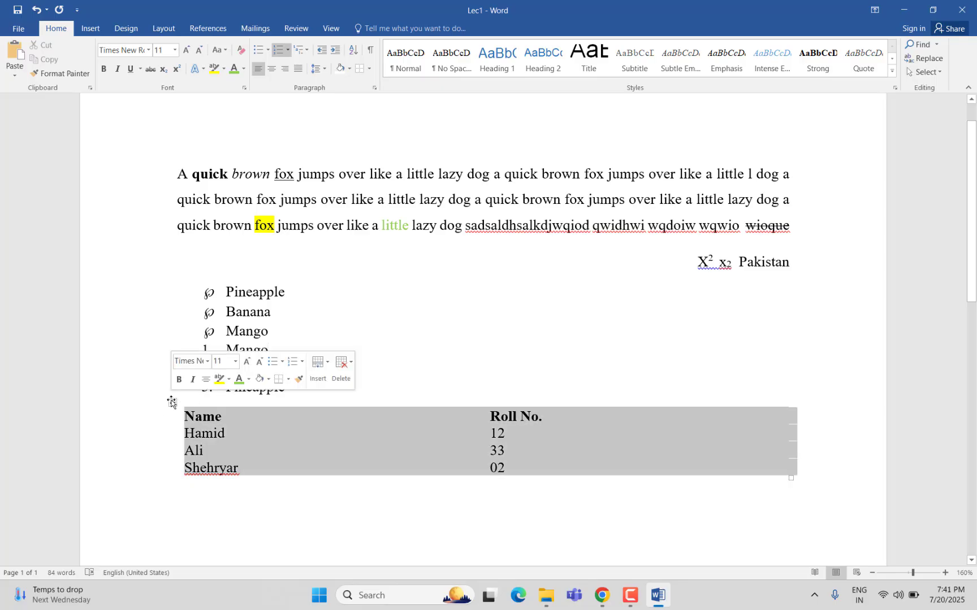
pyautogui.click(370, 68)
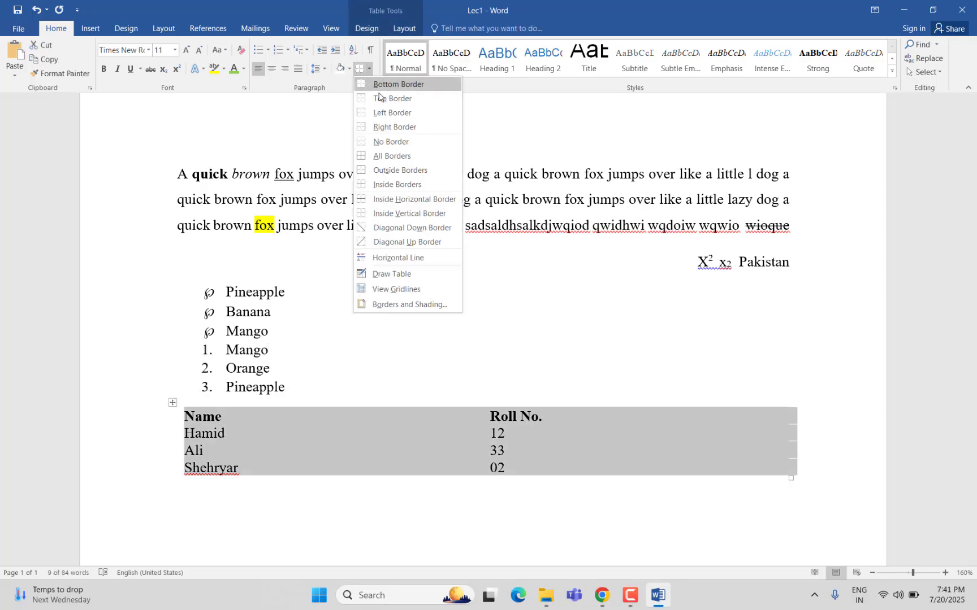
pyautogui.click(384, 157)
pyautogui.scroll(1, 336, 411)
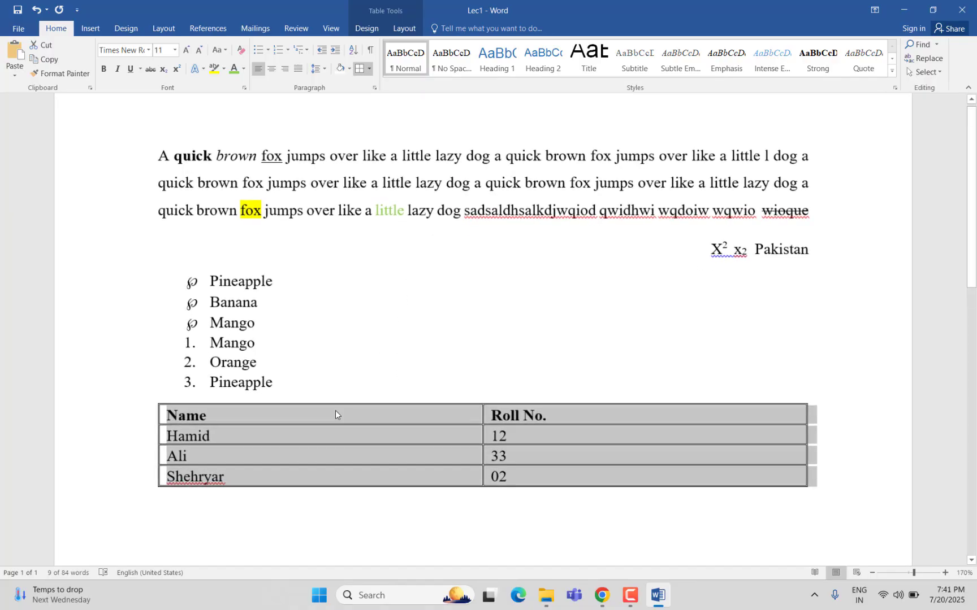
# Insert a blank page below the Name and Roll No. table
pyautogui.click(211, 529)
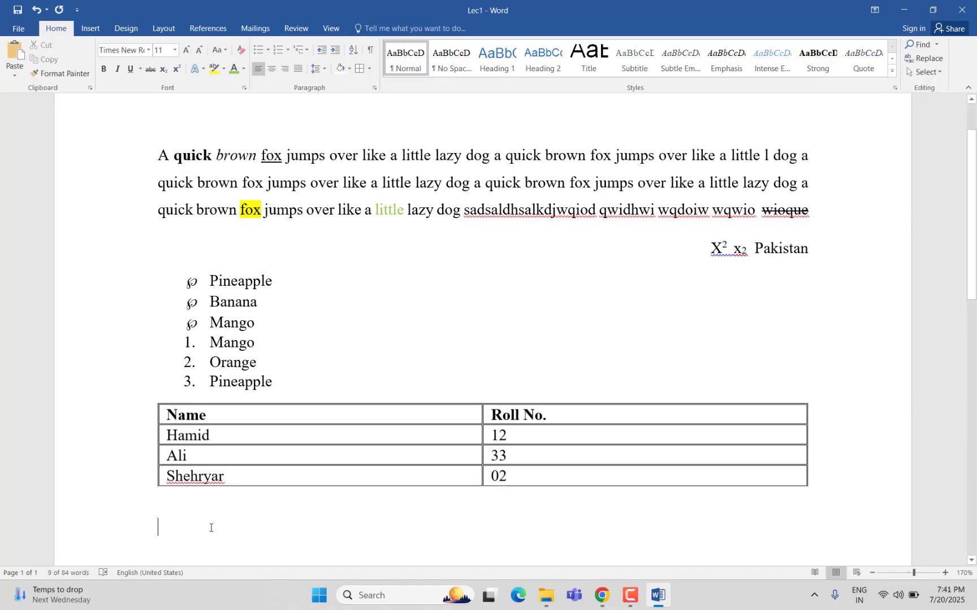
pyautogui.click(90, 29)
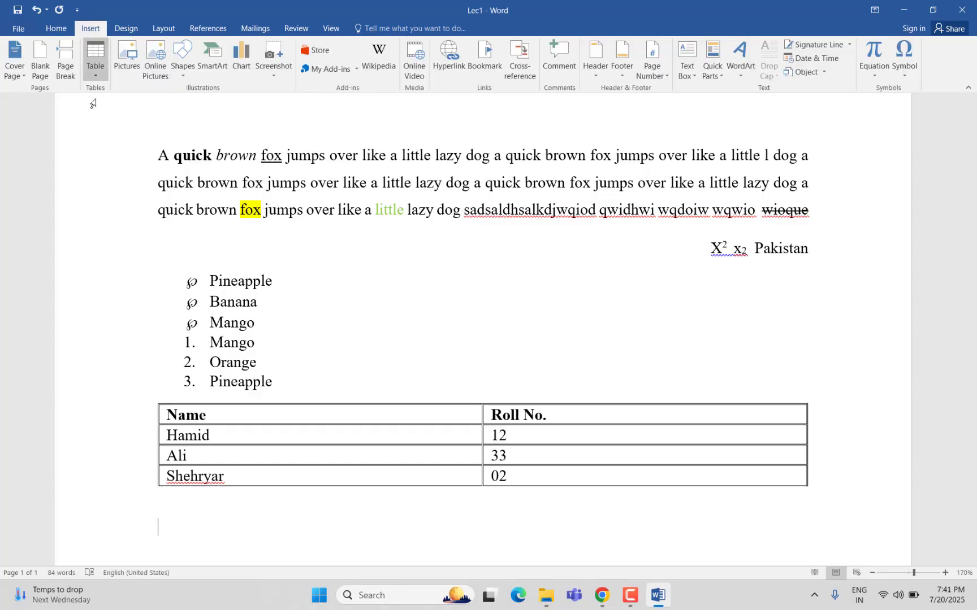
pyautogui.click(40, 61)
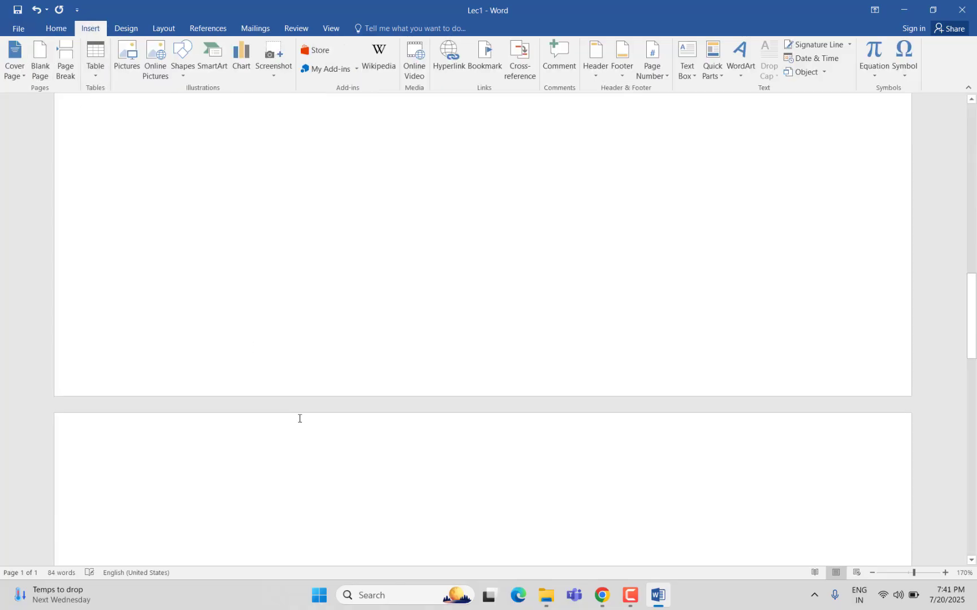
# Add a page break after the inserted blank page and review the document's pages
pyautogui.scroll(15, 300, 418)
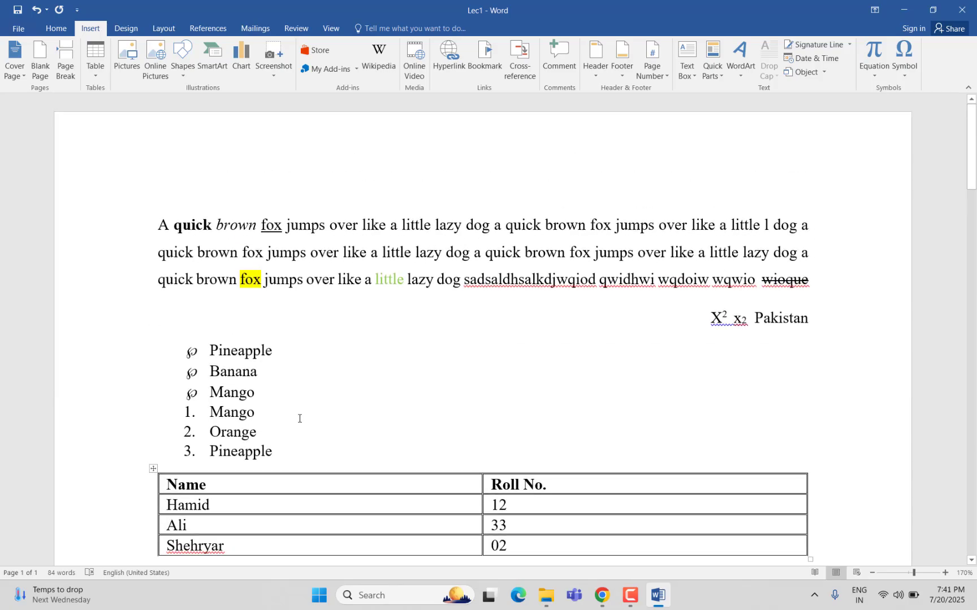
pyautogui.click(62, 56)
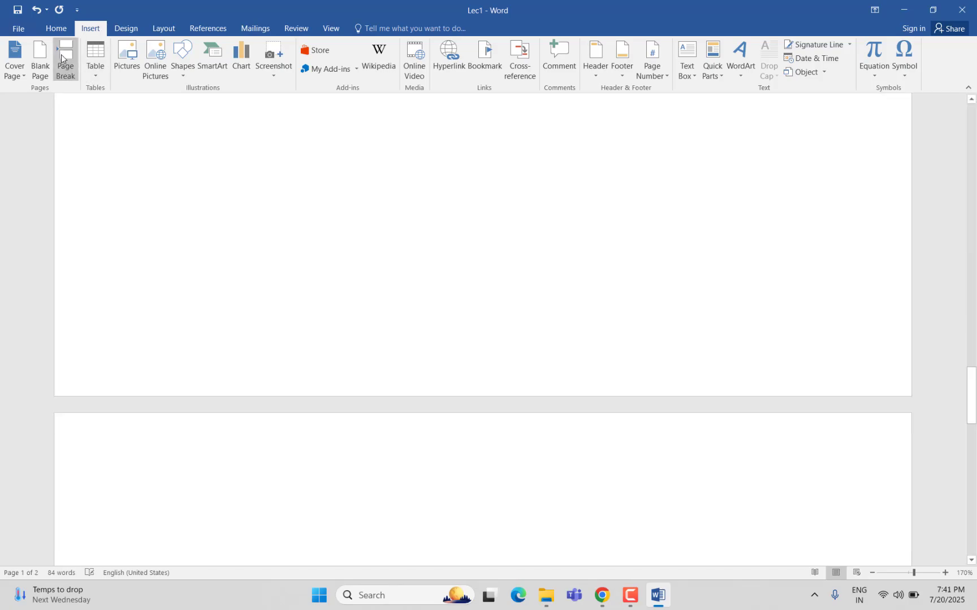
pyautogui.scroll(12, 442, 498)
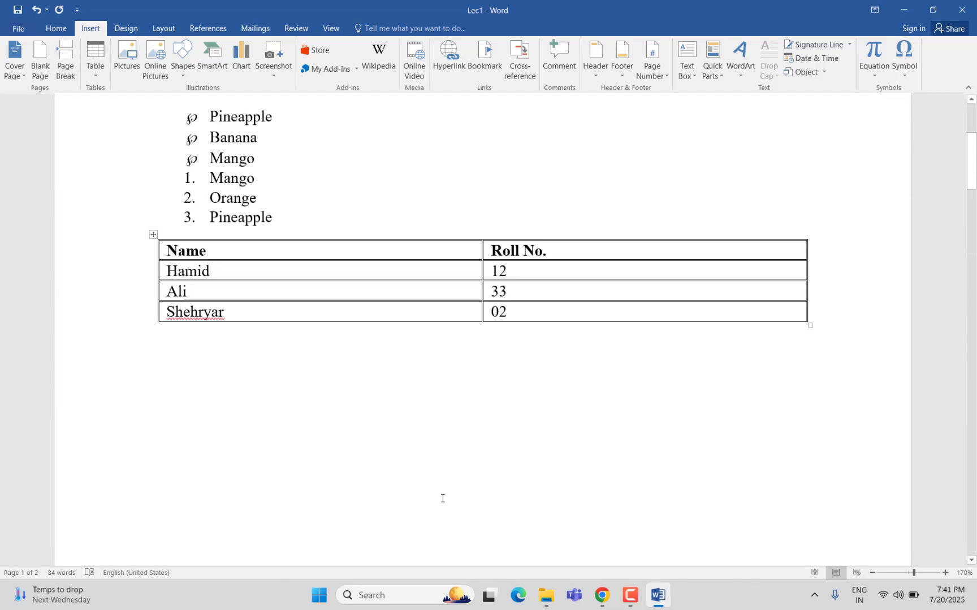
pyautogui.scroll(-5, 443, 498)
pyautogui.scroll(4, 443, 497)
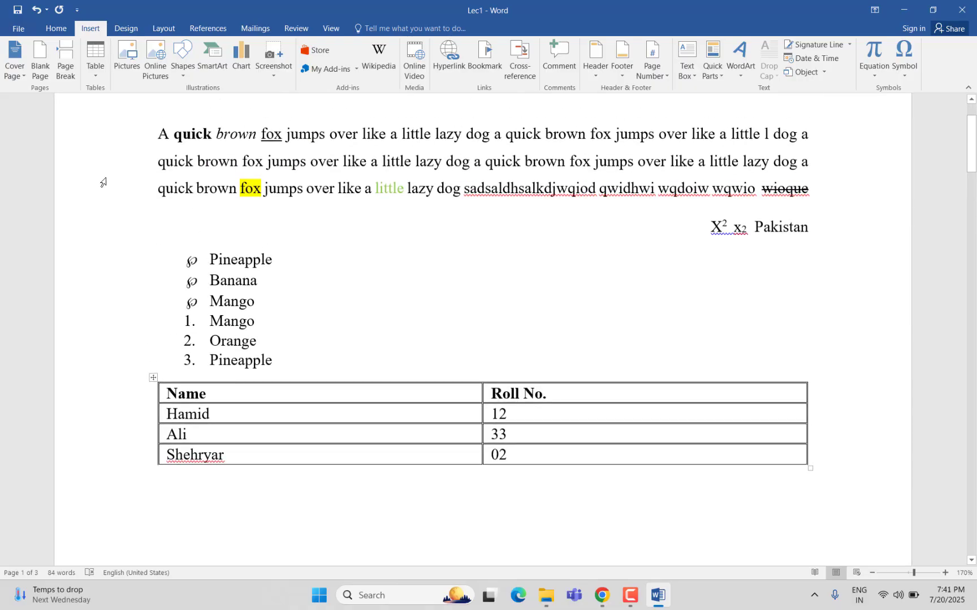
pyautogui.click(69, 67)
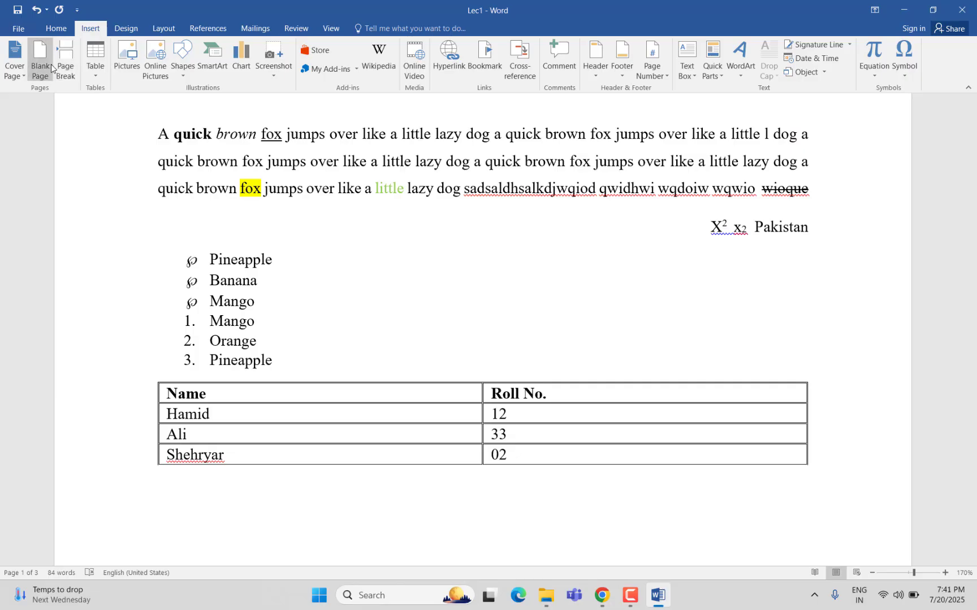
# Insert the efficient_class_balancing picture from the Downloads folder into the document
pyautogui.click(124, 69)
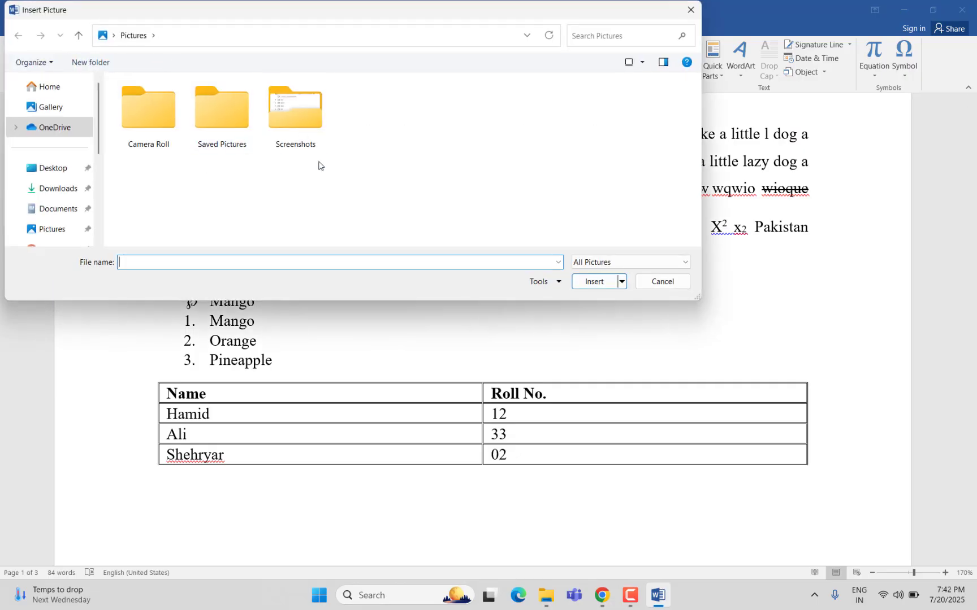
pyautogui.click(72, 189)
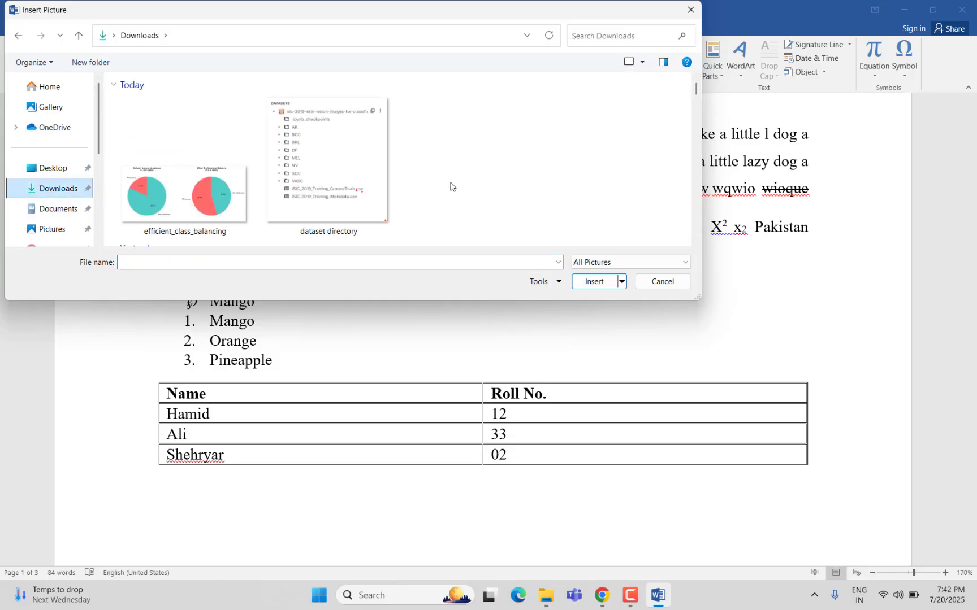
pyautogui.click(231, 201)
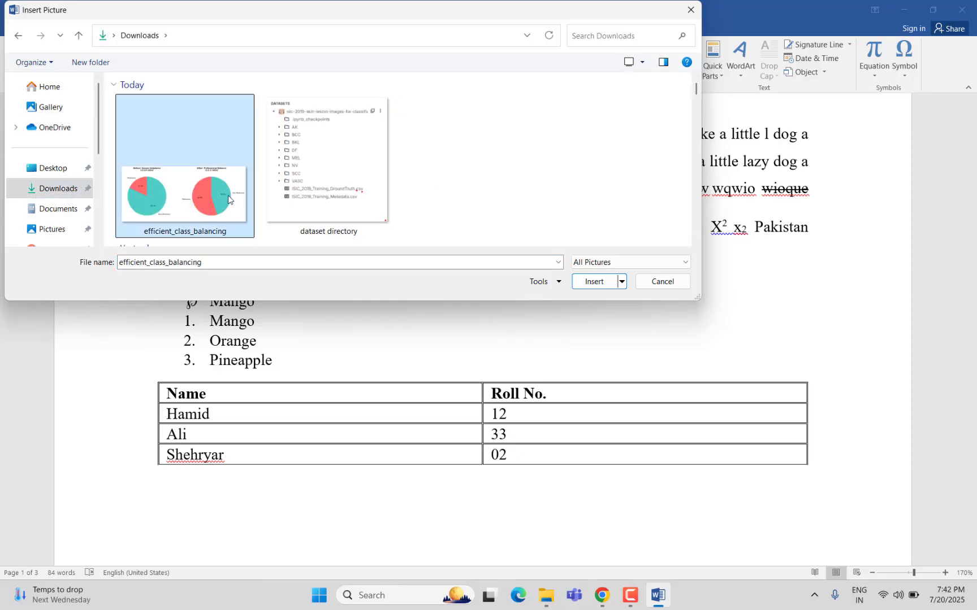
pyautogui.click(593, 282)
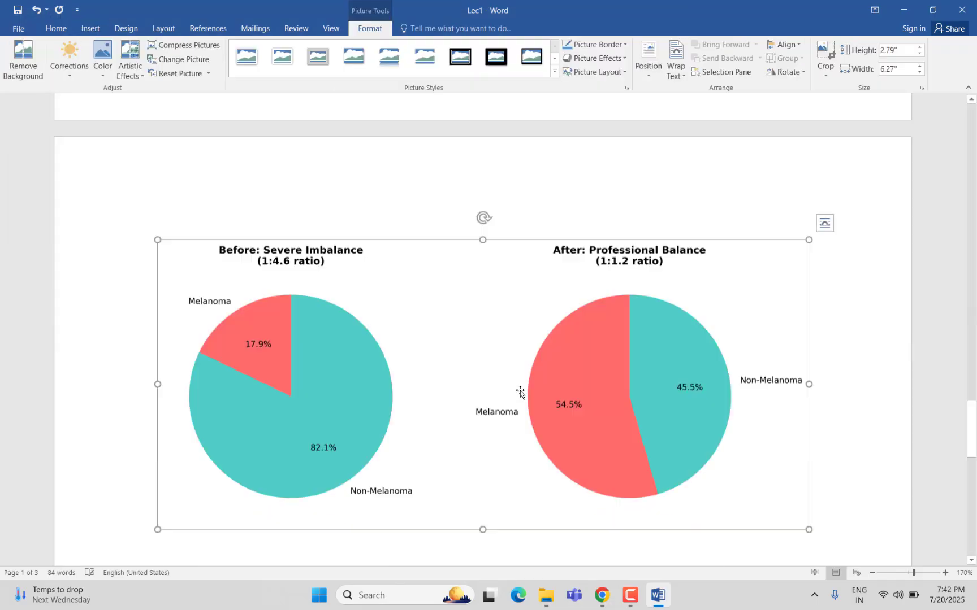
# Set the pie chart picture's text wrapping to In Front of Text and move it slightly upward on the page
pyautogui.scroll(-3, 537, 402)
pyautogui.scroll(5, 519, 392)
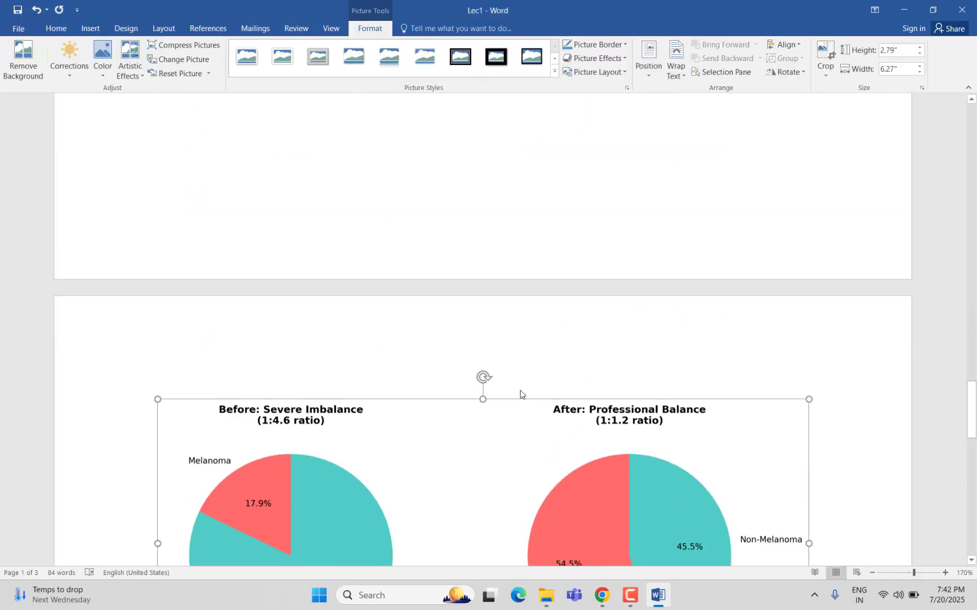
pyautogui.scroll(-3, 519, 392)
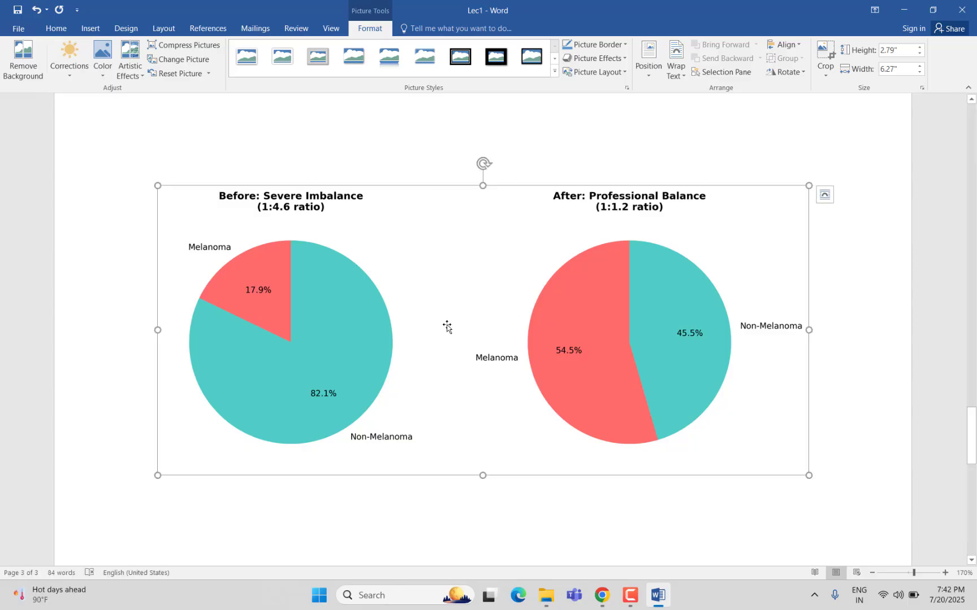
pyautogui.moveTo(446, 327); pyautogui.dragTo(396, 322)
pyautogui.click(681, 76)
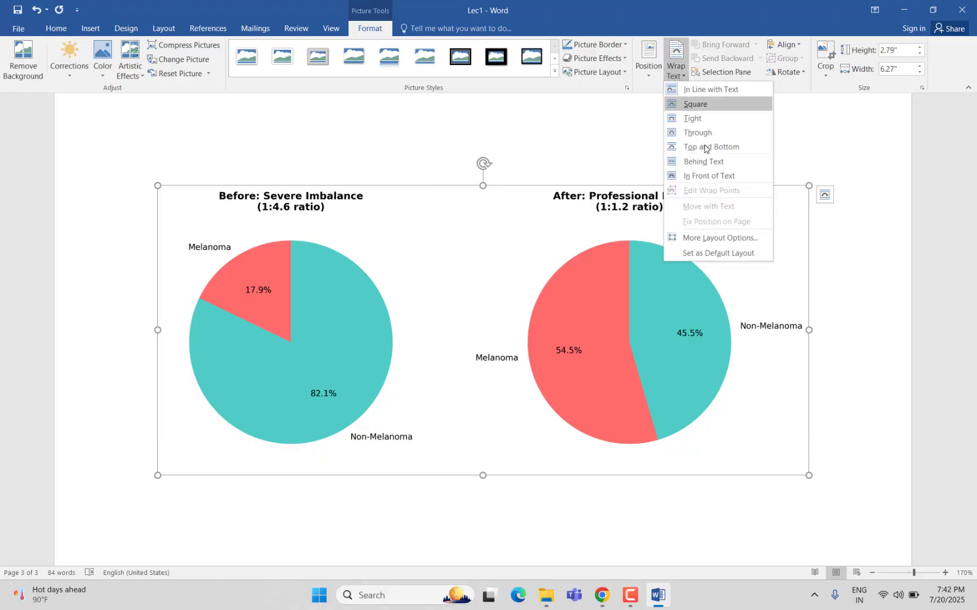
pyautogui.click(713, 176)
pyautogui.moveTo(430, 266); pyautogui.dragTo(436, 226)
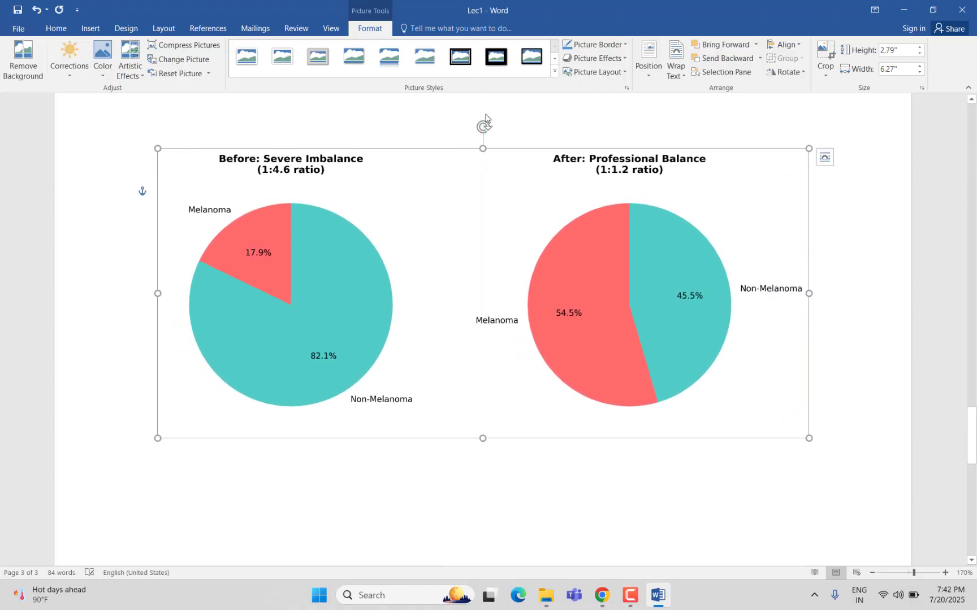
# Preview background removal, brightness and contrast corrections, recoloring and artistic effects on the pie chart picture without applying any
pyautogui.scroll(5, 554, 278)
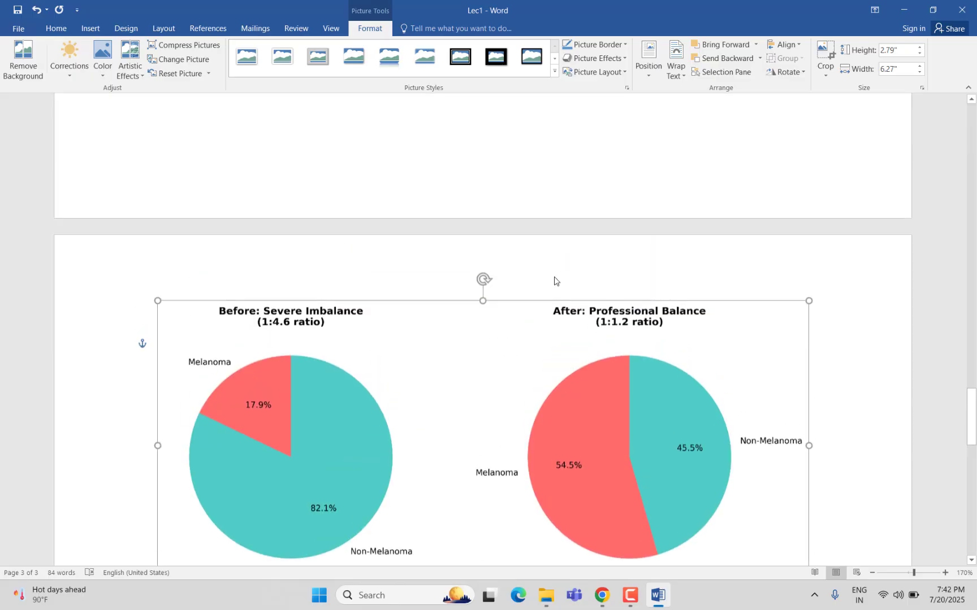
pyautogui.scroll(-2, 554, 278)
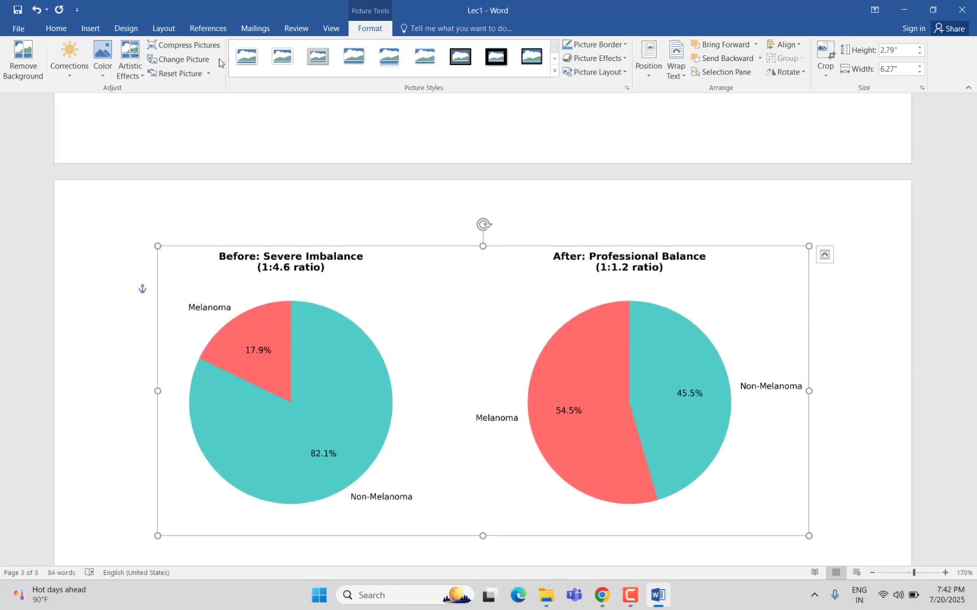
pyautogui.click(23, 60)
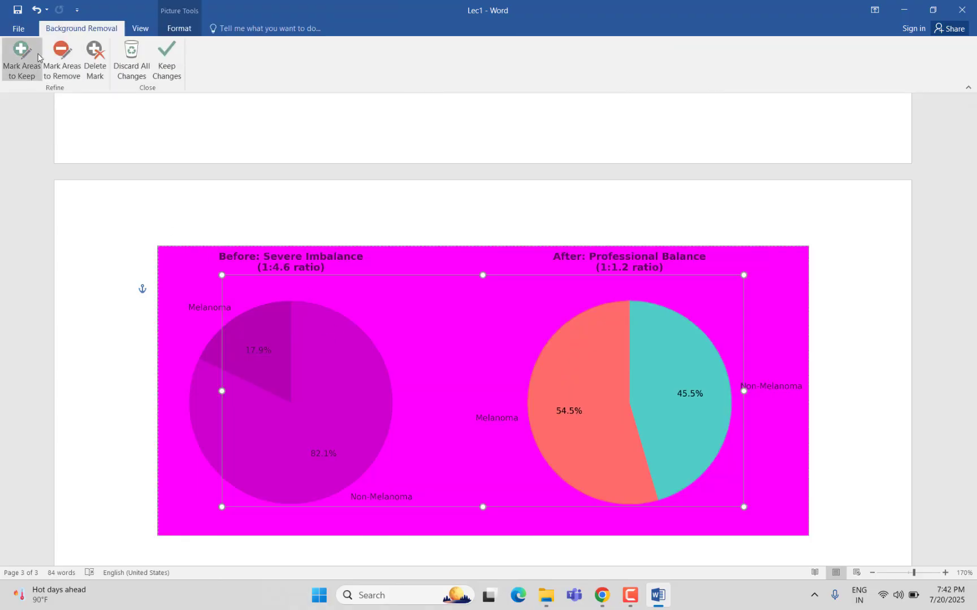
pyautogui.click(131, 61)
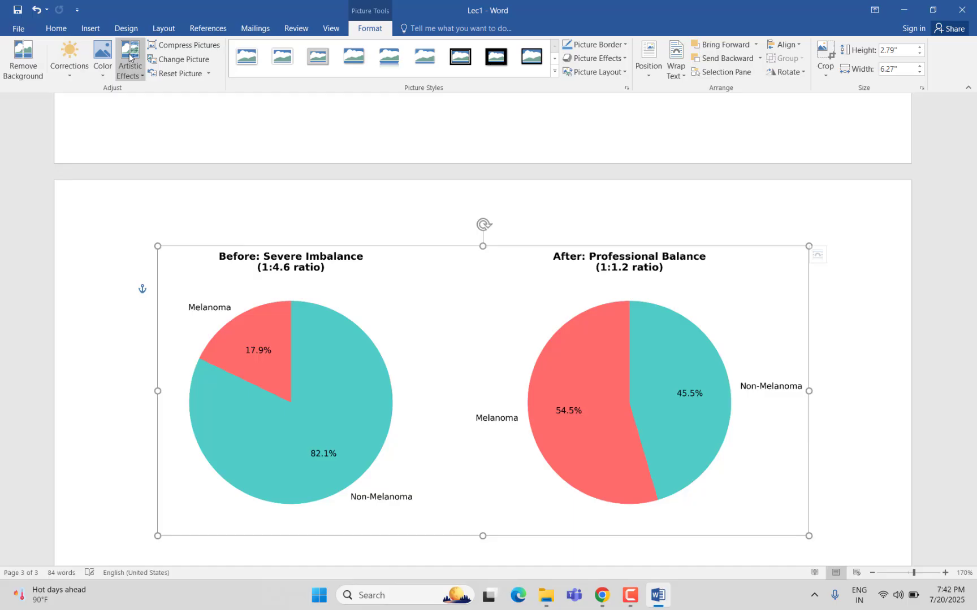
pyautogui.click(69, 57)
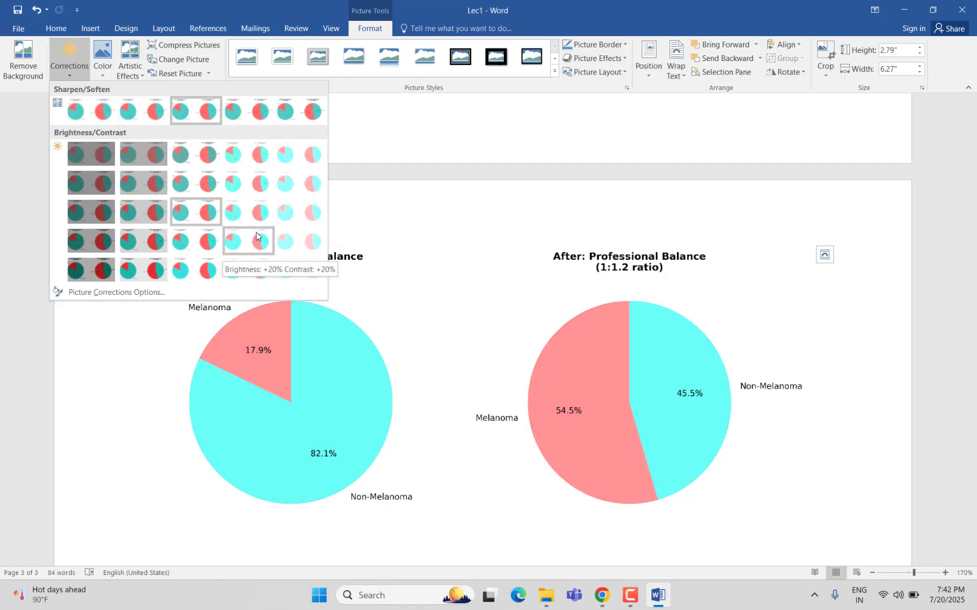
pyautogui.click(439, 135)
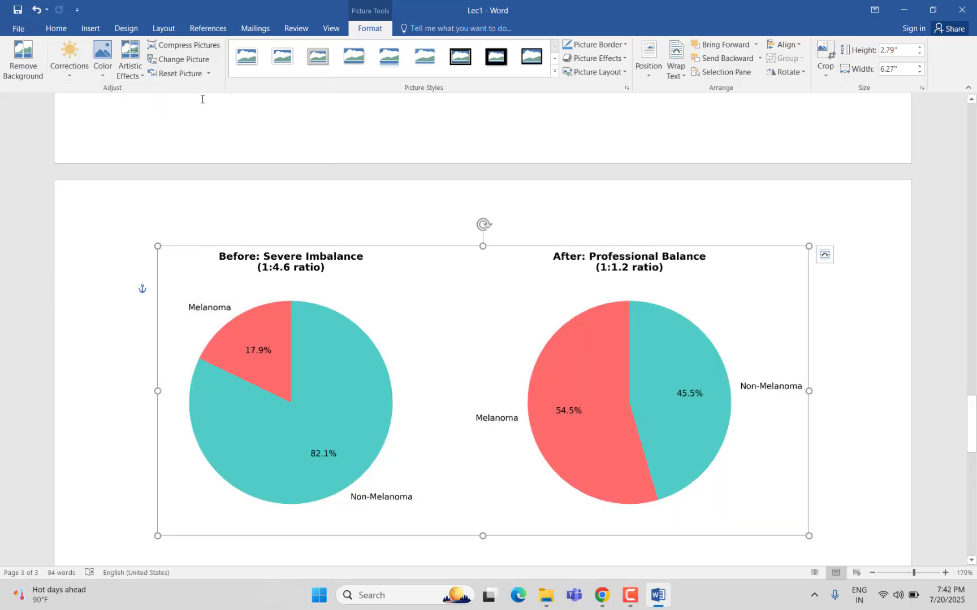
pyautogui.click(110, 75)
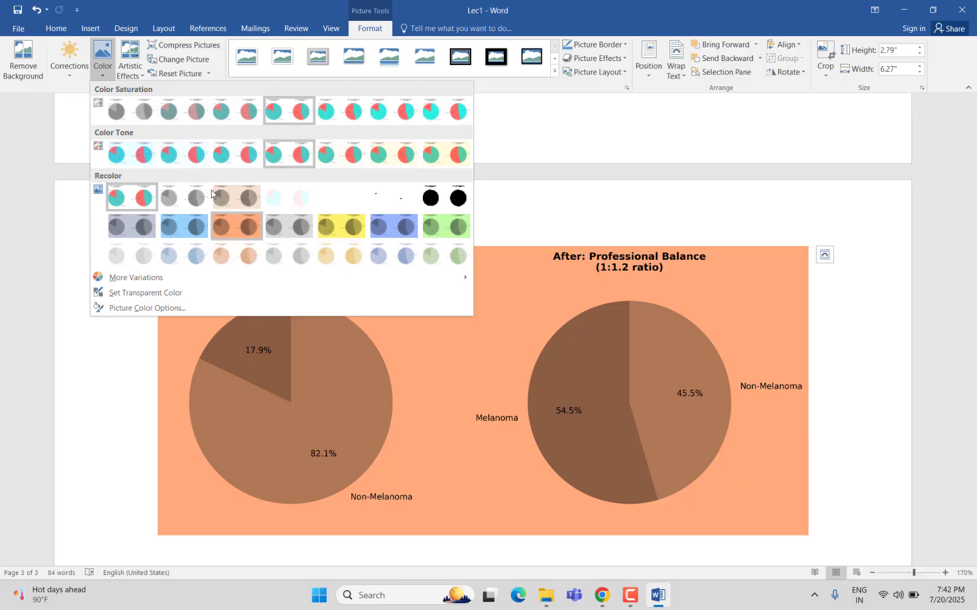
pyautogui.click(134, 69)
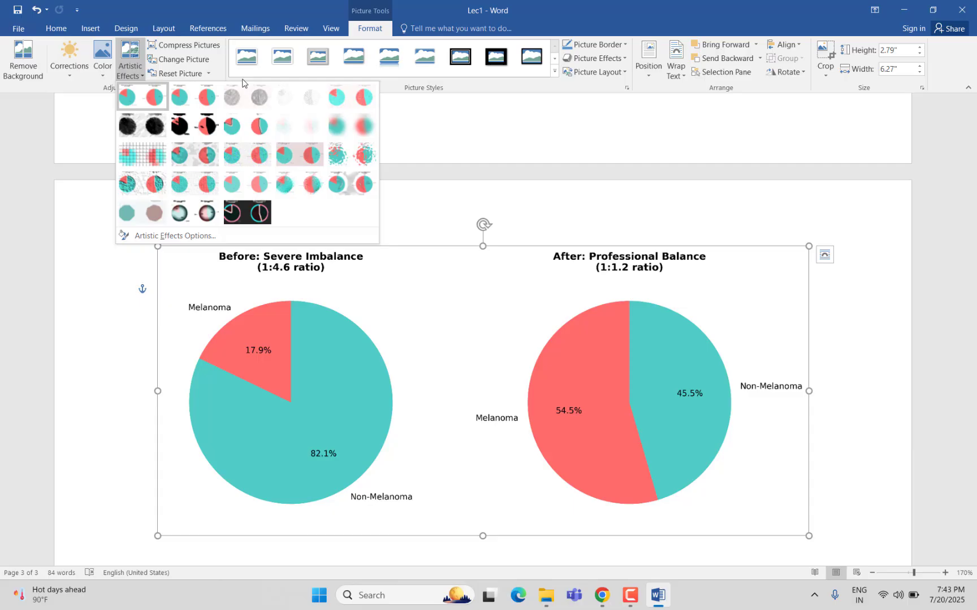
pyautogui.click(398, 128)
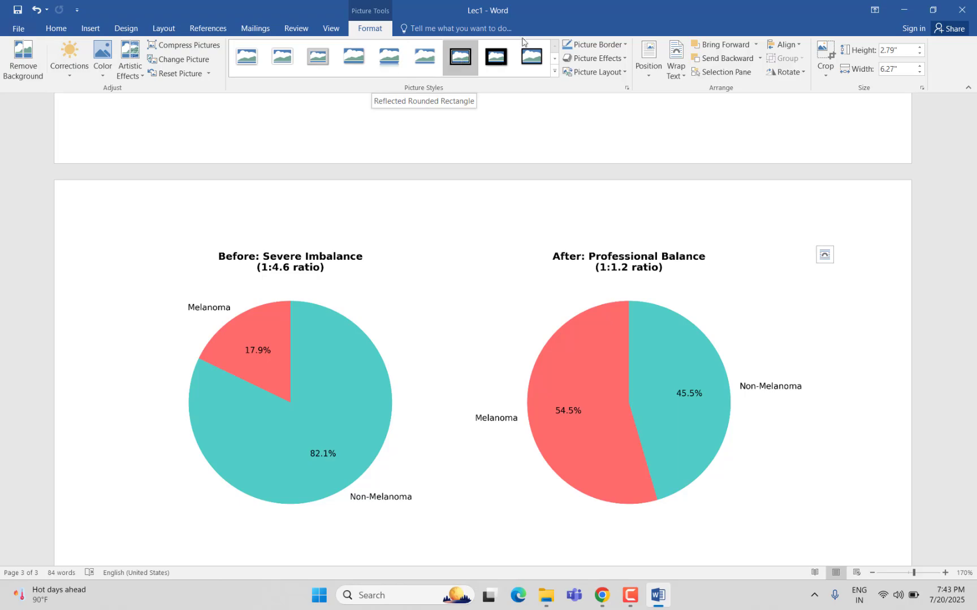
# Examine the border colors, preset picture effects and page position options available for the pie chart picture
pyautogui.click(625, 45)
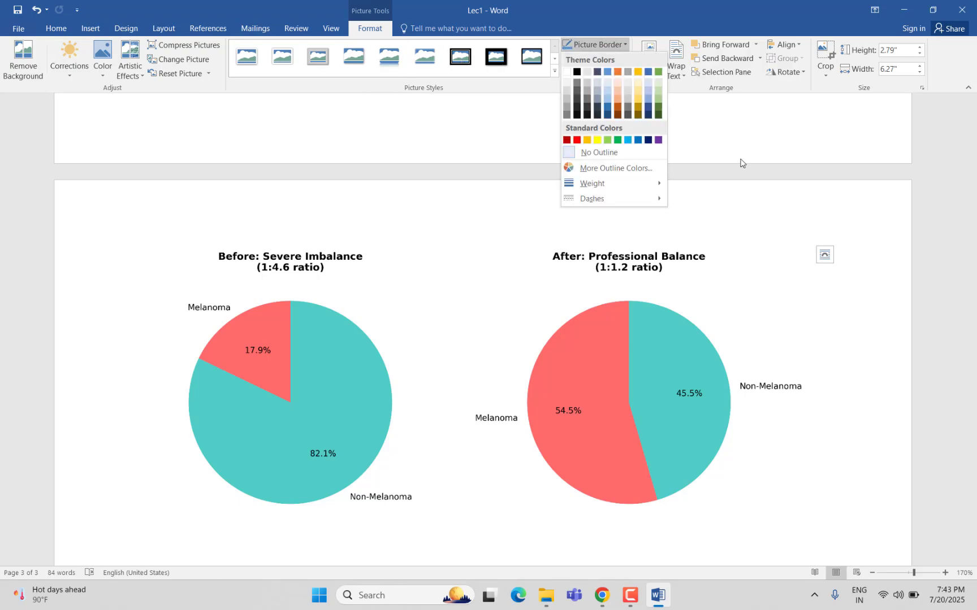
pyautogui.click(742, 163)
pyautogui.click(626, 59)
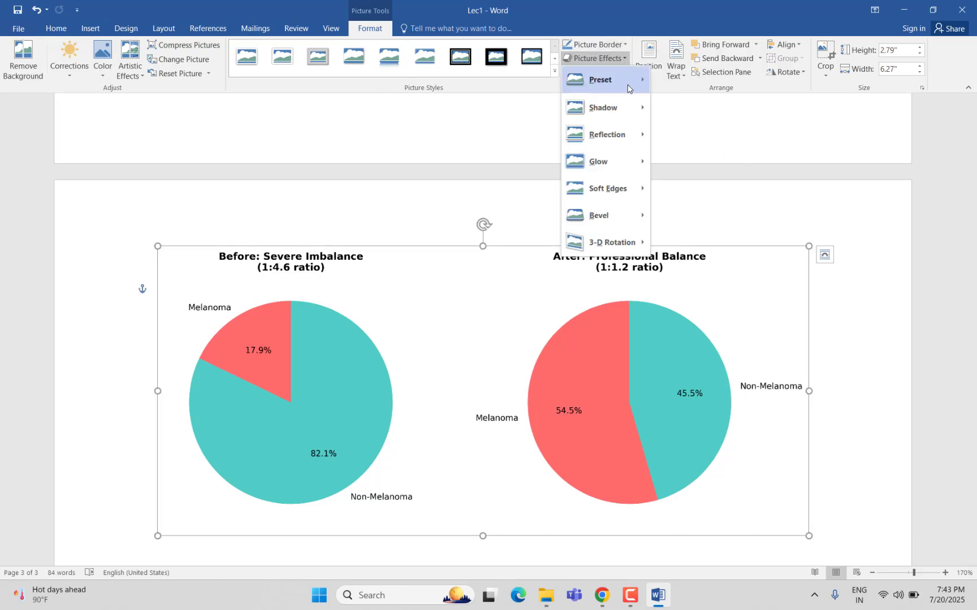
pyautogui.moveTo(628, 88)
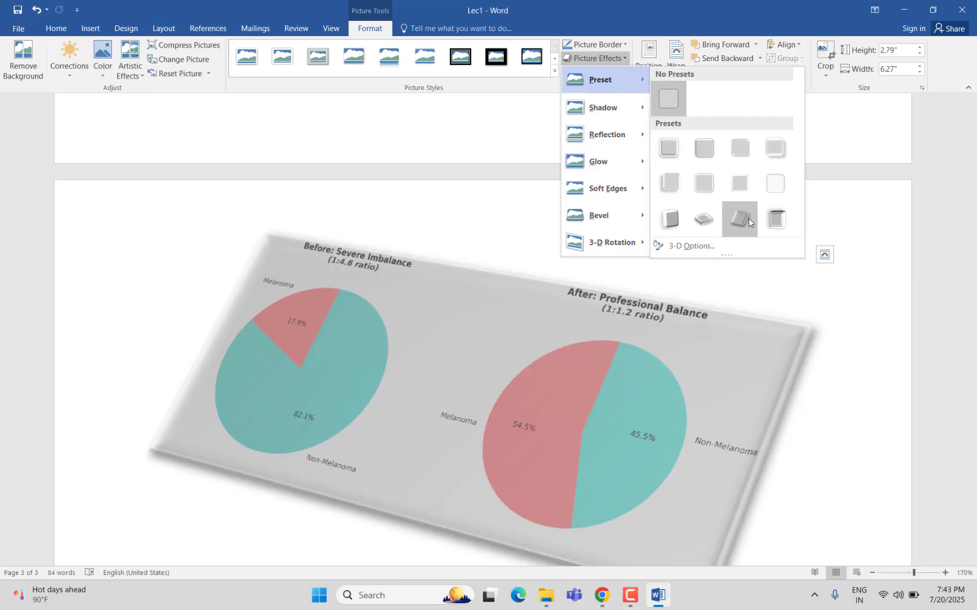
pyautogui.click(883, 200)
pyautogui.click(654, 79)
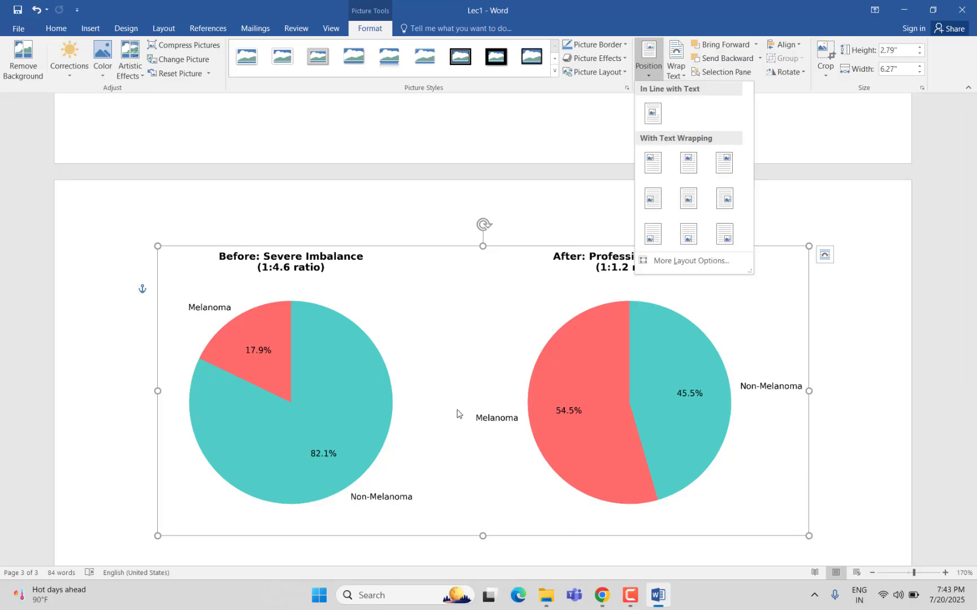
pyautogui.click(869, 148)
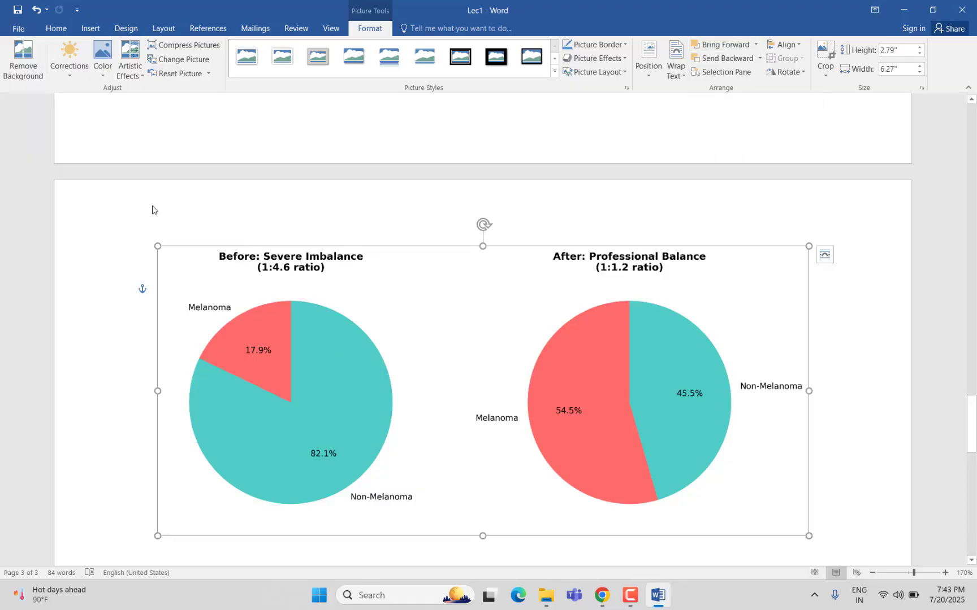
# Start inserting a picture from the Downloads folder and show its files as large thumbnails
pyautogui.click(91, 27)
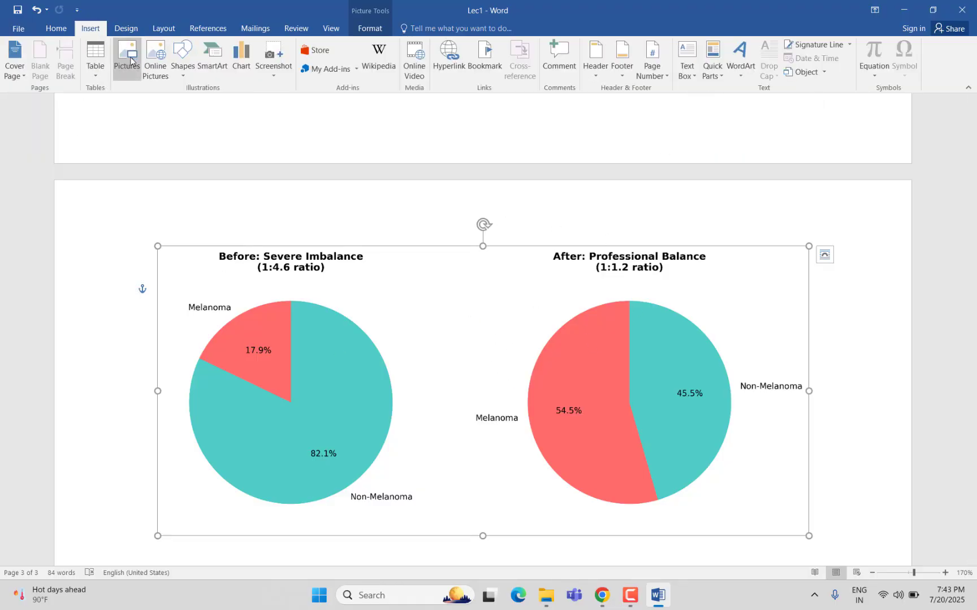
pyautogui.click(127, 57)
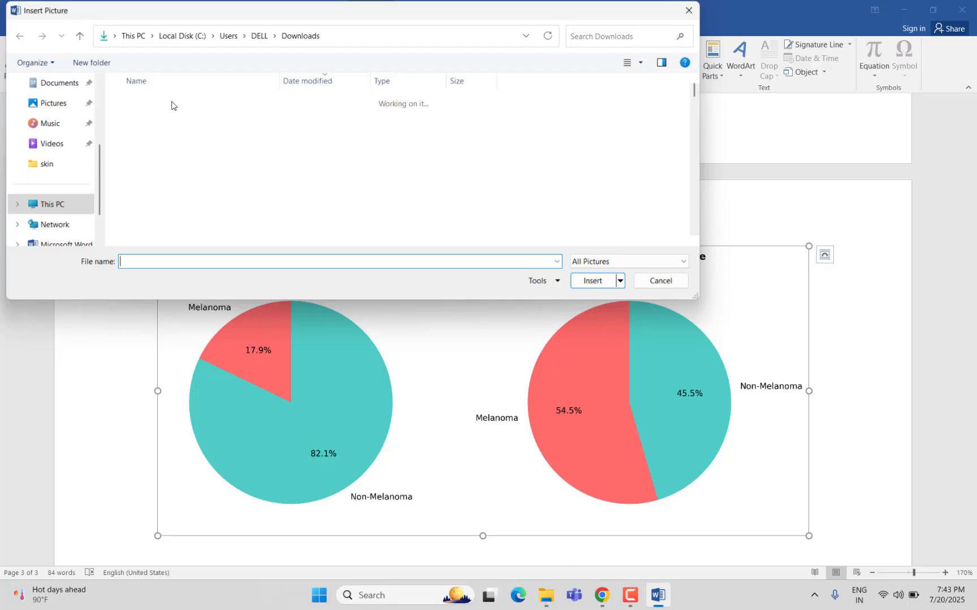
pyautogui.rightClick(633, 212)
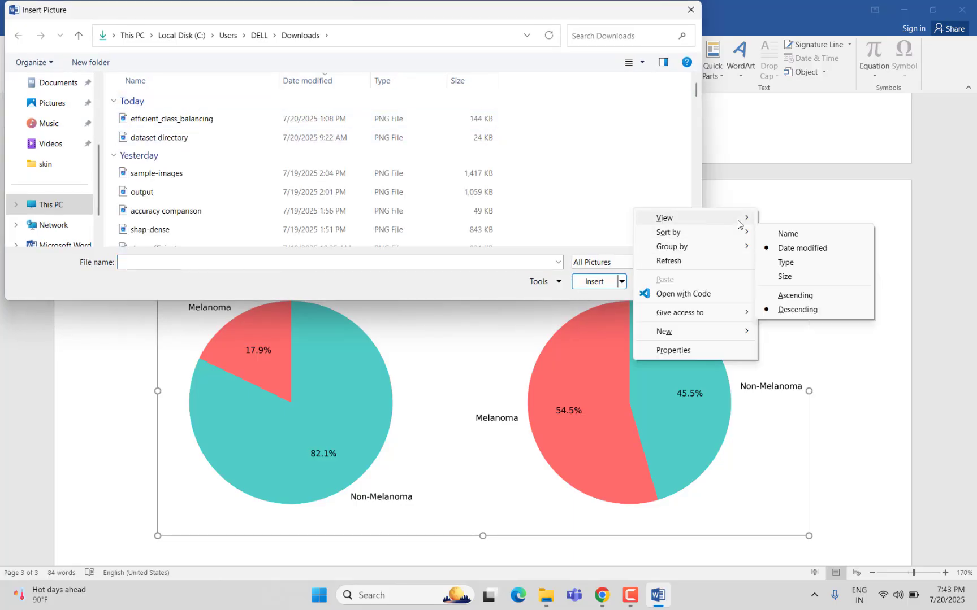
pyautogui.moveTo(737, 220)
pyautogui.click(802, 233)
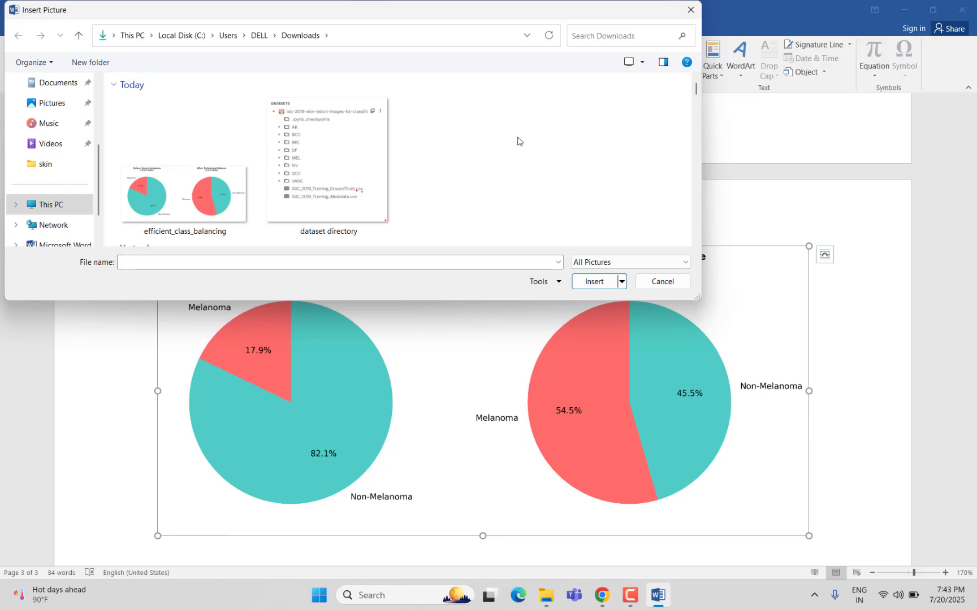
# Find the IMG_5280 portrait among the Downloads pictures and insert it into the document
pyautogui.scroll(-3, 518, 142)
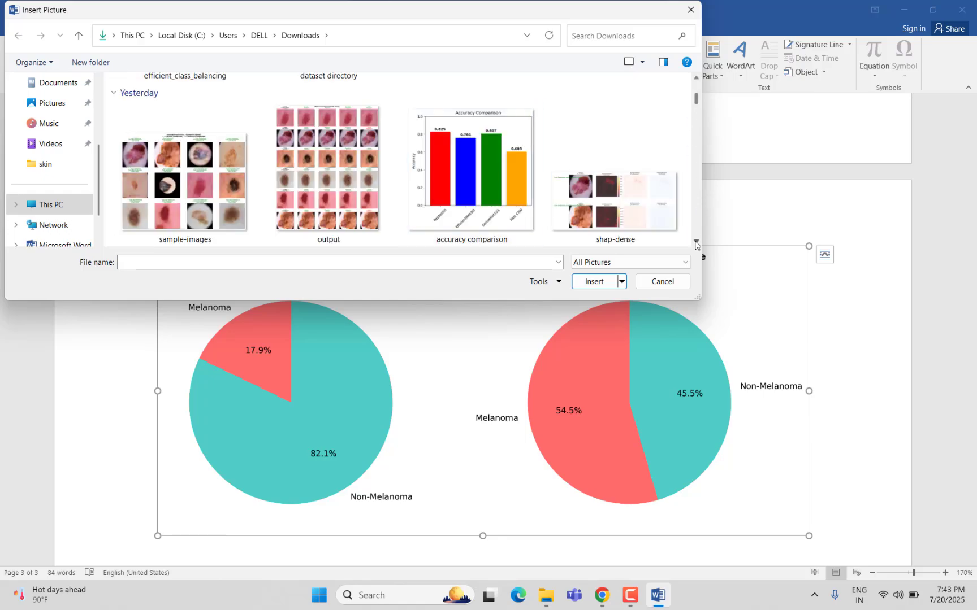
pyautogui.scroll(-5, 695, 244)
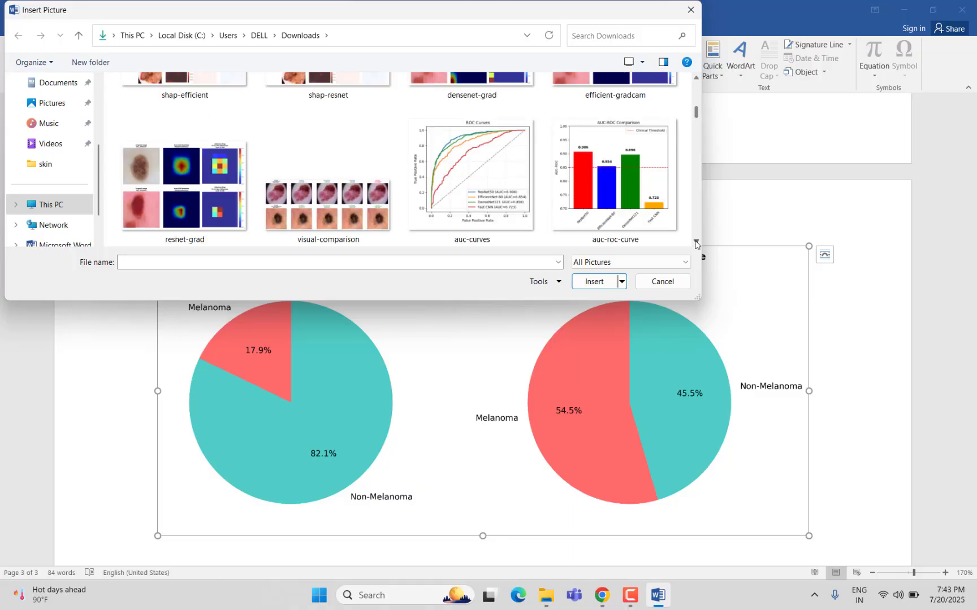
pyautogui.scroll(-5, 695, 244)
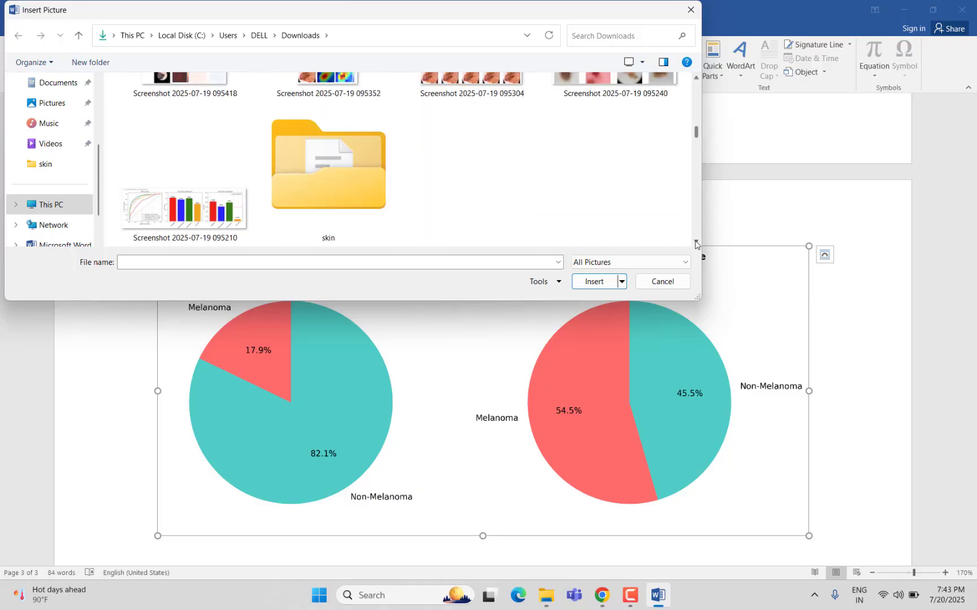
pyautogui.scroll(-5, 695, 244)
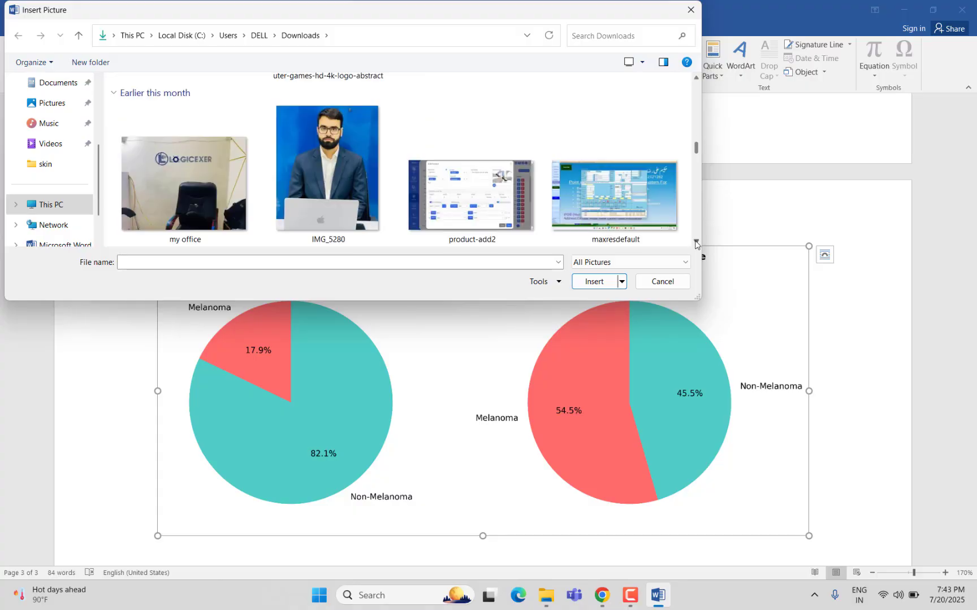
pyautogui.scroll(-5, 695, 244)
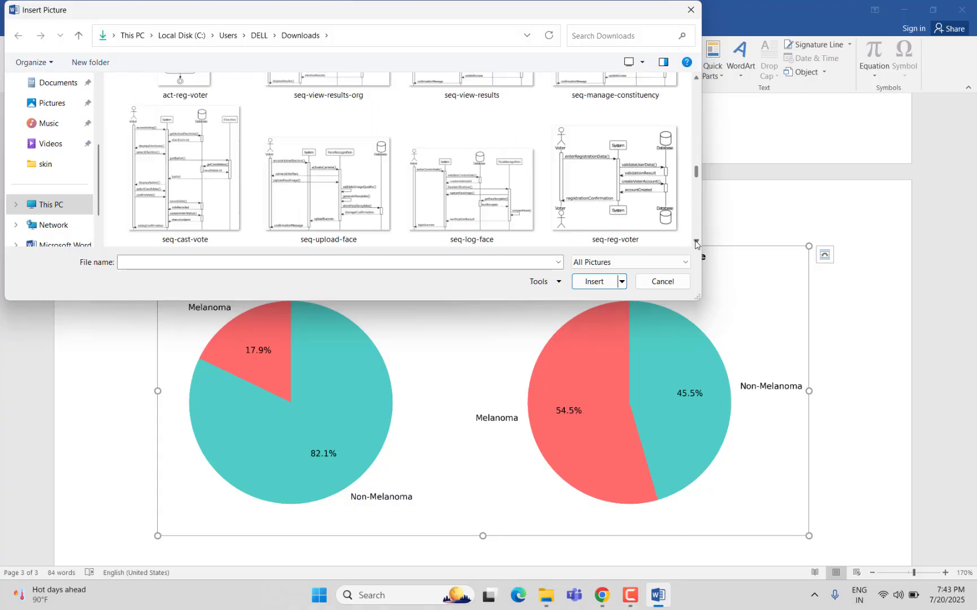
pyautogui.scroll(-6, 695, 245)
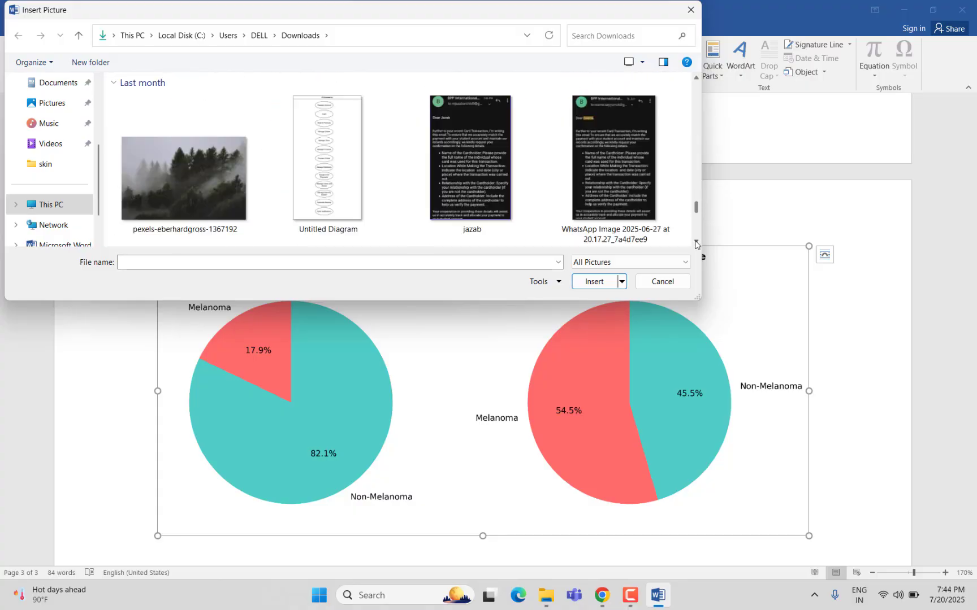
pyautogui.scroll(-3, 695, 244)
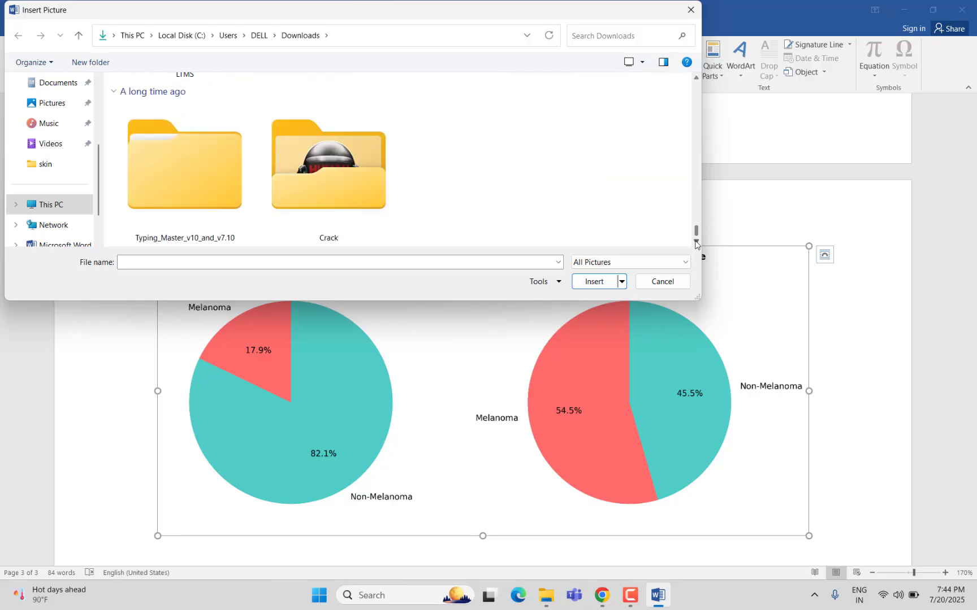
pyautogui.click(696, 78)
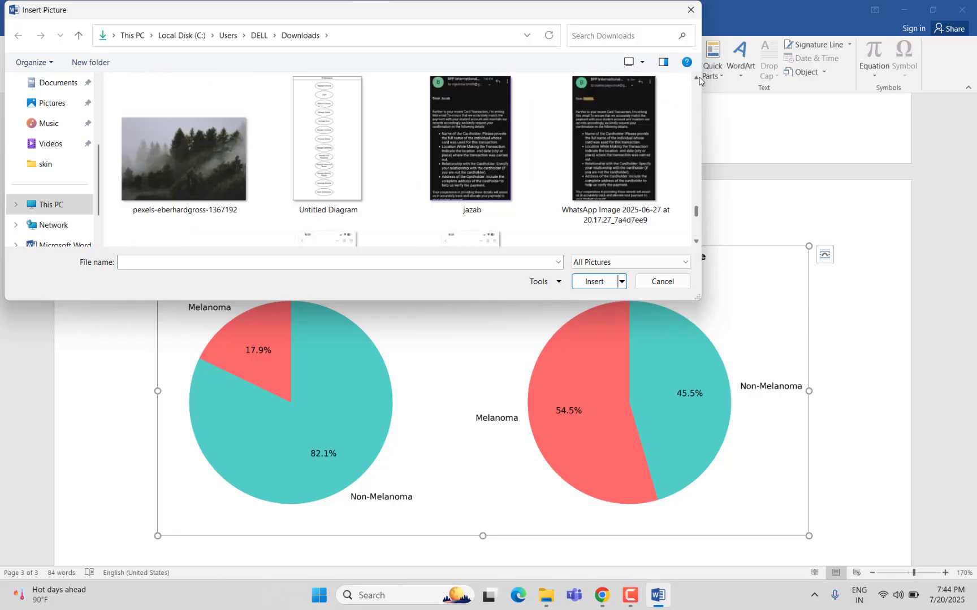
pyautogui.click(696, 78)
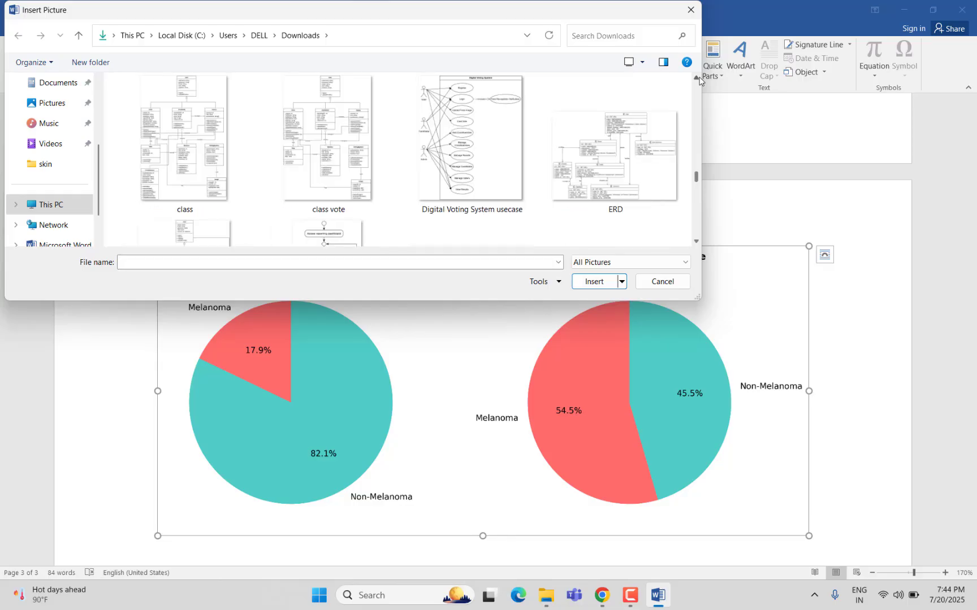
pyautogui.click(696, 78)
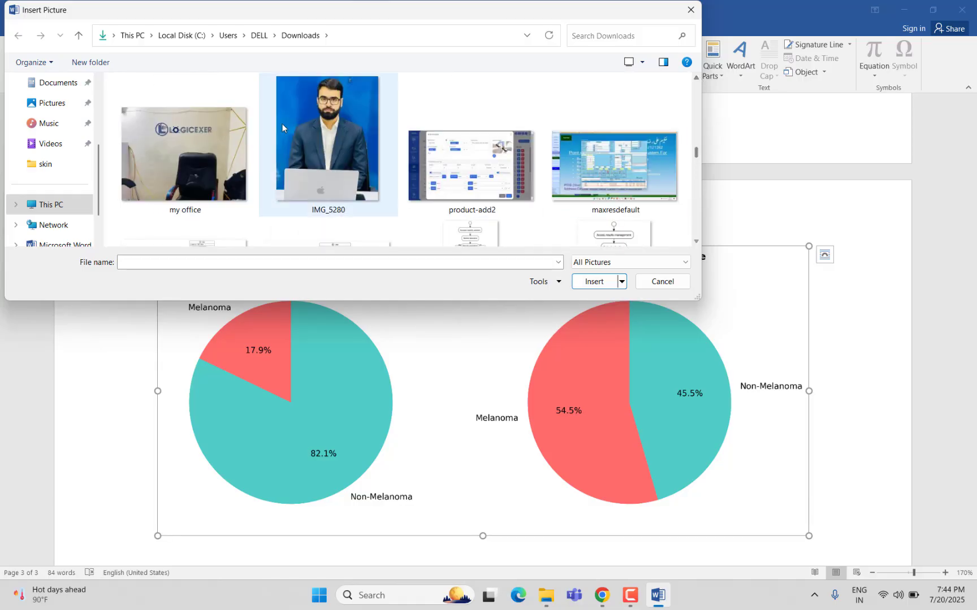
pyautogui.click(329, 130)
pyautogui.click(594, 281)
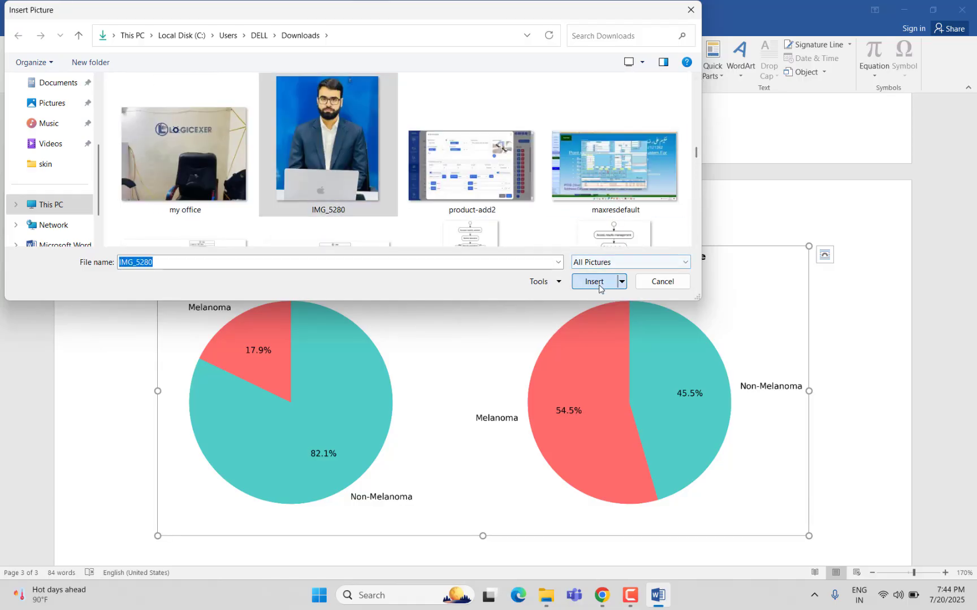
# Set the inserted portrait picture's text wrapping to In Front of Text
pyautogui.scroll(-8, 450, 427)
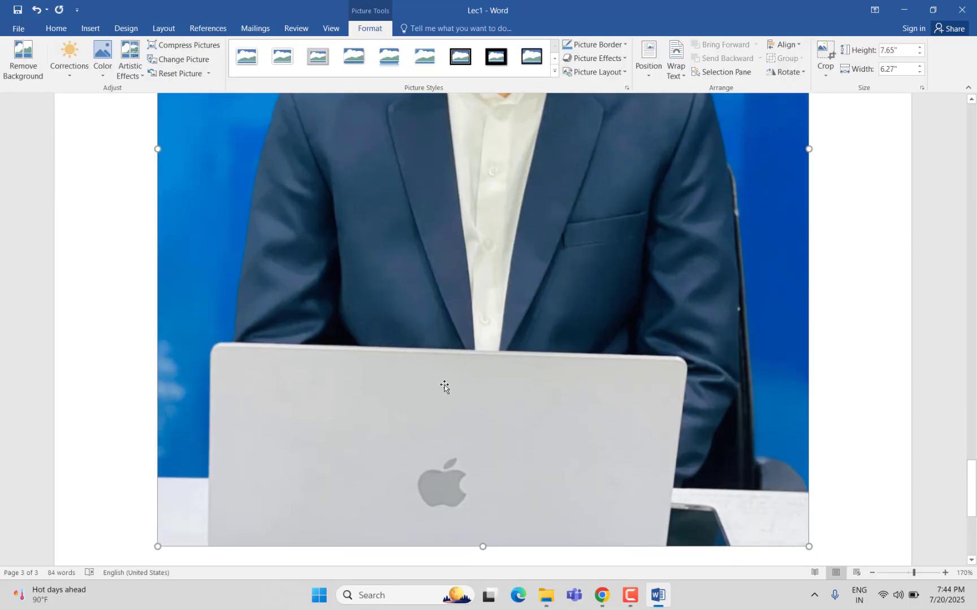
pyautogui.rightClick(444, 387)
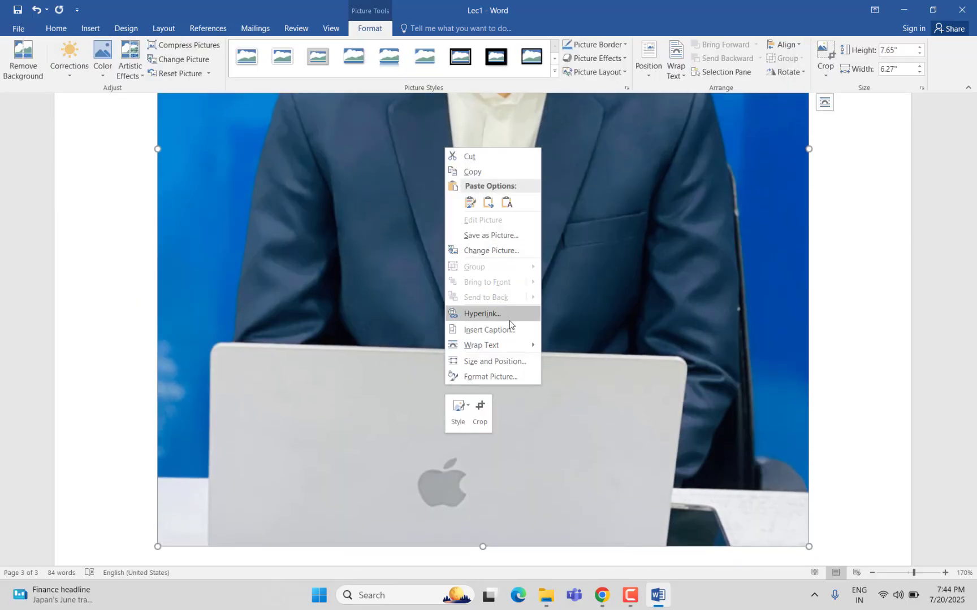
pyautogui.moveTo(509, 344)
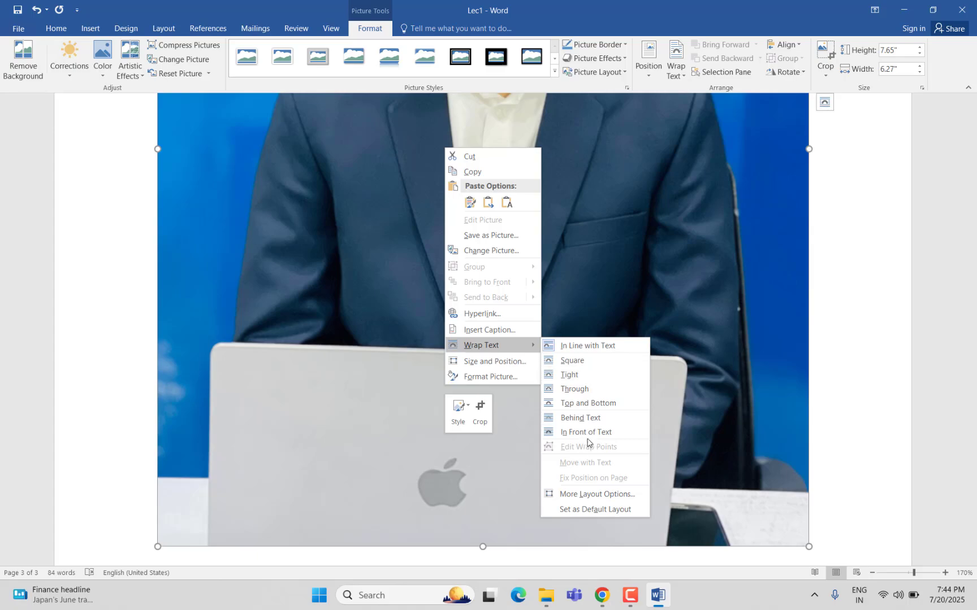
pyautogui.click(586, 433)
# Shrink the portrait to about 4.97" high by 4.08" wide and place it centrally, overlapping the lower part of the pie charts
pyautogui.scroll(11, 557, 306)
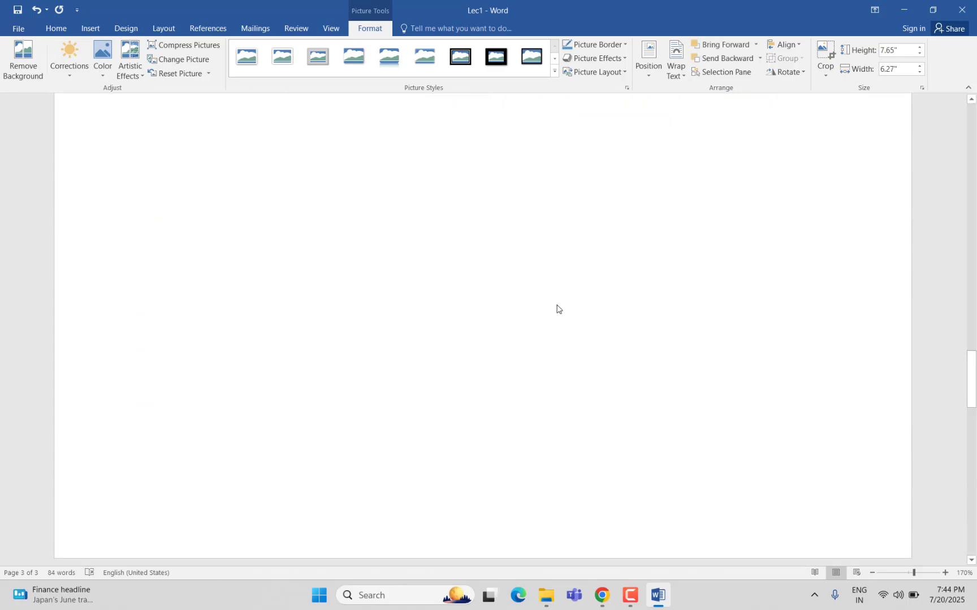
pyautogui.scroll(-5, 556, 306)
pyautogui.scroll(-1, 557, 307)
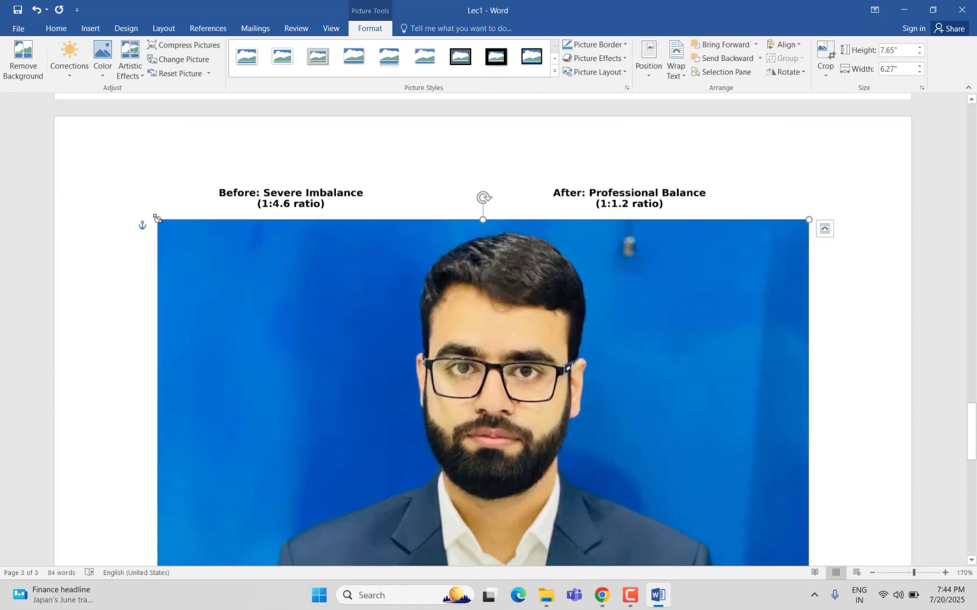
pyautogui.moveTo(158, 221); pyautogui.dragTo(356, 394)
pyautogui.scroll(-5, 499, 455)
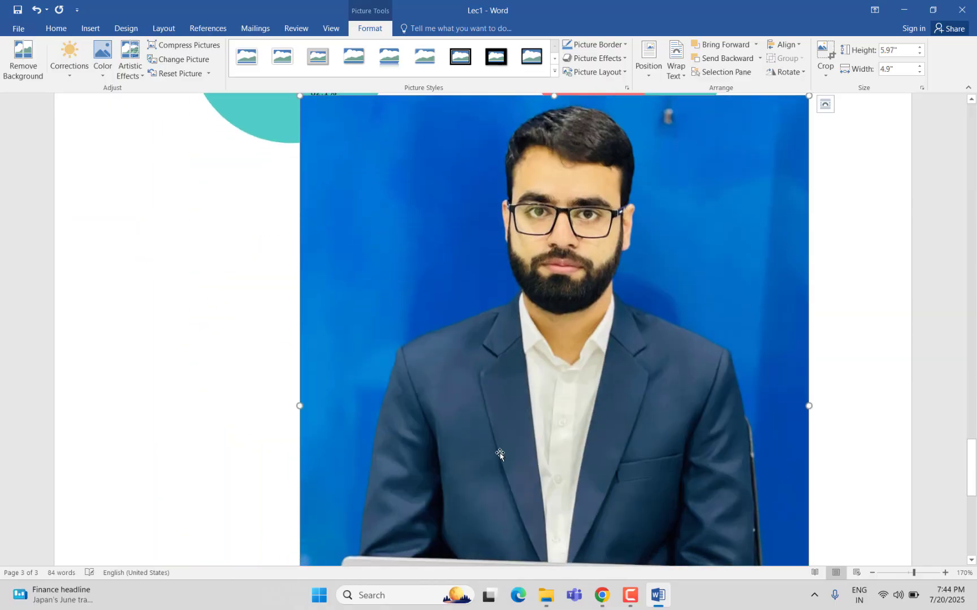
pyautogui.moveTo(500, 454); pyautogui.dragTo(457, 380)
pyautogui.scroll(-2, 457, 382)
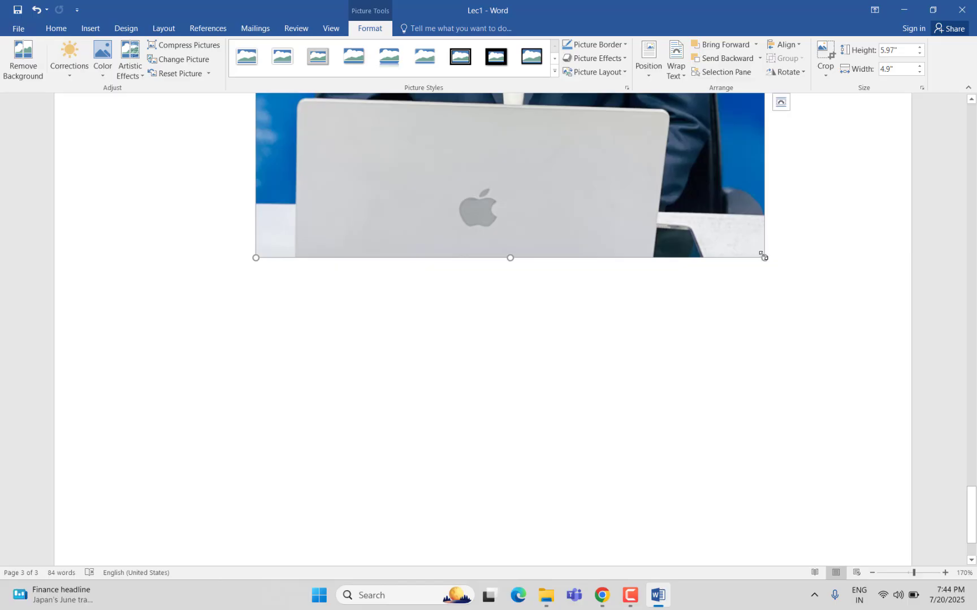
pyautogui.moveTo(764, 258); pyautogui.dragTo(680, 154)
pyautogui.scroll(5, 679, 128)
pyautogui.keyDown('ctrl'); pyautogui.scroll(-4, 679, 128); pyautogui.keyUp('ctrl')
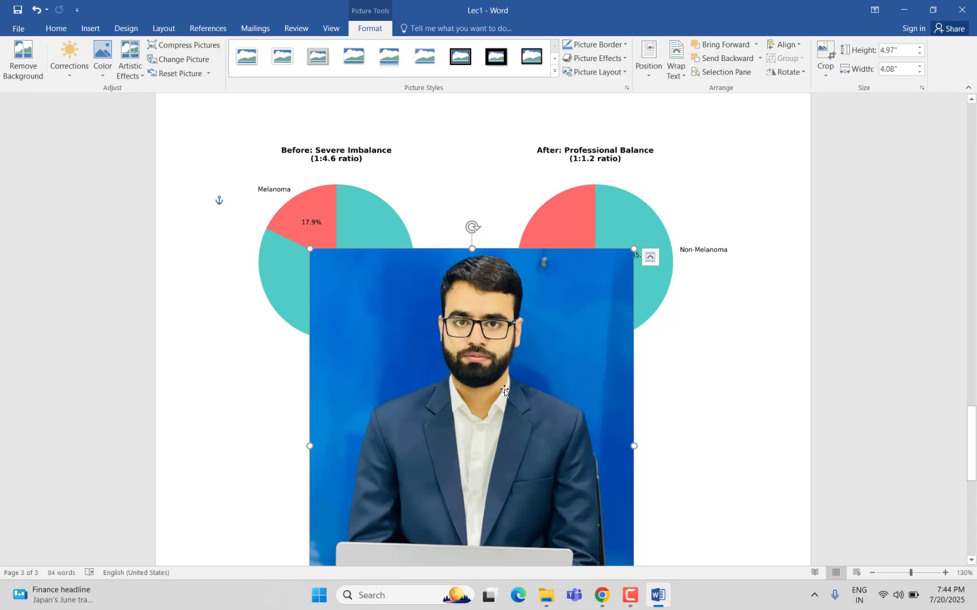
# Demonstrate stacking order by bringing the pie chart picture forward, bringing the portrait forward, and sending the portrait backward
pyautogui.click(435, 184)
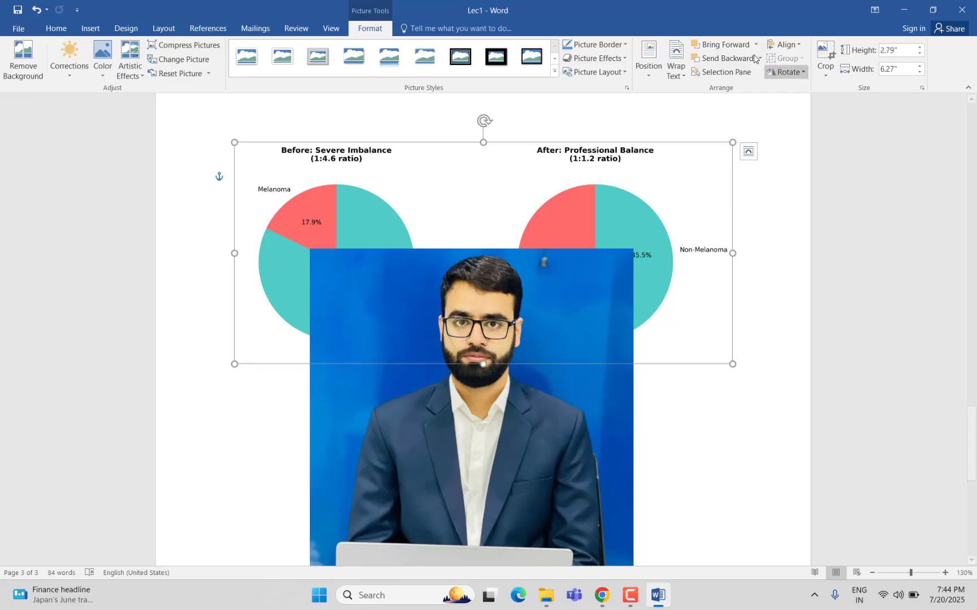
pyautogui.click(735, 44)
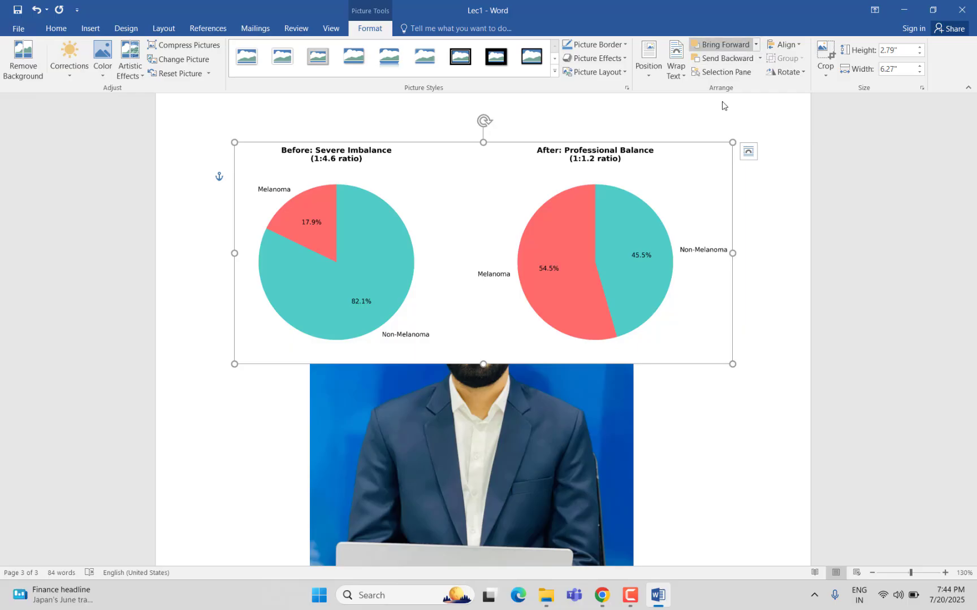
pyautogui.click(553, 430)
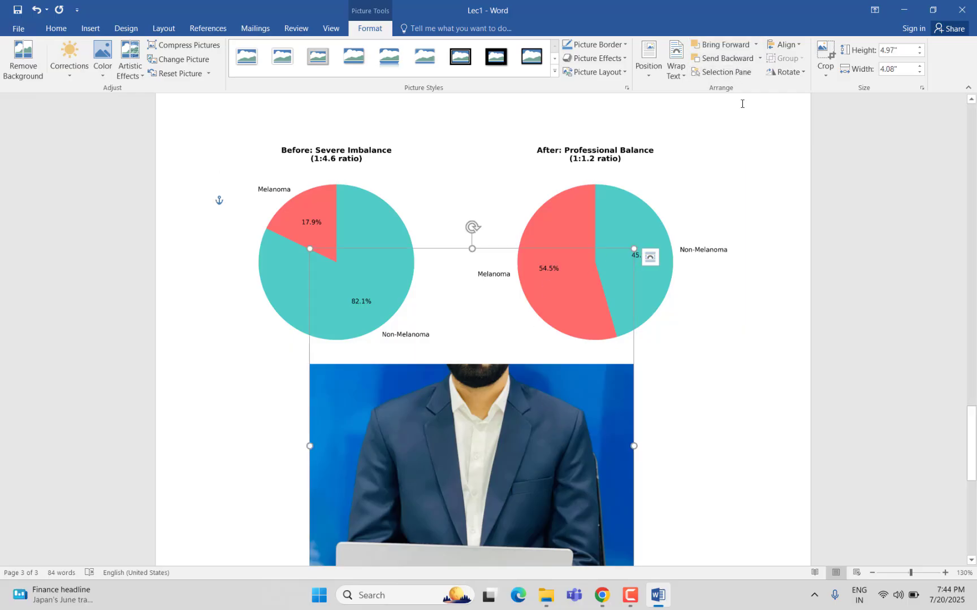
pyautogui.click(724, 45)
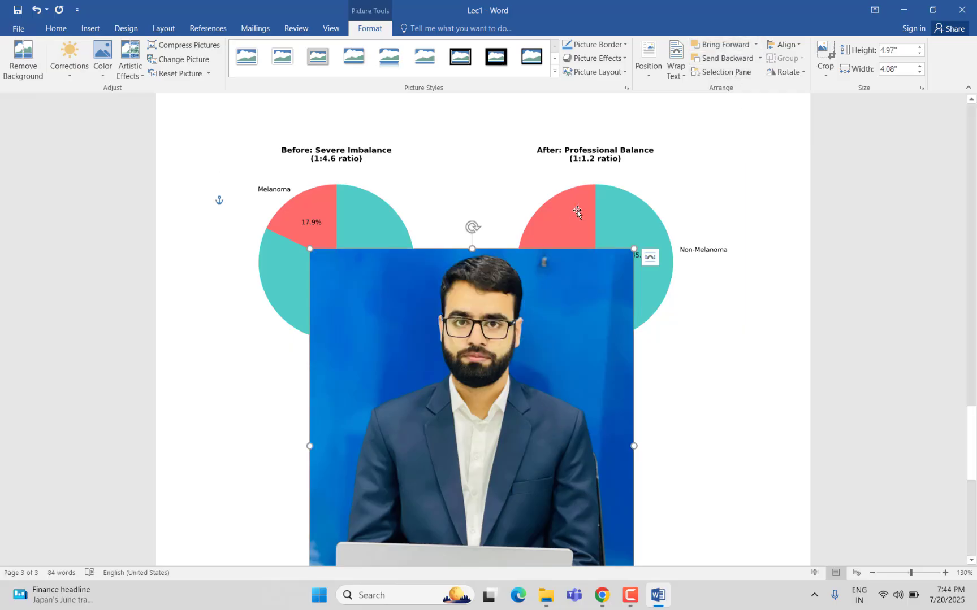
pyautogui.click(739, 58)
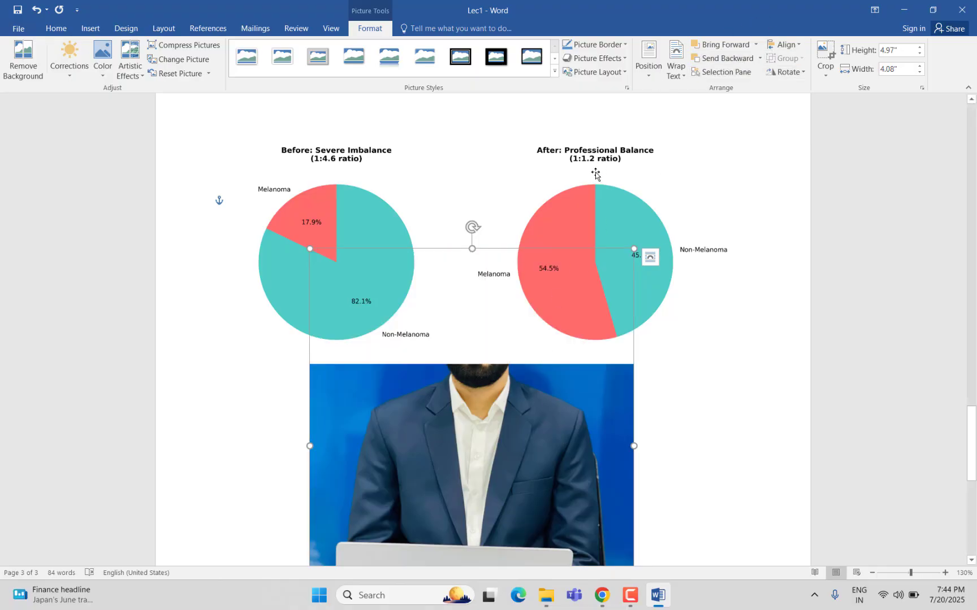
# Delete the pie chart picture and move the portrait up toward the top of the page
pyautogui.click(589, 196)
pyautogui.press('Delete')
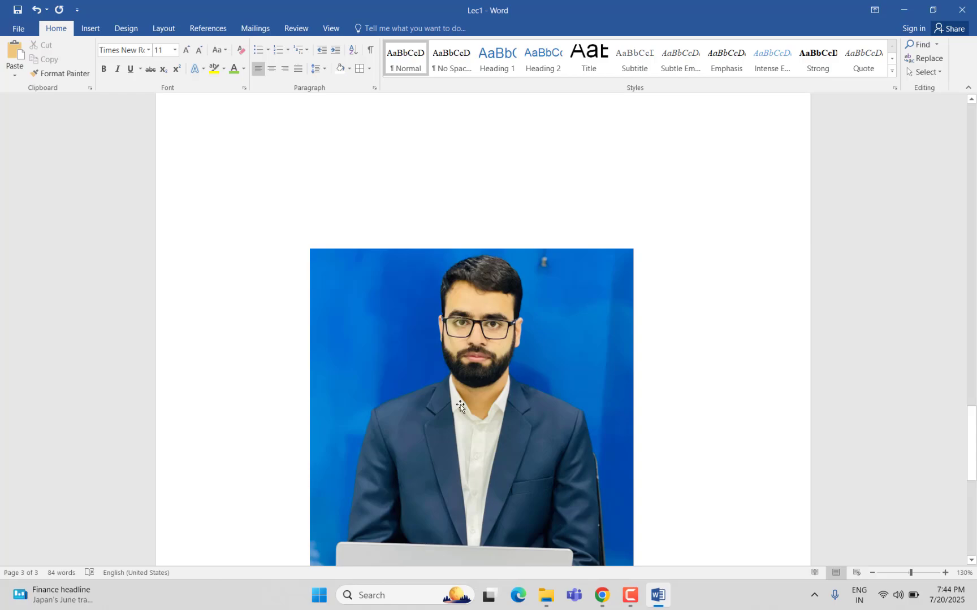
pyautogui.moveTo(461, 405); pyautogui.dragTo(461, 380)
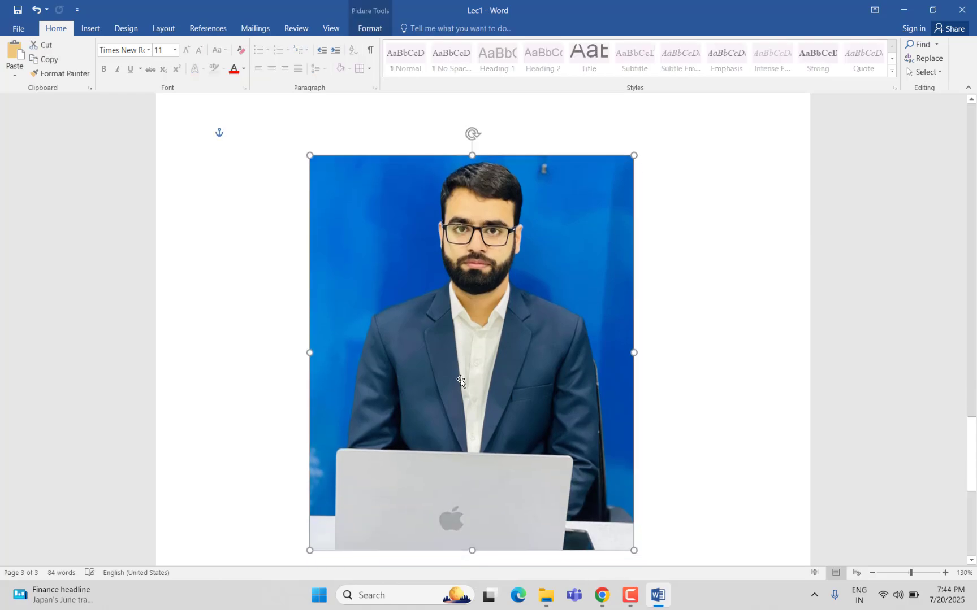
# Remove the portrait picture's background using the automatically marked areas and apply the result
pyautogui.scroll(3, 461, 380)
pyautogui.click(373, 33)
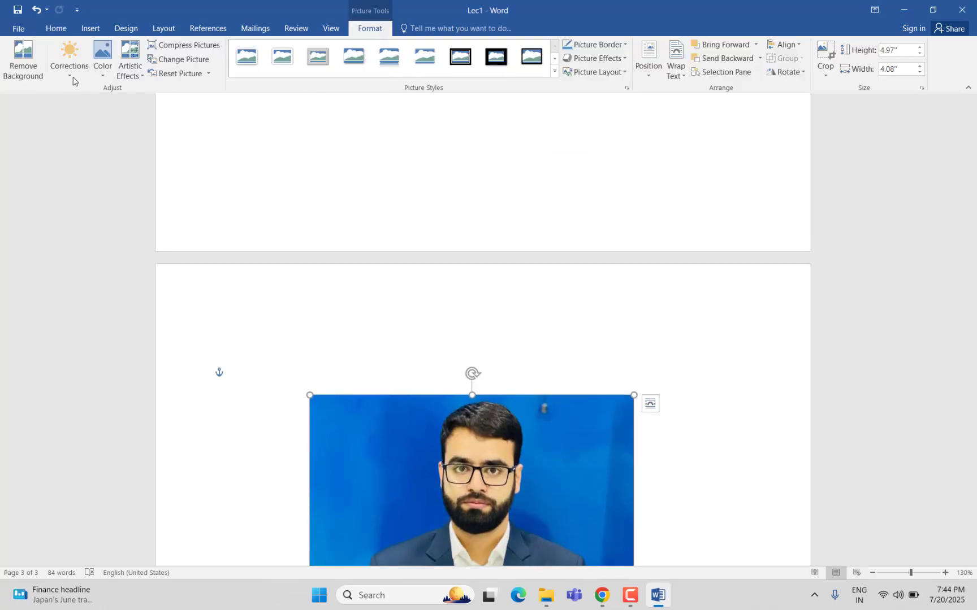
pyautogui.click(10, 79)
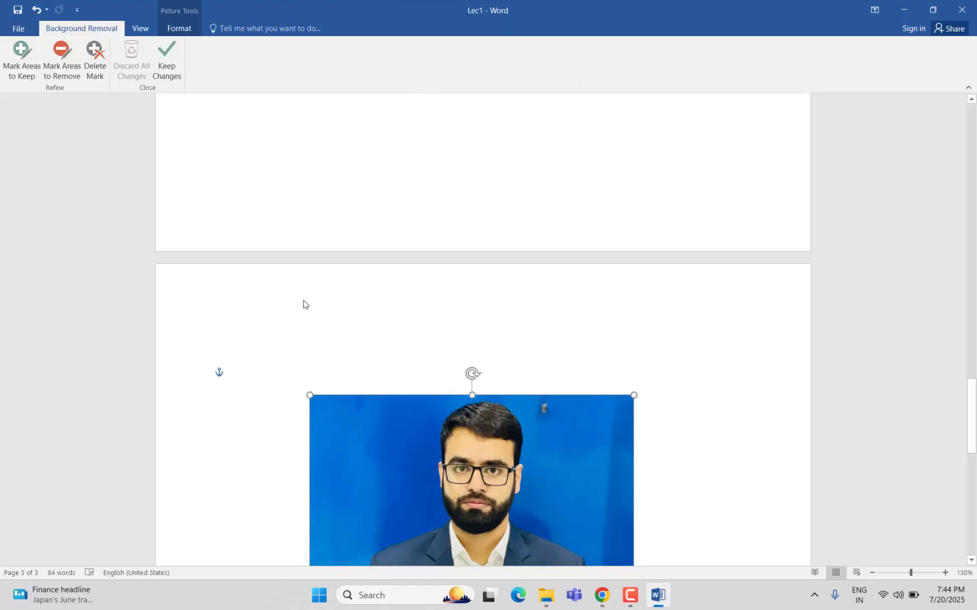
pyautogui.scroll(-5, 501, 429)
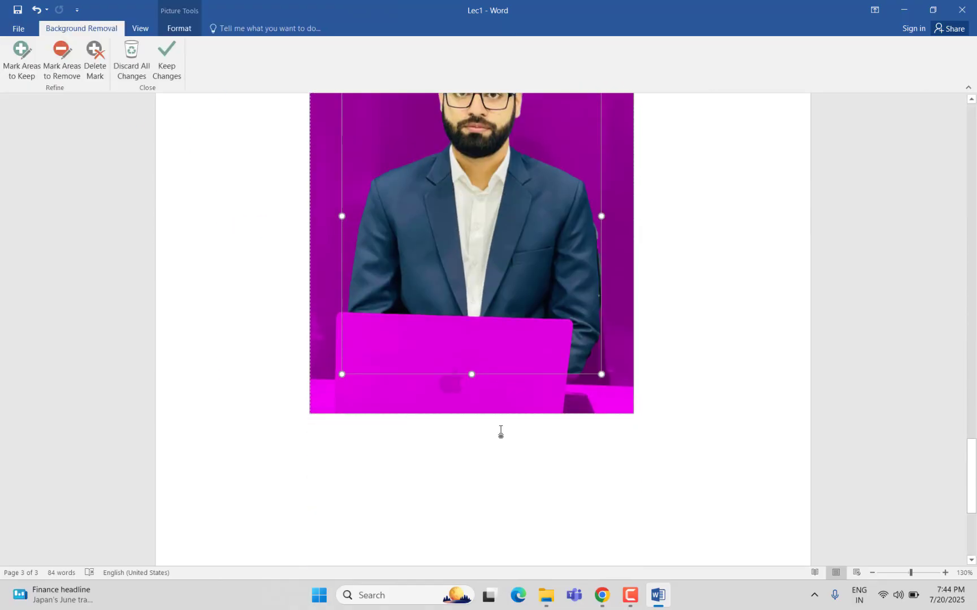
pyautogui.scroll(2, 501, 431)
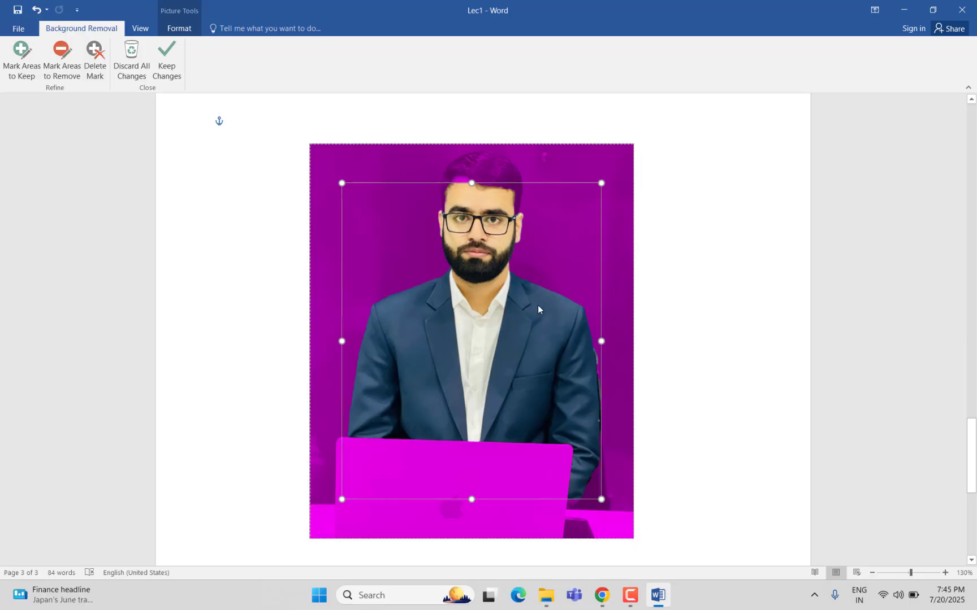
pyautogui.press('Return')
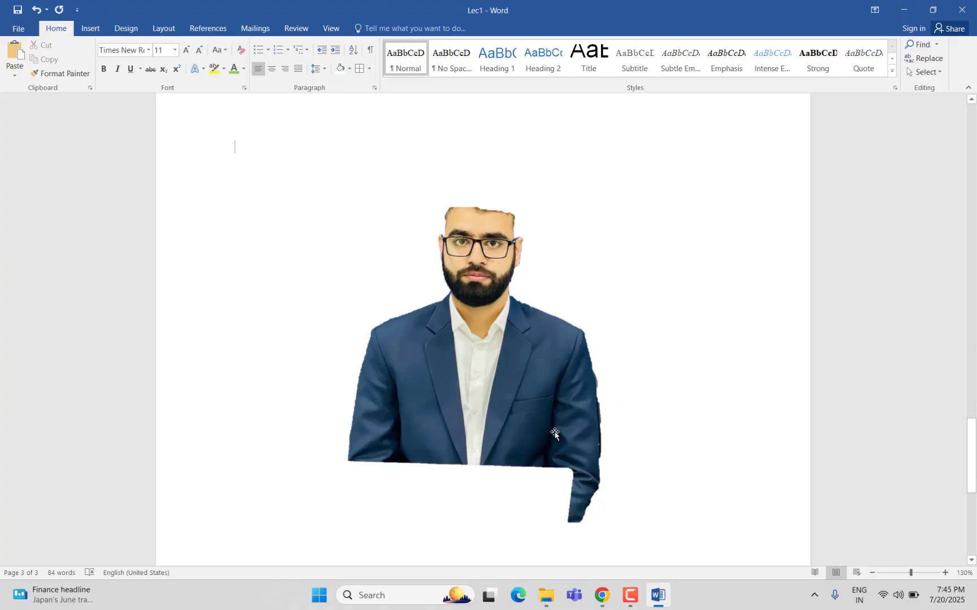
# Undo the portrait's background removal and start a new background removal on the restored picture
pyautogui.hotkey('ctrl', 'z')
pyautogui.hotkey('ctrl', 'z')
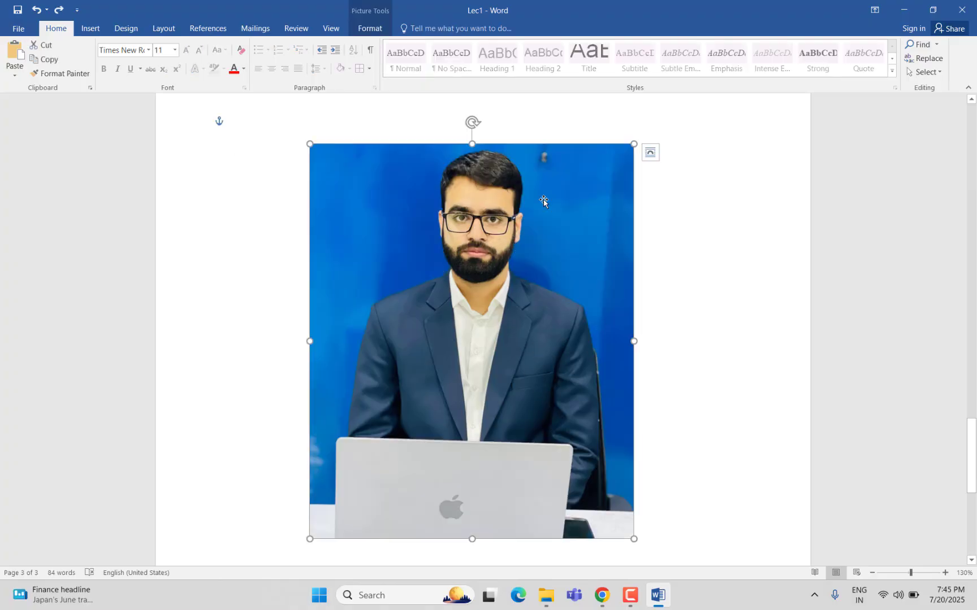
pyautogui.click(370, 27)
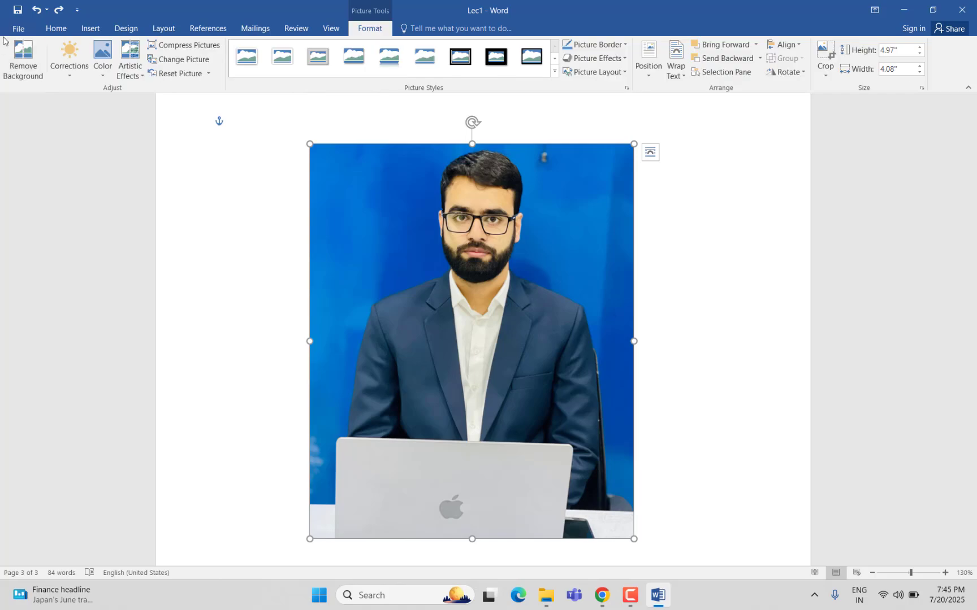
pyautogui.click(18, 52)
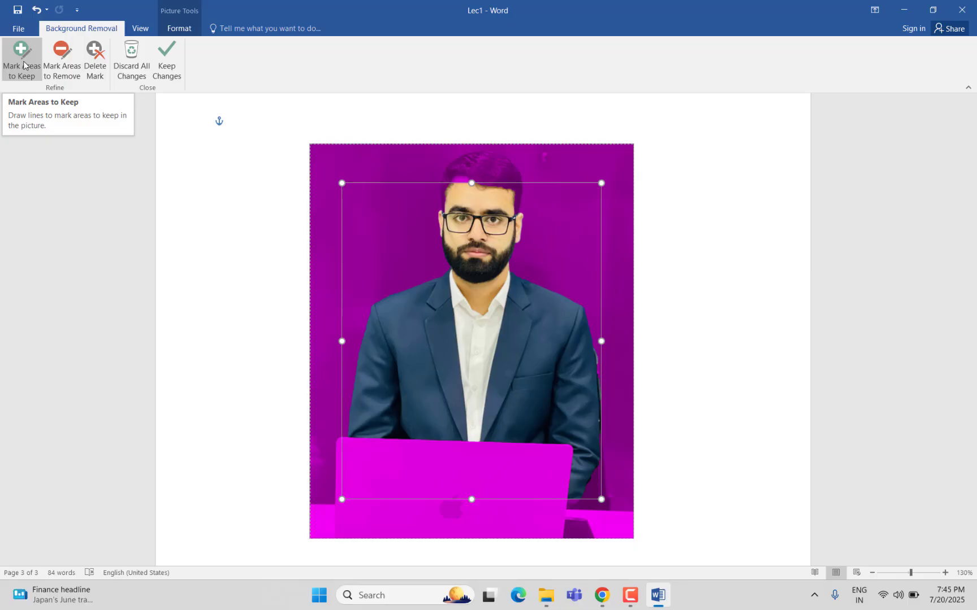
# Mark the laptop, the hair and the desk areas on both sides as areas to keep, and apply the background removal
pyautogui.click(23, 65)
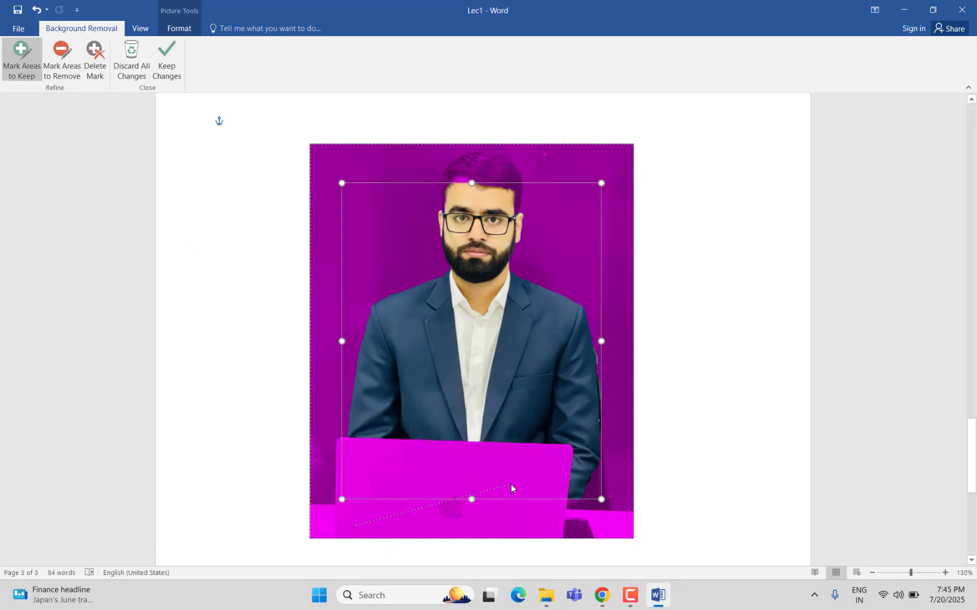
pyautogui.moveTo(511, 484); pyautogui.dragTo(512, 485)
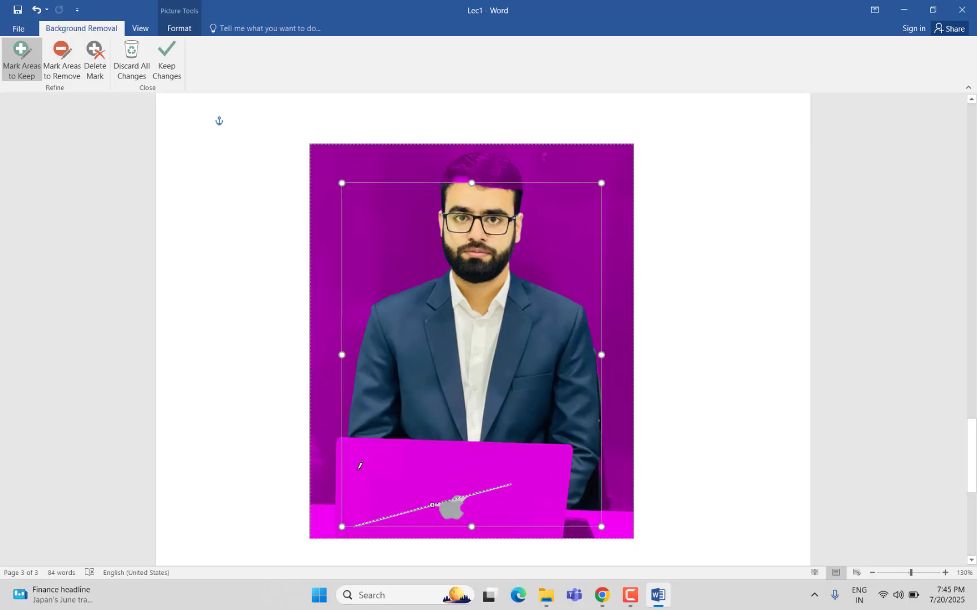
pyautogui.moveTo(542, 466); pyautogui.dragTo(542, 465)
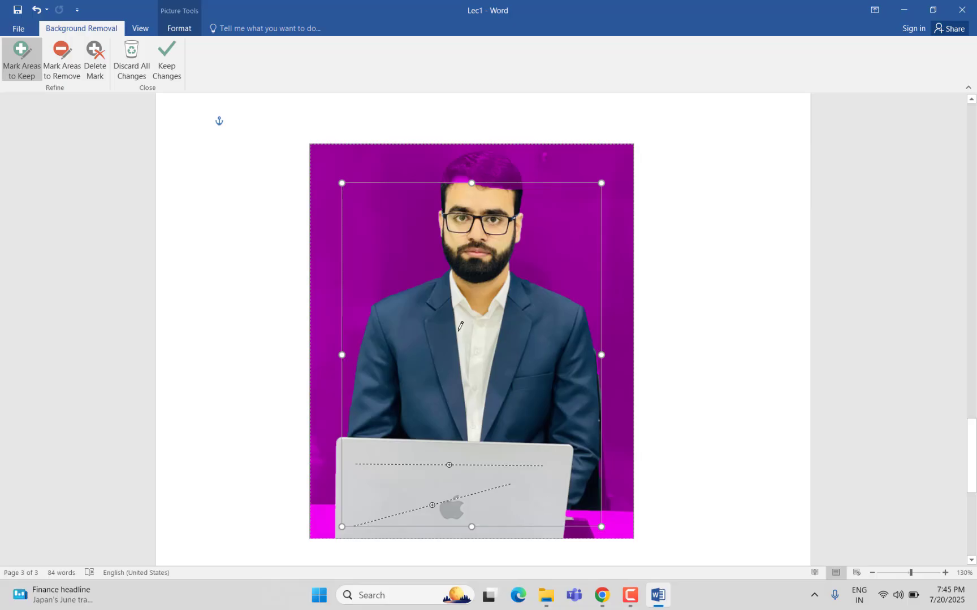
pyautogui.moveTo(471, 168); pyautogui.dragTo(474, 165)
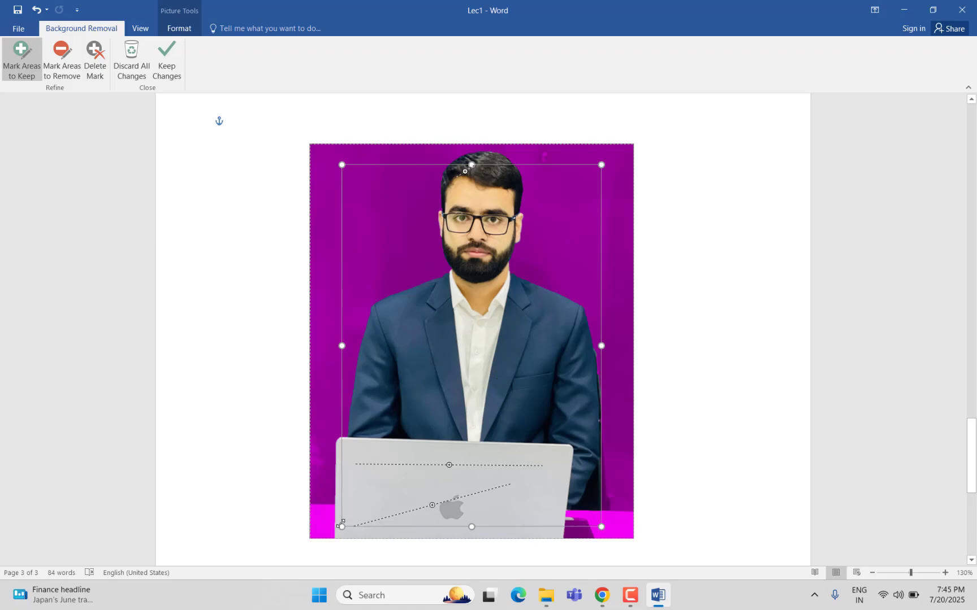
pyautogui.moveTo(319, 518); pyautogui.dragTo(330, 530)
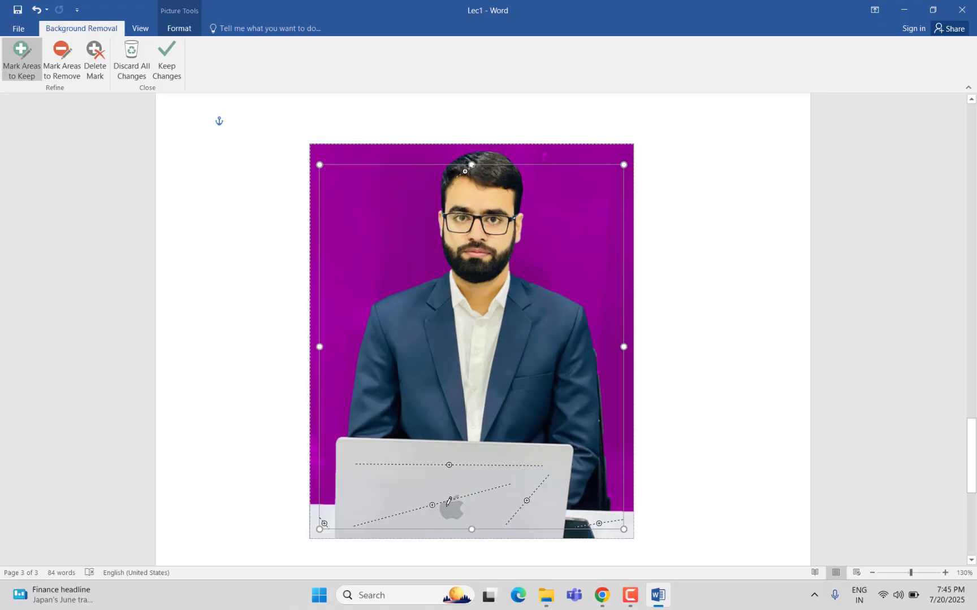
pyautogui.keyDown('ctrl'); pyautogui.scroll(5, 525, 349); pyautogui.keyUp('ctrl')
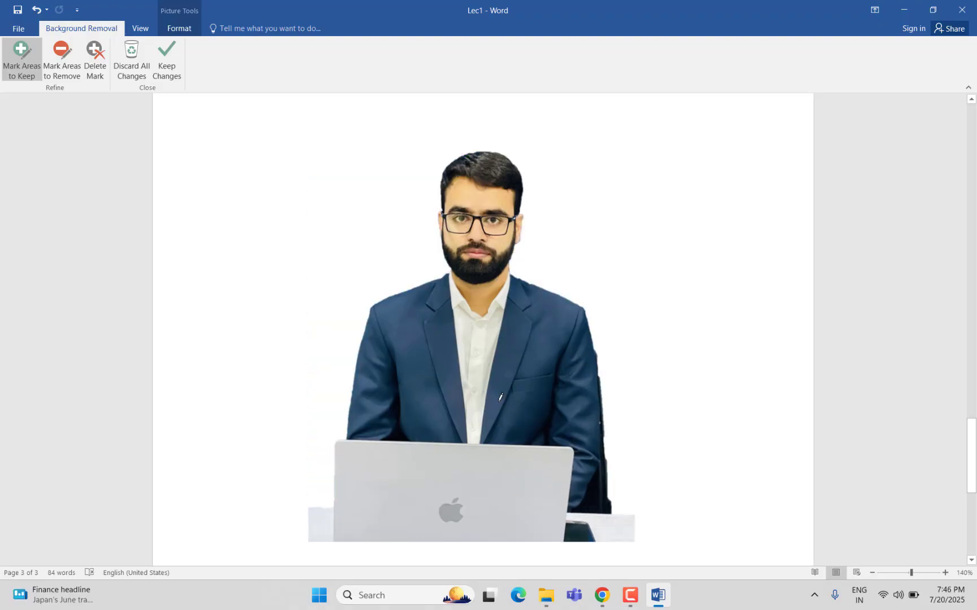
pyautogui.scroll(-4, 500, 397)
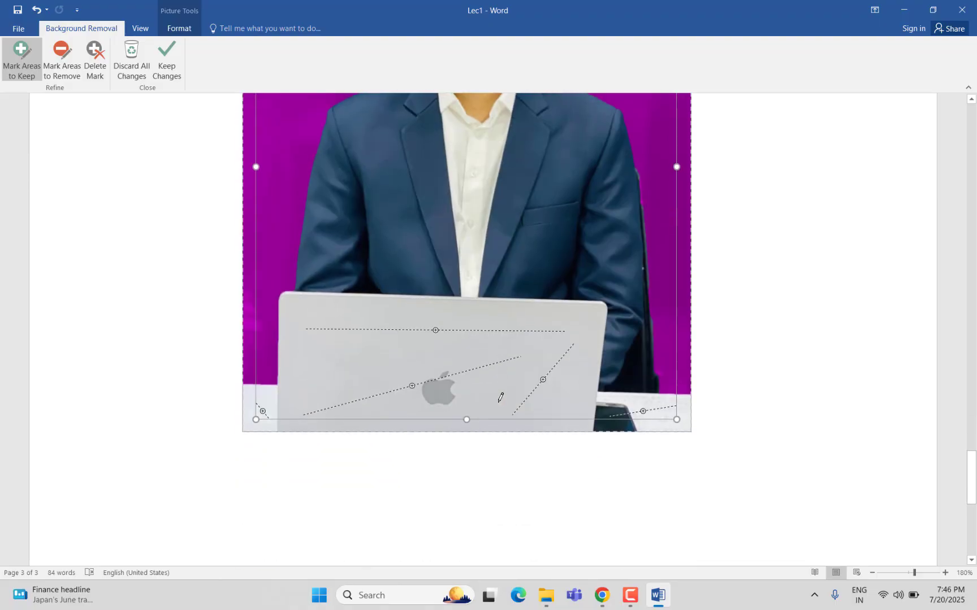
pyautogui.scroll(4, 495, 354)
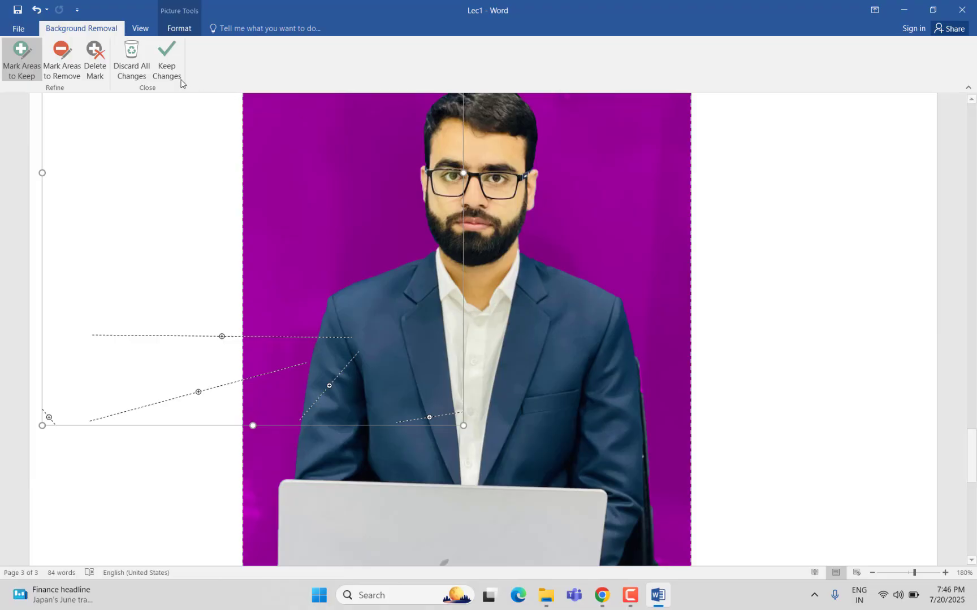
pyautogui.click(167, 63)
# Apply the drop shadow picture style to the cut-out portrait
pyautogui.keyDown('ctrl'); pyautogui.scroll(-2, 455, 252); pyautogui.keyUp('ctrl')
pyautogui.keyDown('ctrl'); pyautogui.scroll(-4, 455, 252); pyautogui.keyUp('ctrl')
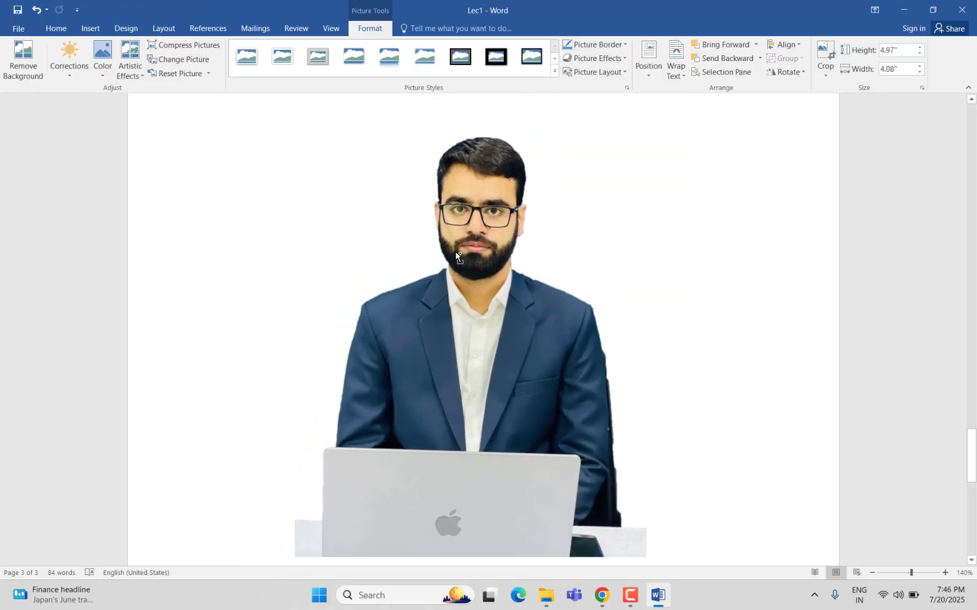
pyautogui.scroll(-3, 470, 310)
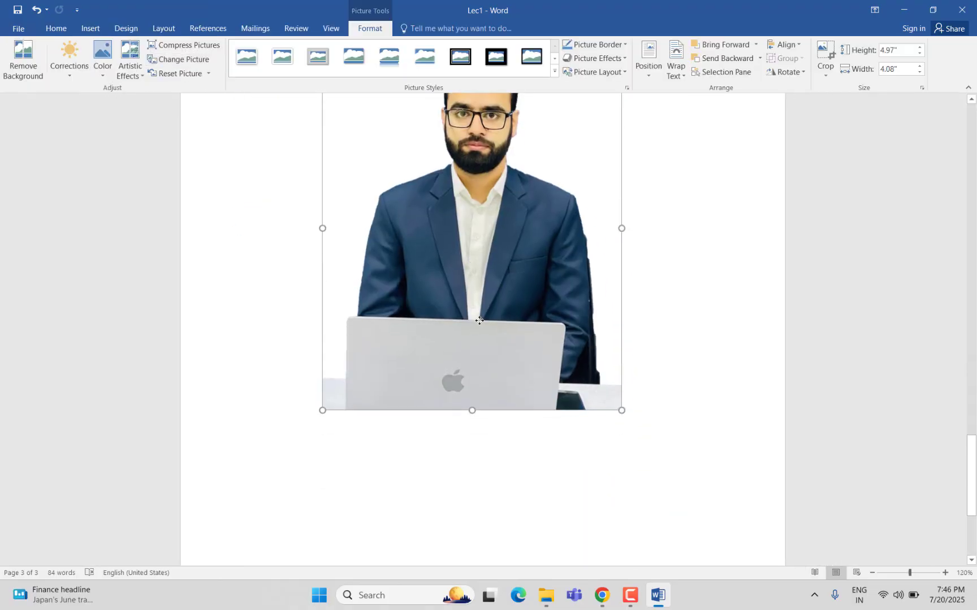
pyautogui.scroll(-1, 480, 312)
pyautogui.scroll(3, 480, 312)
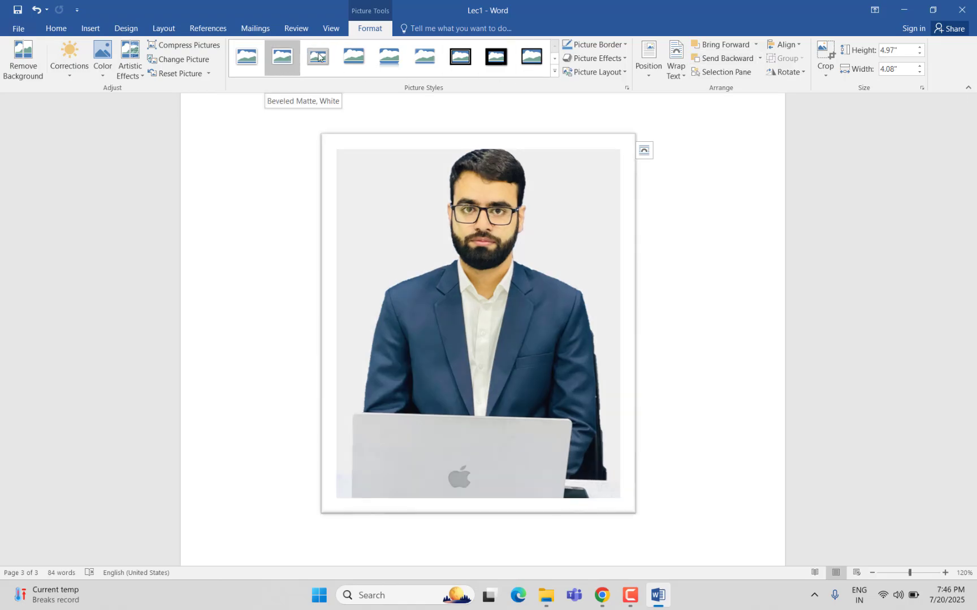
pyautogui.click(367, 60)
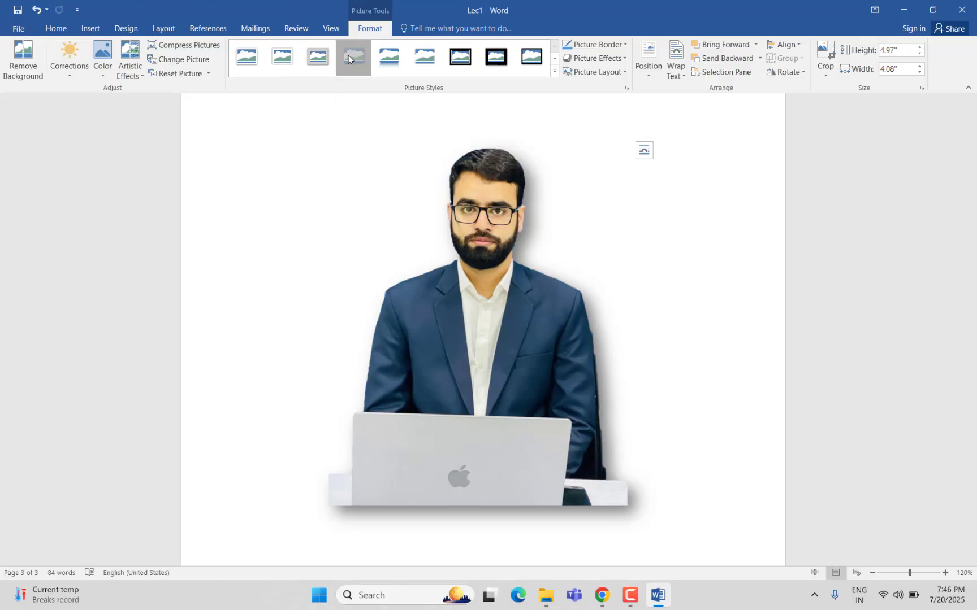
# Crop the lower part of the portrait with the laptop away, leaving the picture about 3.69" high
pyautogui.click(822, 52)
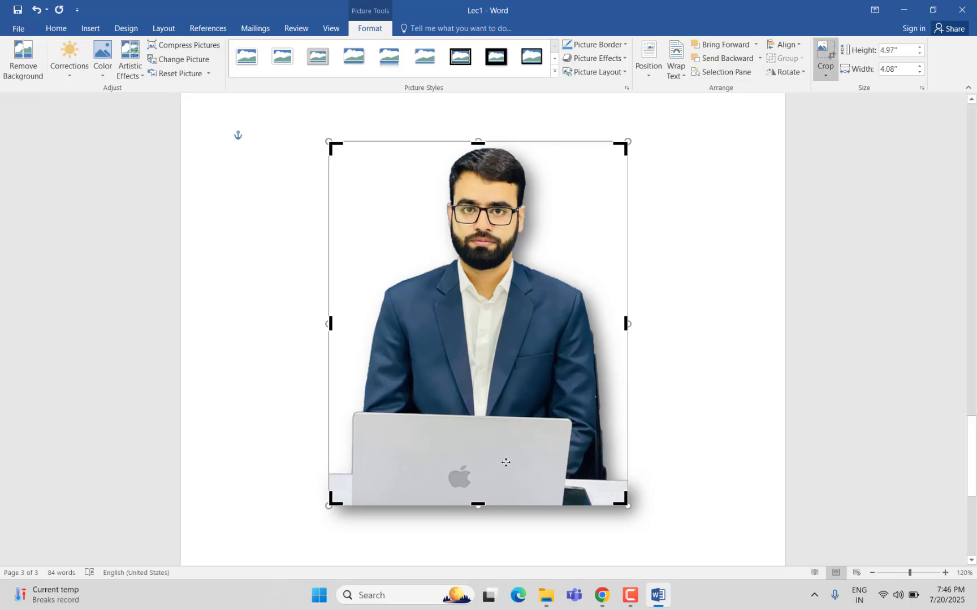
pyautogui.moveTo(478, 505); pyautogui.dragTo(494, 412)
pyautogui.press('Return')
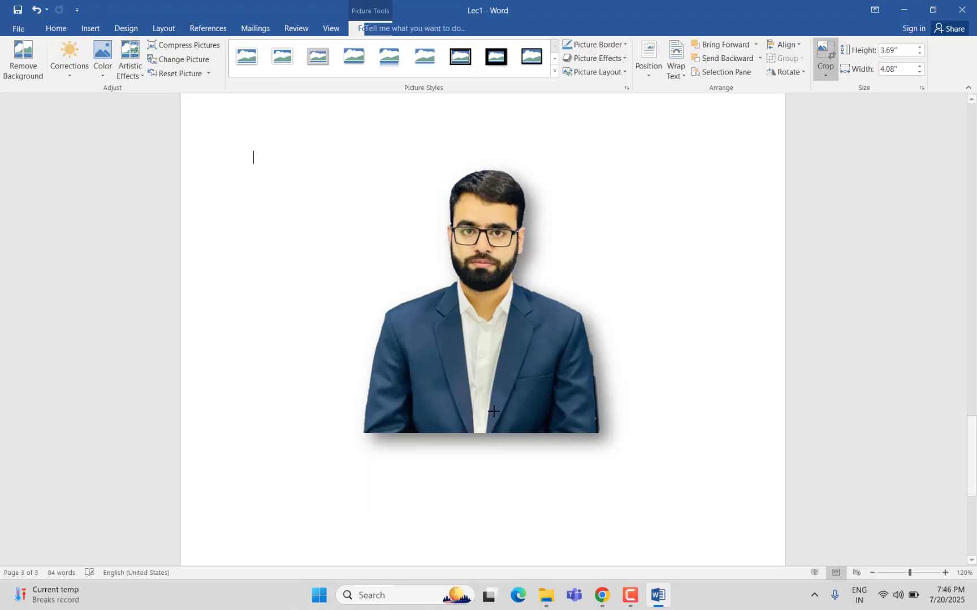
pyautogui.scroll(-5, 599, 315)
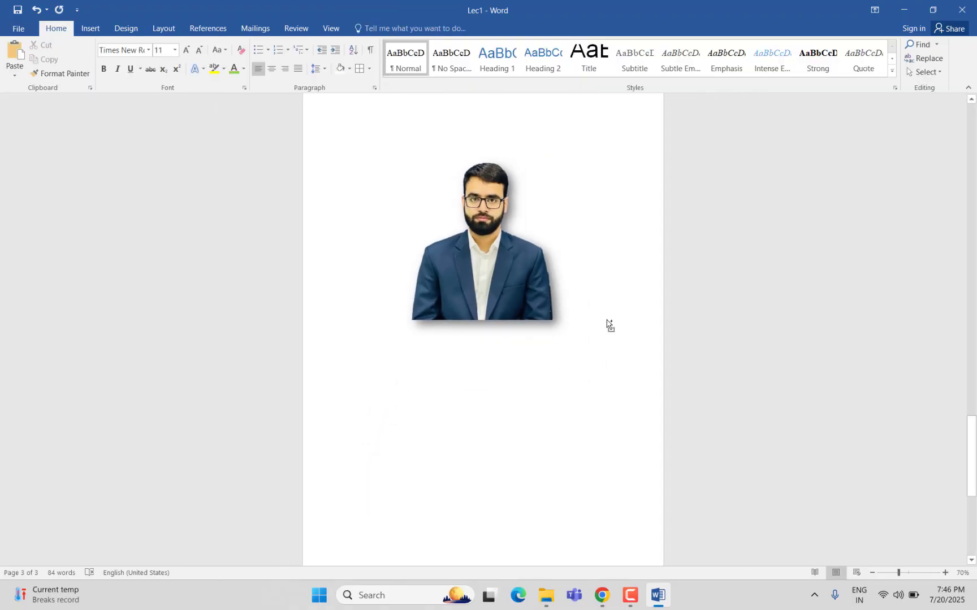
pyautogui.scroll(6, 605, 320)
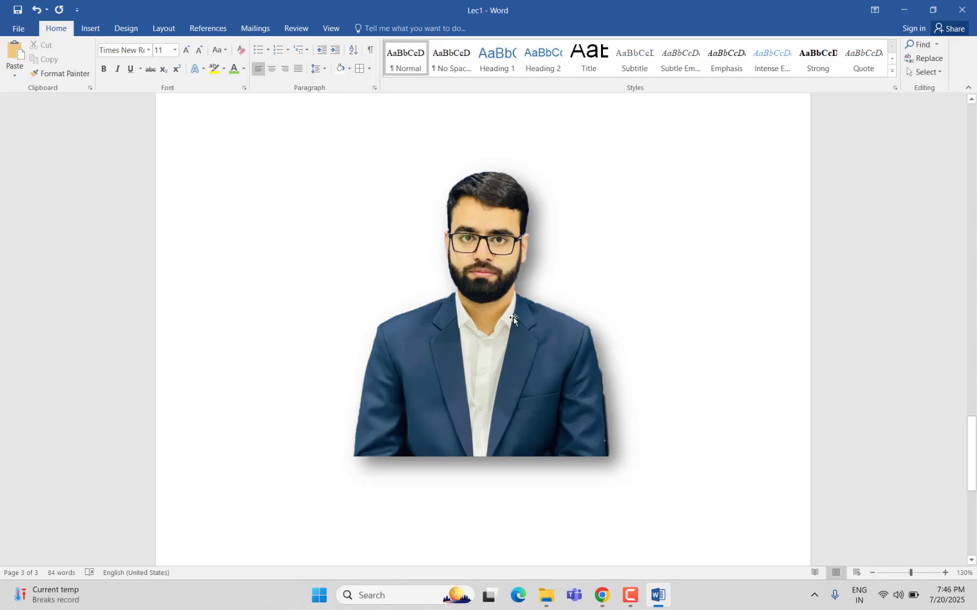
# Preview the full gallery of picture styles on the cropped portrait without applying one
pyautogui.click(513, 320)
pyautogui.click(370, 28)
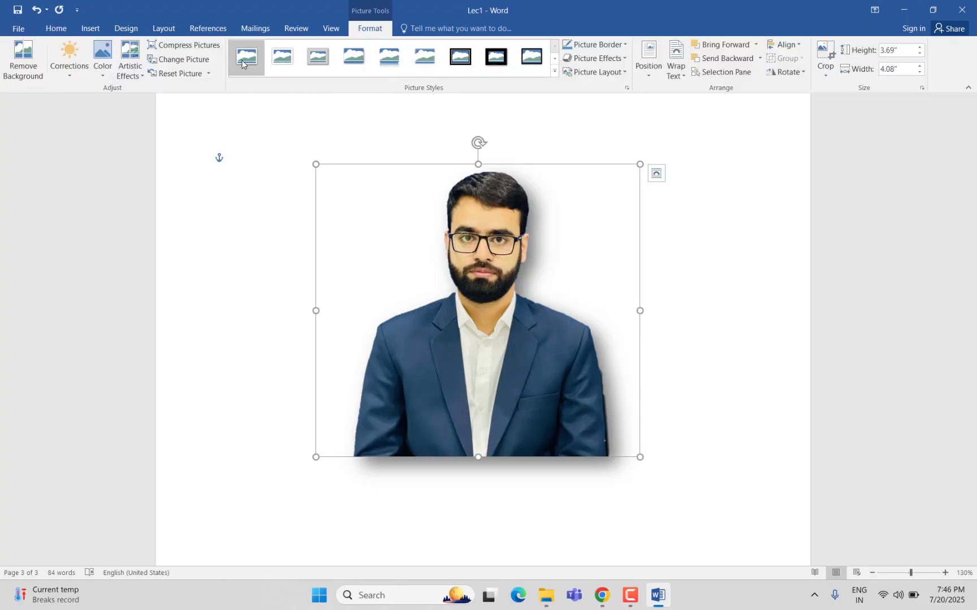
pyautogui.click(554, 71)
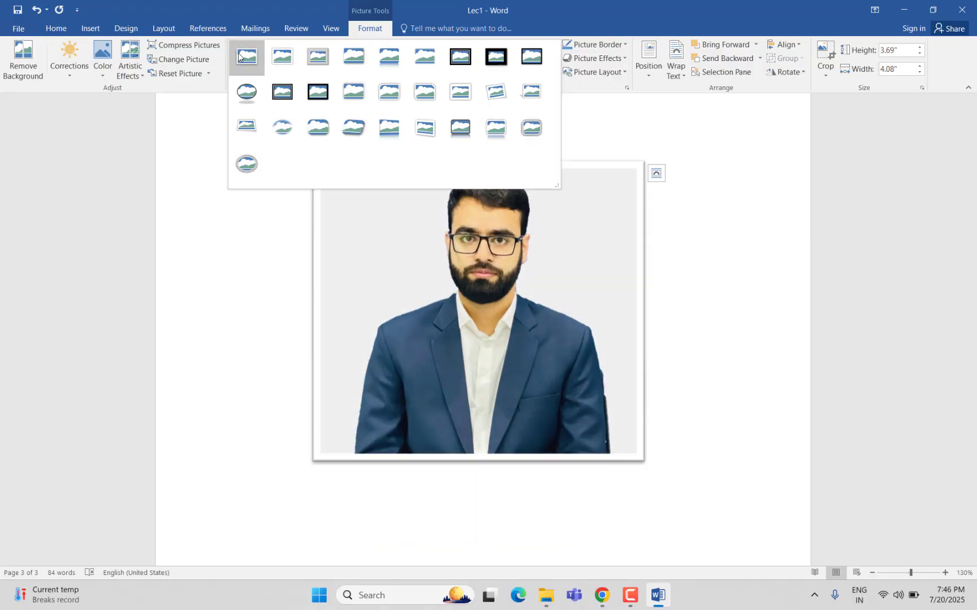
pyautogui.click(724, 304)
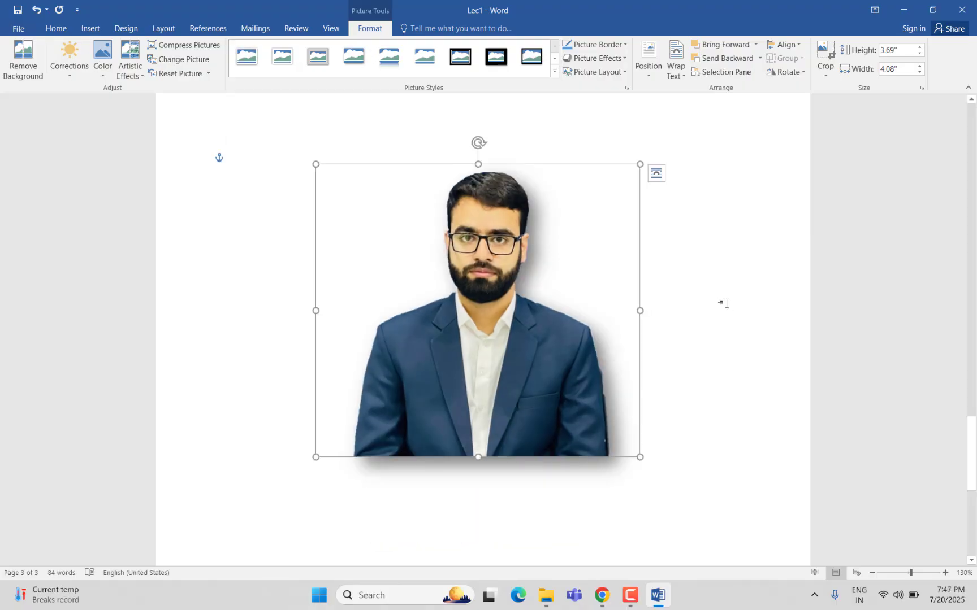
# Undo the portrait's crop and its drop shadow style
pyautogui.hotkey('ctrl', 'z')
pyautogui.hotkey('ctrl', 'z')
pyautogui.hotkey('ctrl', 'z')
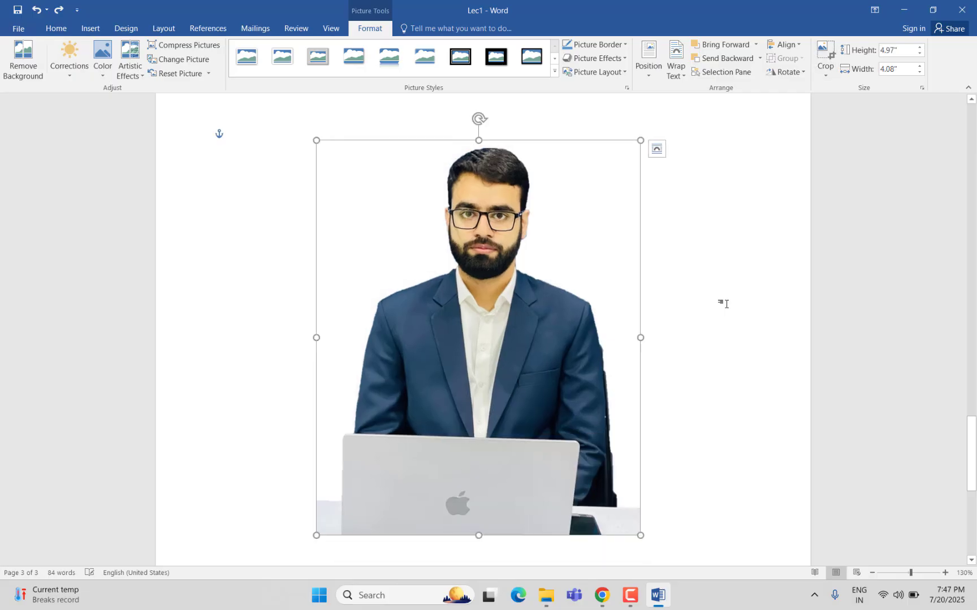
# Crop the portrait from its bottom edge up to the top of the laptop and shift the picture slightly up the page
pyautogui.click(700, 325)
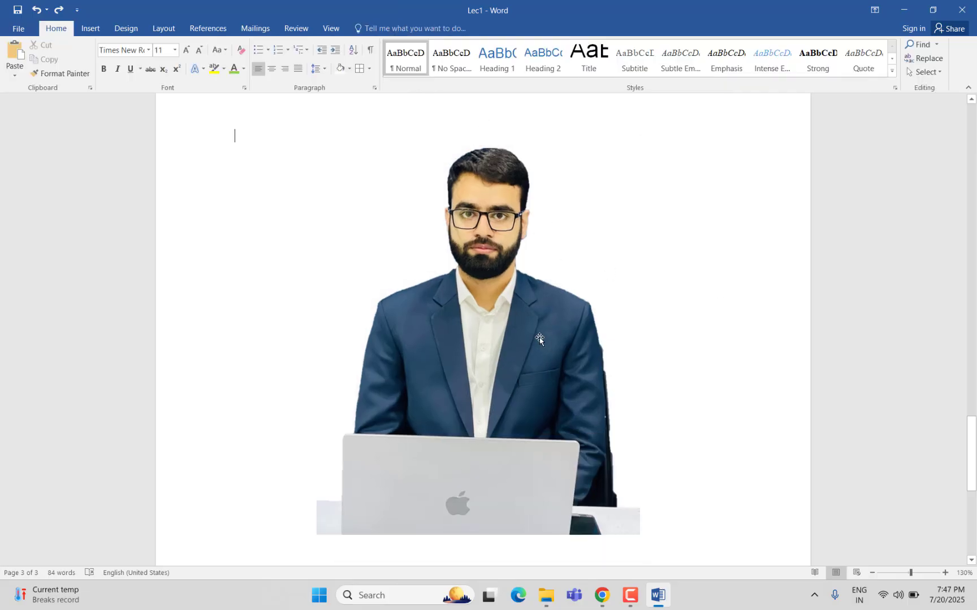
pyautogui.doubleClick(539, 339)
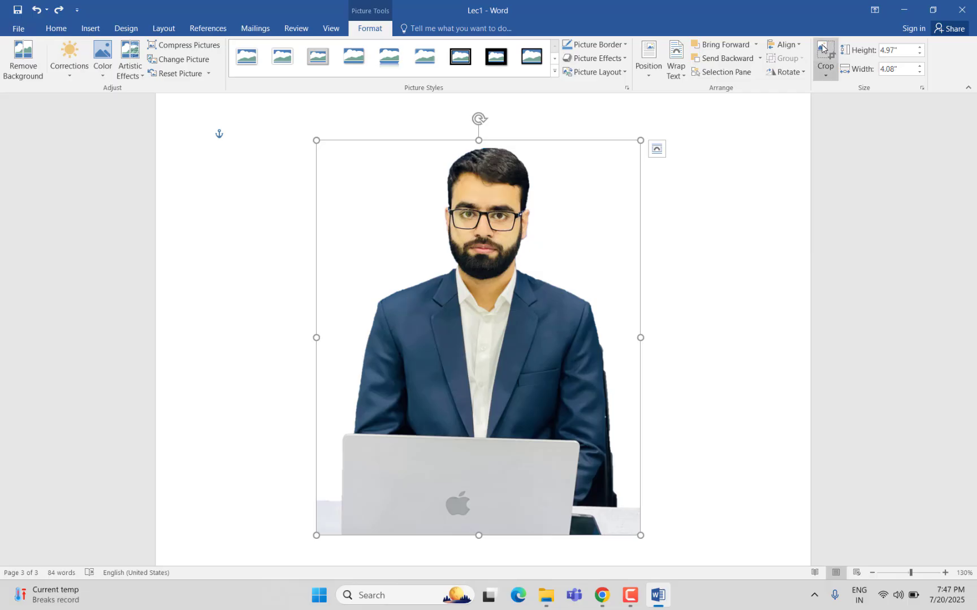
pyautogui.click(822, 49)
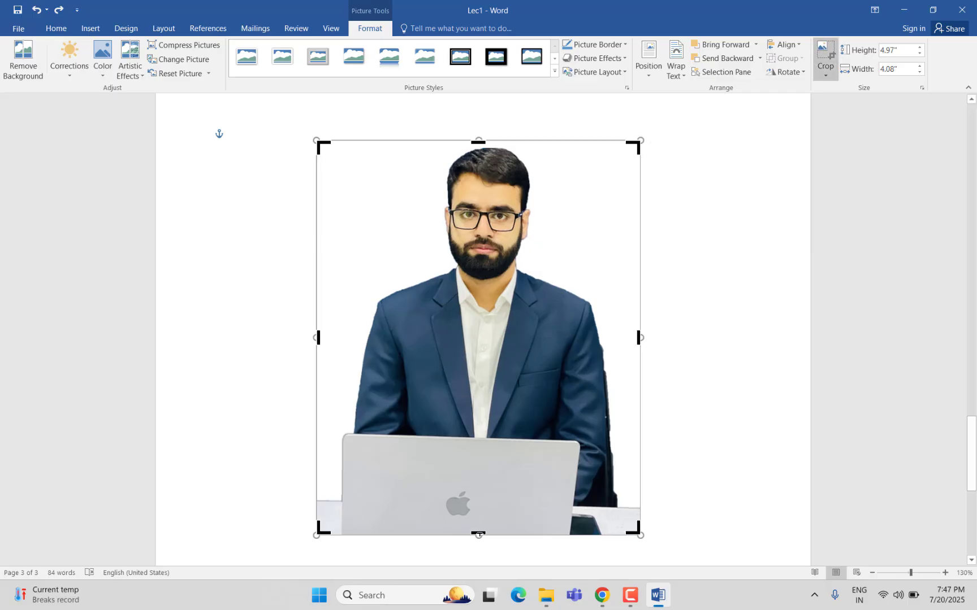
pyautogui.moveTo(479, 533); pyautogui.dragTo(486, 438)
pyautogui.click(758, 356)
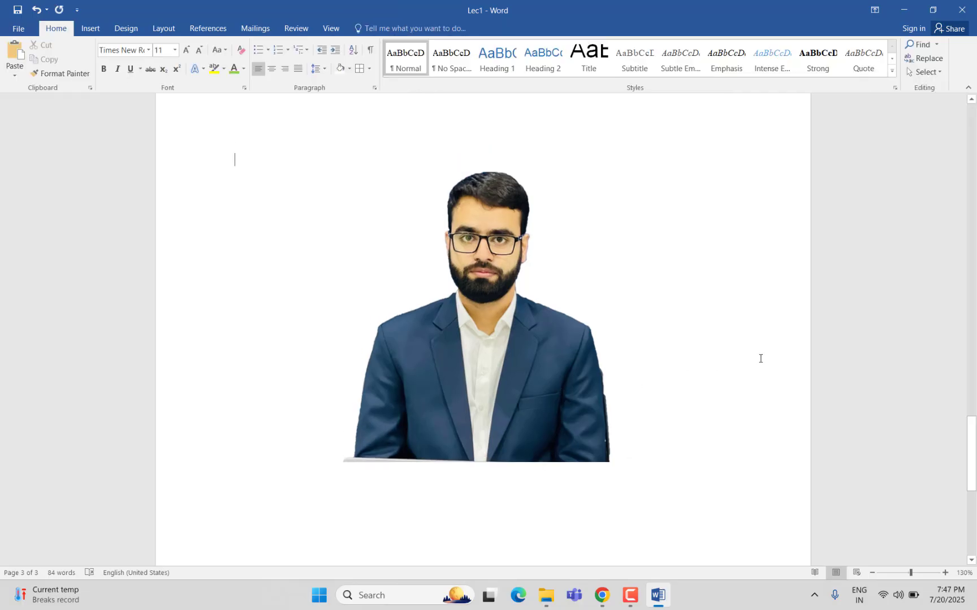
pyautogui.scroll(2, 760, 359)
pyautogui.moveTo(533, 393); pyautogui.dragTo(532, 361)
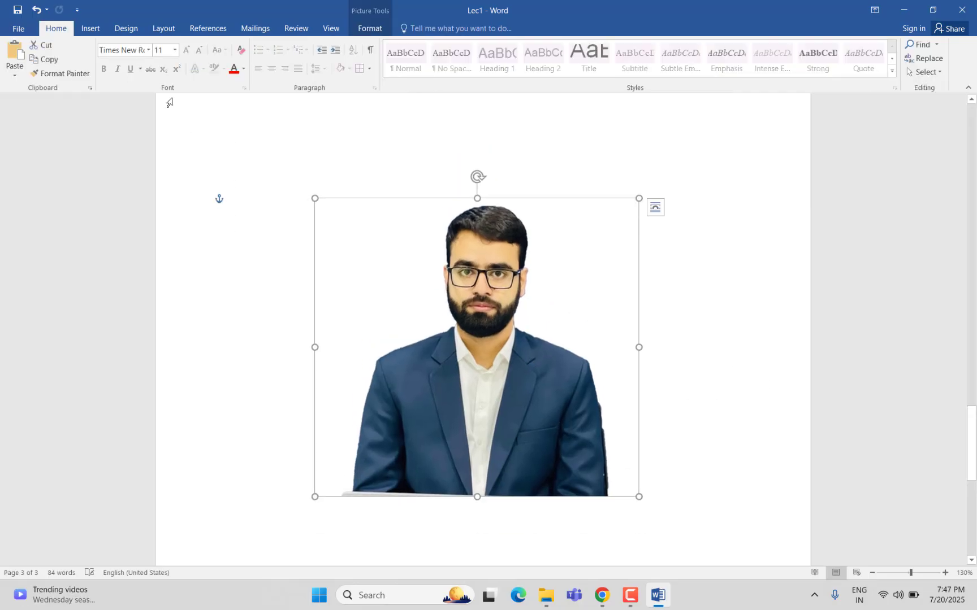
# Draw a rectangle over the portrait and resize it to about 3.83" high by 3.29" wide
pyautogui.click(90, 29)
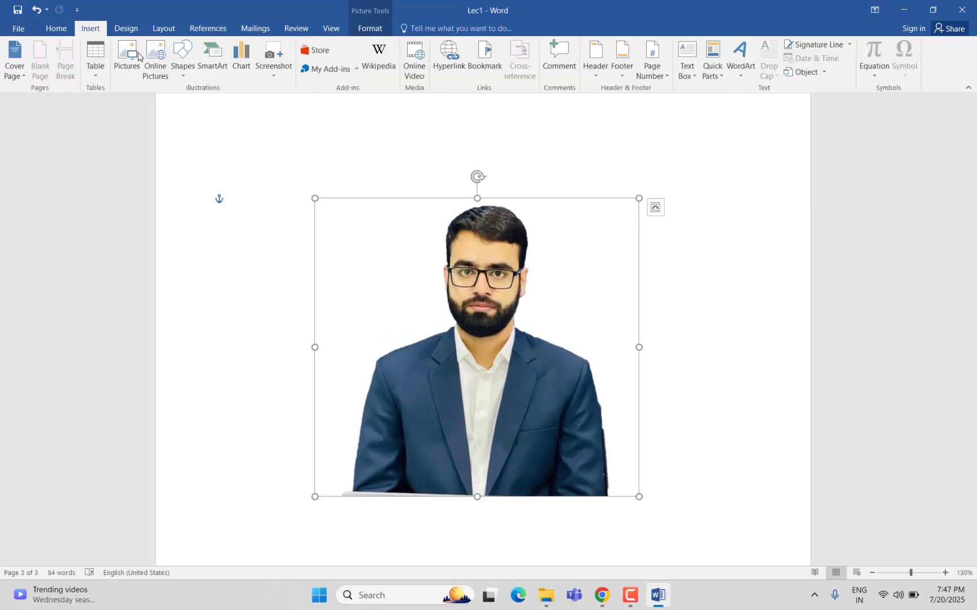
pyautogui.click(195, 61)
pyautogui.click(214, 105)
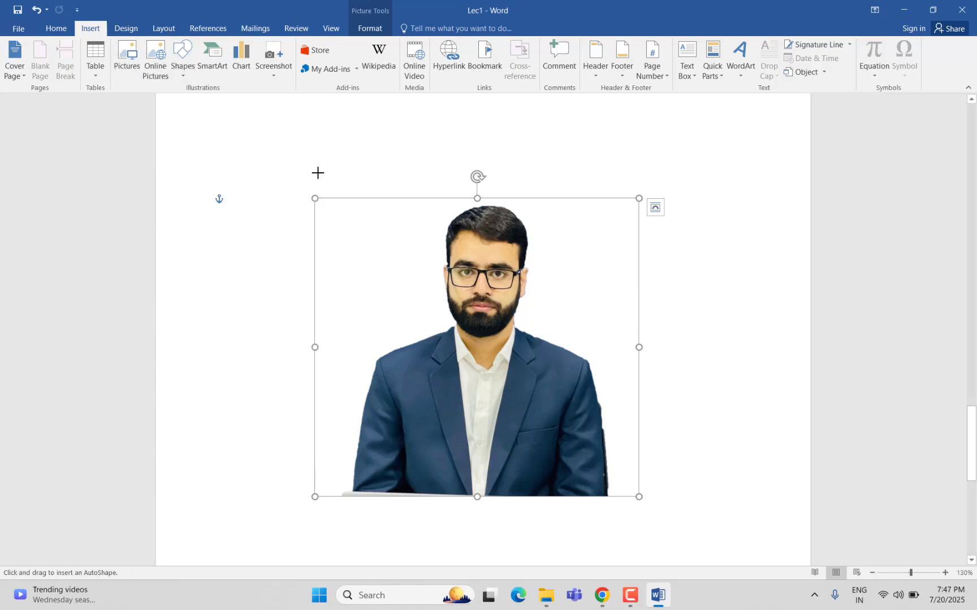
pyautogui.moveTo(315, 155)
pyautogui.mouseDown()
pyautogui.moveTo(626, 425)
pyautogui.moveTo(631, 499)
pyautogui.moveTo(609, 496)
pyautogui.mouseUp()
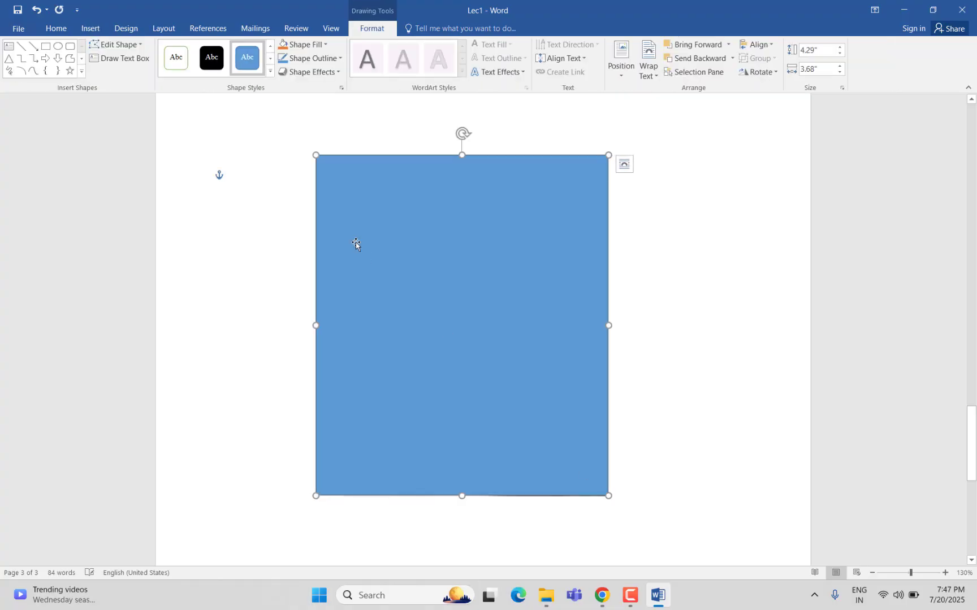
pyautogui.moveTo(316, 154); pyautogui.dragTo(346, 191)
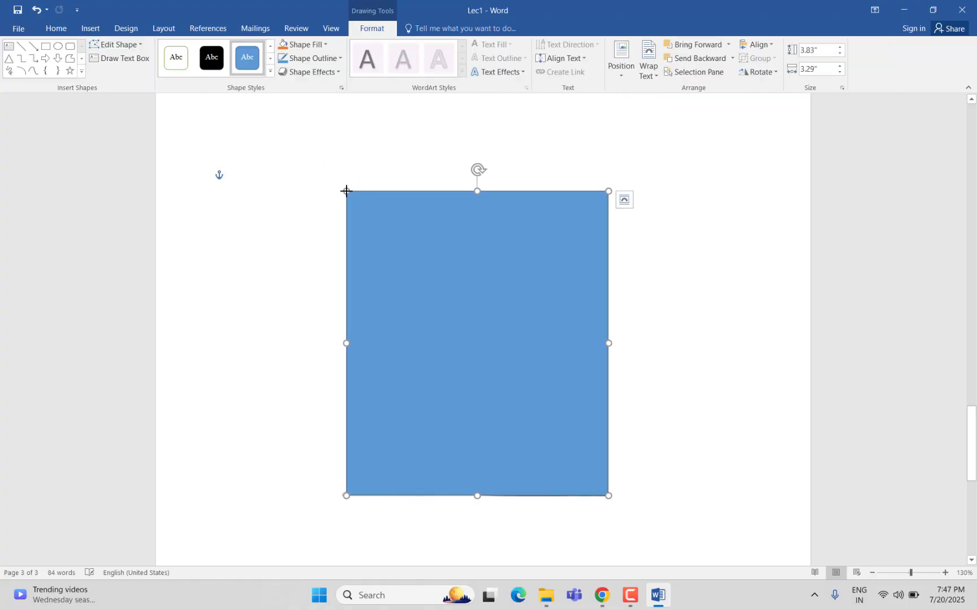
# Send the blue rectangle behind the portrait and nudge the portrait slightly left and up to align it with the rectangle
pyautogui.click(710, 61)
pyautogui.click(706, 388)
pyautogui.click(491, 400)
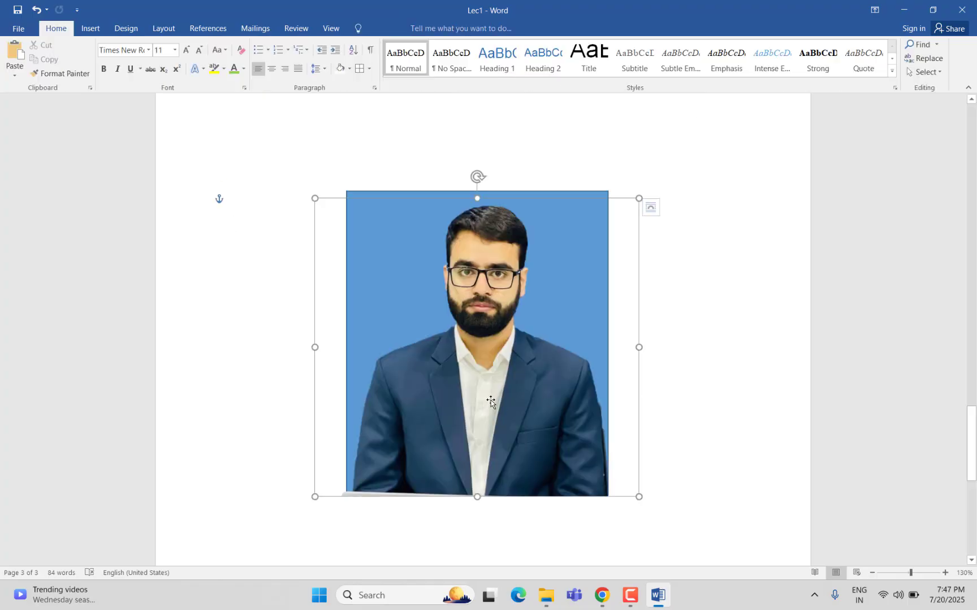
pyautogui.press('Left')
pyautogui.press('Left')
pyautogui.press('Left')
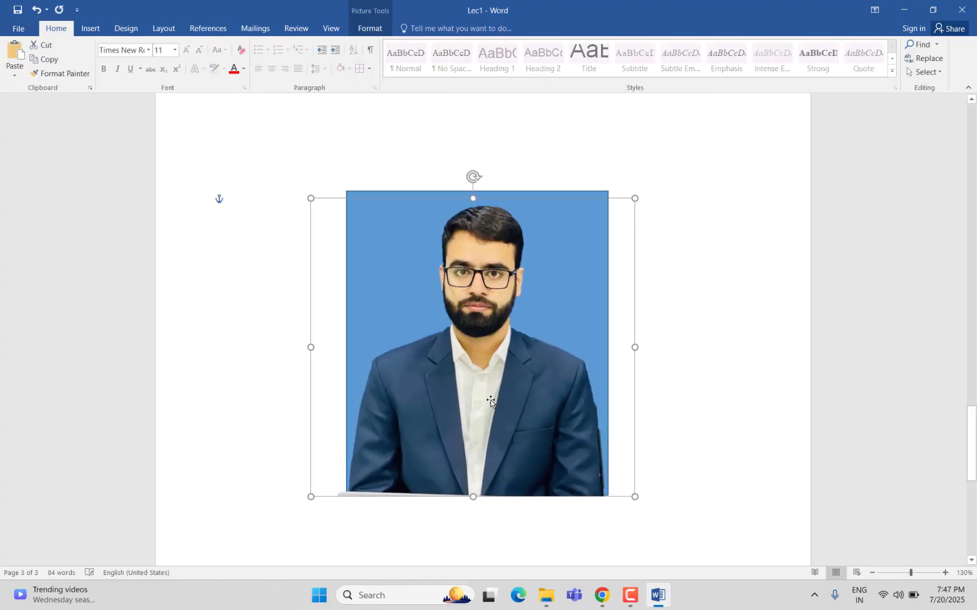
pyautogui.press('Up')
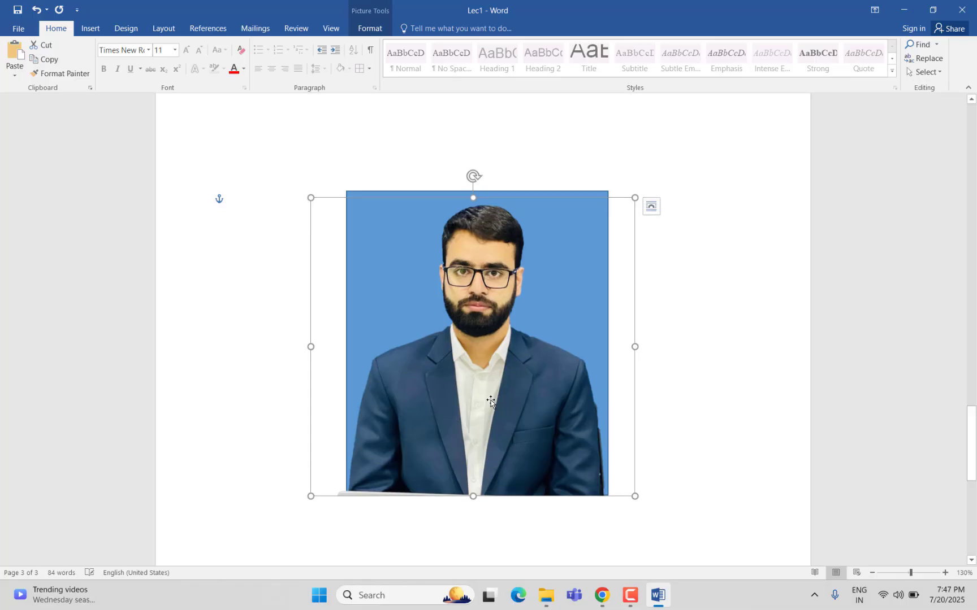
# Delete the portrait and the blue rectangle behind it from the page
pyautogui.click(661, 321)
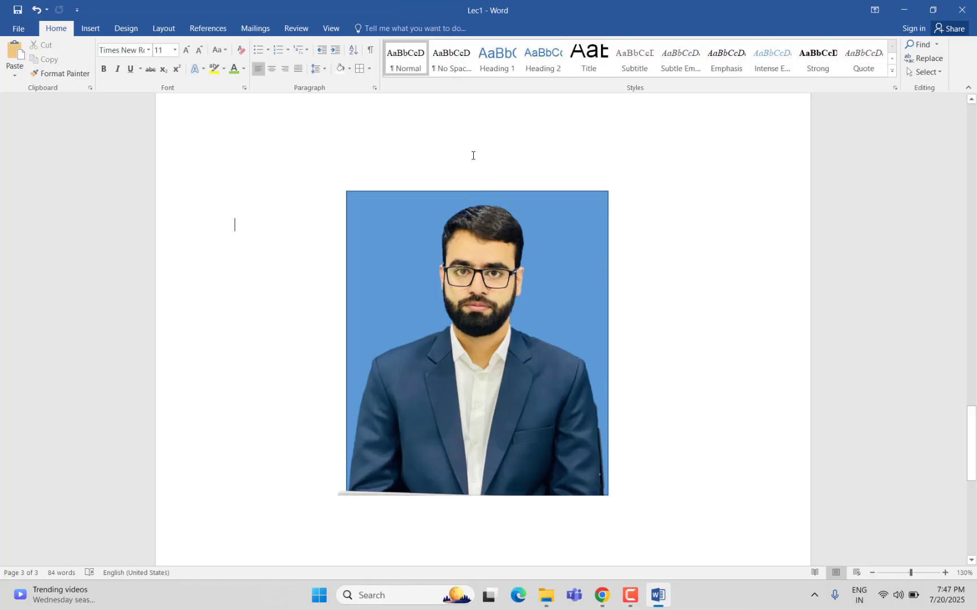
pyautogui.moveTo(735, 171); pyautogui.dragTo(386, 432)
pyautogui.press('Delete')
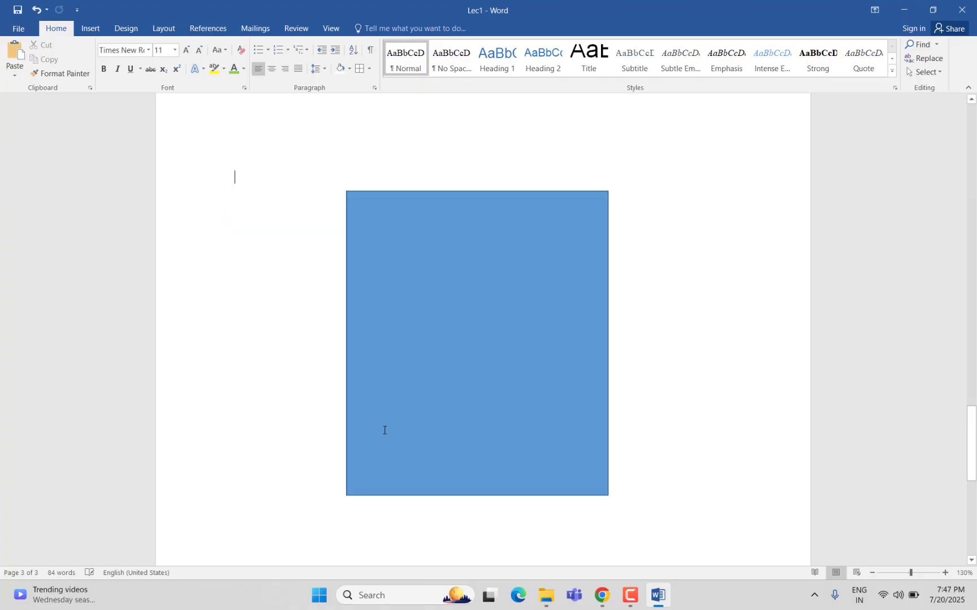
# Draw a rectangle about 2.97" high by 2.99" wide on the empty page and fill it with the lightest gold theme colour
pyautogui.click(94, 34)
pyautogui.click(195, 65)
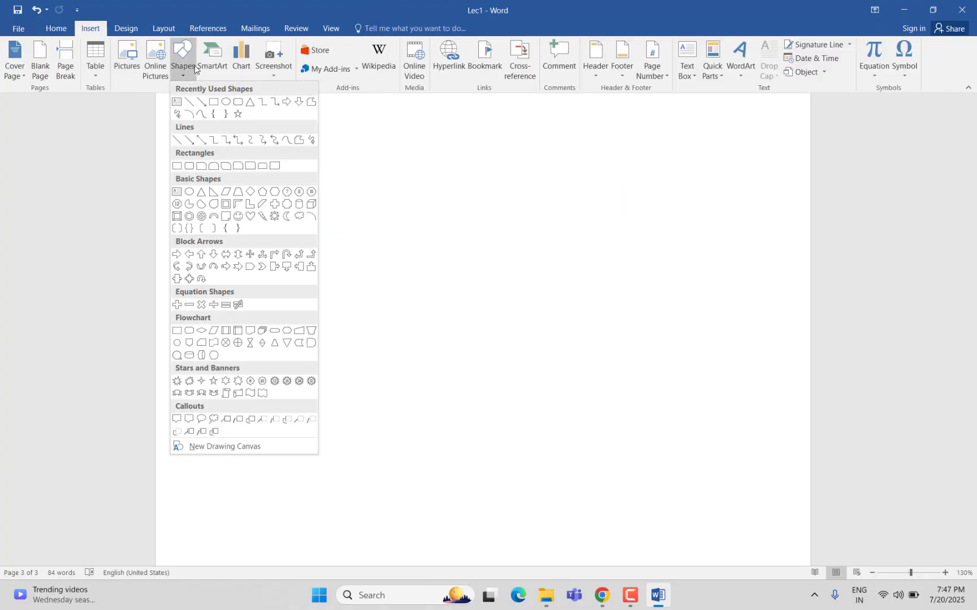
pyautogui.click(218, 107)
pyautogui.moveTo(336, 157); pyautogui.dragTo(574, 394)
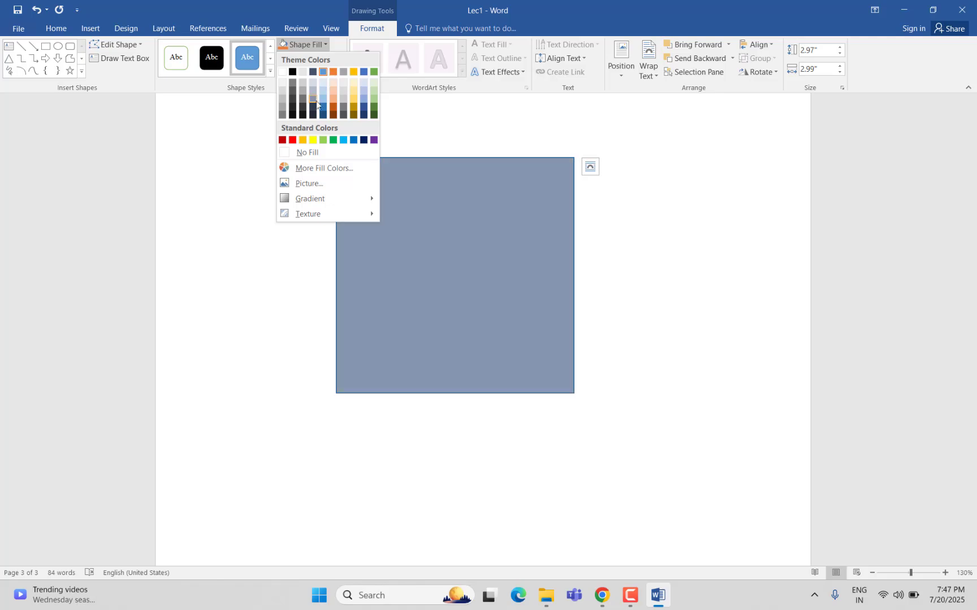
pyautogui.click(354, 84)
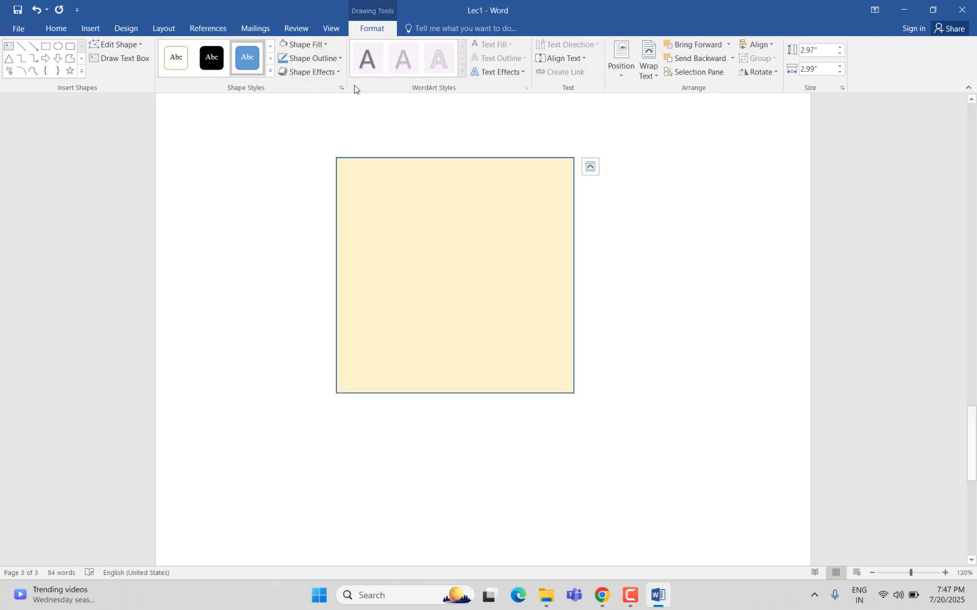
# Give the rectangle a light green outline with a 6 pt weight
pyautogui.click(340, 59)
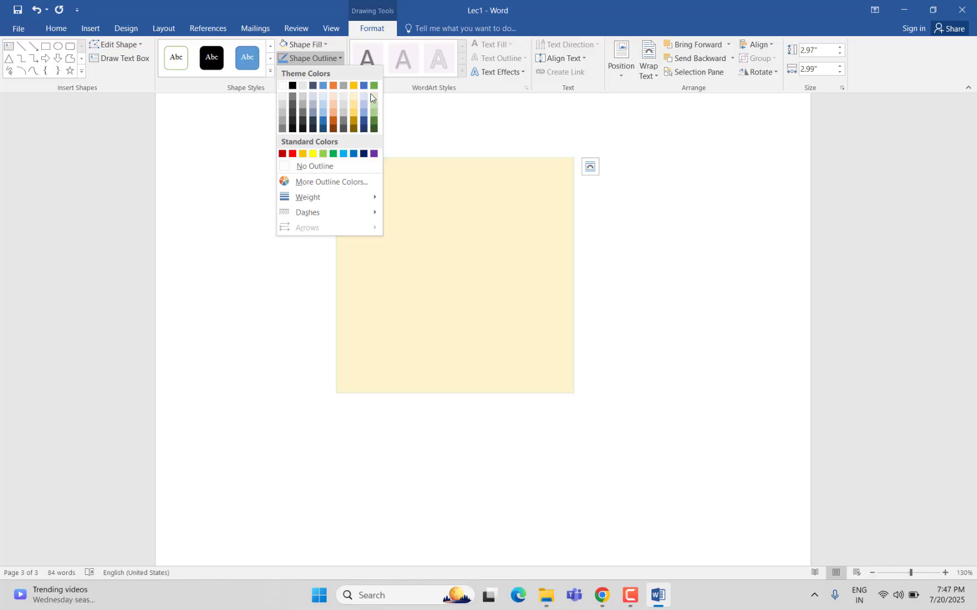
pyautogui.click(374, 112)
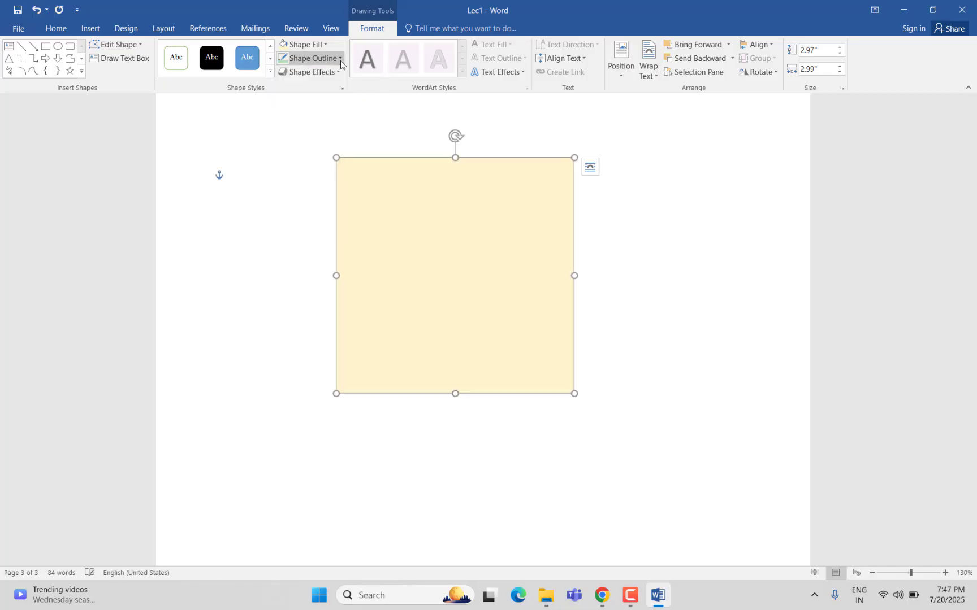
pyautogui.click(341, 62)
pyautogui.moveTo(369, 199)
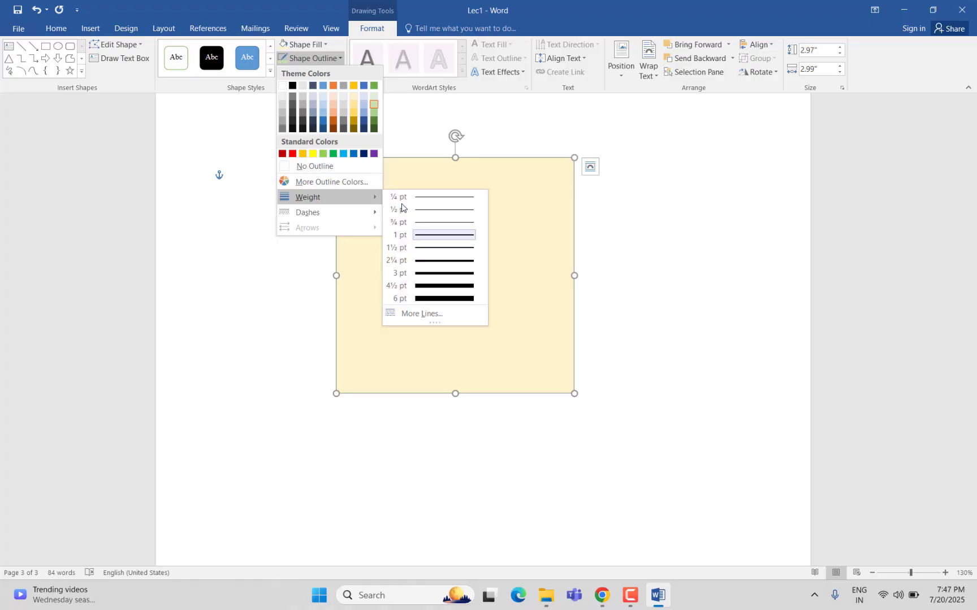
pyautogui.click(430, 298)
# Look through the outline dash styles and the shape effects, such as shadow and bevel, without applying any to the rectangle
pyautogui.click(341, 58)
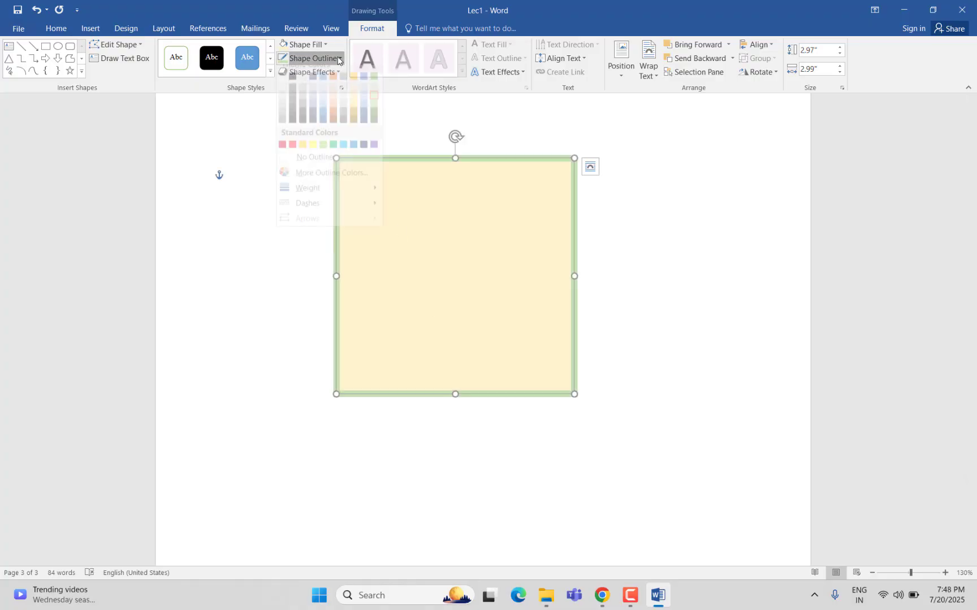
pyautogui.moveTo(373, 214)
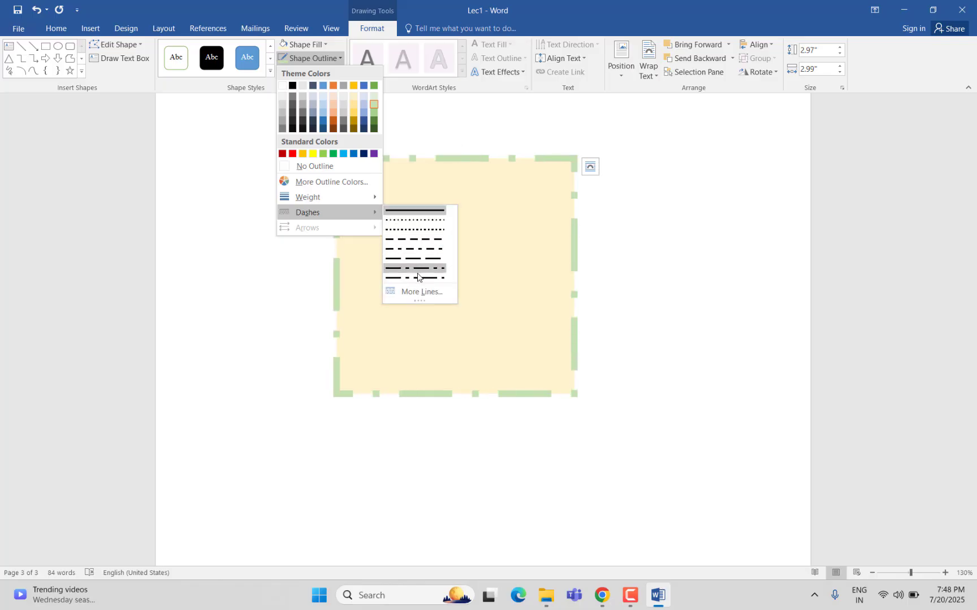
pyautogui.click(585, 267)
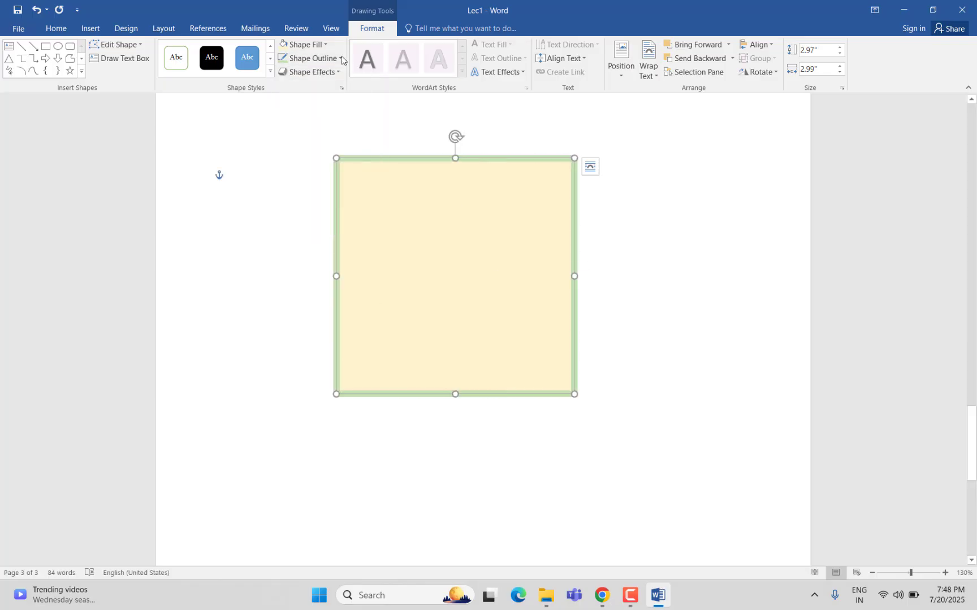
pyautogui.click(335, 74)
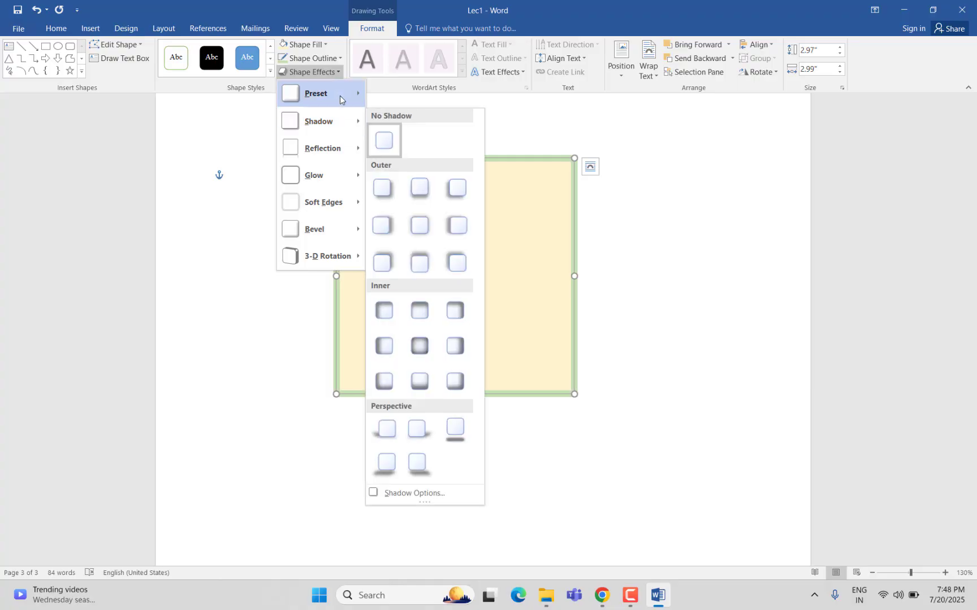
pyautogui.moveTo(339, 94)
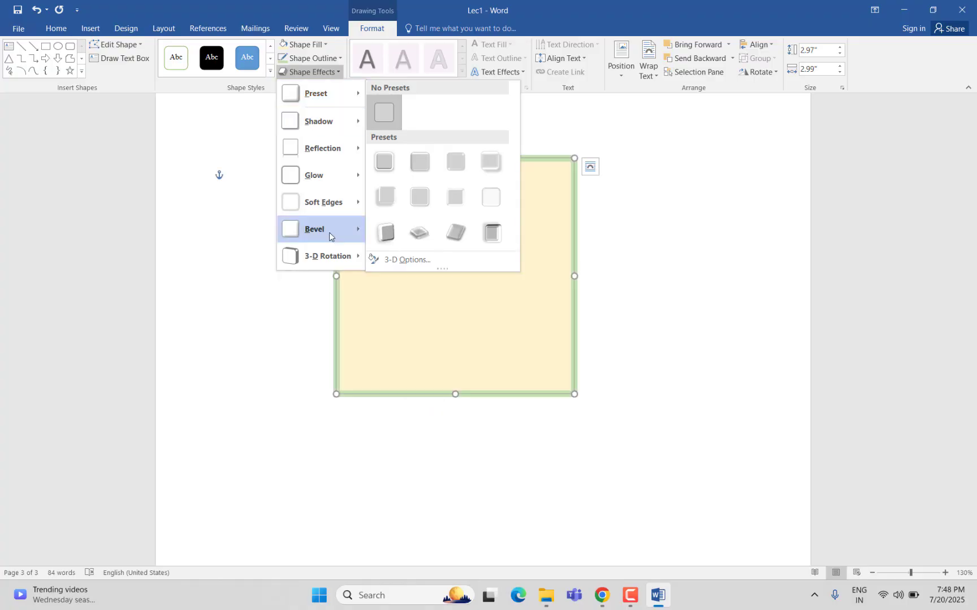
pyautogui.click(734, 285)
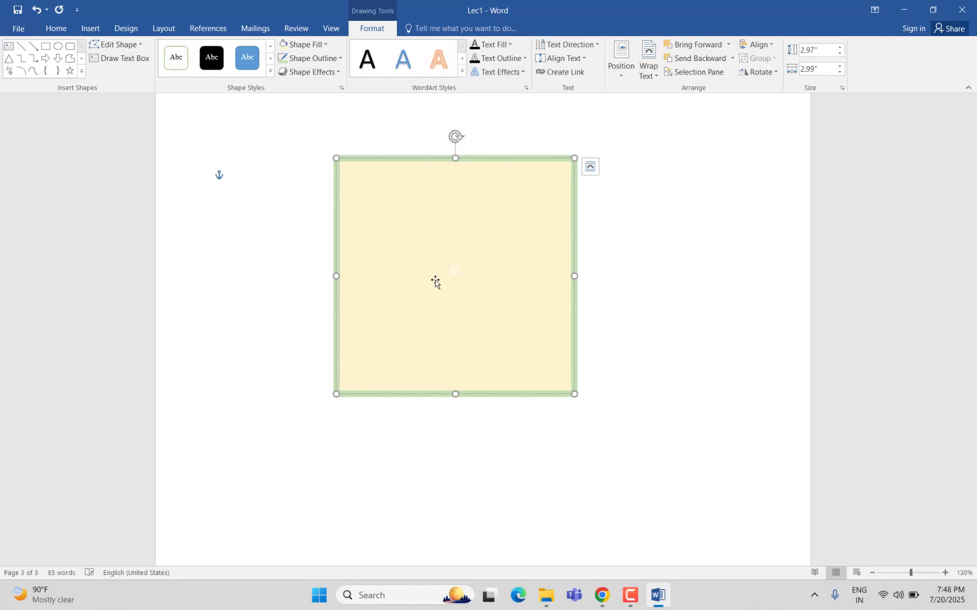
# Enter the text hI in the rectangle, apply the black fill WordArt style to it, and add the last preset bevel text effect
pyautogui.moveTo(481, 275); pyautogui.dragTo(406, 272)
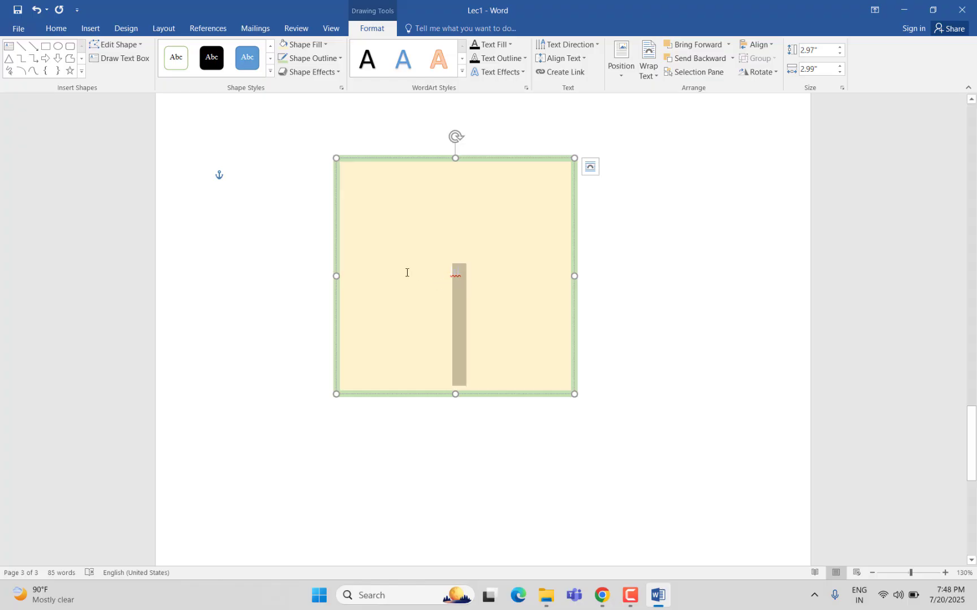
pyautogui.click(368, 58)
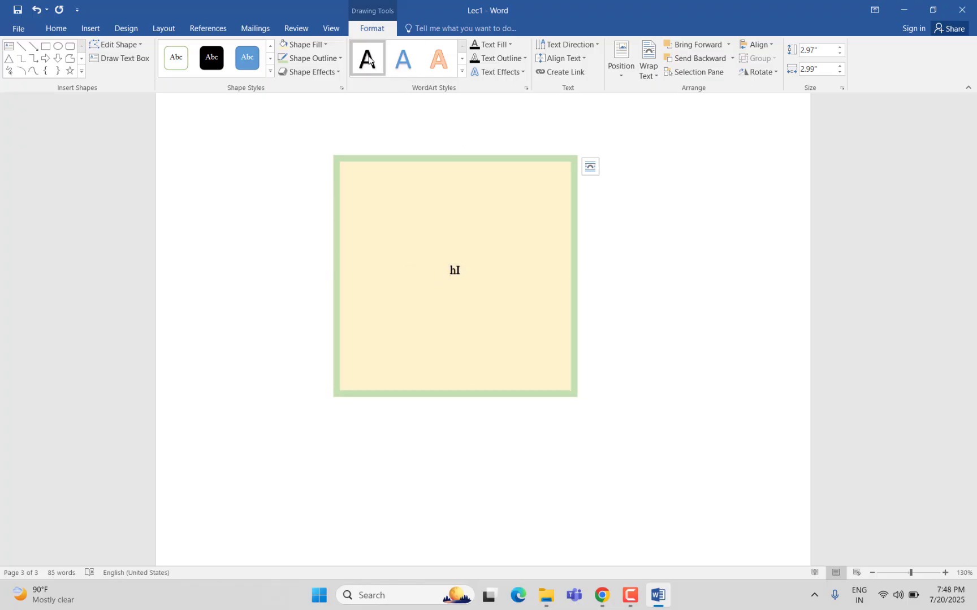
pyautogui.click(524, 73)
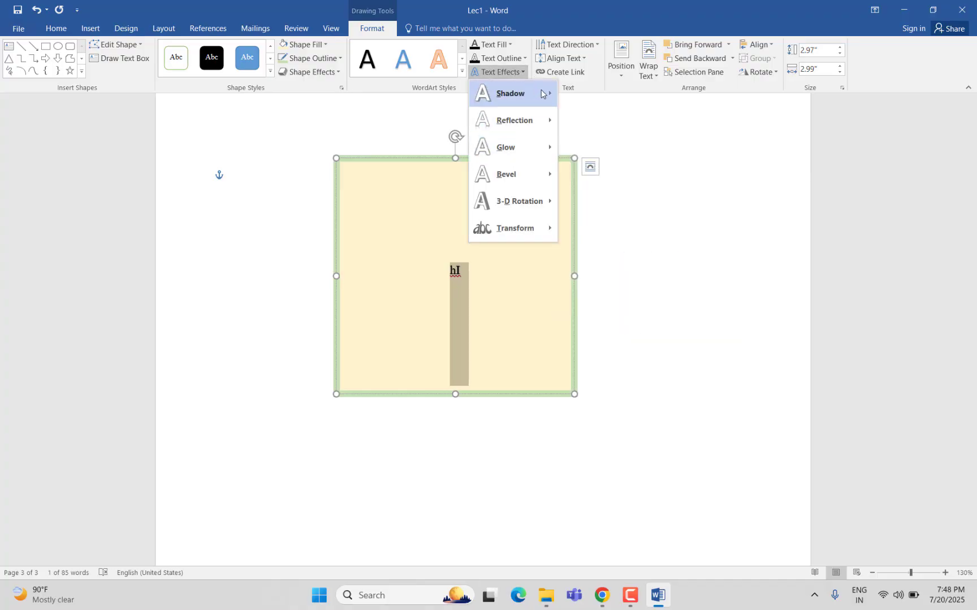
pyautogui.moveTo(530, 179)
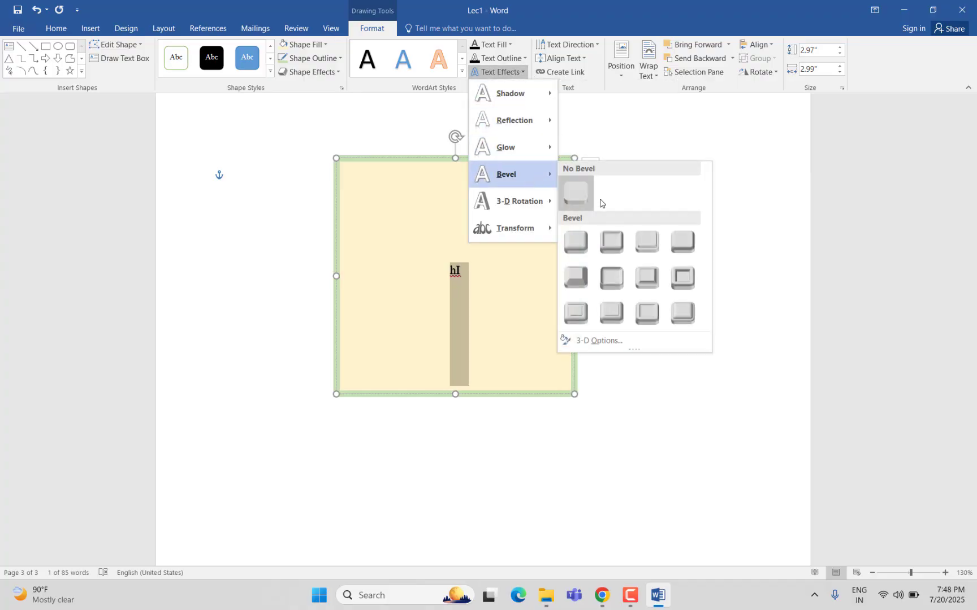
pyautogui.click(684, 312)
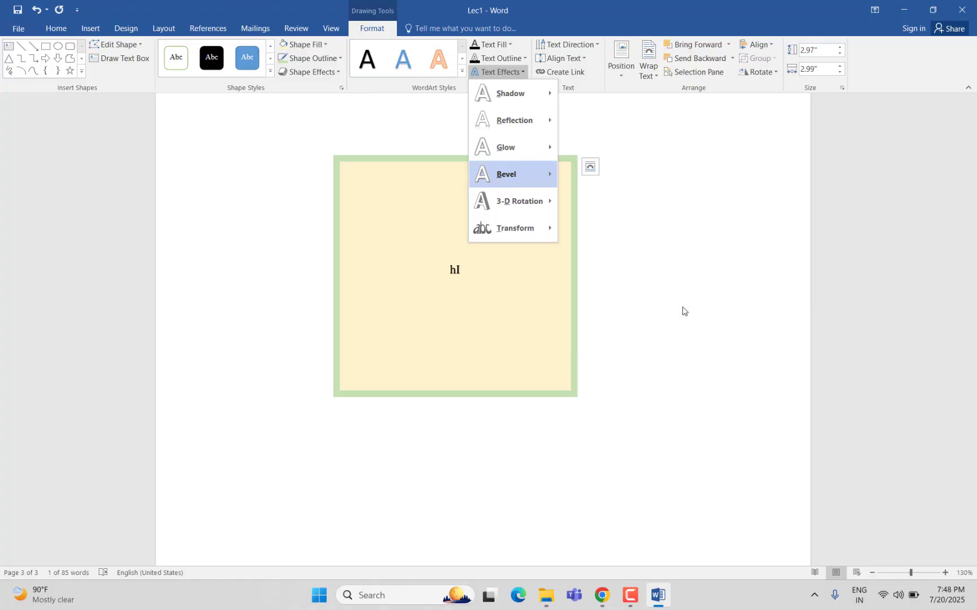
pyautogui.click(630, 301)
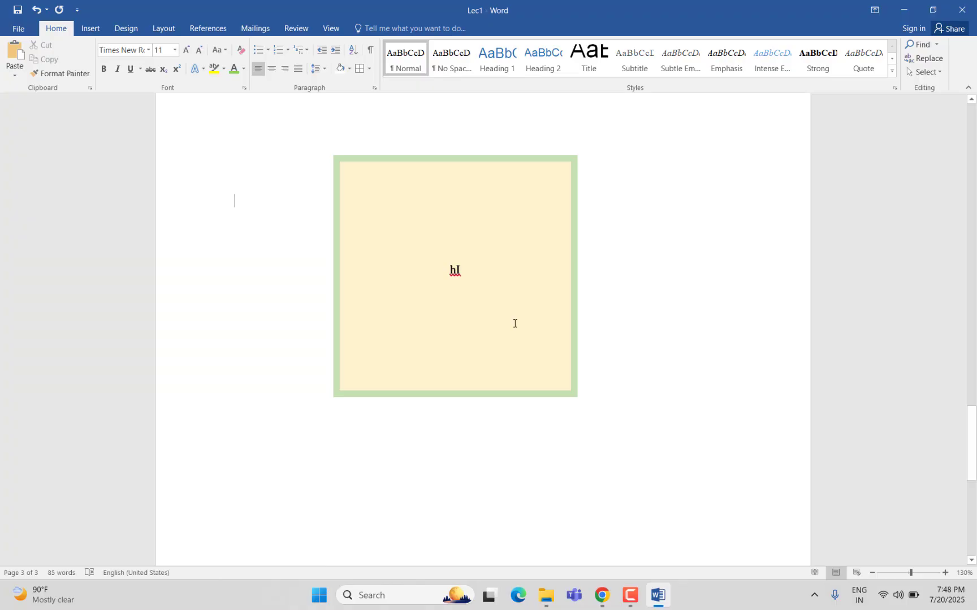
# Delete the gold rectangle together with its text
pyautogui.click(563, 379)
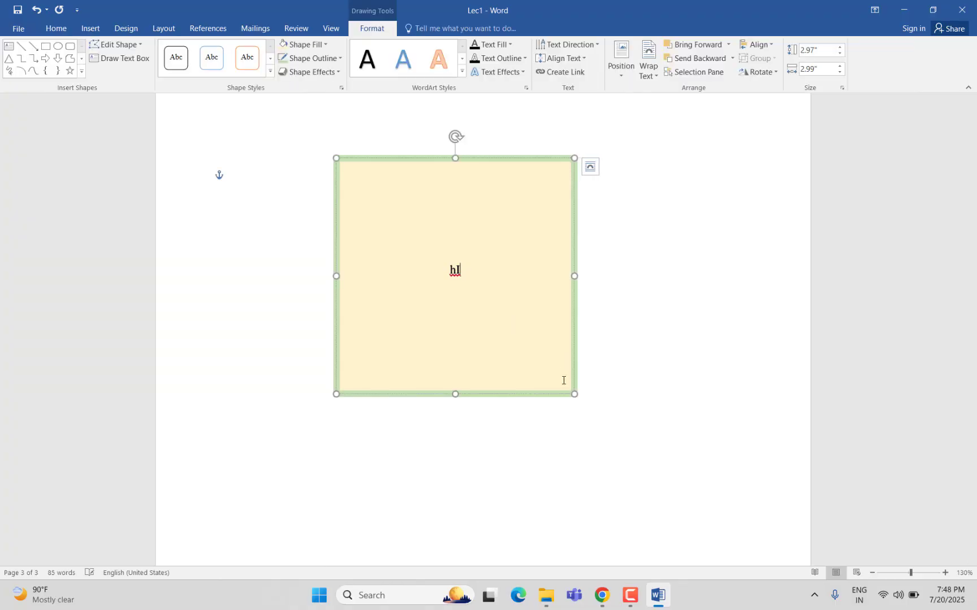
pyautogui.click(550, 397)
pyautogui.click(551, 395)
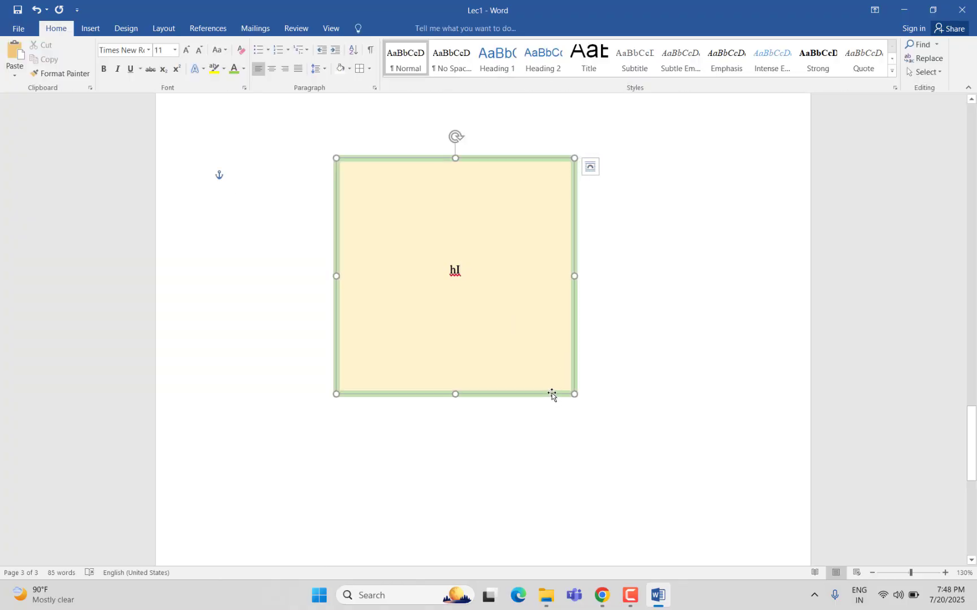
pyautogui.press('Delete')
# Draw a flat, wide ellipse about 0.79" high by 2.72" wide on the page
pyautogui.click(89, 28)
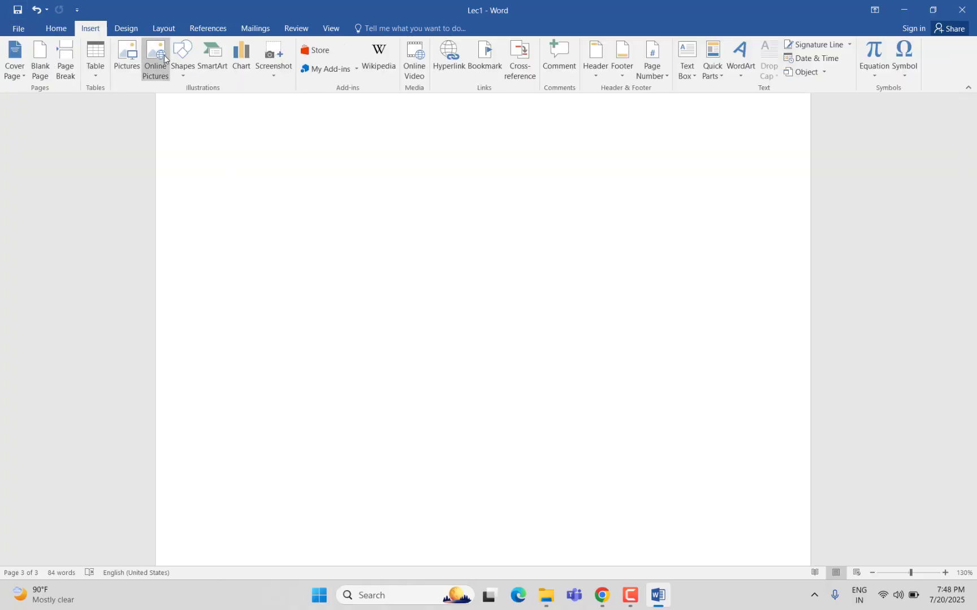
pyautogui.click(183, 60)
pyautogui.click(233, 104)
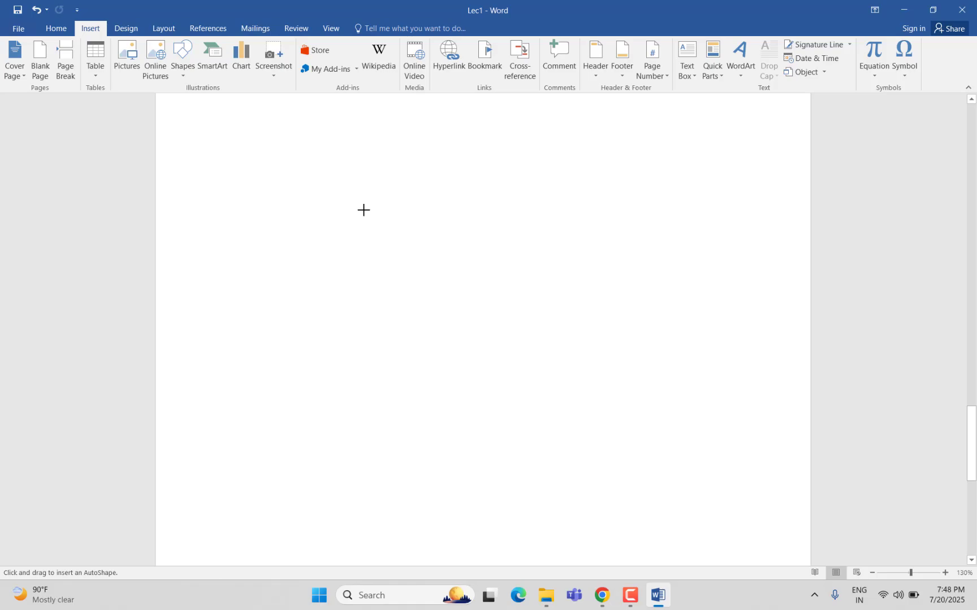
pyautogui.moveTo(363, 210)
pyautogui.mouseDown()
pyautogui.moveTo(582, 346)
pyautogui.moveTo(467, 272)
pyautogui.moveTo(639, 363)
pyautogui.moveTo(405, 216)
pyautogui.moveTo(704, 383)
pyautogui.moveTo(427, 236)
pyautogui.moveTo(689, 391)
pyautogui.moveTo(490, 290)
pyautogui.moveTo(458, 308)
pyautogui.moveTo(580, 273)
pyautogui.mouseUp()
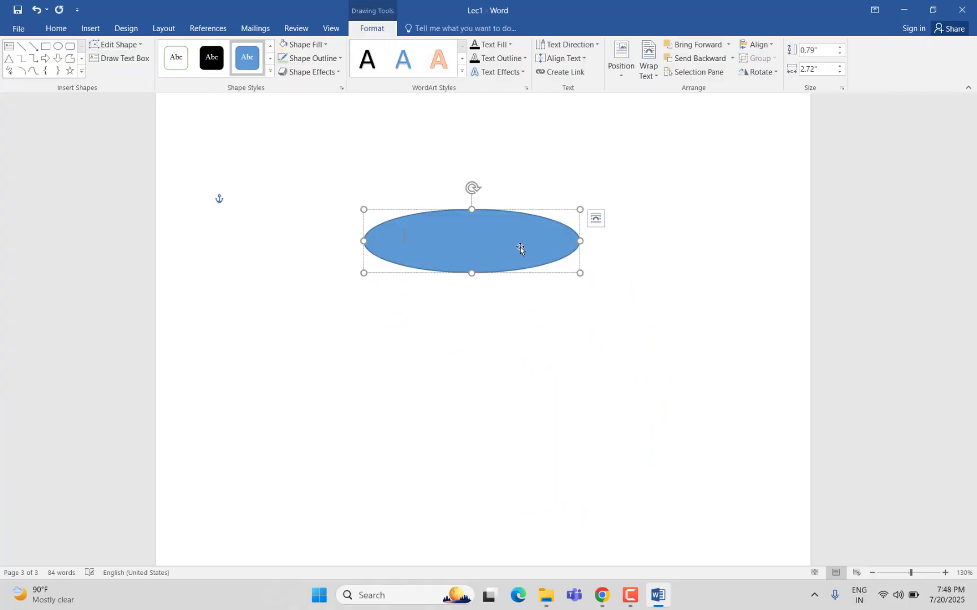
# Delete the blue ellipse from the page
pyautogui.click(523, 349)
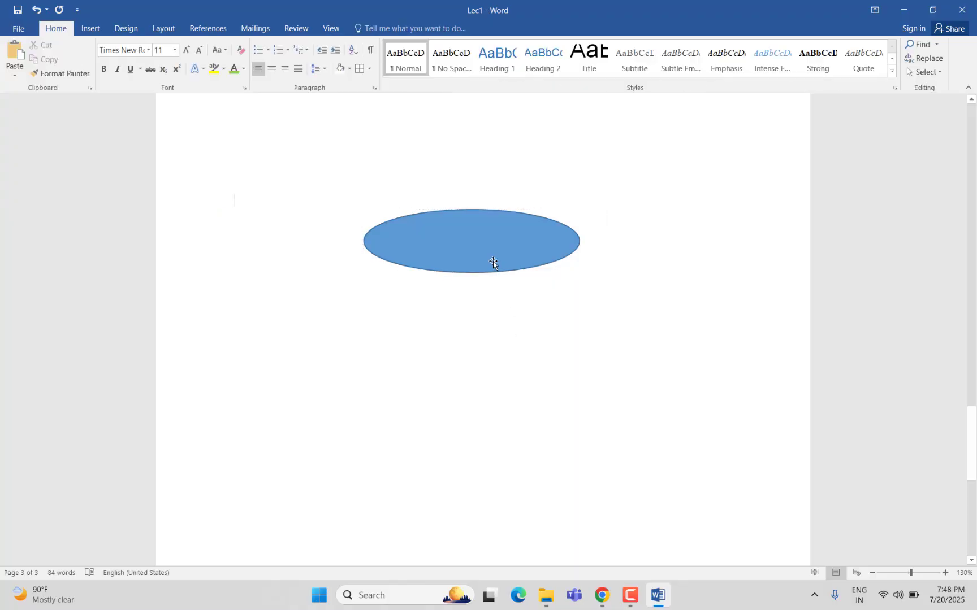
pyautogui.click(493, 261)
pyautogui.press('Delete')
# Draw a perfect circle about 2.32" in diameter in the upper part of the page
pyautogui.click(91, 29)
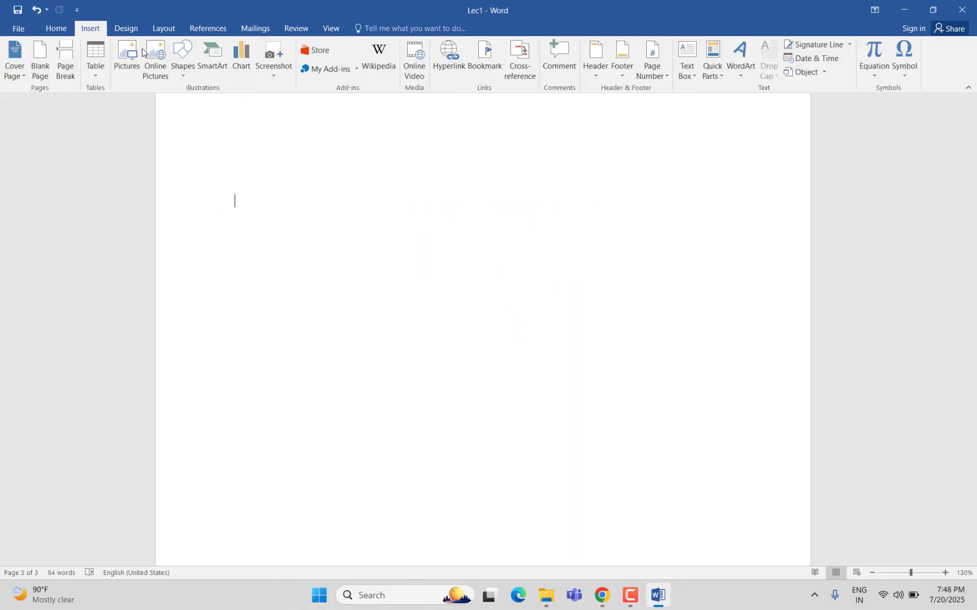
pyautogui.click(183, 57)
pyautogui.click(227, 102)
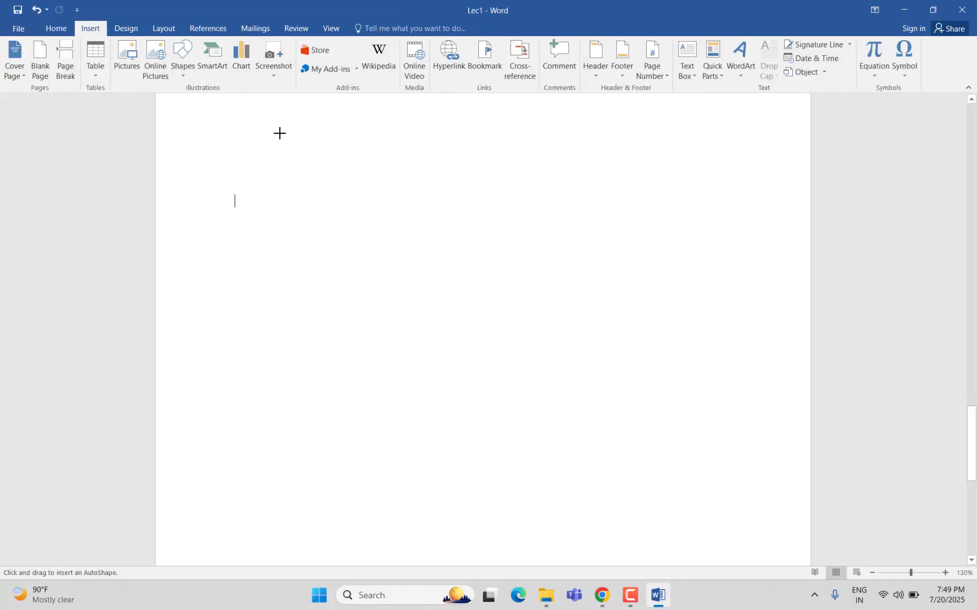
pyautogui.moveTo(311, 150)
pyautogui.mouseDown()
pyautogui.moveTo(538, 316)
pyautogui.moveTo(425, 278)
pyautogui.moveTo(628, 410)
pyautogui.moveTo(407, 369)
pyautogui.moveTo(560, 424)
pyautogui.moveTo(528, 312)
pyautogui.moveTo(510, 314)
pyautogui.moveTo(504, 296)
pyautogui.moveTo(475, 322)
pyautogui.moveTo(423, 321)
pyautogui.moveTo(395, 395)
pyautogui.moveTo(397, 264)
pyautogui.moveTo(418, 334)
pyautogui.mouseUp()
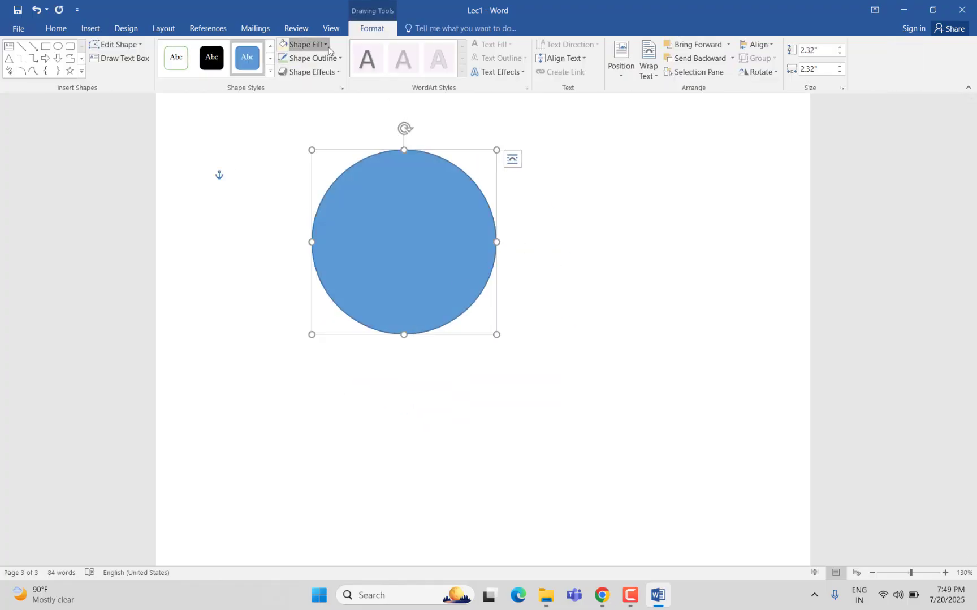
# Fill the circle with the portrait photo of the man at a laptop from the Downloads folder
pyautogui.click(328, 49)
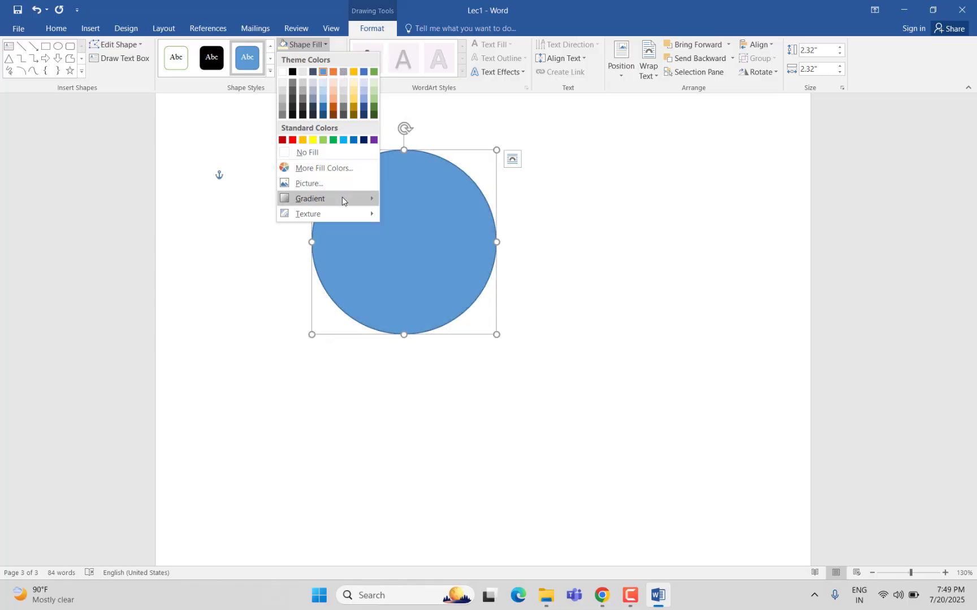
pyautogui.moveTo(342, 199)
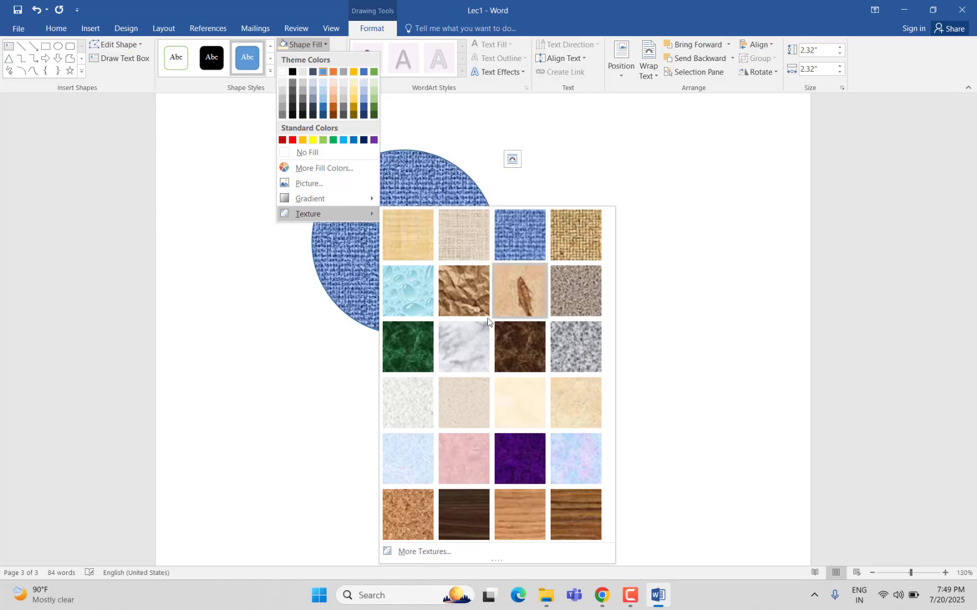
pyautogui.click(304, 184)
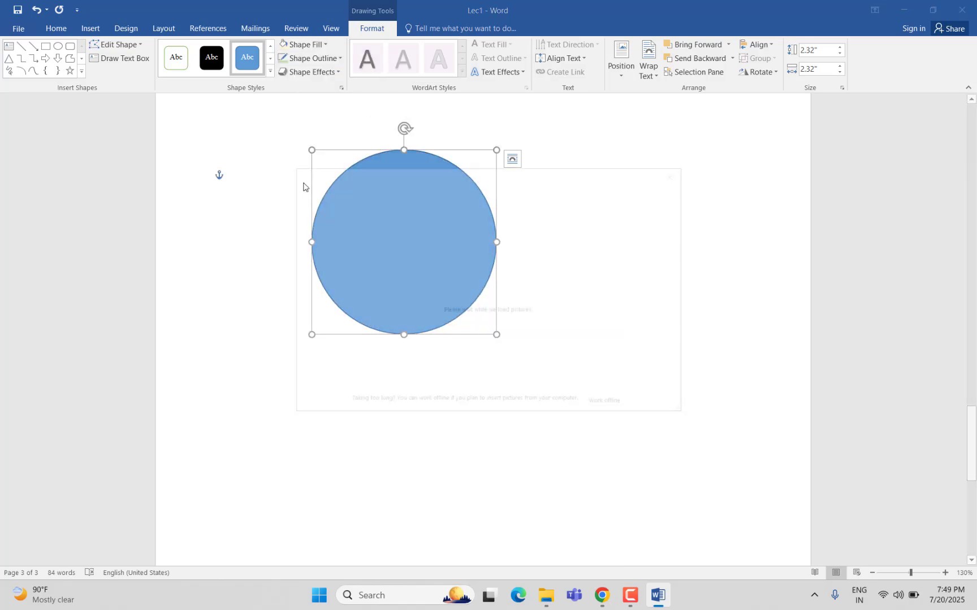
pyautogui.click(634, 416)
pyautogui.scroll(-10, 249, 174)
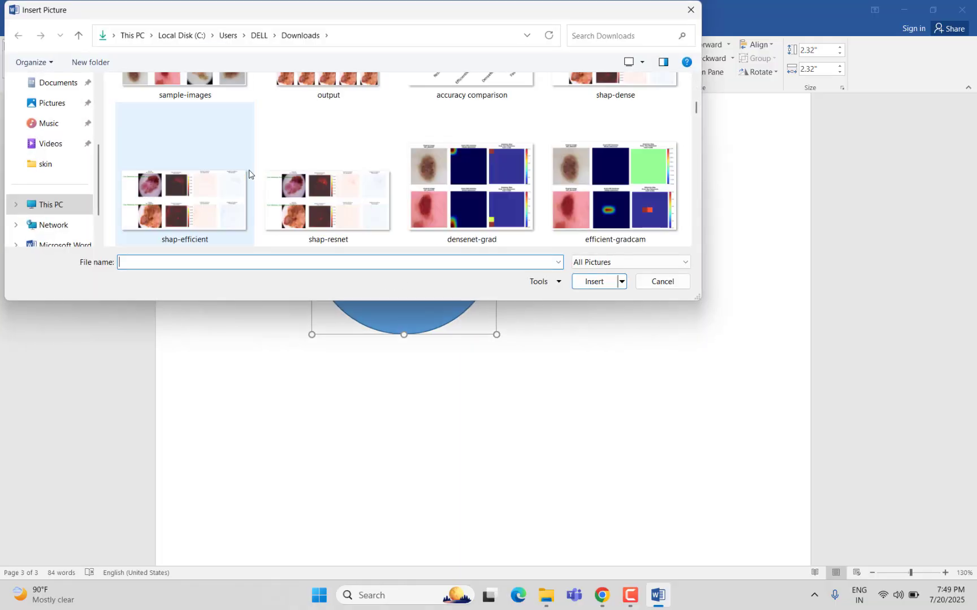
pyautogui.scroll(-5, 249, 173)
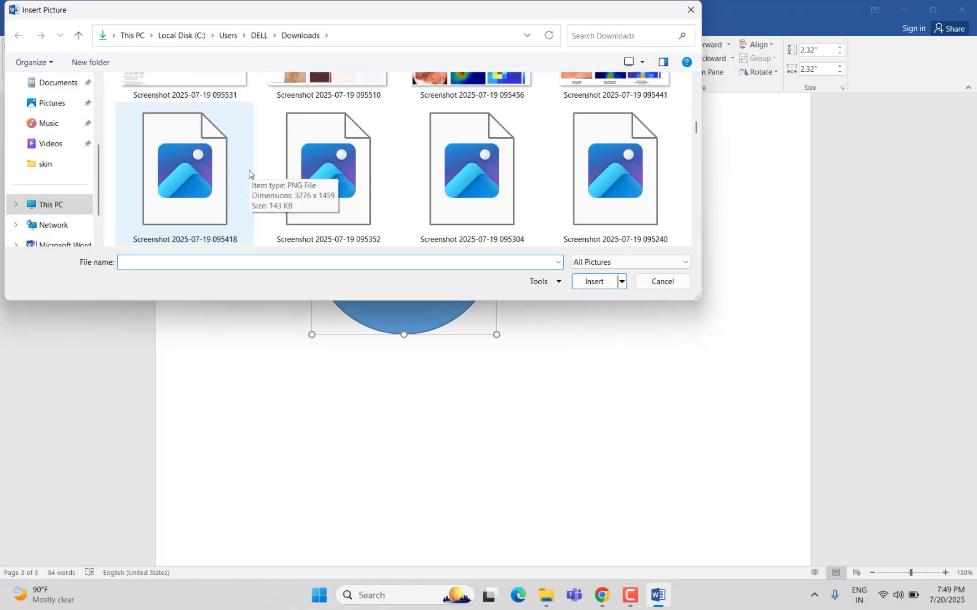
pyautogui.scroll(-8, 249, 174)
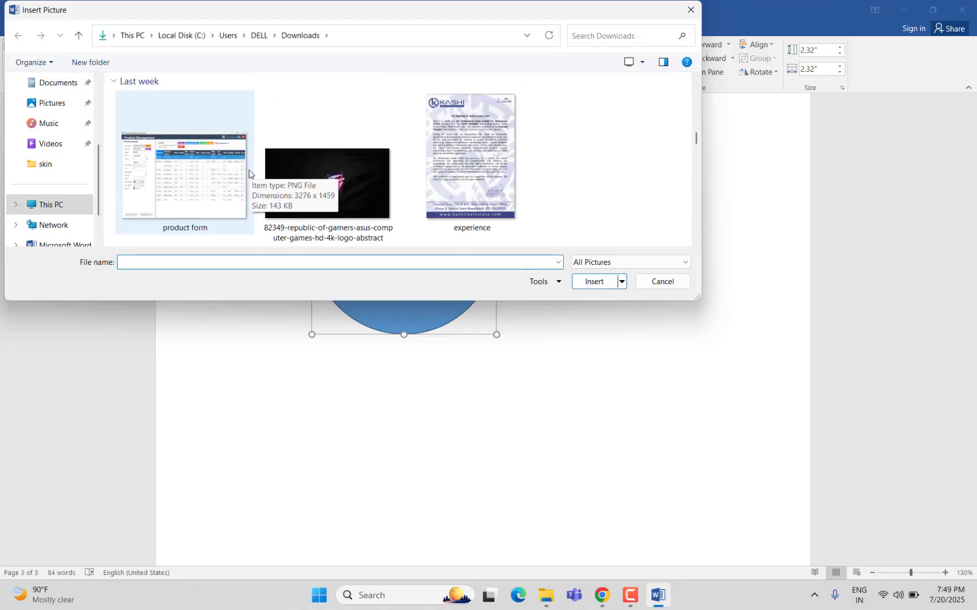
pyautogui.scroll(2, 250, 173)
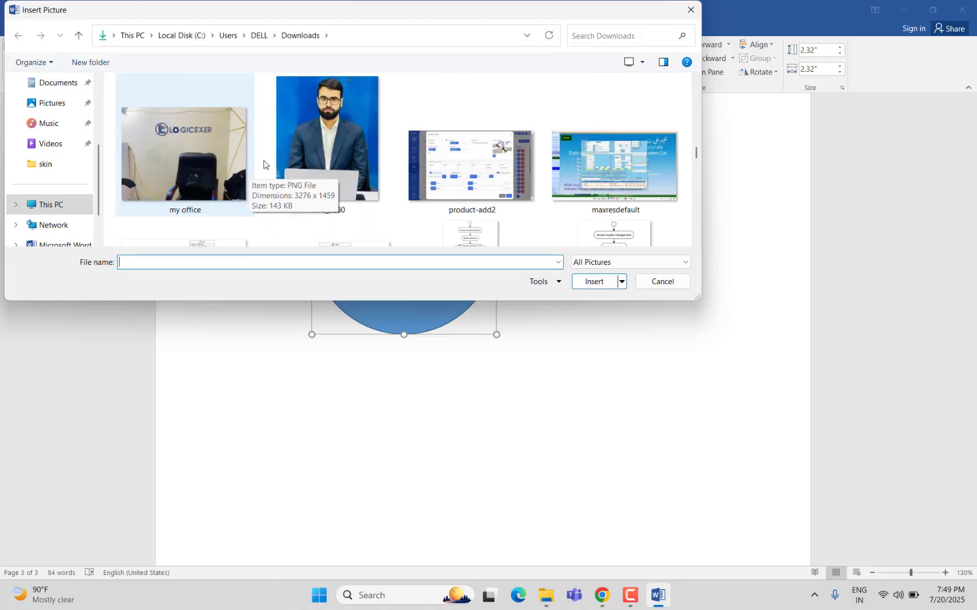
pyautogui.click(370, 120)
pyautogui.click(588, 282)
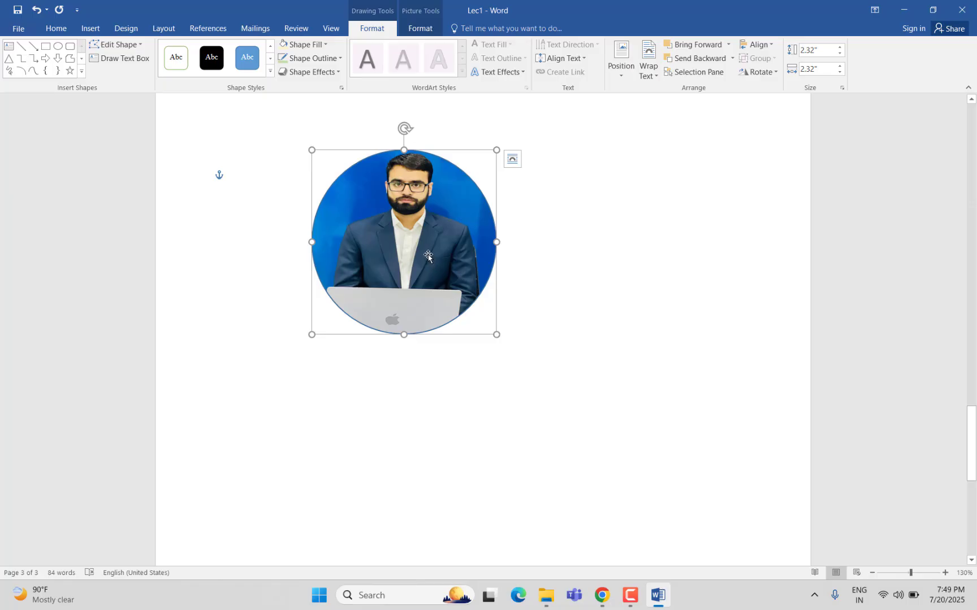
pyautogui.click(636, 265)
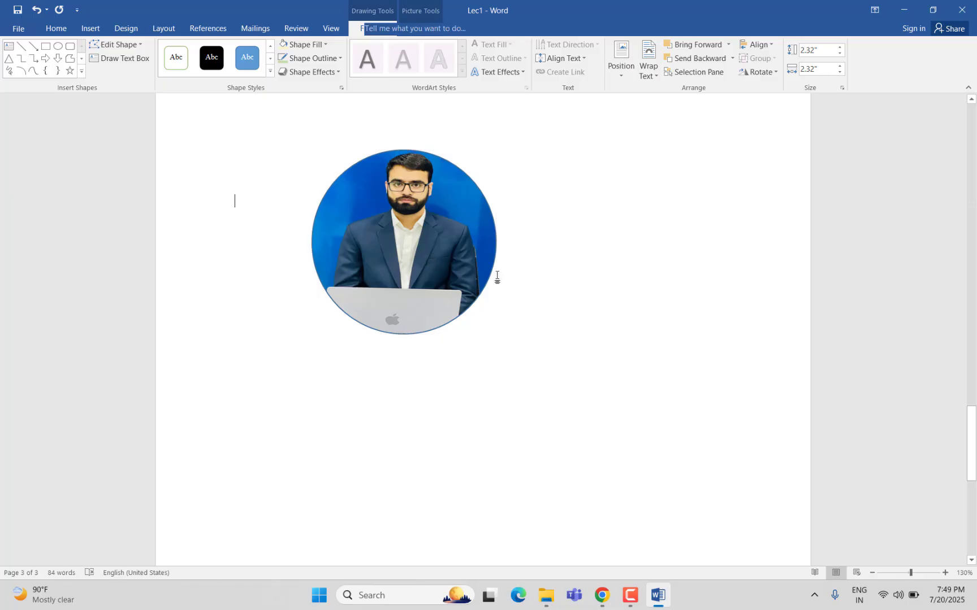
# Delete the picture-filled circle from the page
pyautogui.click(430, 258)
pyautogui.press('Delete')
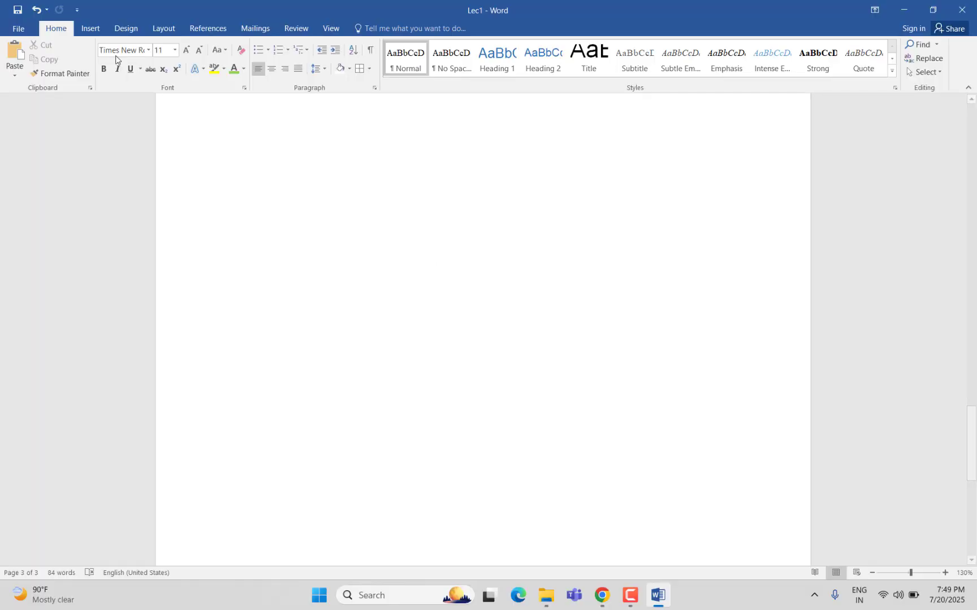
# Preview the Block Cycle and Text Cycle SmartArt layouts and choose Basic Cycle from the Cycle group
pyautogui.click(91, 29)
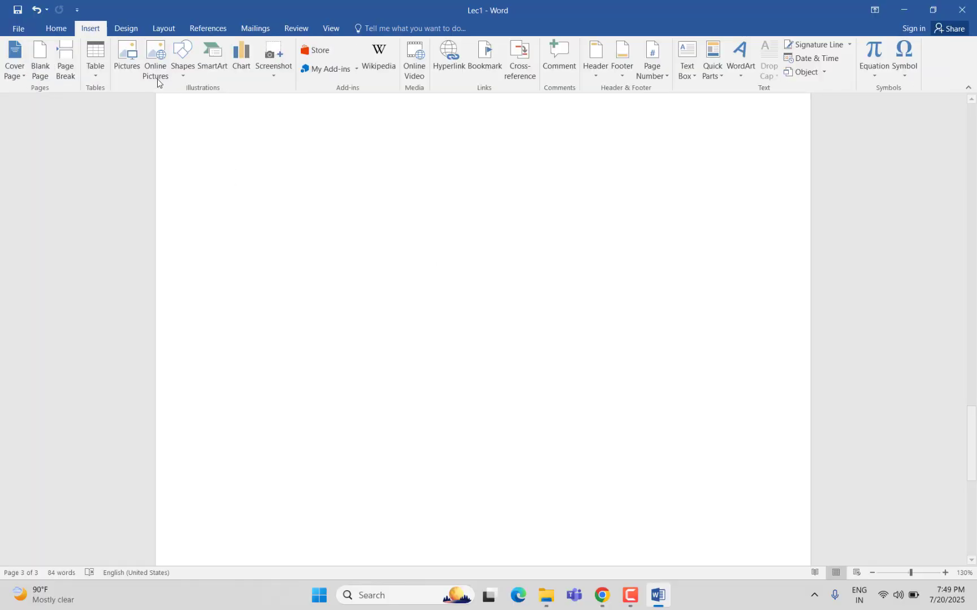
pyautogui.click(214, 75)
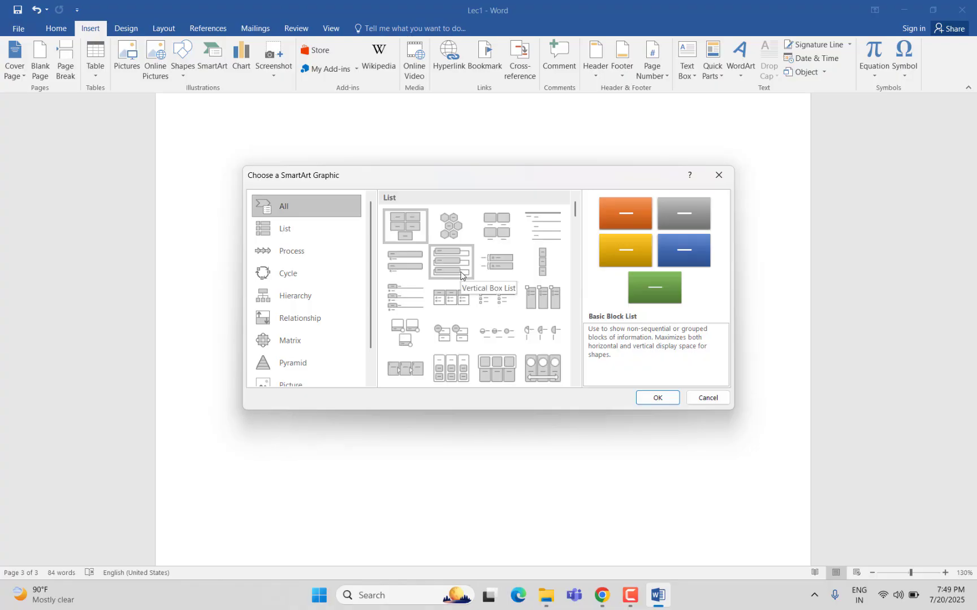
pyautogui.scroll(-2, 467, 353)
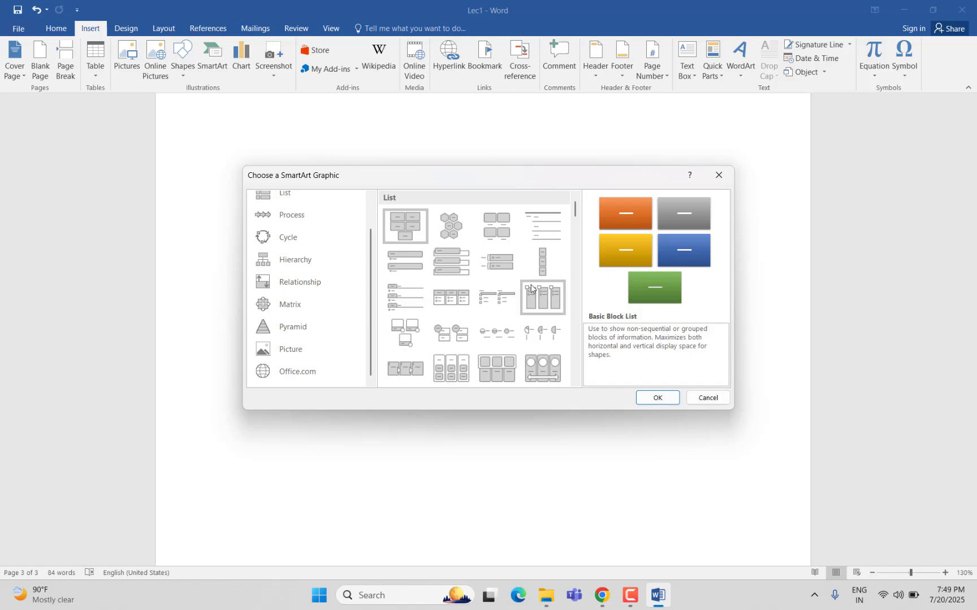
pyautogui.moveTo(575, 212); pyautogui.dragTo(578, 275)
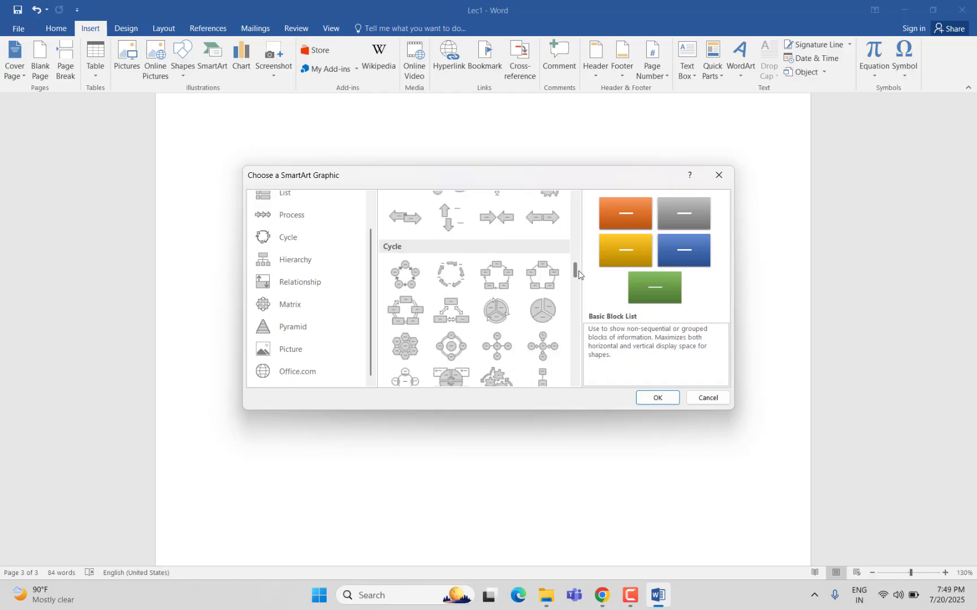
pyautogui.click(496, 280)
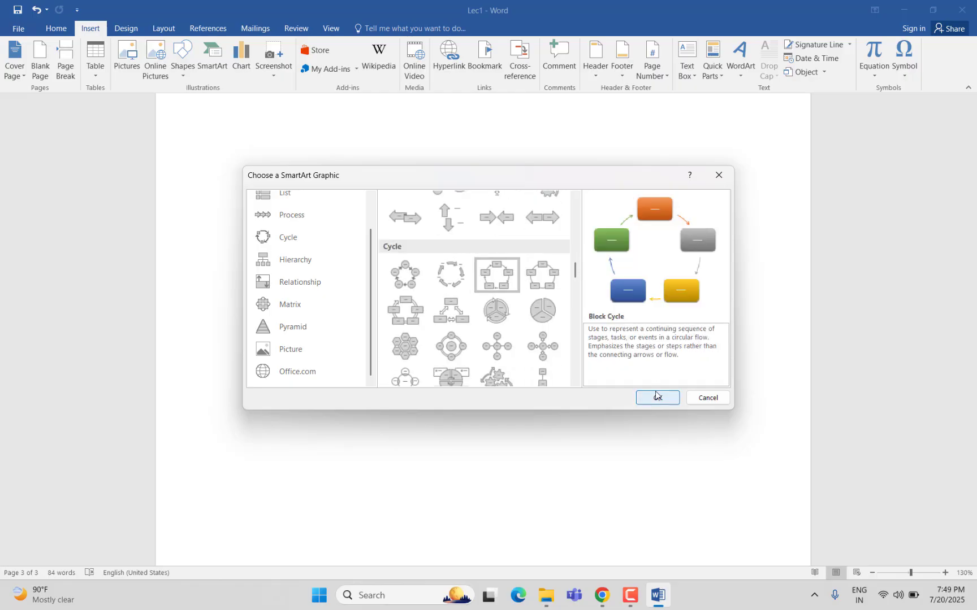
pyautogui.click(417, 281)
pyautogui.click(438, 278)
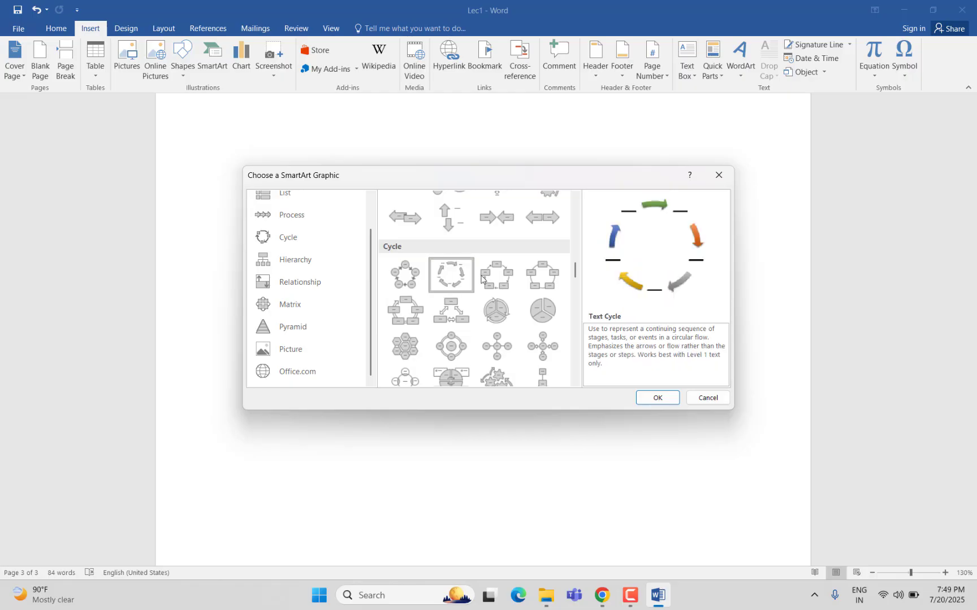
pyautogui.click(413, 277)
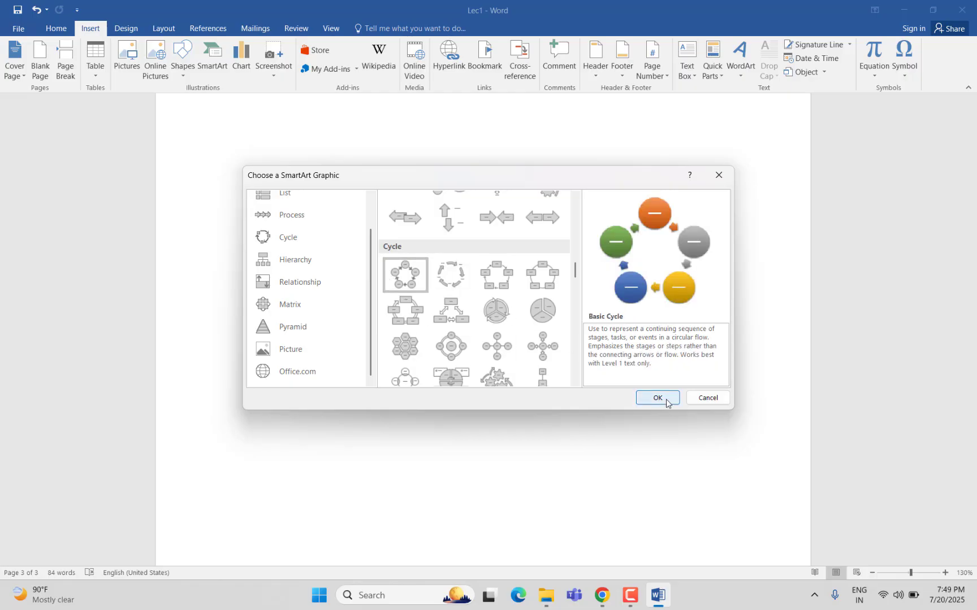
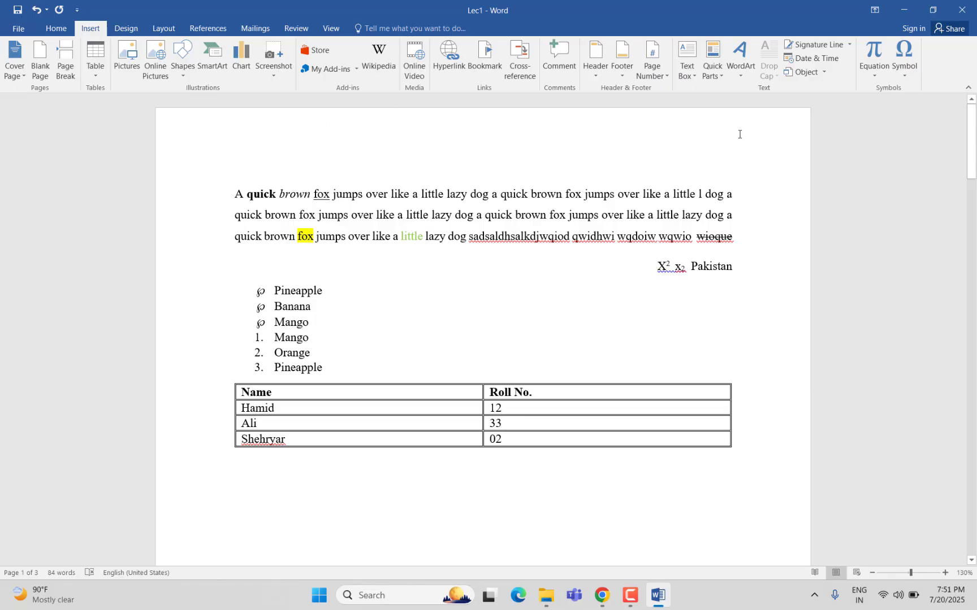
# Add the header text "This document belongs to me", center it, and return to the document body
pyautogui.doubleClick(286, 127)
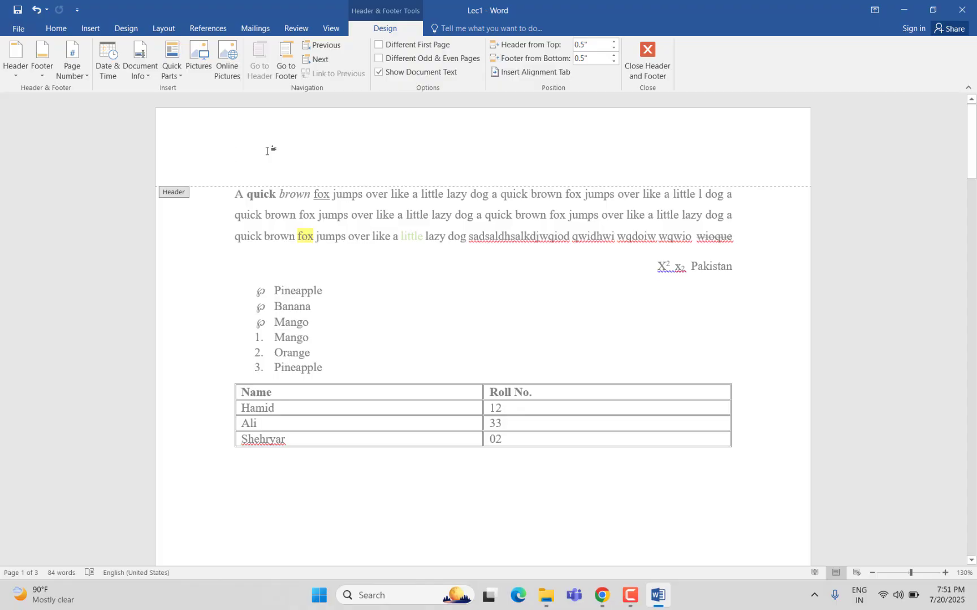
pyautogui.write('This document belongs to me')
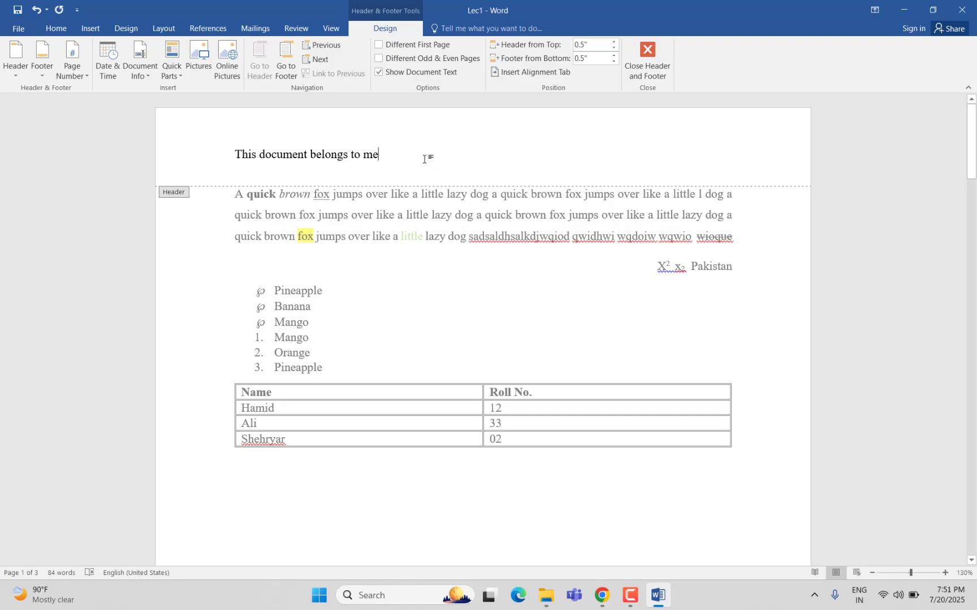
pyautogui.moveTo(424, 159); pyautogui.dragTo(168, 118)
pyautogui.click(56, 28)
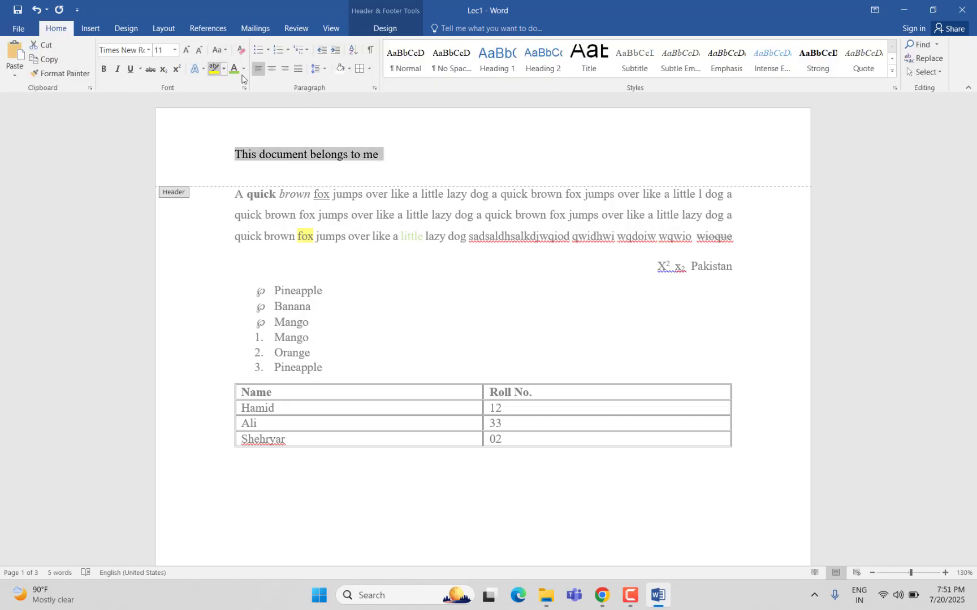
pyautogui.click(271, 68)
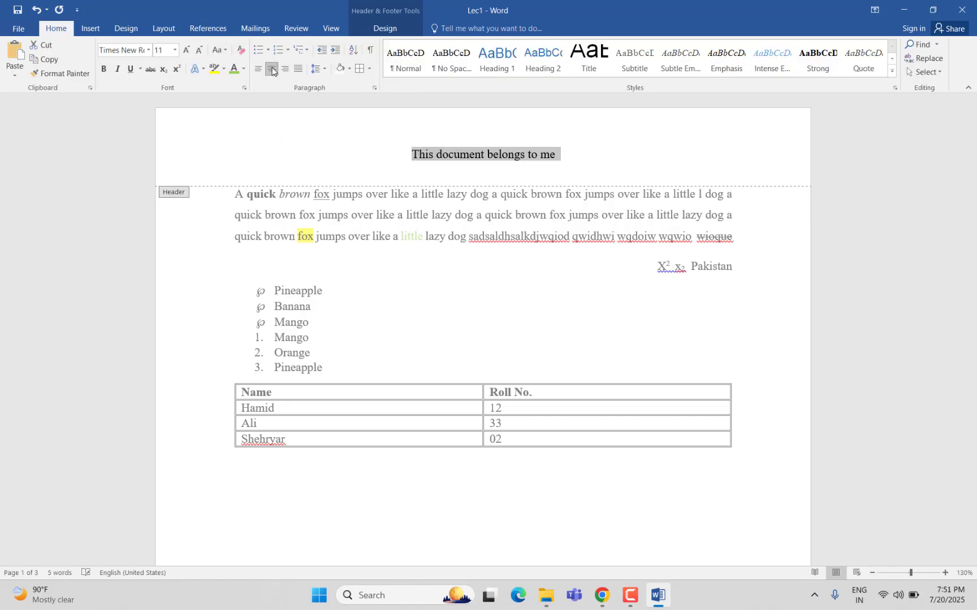
pyautogui.doubleClick(563, 334)
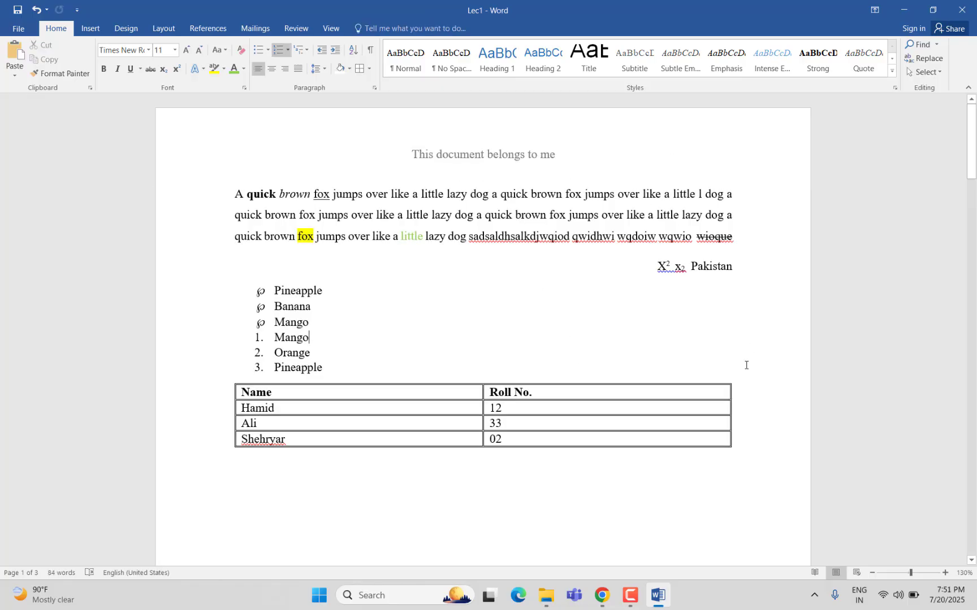
# Insert centered page numbers in the footer with the Plain Number 2 bottom-of-page style and return to the body
pyautogui.scroll(-10, 745, 365)
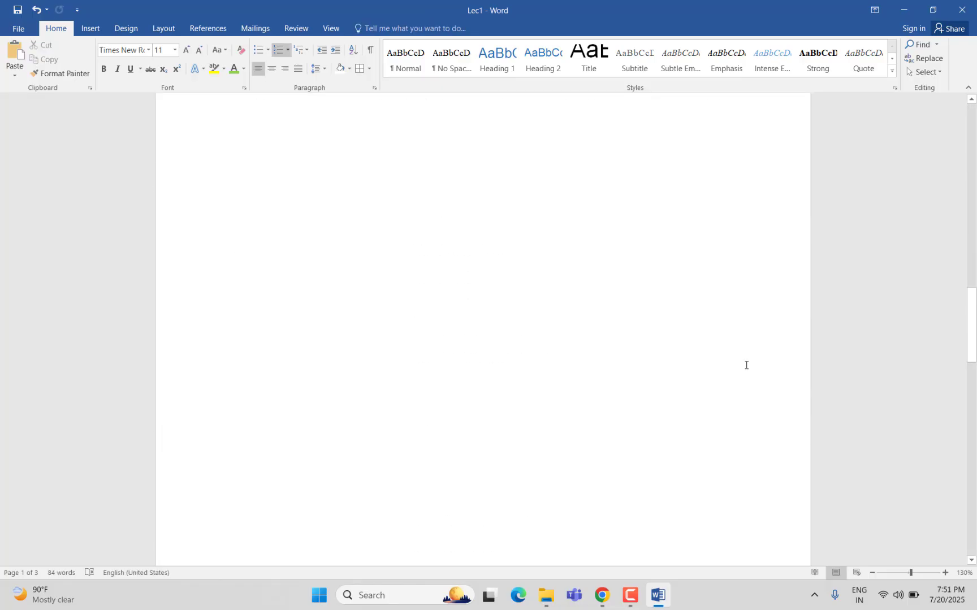
pyautogui.scroll(15, 745, 366)
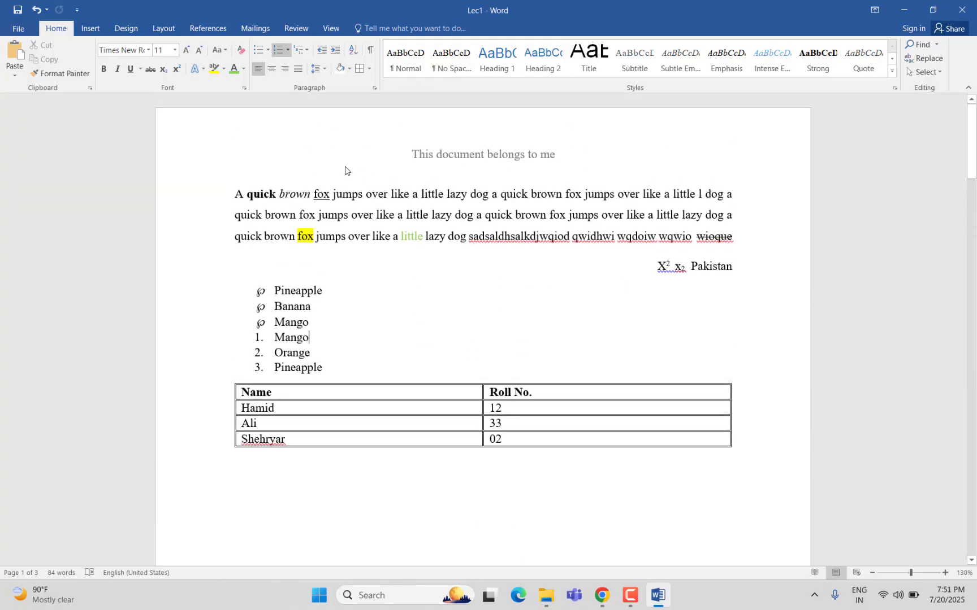
pyautogui.scroll(-8, 375, 349)
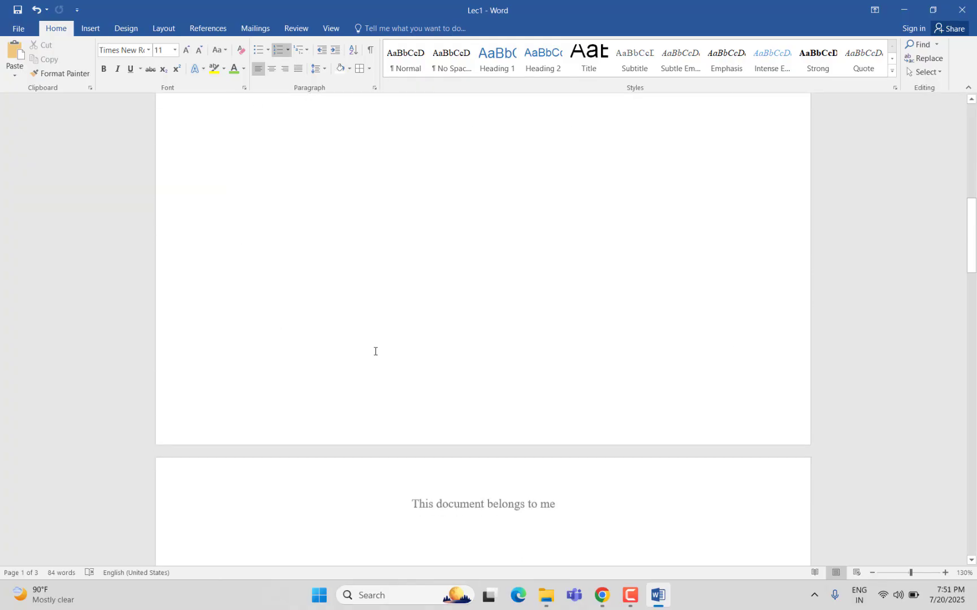
pyautogui.doubleClick(474, 401)
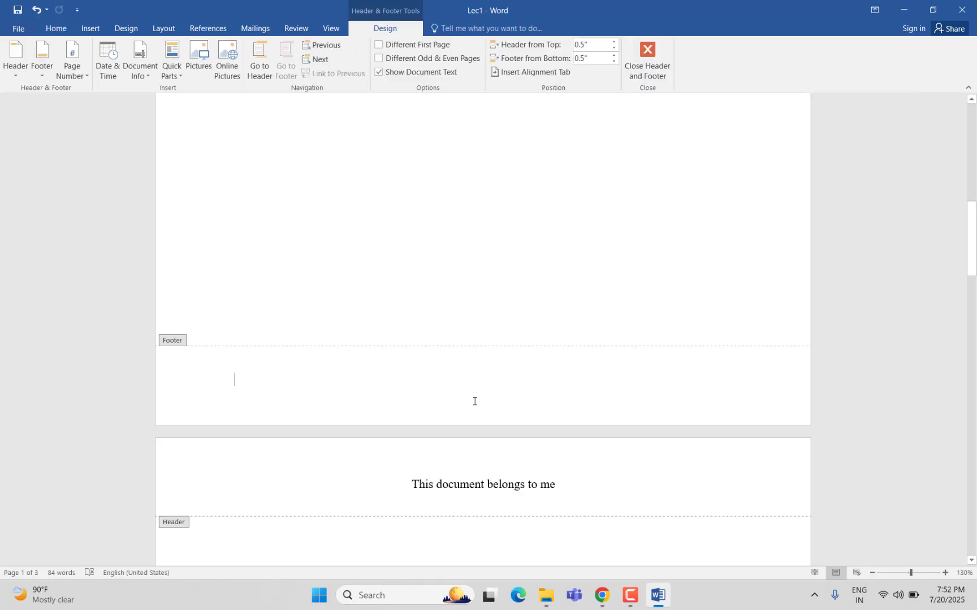
pyautogui.click(68, 75)
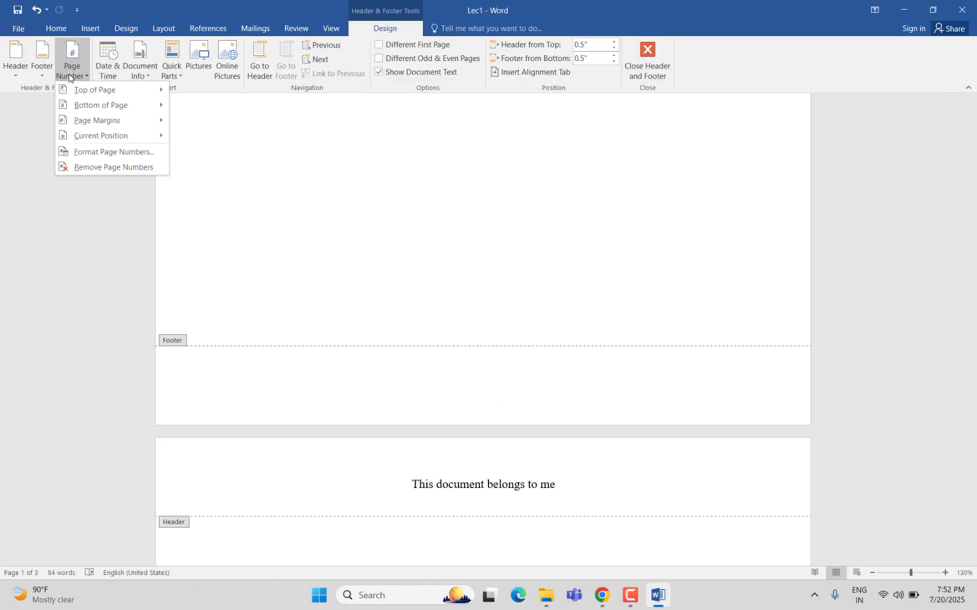
pyautogui.moveTo(90, 107)
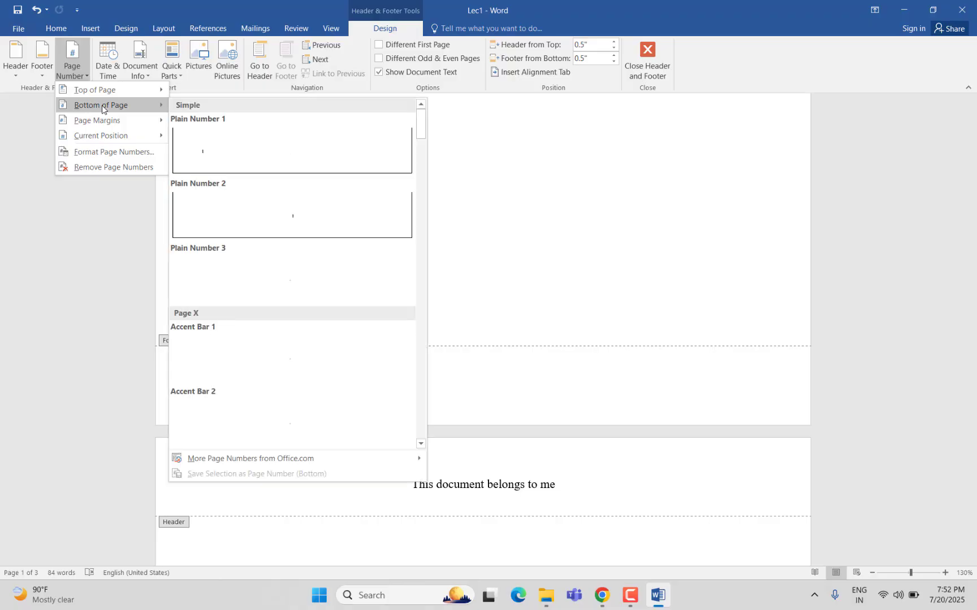
pyautogui.click(283, 218)
pyautogui.press('Escape')
# Examine the repeated header and the footer page numbers throughout the document
pyautogui.scroll(-10, 514, 306)
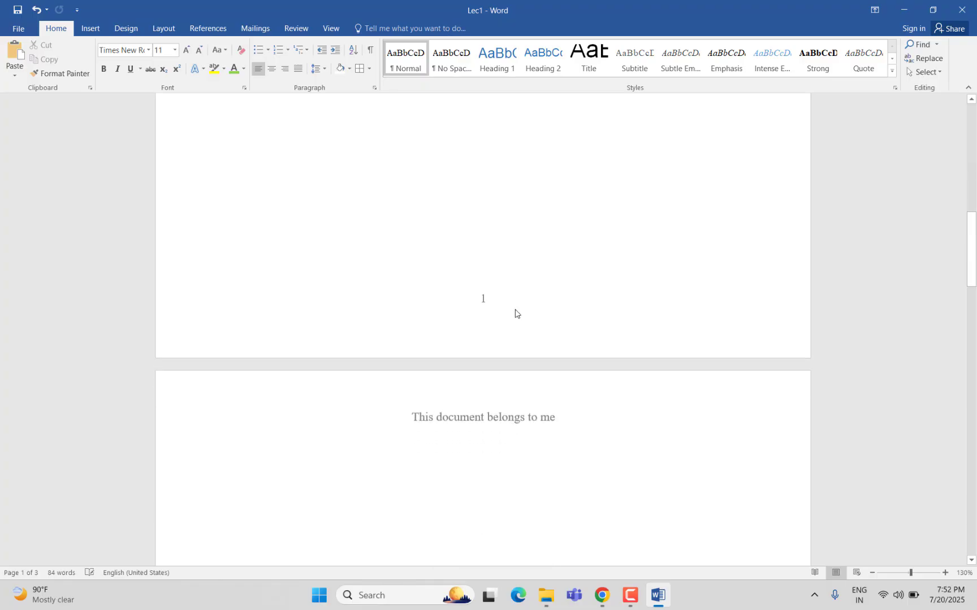
pyautogui.scroll(-10, 515, 285)
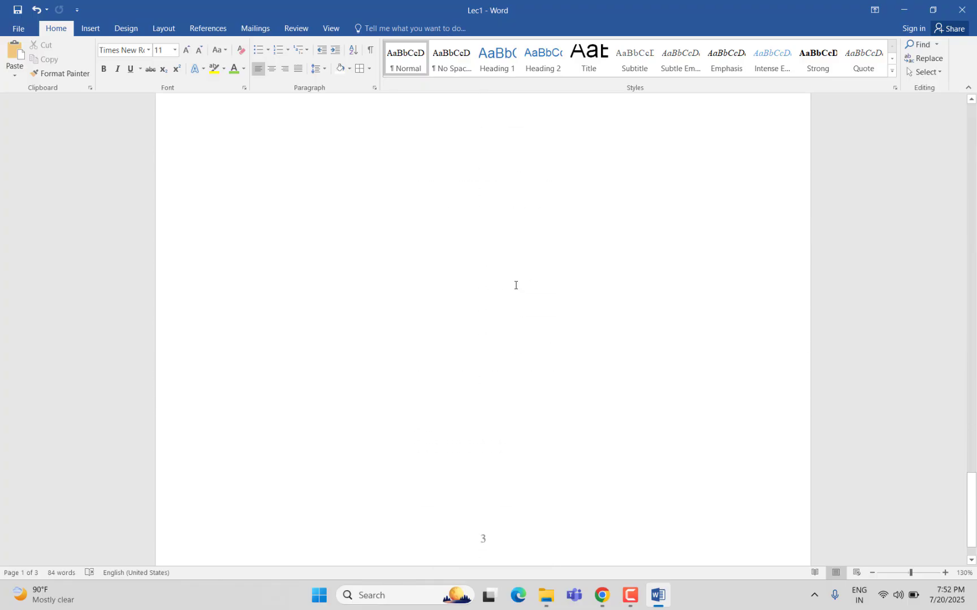
pyautogui.scroll(5, 515, 285)
pyautogui.scroll(20, 515, 285)
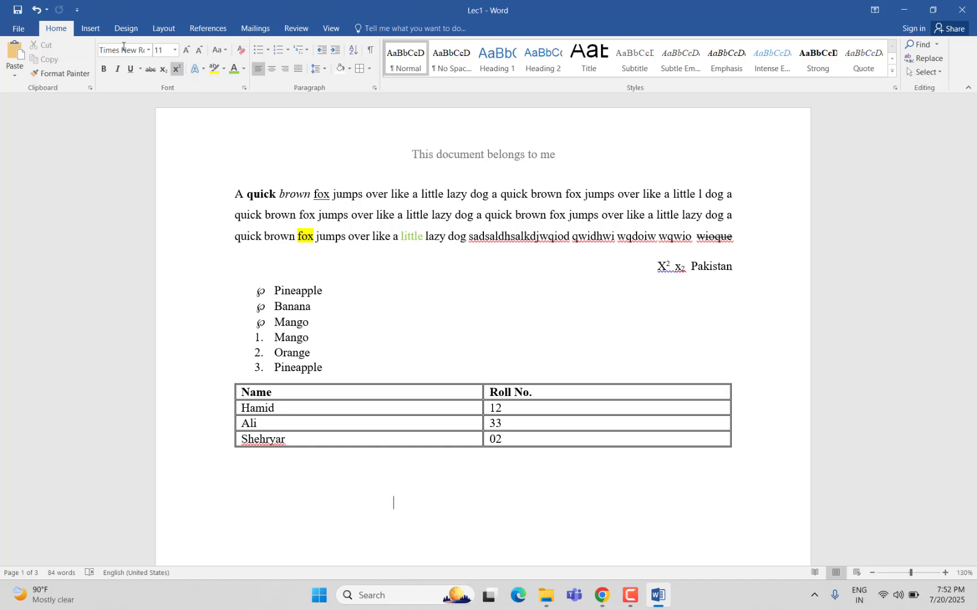
pyautogui.click(90, 28)
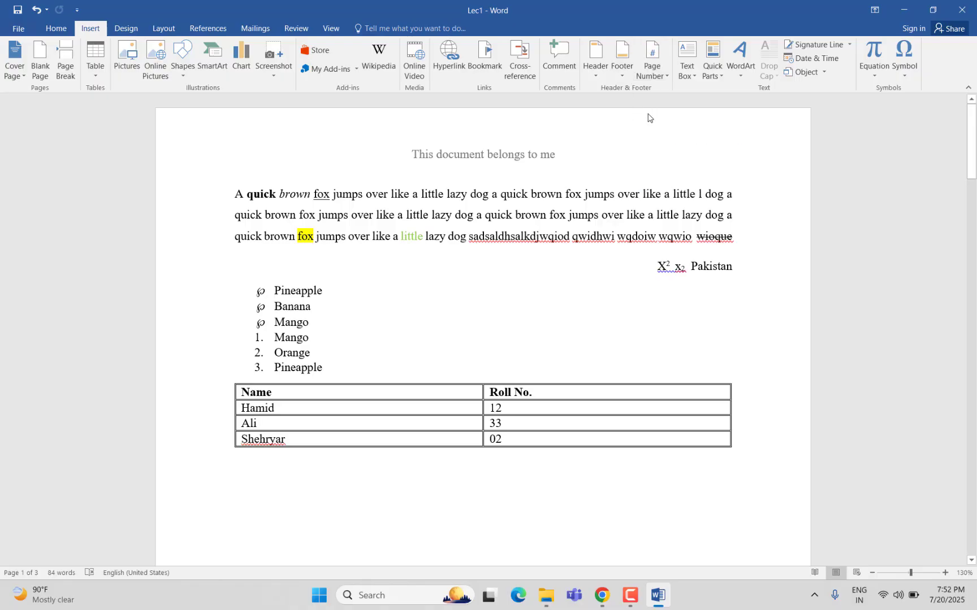
pyautogui.scroll(-8, 655, 405)
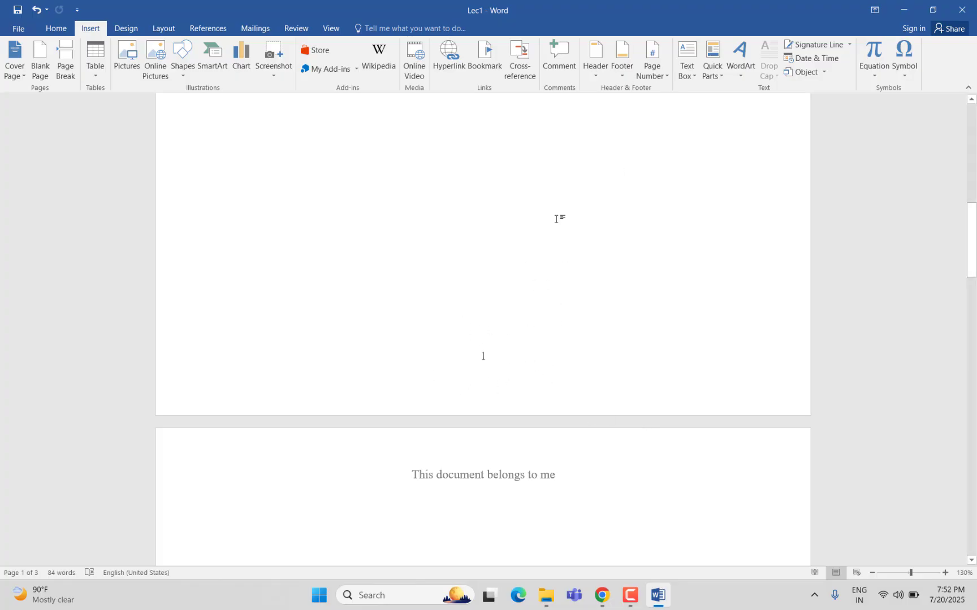
pyautogui.scroll(10, 690, 175)
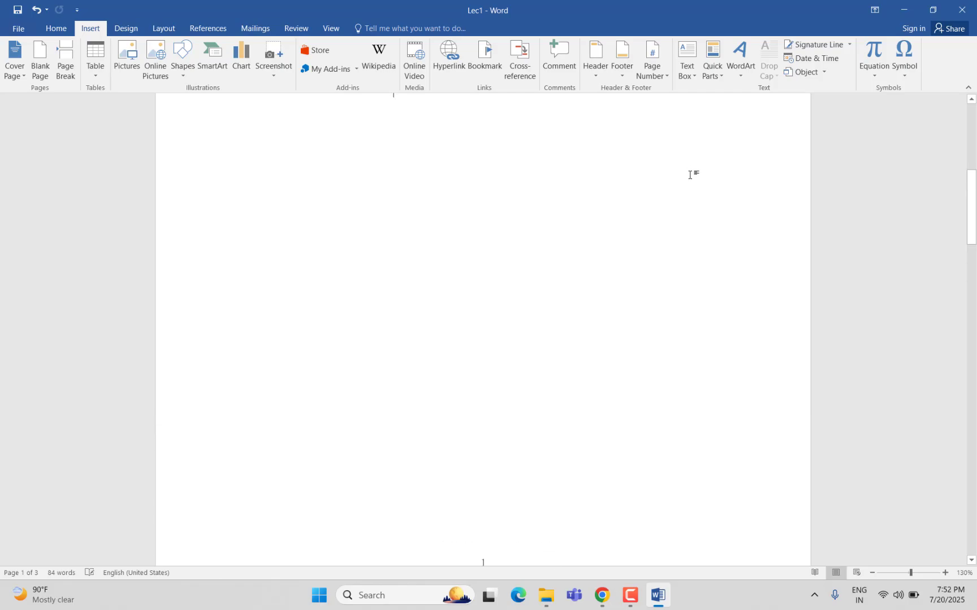
# Insert a Simple Text Box below the table and reposition it towards the right side of the page
pyautogui.scroll(-1, 690, 175)
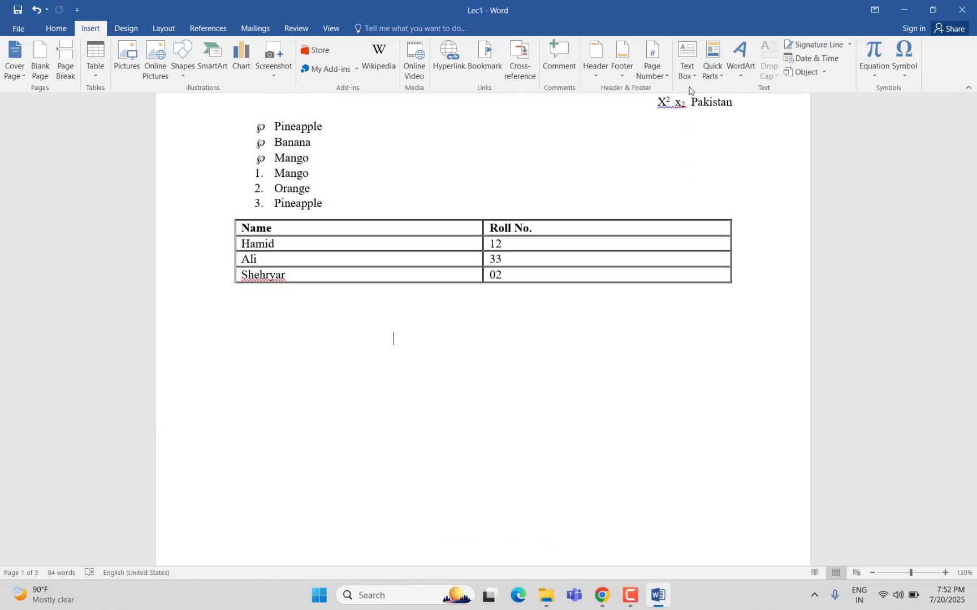
pyautogui.click(689, 79)
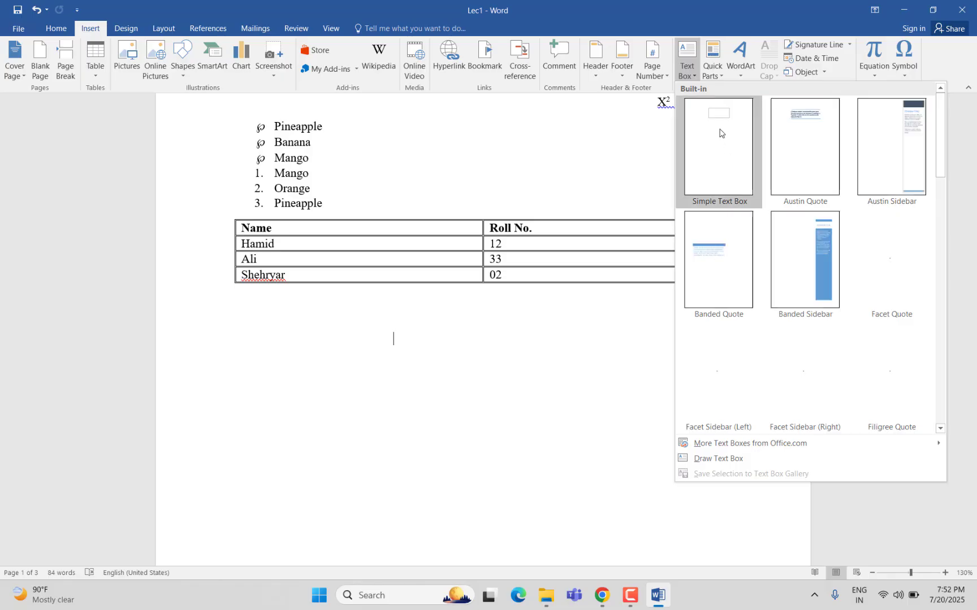
pyautogui.click(719, 131)
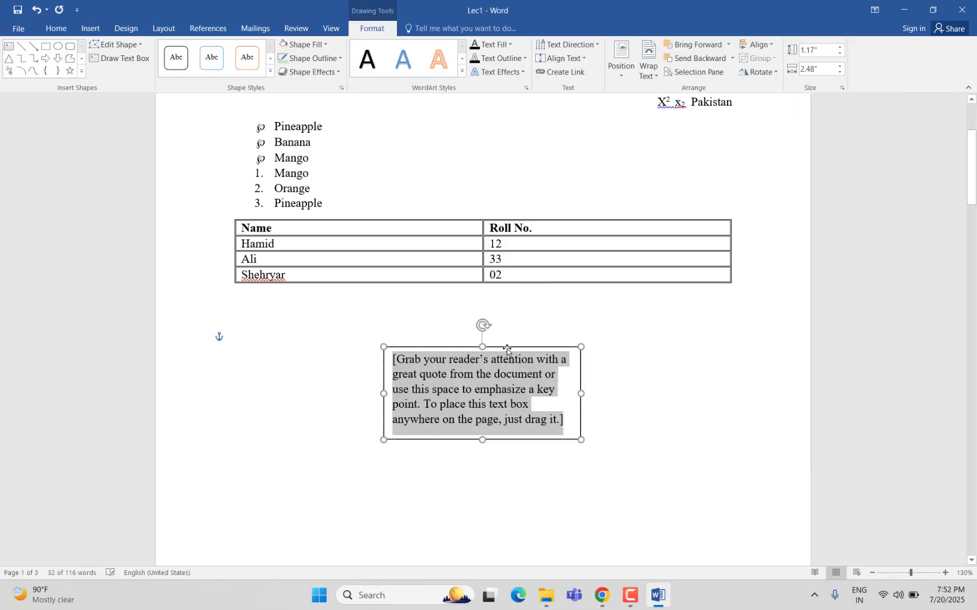
pyautogui.click(616, 396)
pyautogui.click(531, 371)
pyautogui.moveTo(523, 349); pyautogui.dragTo(374, 325)
pyautogui.click(539, 421)
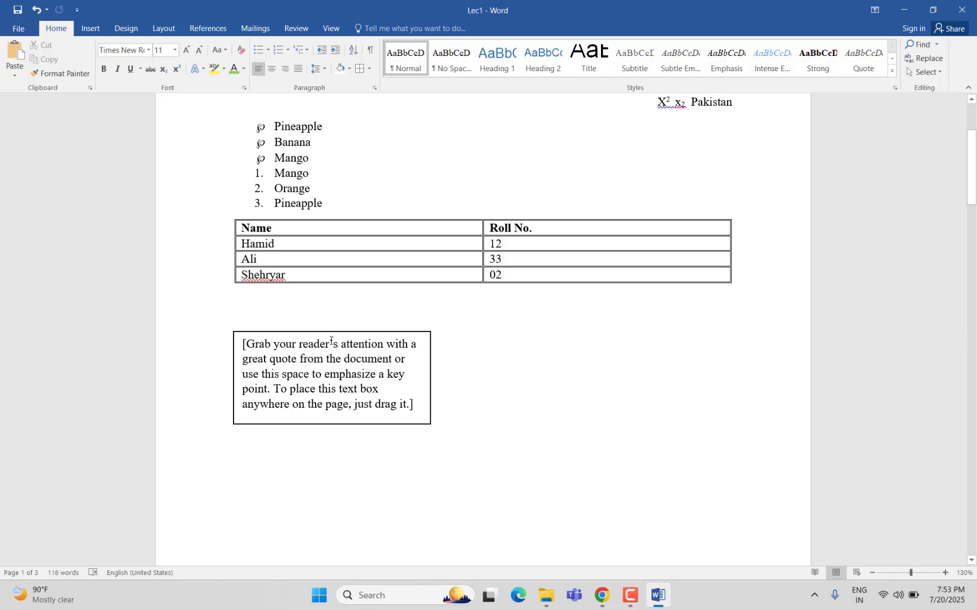
pyautogui.moveTo(331, 335)
pyautogui.mouseDown()
pyautogui.moveTo(590, 391)
pyautogui.moveTo(544, 356)
pyautogui.moveTo(552, 363)
pyautogui.mouseUp()
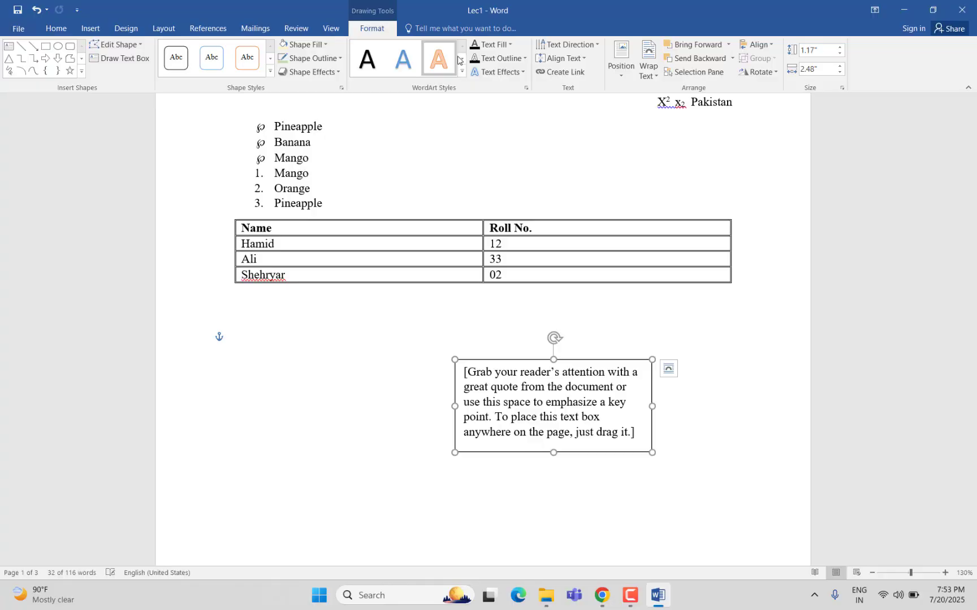
# Set the text box's text fill to No Fill and its text outline to No Outline
pyautogui.click(514, 47)
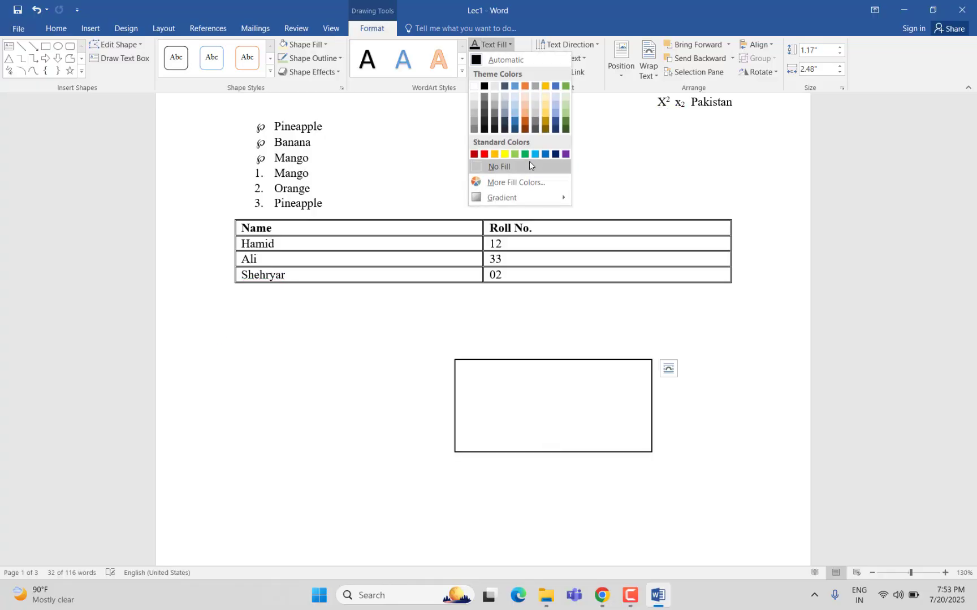
pyautogui.click(523, 164)
pyautogui.click(525, 58)
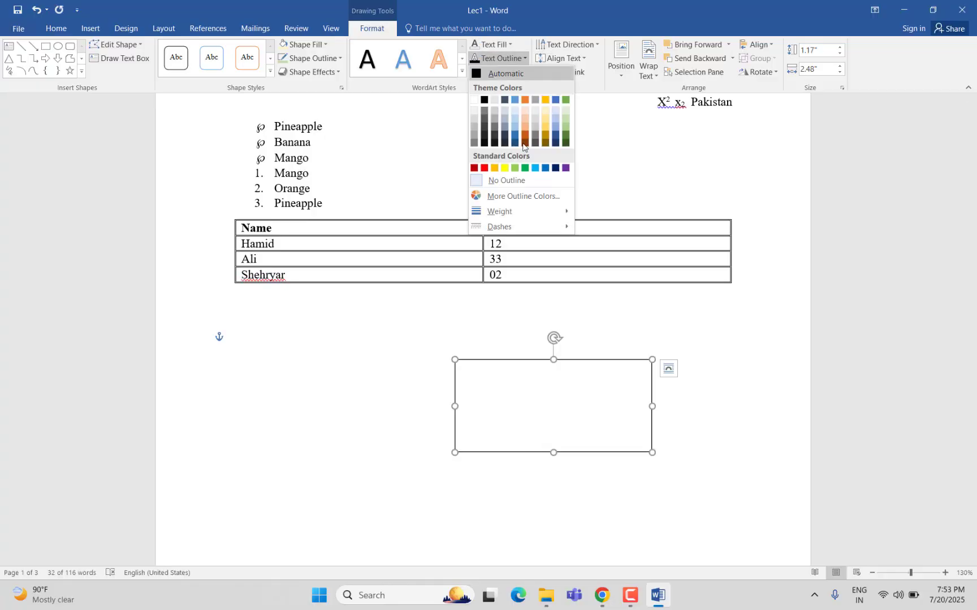
pyautogui.click(523, 185)
# Set the font color of all the text in the text box to Automatic
pyautogui.hotkey('ctrl', 'a')
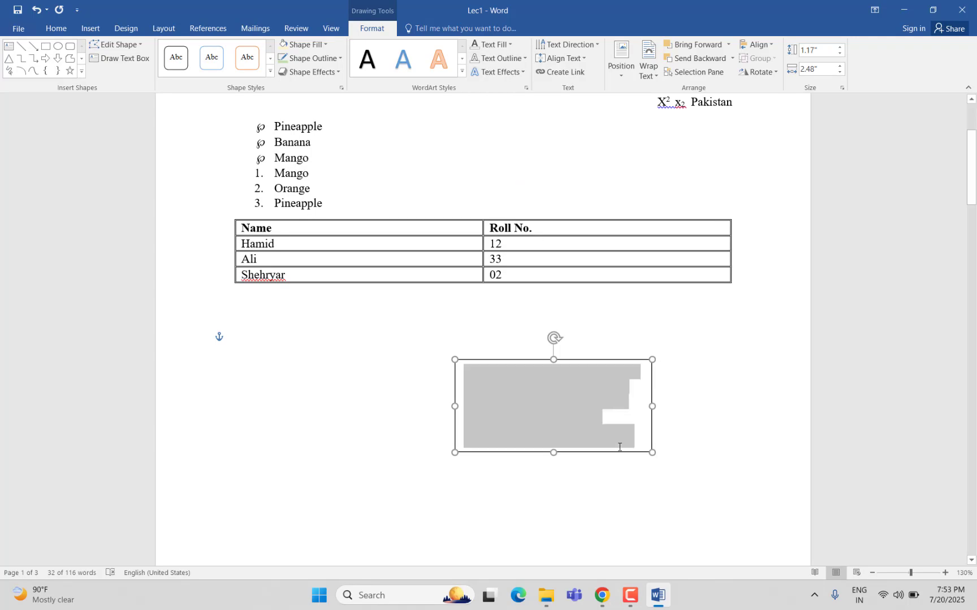
pyautogui.click(56, 28)
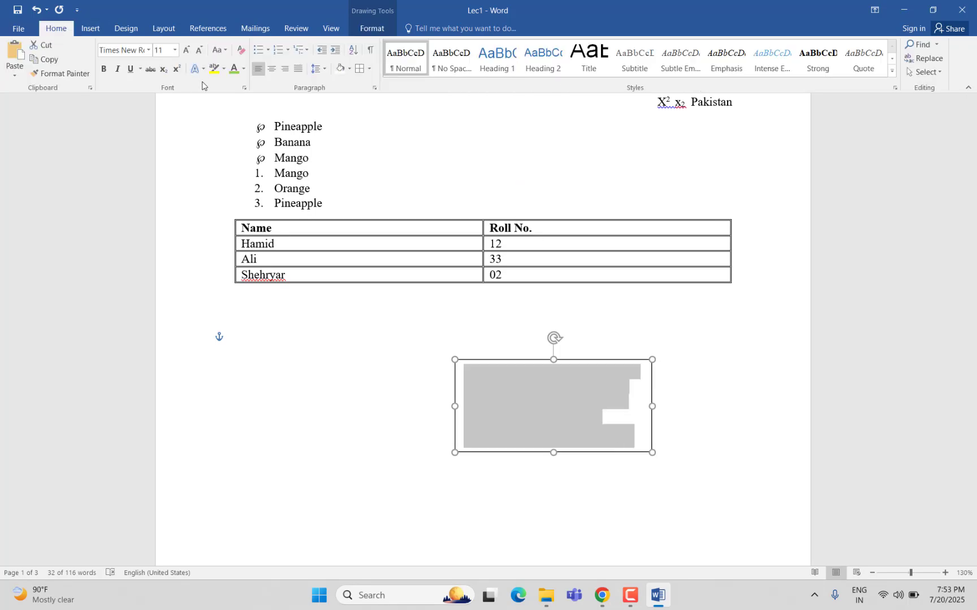
pyautogui.click(244, 69)
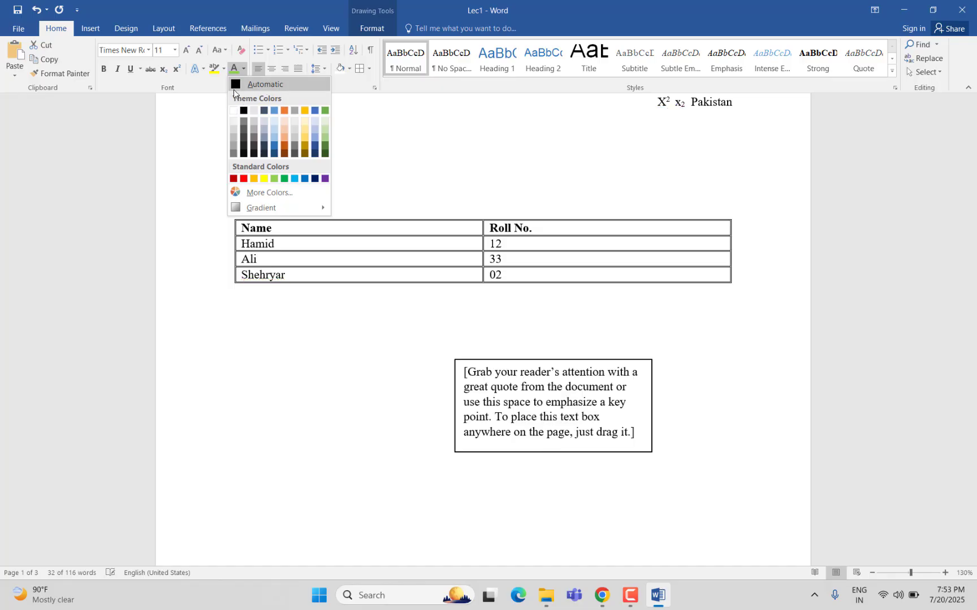
pyautogui.click(261, 83)
pyautogui.click(680, 314)
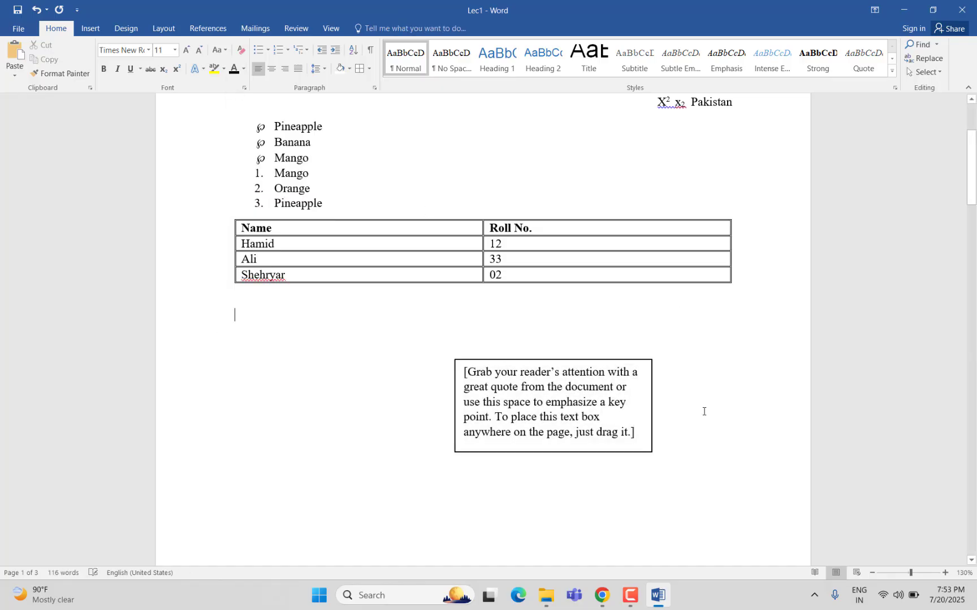
# Move the text box up beside the numbered list and set its text outline to No Outline
pyautogui.click(602, 388)
pyautogui.moveTo(599, 320); pyautogui.dragTo(545, 158)
pyautogui.click(380, 27)
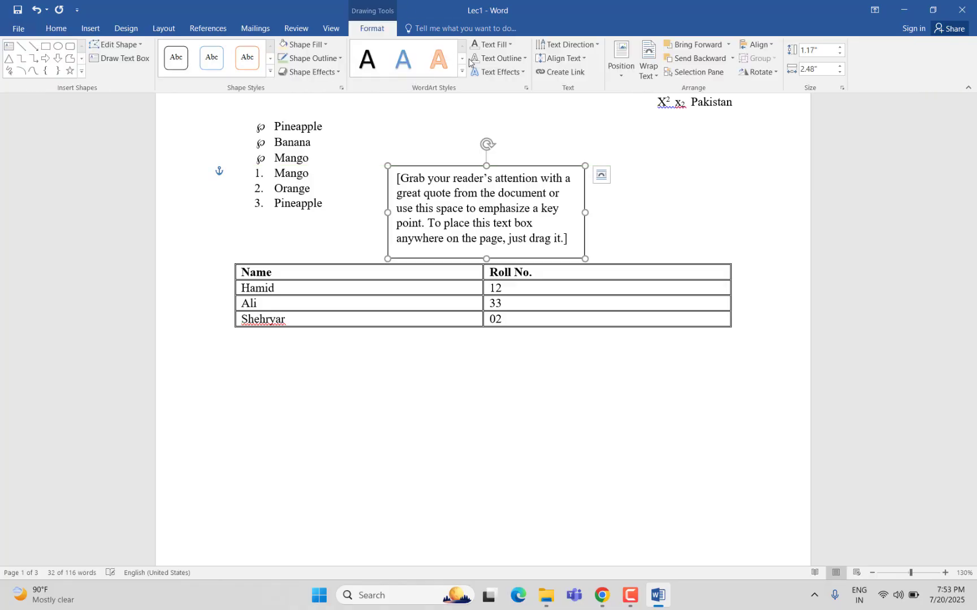
pyautogui.click(501, 58)
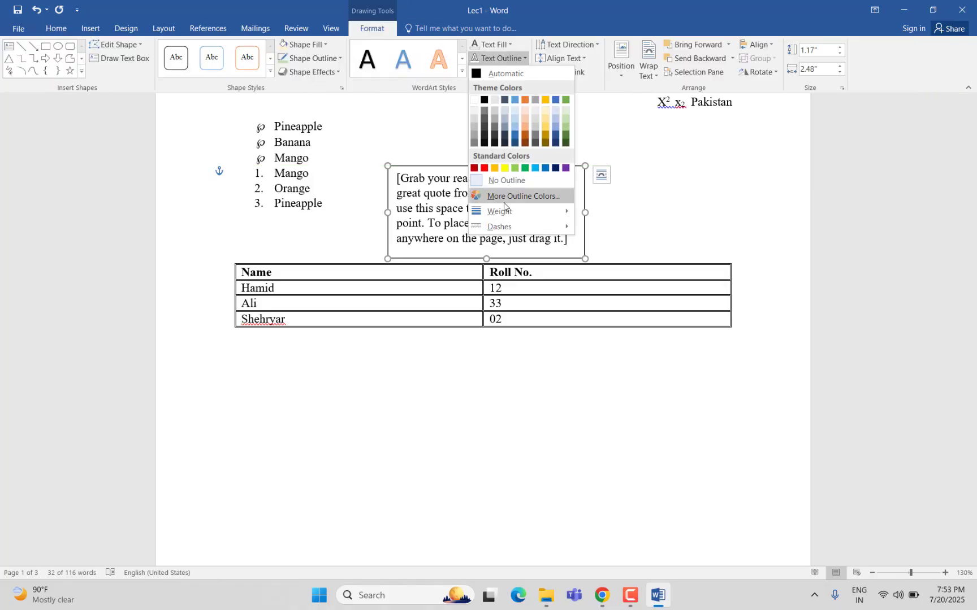
pyautogui.click(513, 180)
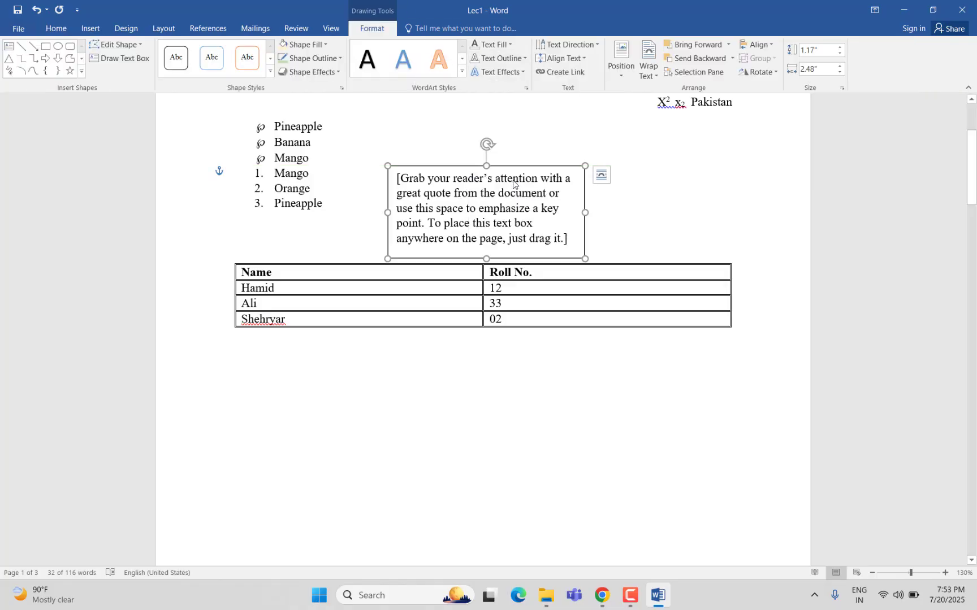
# Remove the text box's shape fill and shape outline so that only its text shows
pyautogui.click(508, 45)
pyautogui.click(320, 45)
pyautogui.click(320, 46)
pyautogui.click(334, 156)
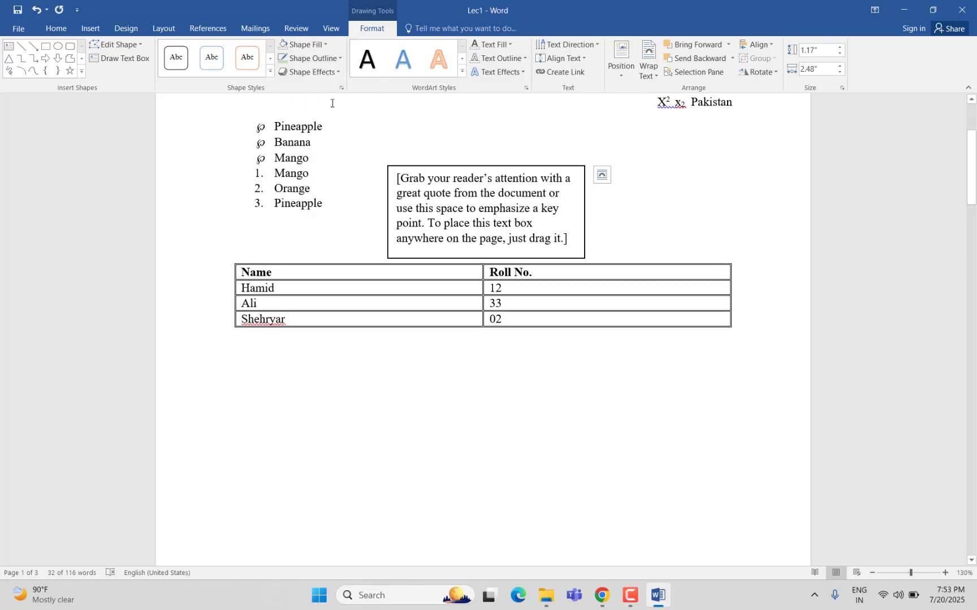
pyautogui.click(341, 58)
pyautogui.click(314, 166)
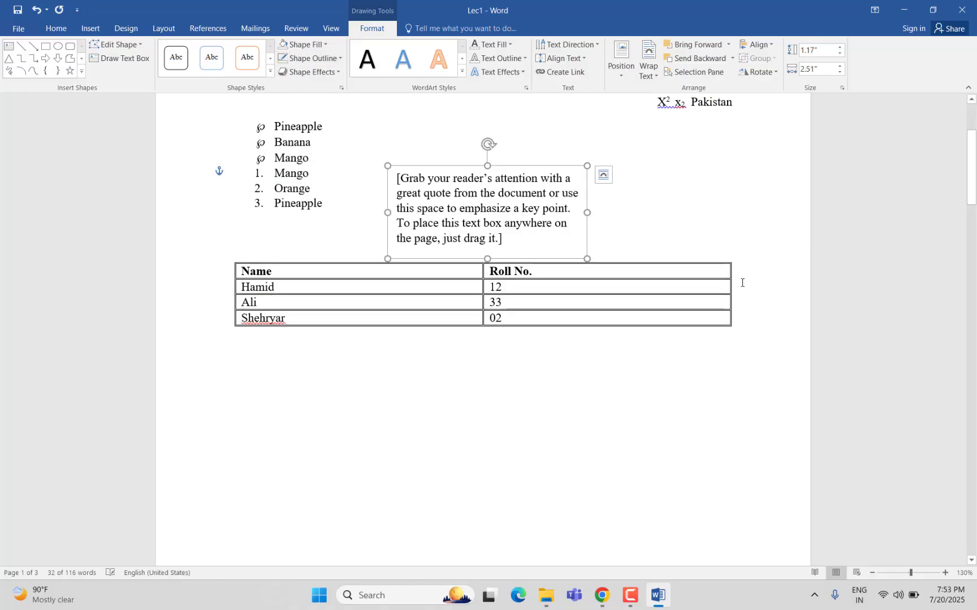
pyautogui.click(767, 253)
# Move the text box back below the table, wrap it In Front of Text, and shift it up and left
pyautogui.moveTo(504, 239); pyautogui.dragTo(505, 378)
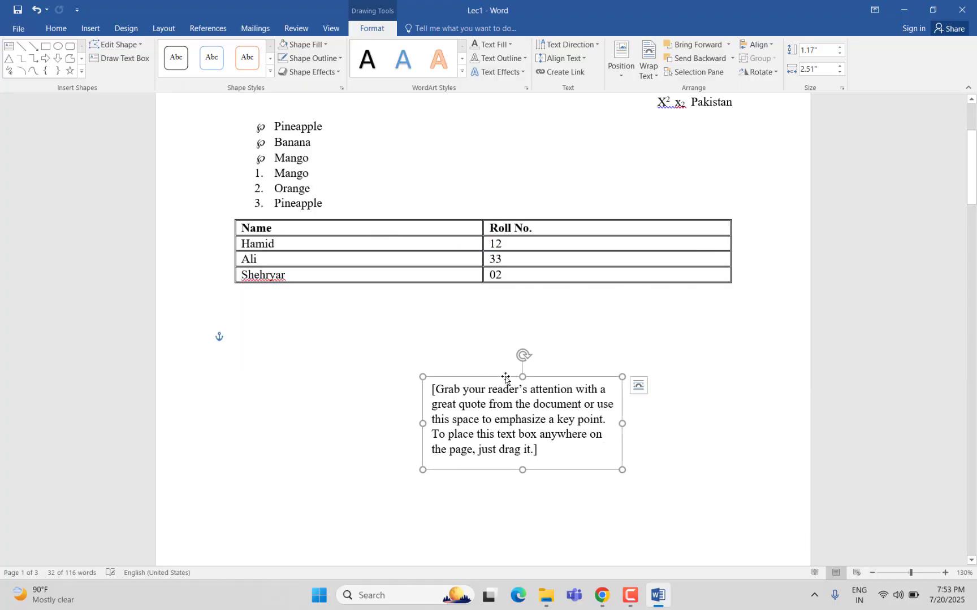
pyautogui.rightClick(504, 378)
pyautogui.moveTo(572, 323)
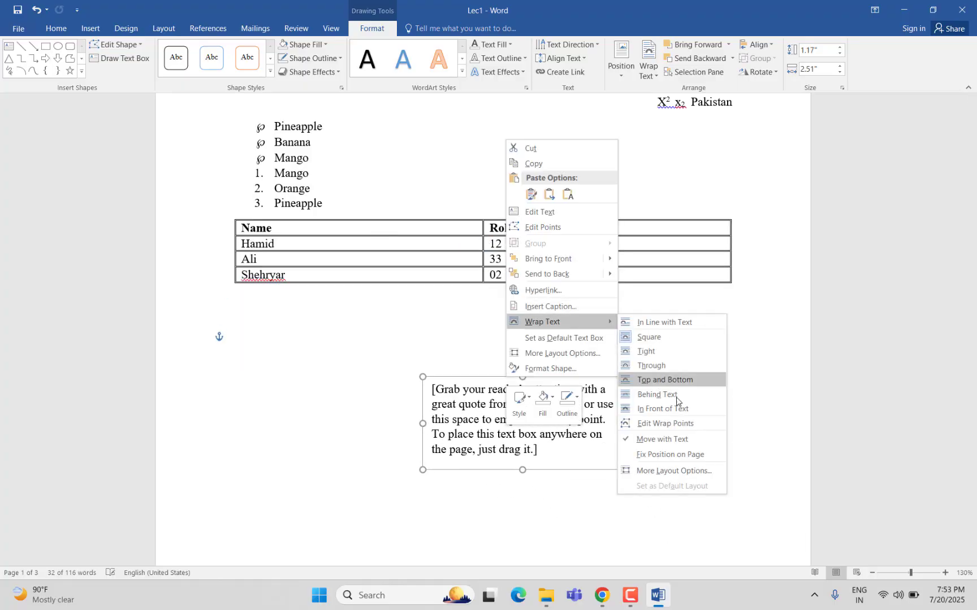
pyautogui.click(676, 410)
pyautogui.moveTo(568, 380); pyautogui.dragTo(467, 334)
pyautogui.click(577, 374)
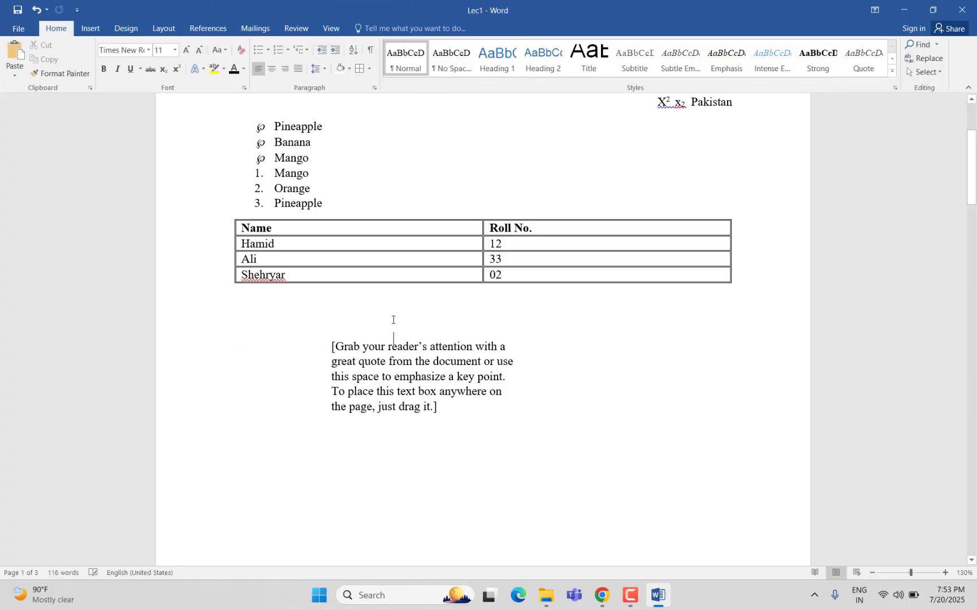
# Insert WordArt in the blue shadowed style from the last row with the text "asdsadsadsa"
pyautogui.click(95, 28)
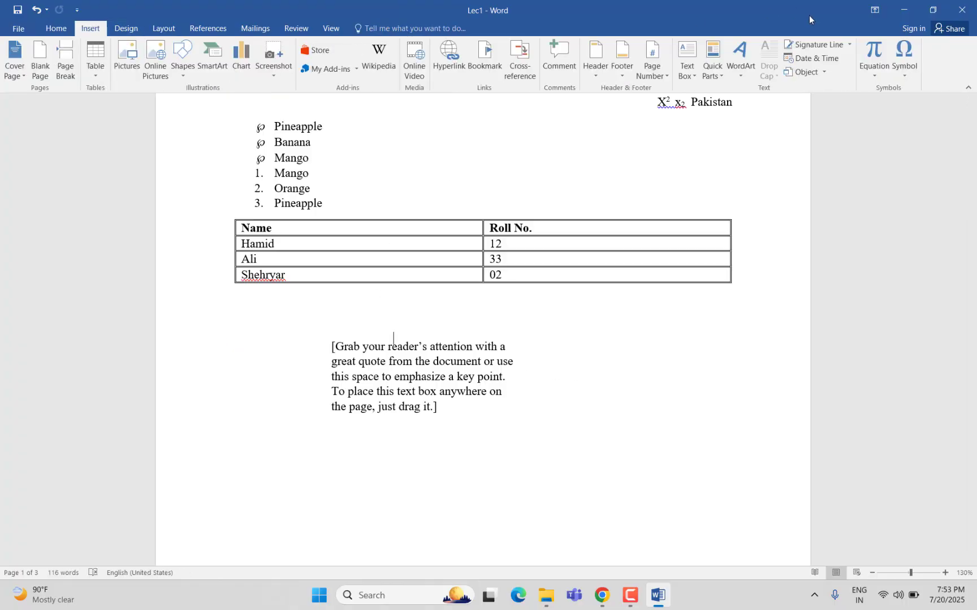
pyautogui.click(741, 79)
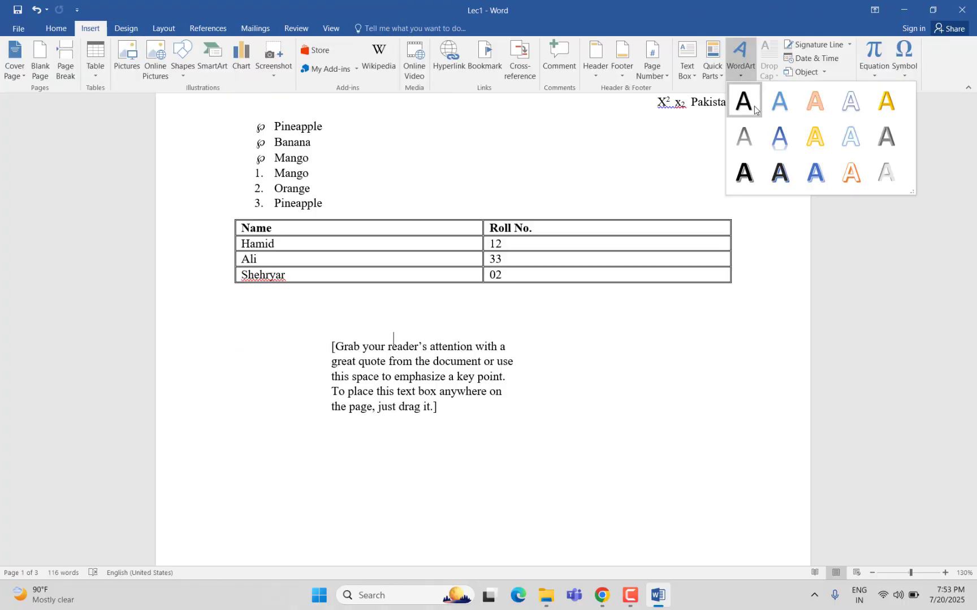
pyautogui.click(816, 177)
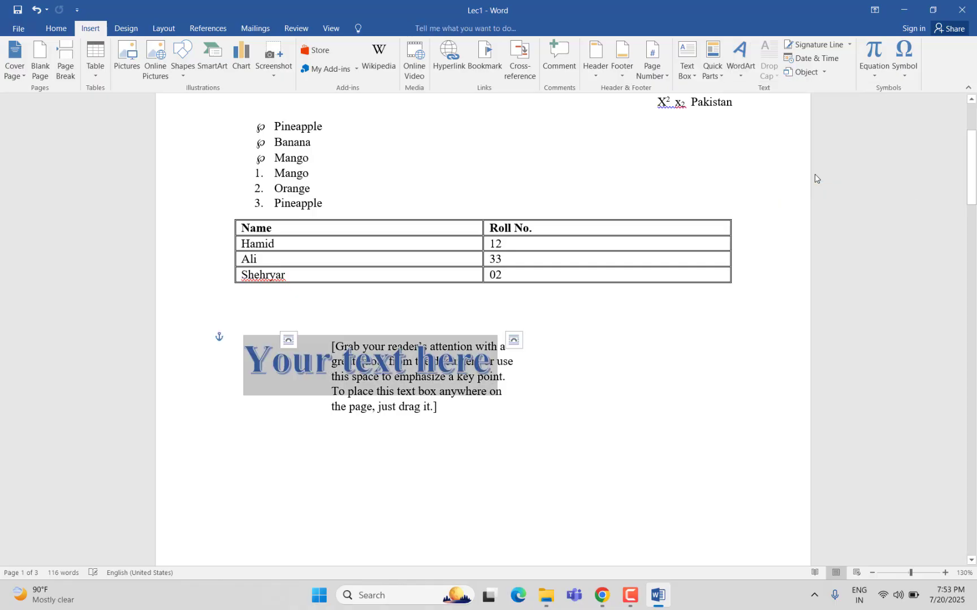
pyautogui.write('asdsadsadsa')
# Erase the WordArt text and return to the document body
pyautogui.press('BackSpace')
pyautogui.press('BackSpace')
pyautogui.press('BackSpace')
pyautogui.press('BackSpace')
pyautogui.press('BackSpace')
pyautogui.press('BackSpace')
pyautogui.press('BackSpace')
pyautogui.press('BackSpace')
pyautogui.press('BackSpace')
pyautogui.press('BackSpace')
pyautogui.press('BackSpace')
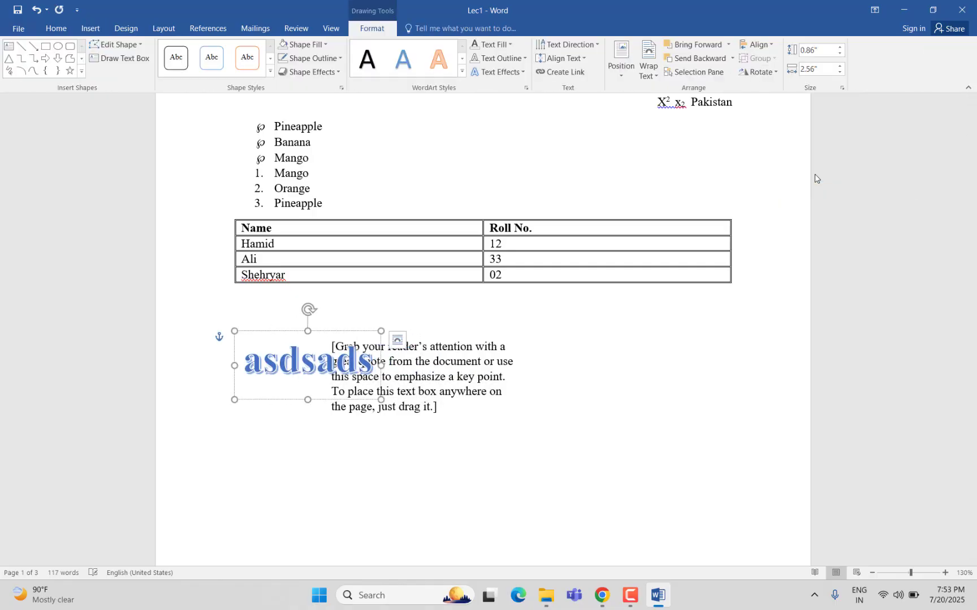
pyautogui.click(786, 259)
# Insert the built-in Binomial Theorem equation into the document body
pyautogui.click(100, 33)
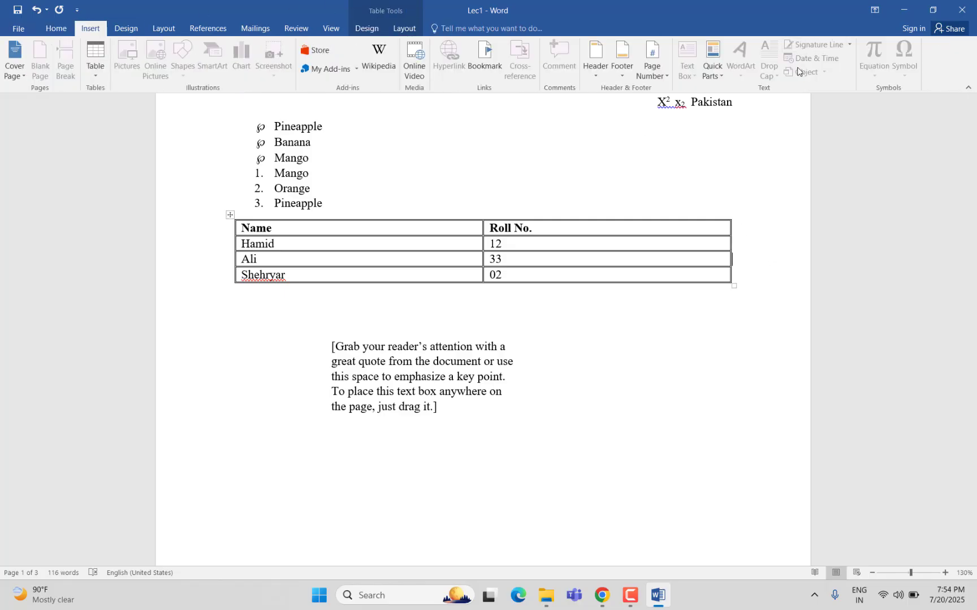
pyautogui.click(664, 450)
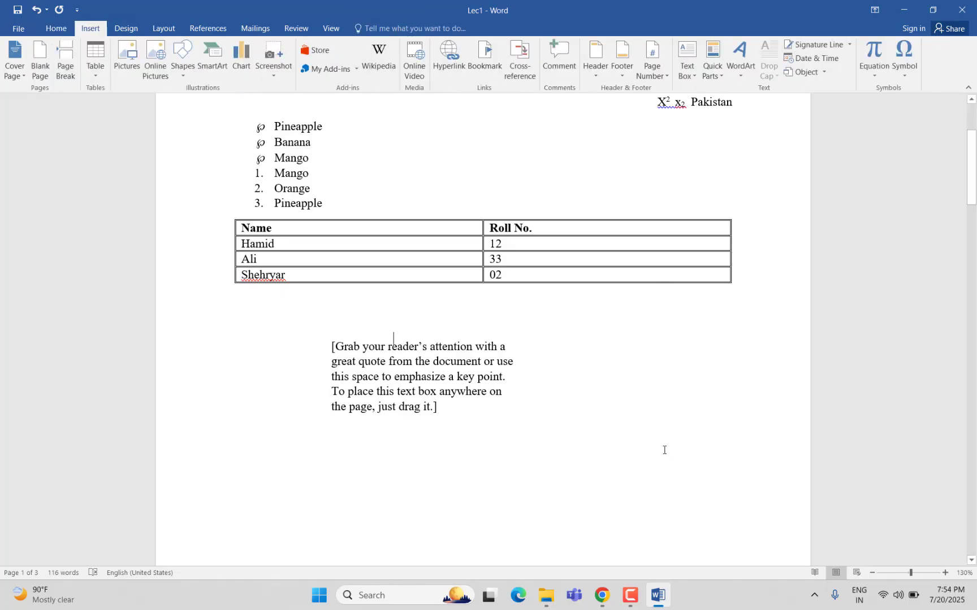
pyautogui.click(865, 79)
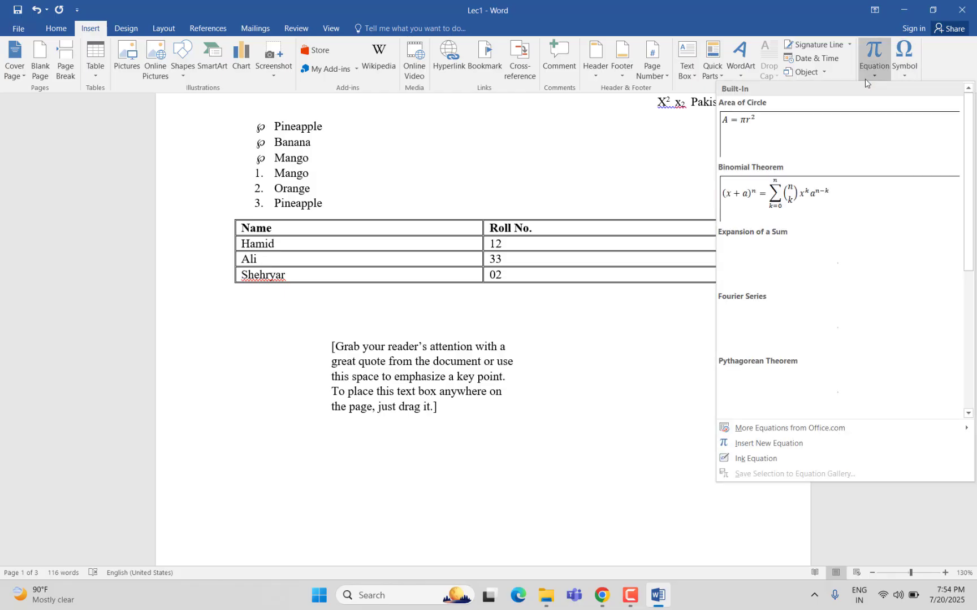
pyautogui.click(792, 207)
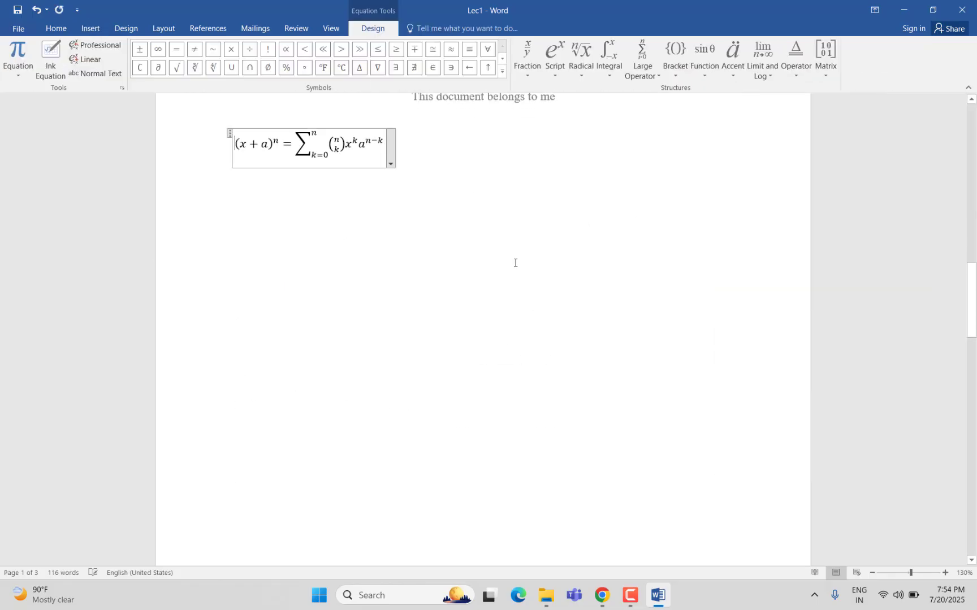
pyautogui.scroll(5, 515, 263)
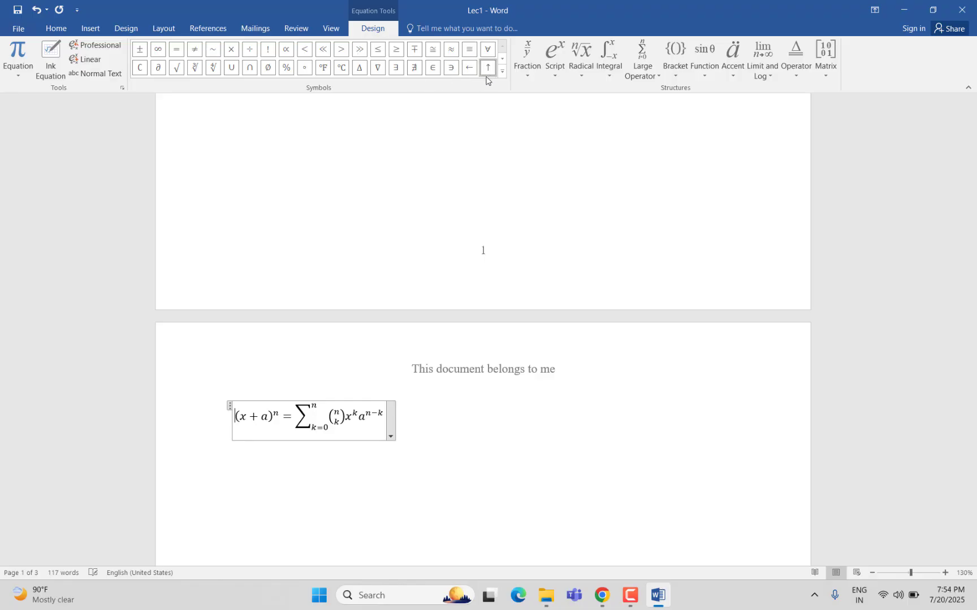
# View the equation's display options, close them, and delete the equation from the second page
pyautogui.click(389, 438)
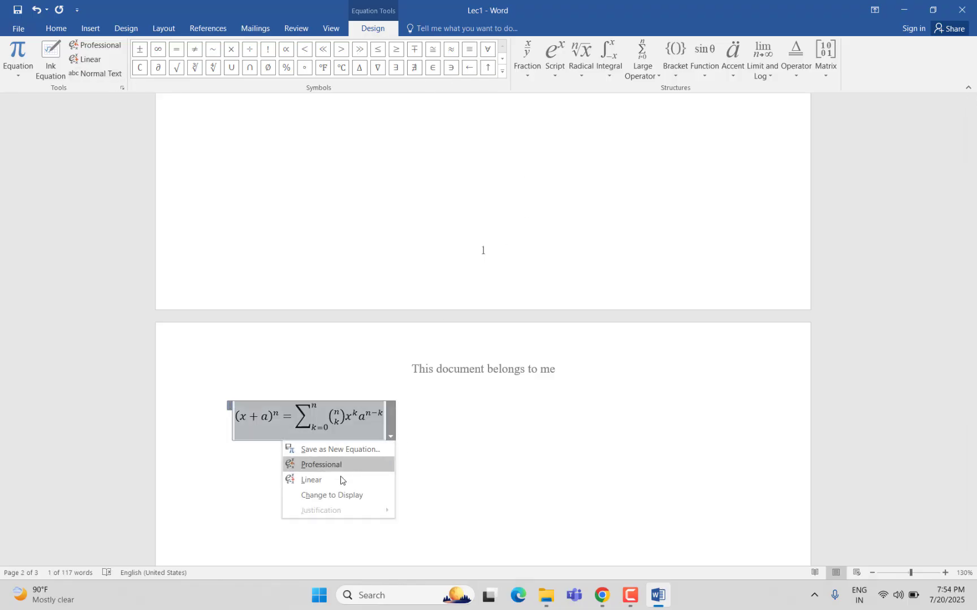
pyautogui.click(445, 464)
pyautogui.press('BackSpace')
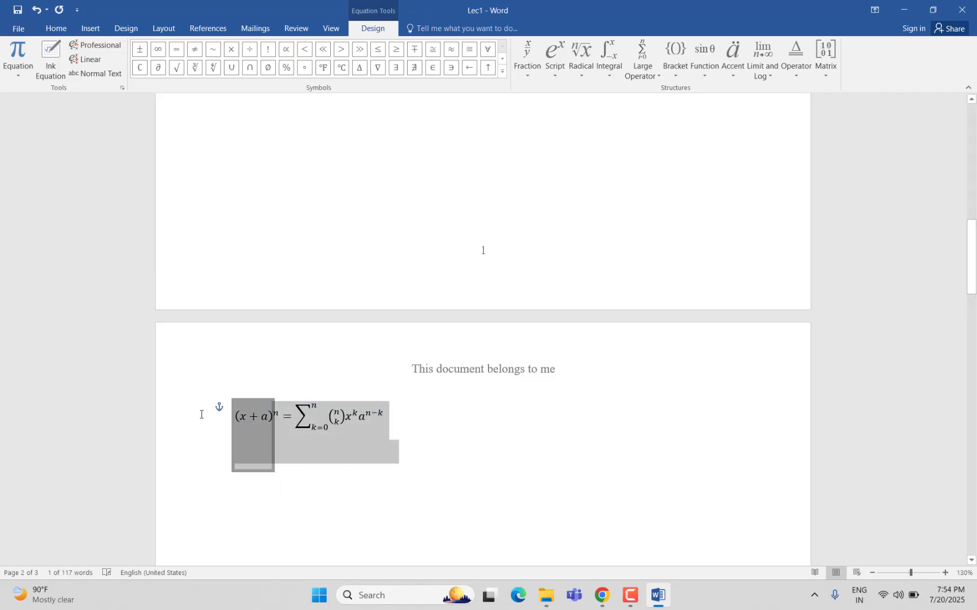
pyautogui.scroll(12, 90, 130)
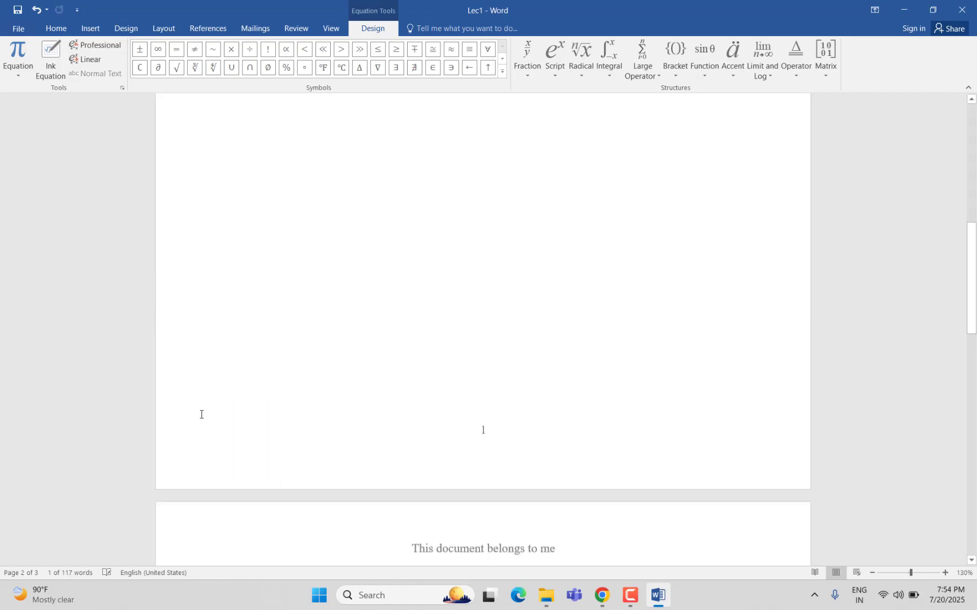
# Examine the available theme color sets and theme effects without applying any
pyautogui.click(90, 28)
pyautogui.click(126, 28)
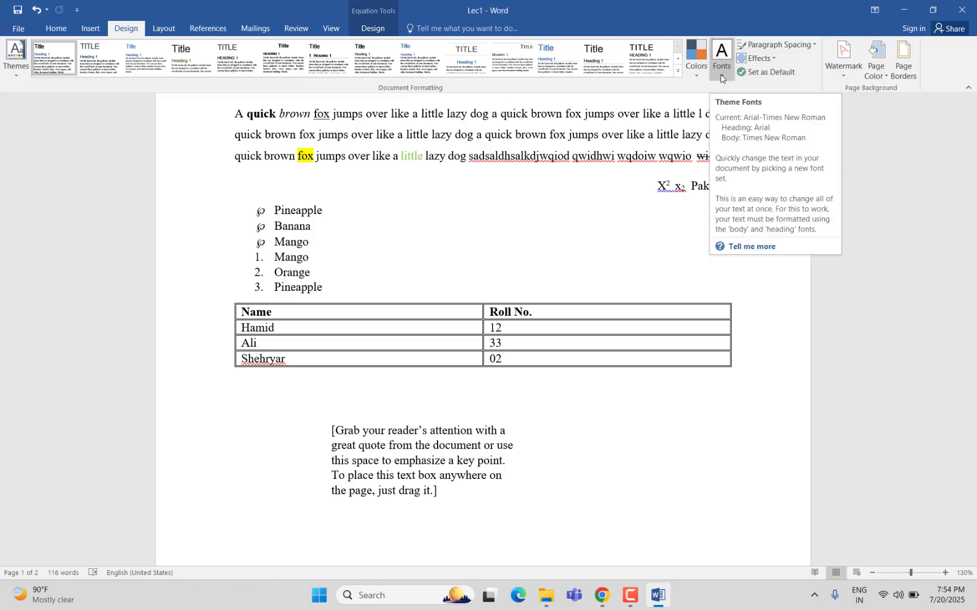
pyautogui.click(697, 72)
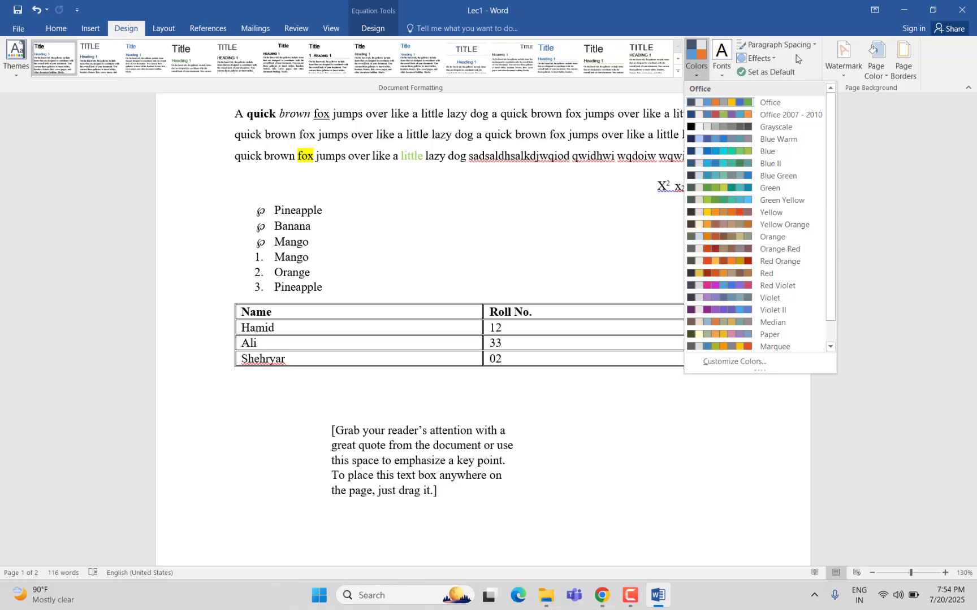
pyautogui.click(774, 58)
pyautogui.click(773, 59)
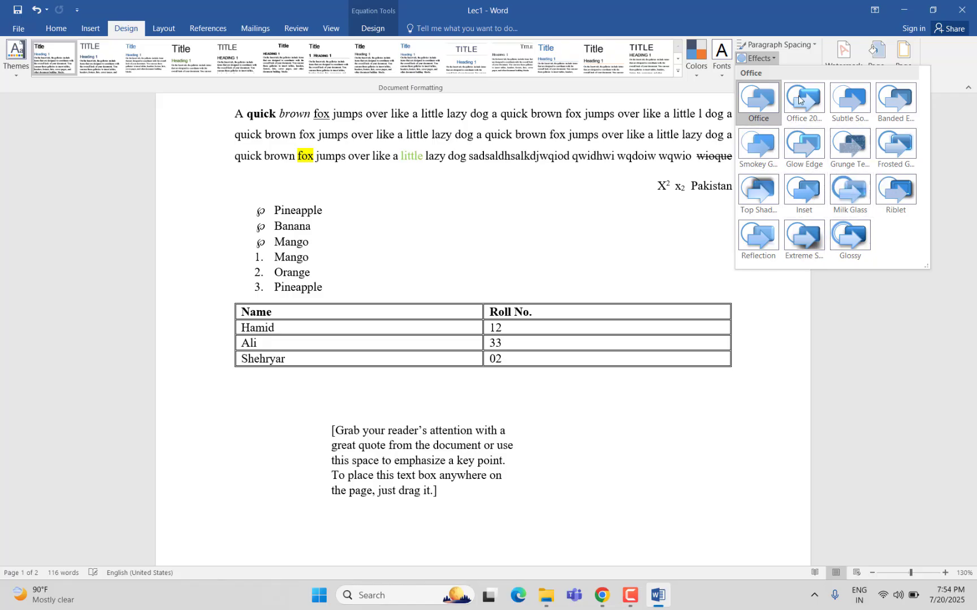
pyautogui.click(813, 378)
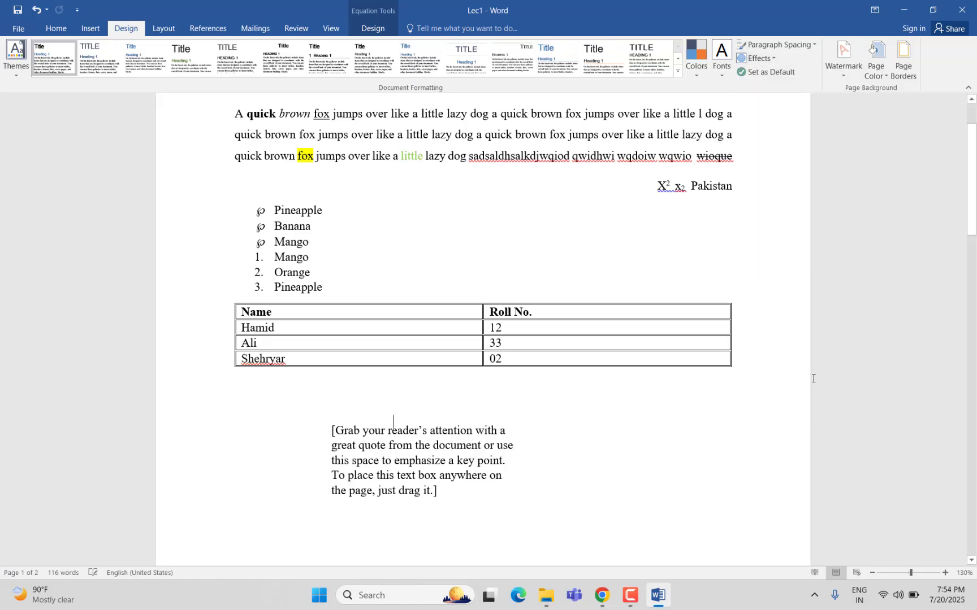
# Add a Box page border with a solid ½ pt line to the whole document
pyautogui.click(882, 72)
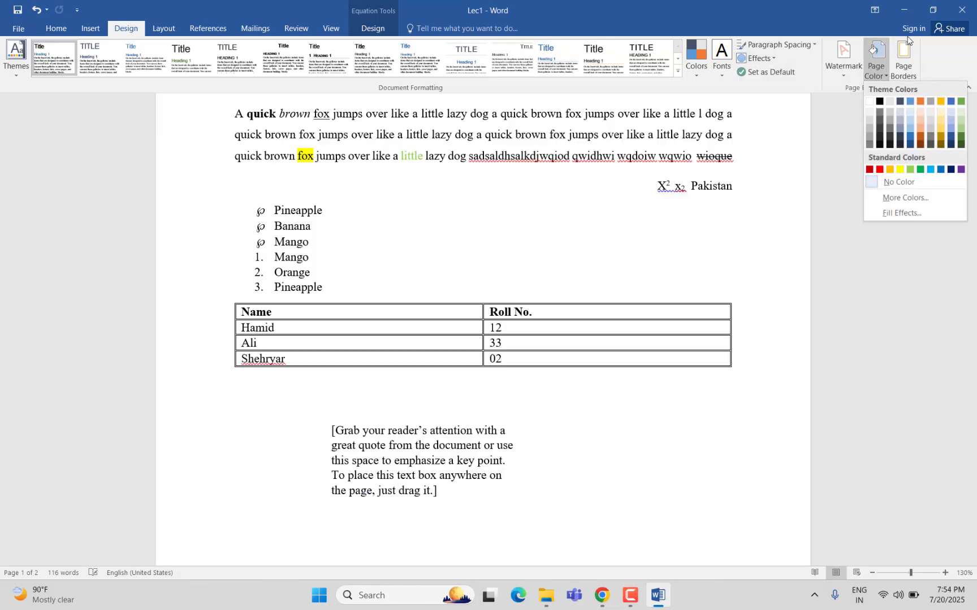
pyautogui.click(904, 57)
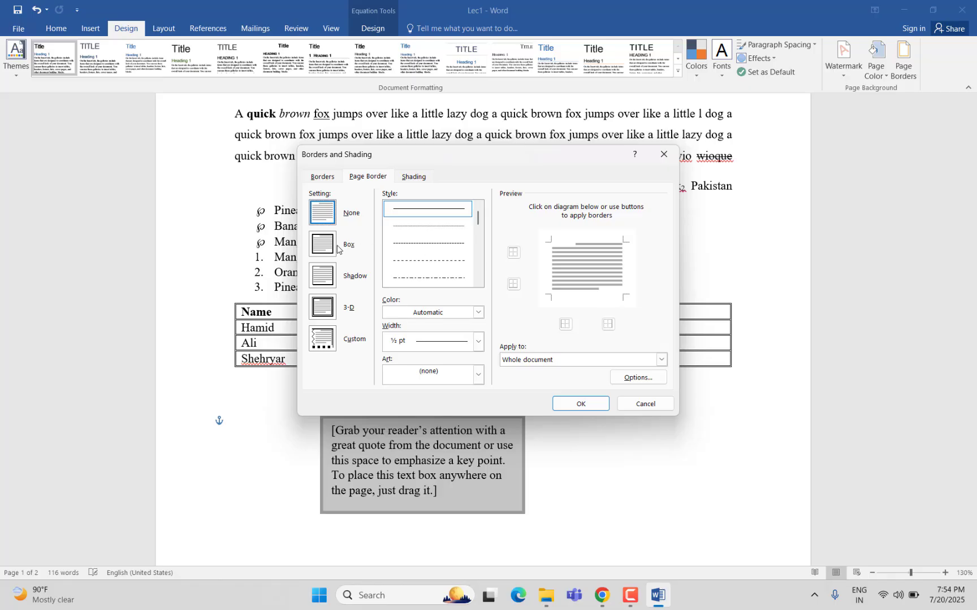
pyautogui.click(321, 246)
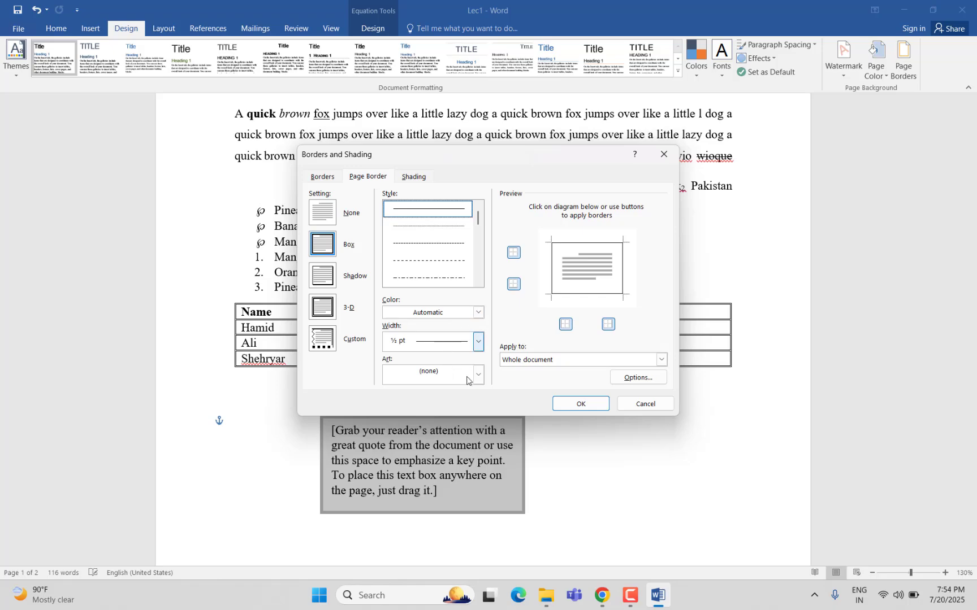
pyautogui.click(602, 410)
pyautogui.scroll(3, 707, 354)
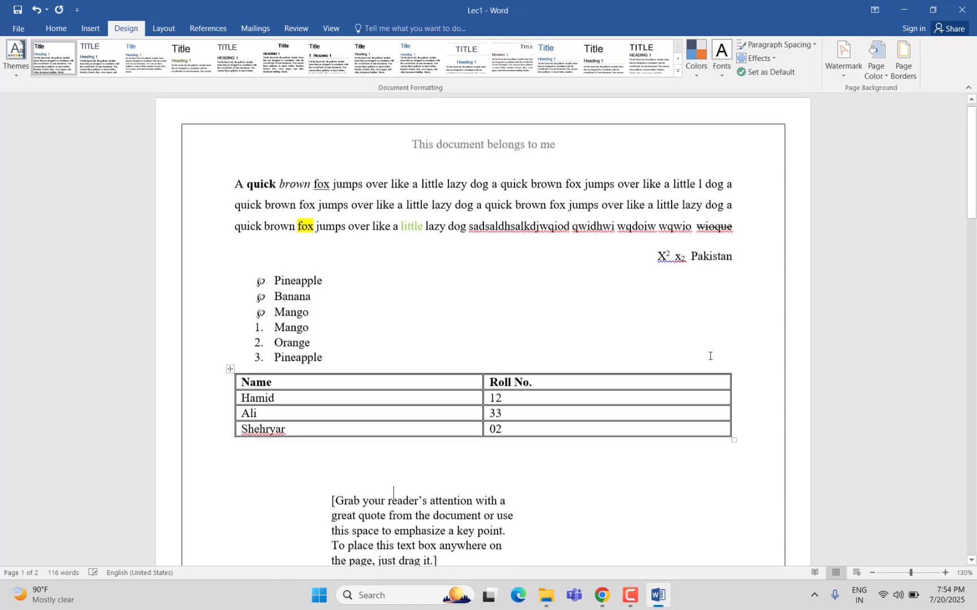
# Apply the DO NOT COPY 1 watermark and check it on both pages
pyautogui.click(841, 75)
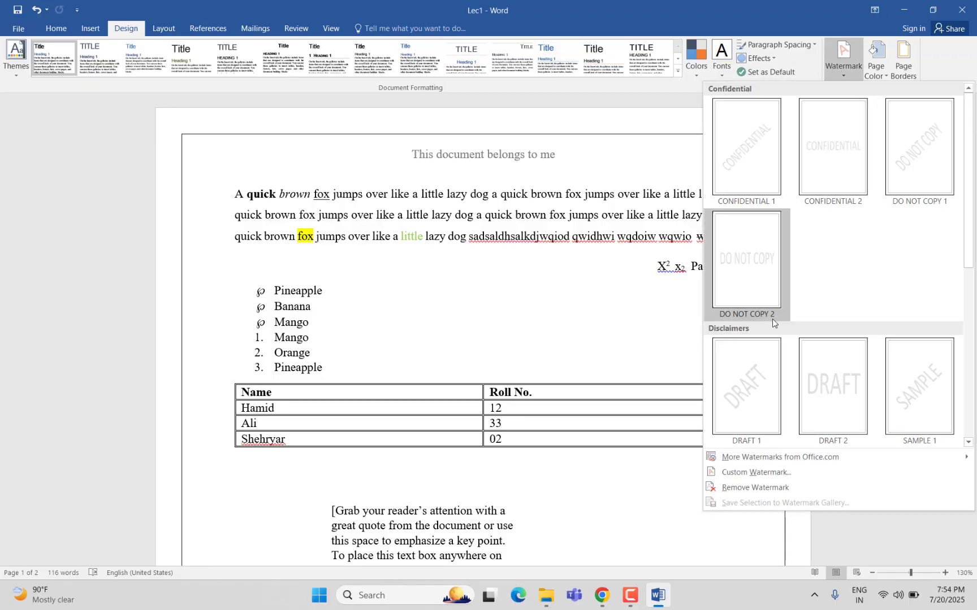
pyautogui.click(912, 176)
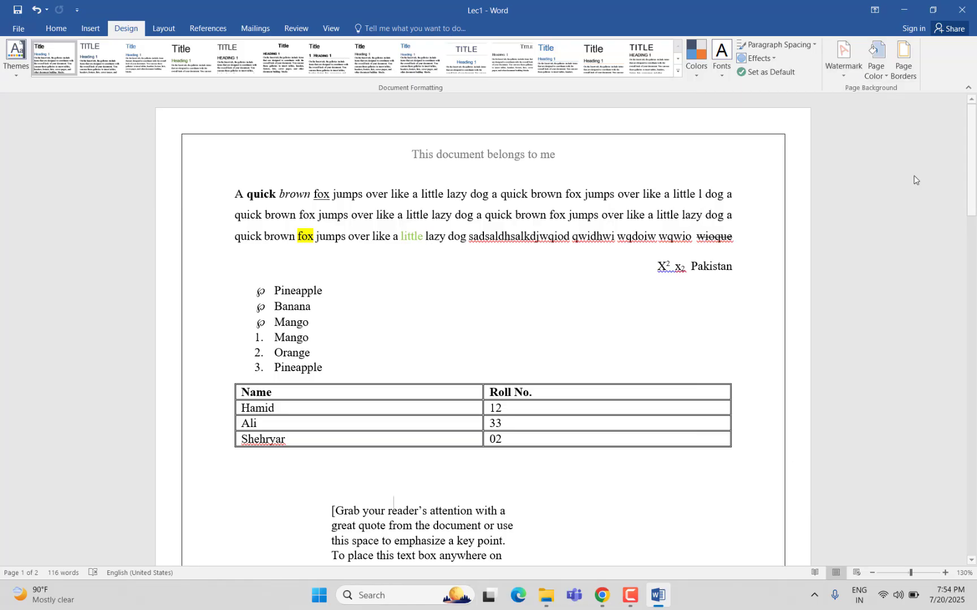
pyautogui.scroll(-4, 655, 368)
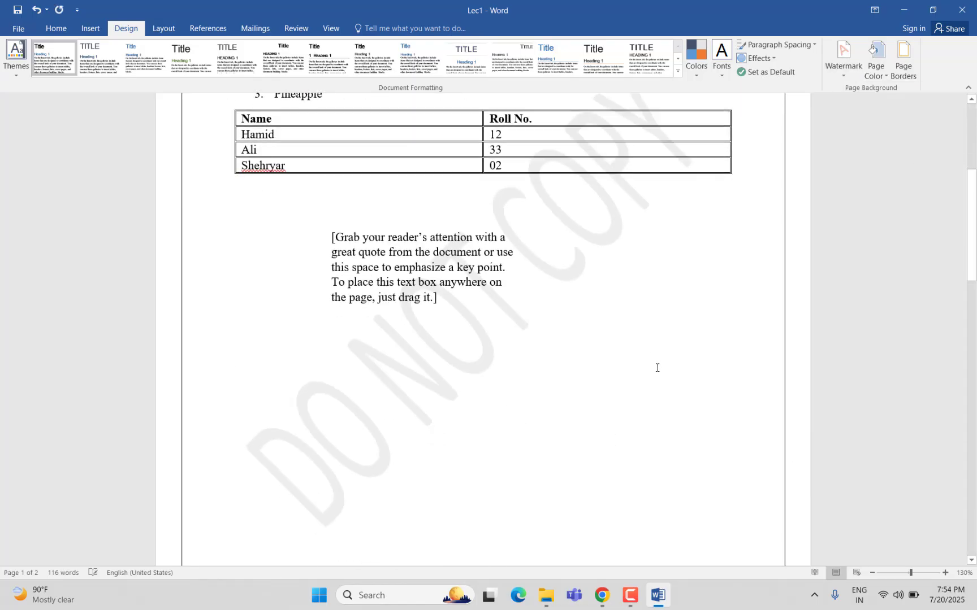
pyautogui.scroll(5, 657, 368)
pyautogui.scroll(-12, 621, 399)
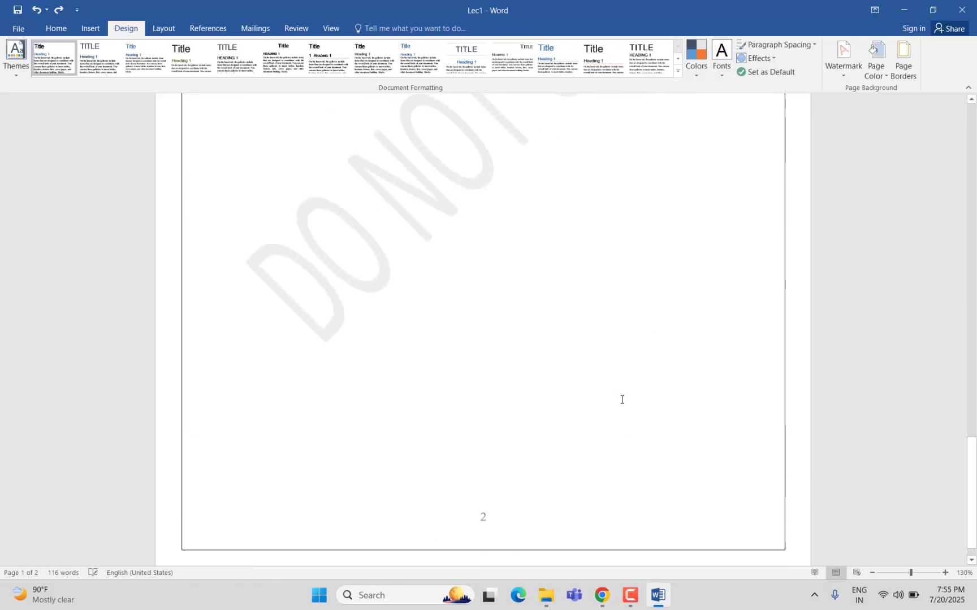
pyautogui.scroll(8, 624, 397)
# View the margin presets without applying one, and enter the sample text "sdasds" on the empty line below the table
pyautogui.click(166, 29)
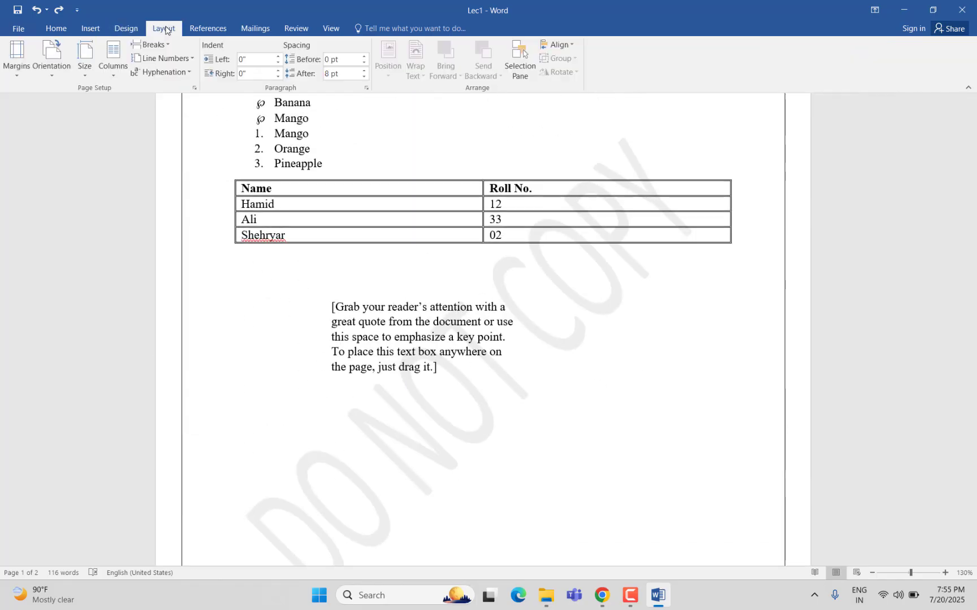
pyautogui.click(16, 73)
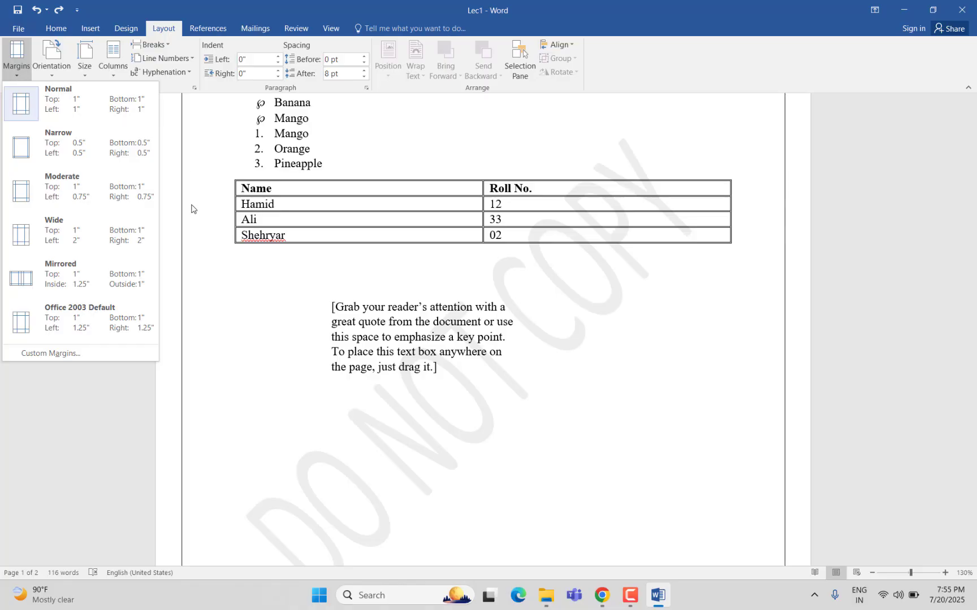
pyautogui.click(218, 266)
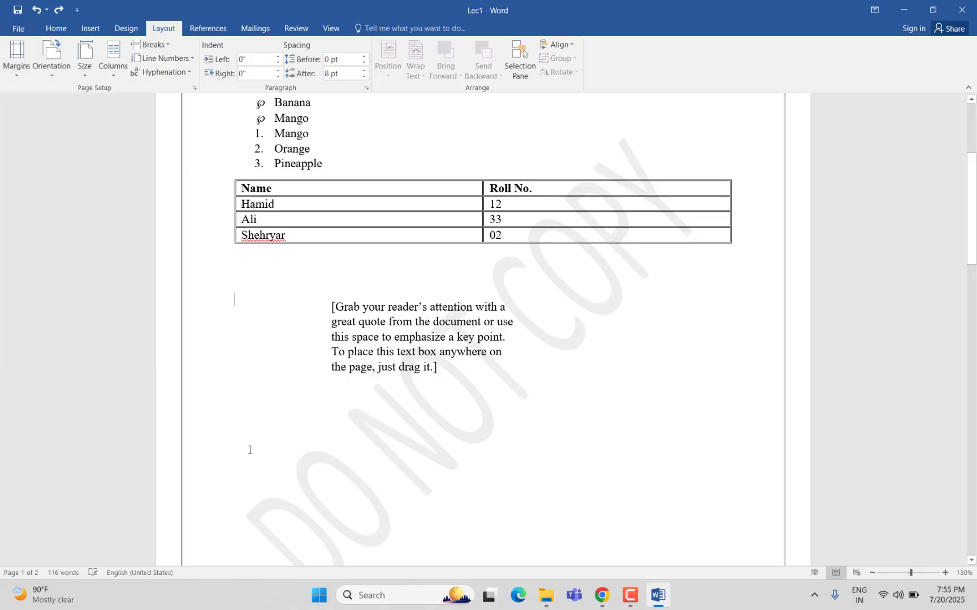
pyautogui.click(236, 300)
pyautogui.write('sdasds')
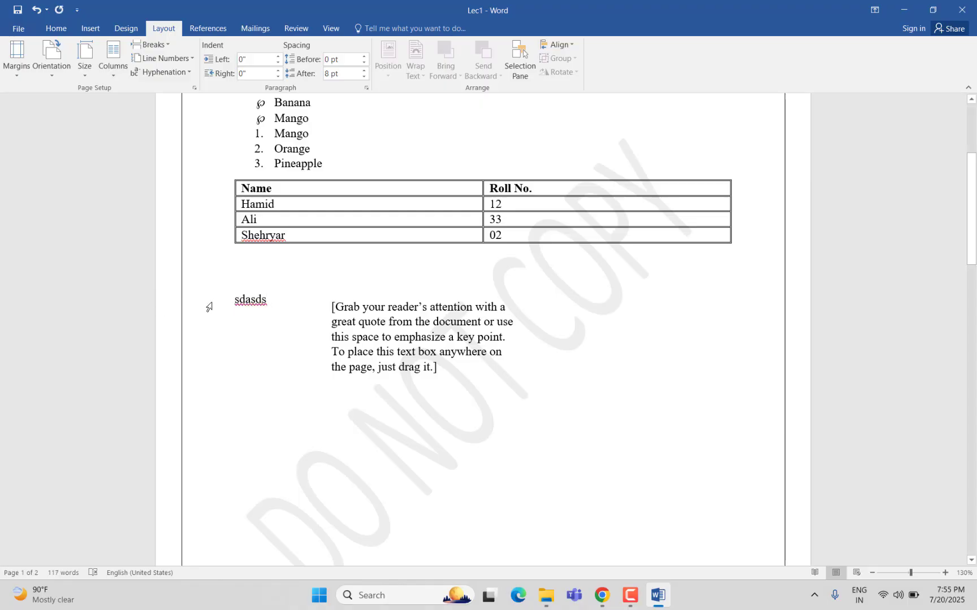
# Try the Narrow margin preset on the document and restore the Normal margins
pyautogui.click(18, 72)
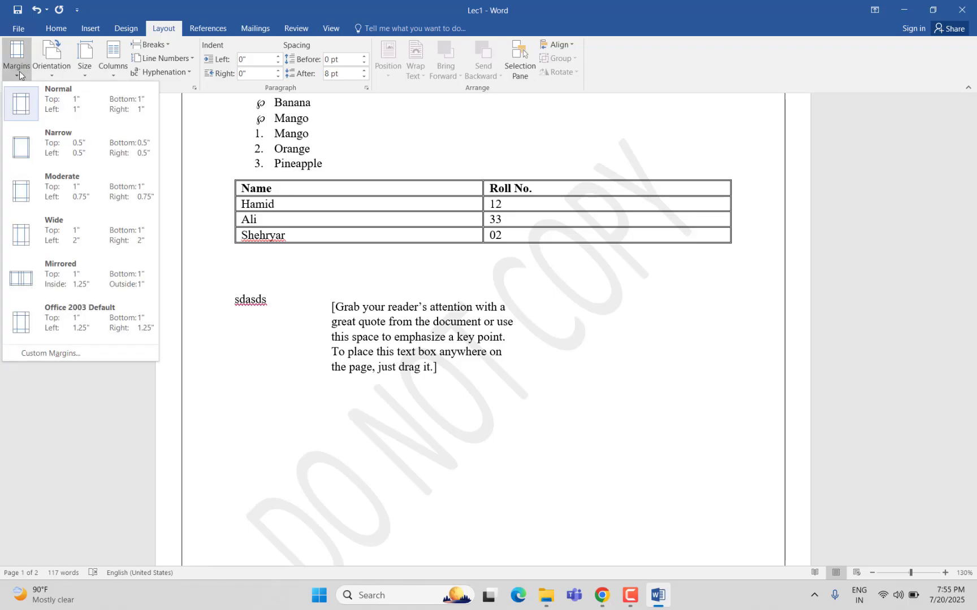
pyautogui.click(46, 139)
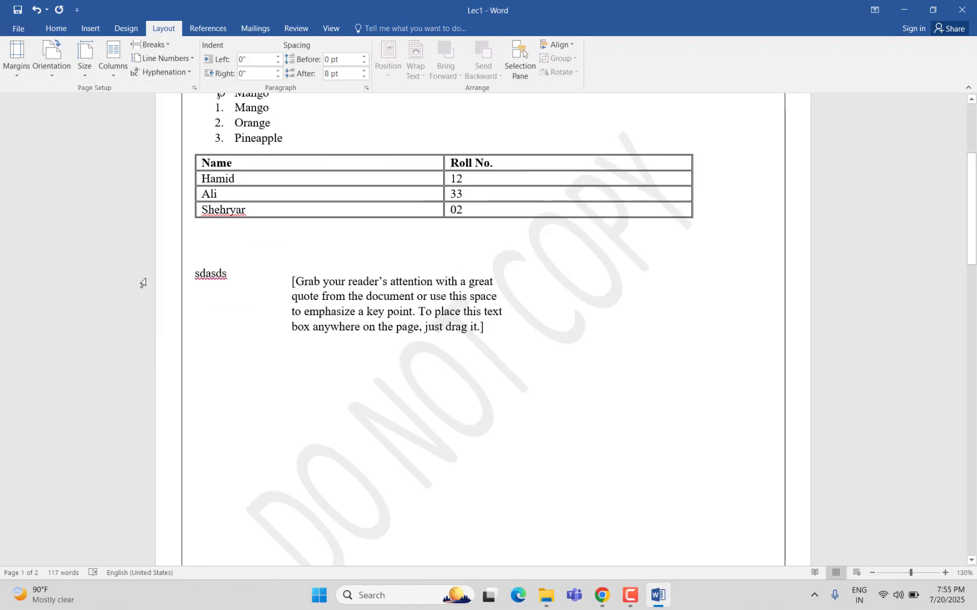
pyautogui.click(14, 77)
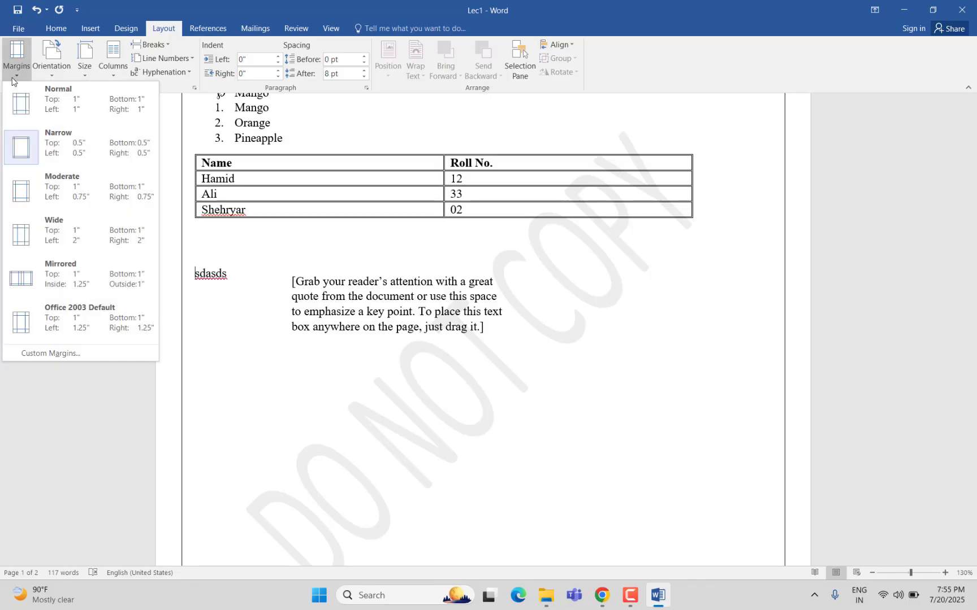
pyautogui.click(52, 110)
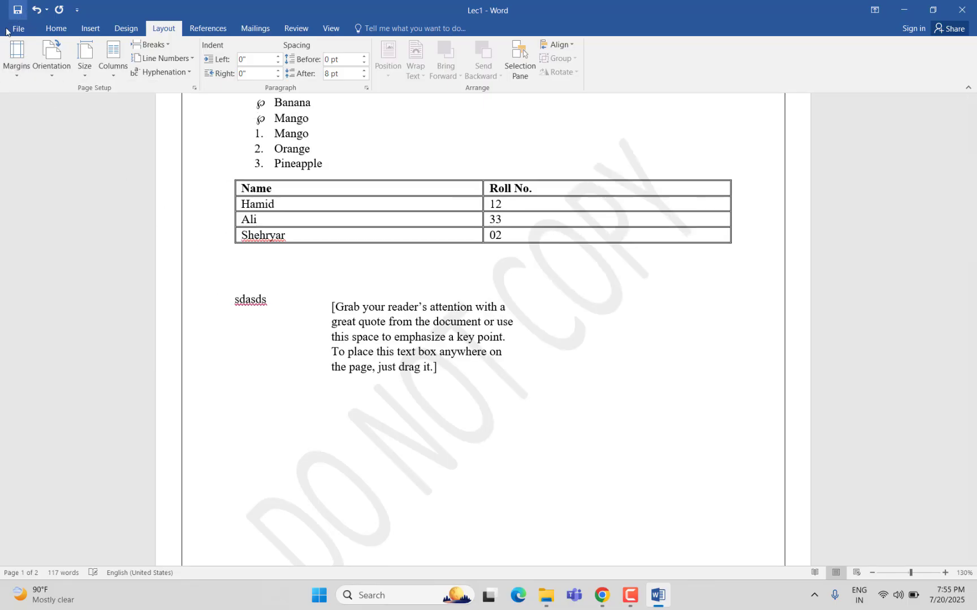
# Set custom margins for the whole document, 1.5" at the top and about 2" on the left, and review the page
pyautogui.click(14, 63)
pyautogui.click(56, 355)
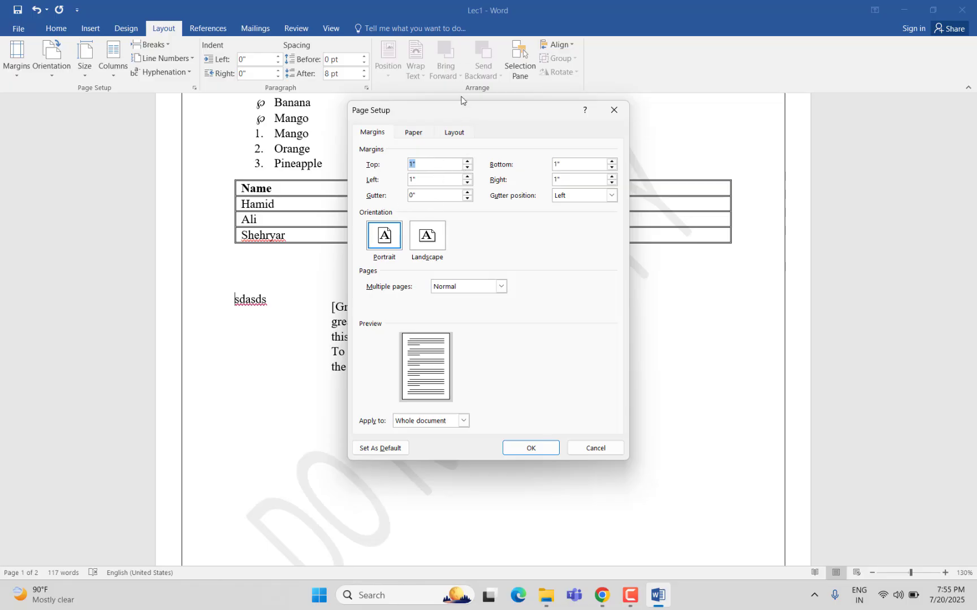
pyautogui.click(466, 161)
pyautogui.click(467, 161)
pyautogui.click(467, 161)
pyautogui.click(467, 161)
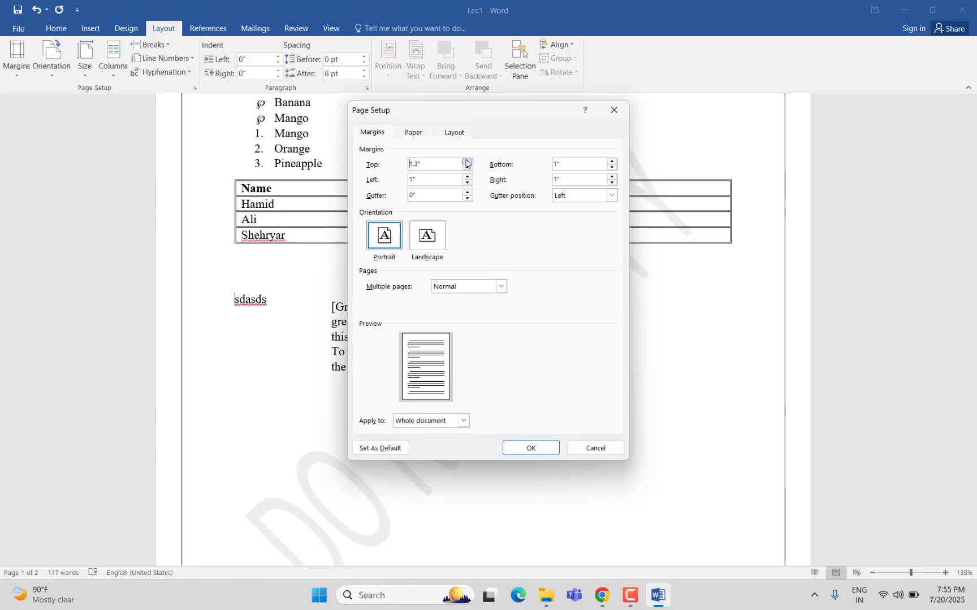
pyautogui.click(467, 161)
pyautogui.click(467, 176)
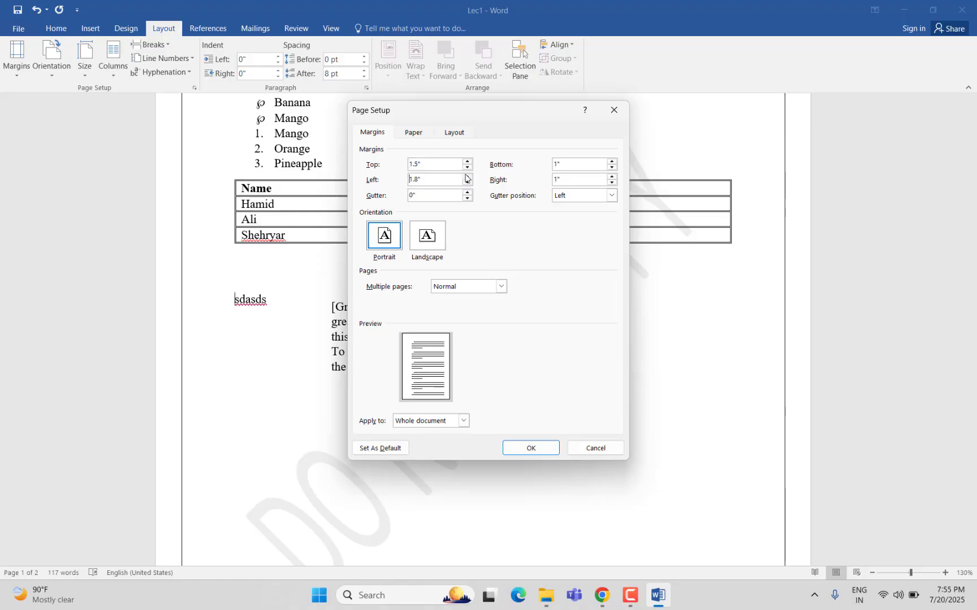
pyautogui.click(467, 177)
pyautogui.click(537, 450)
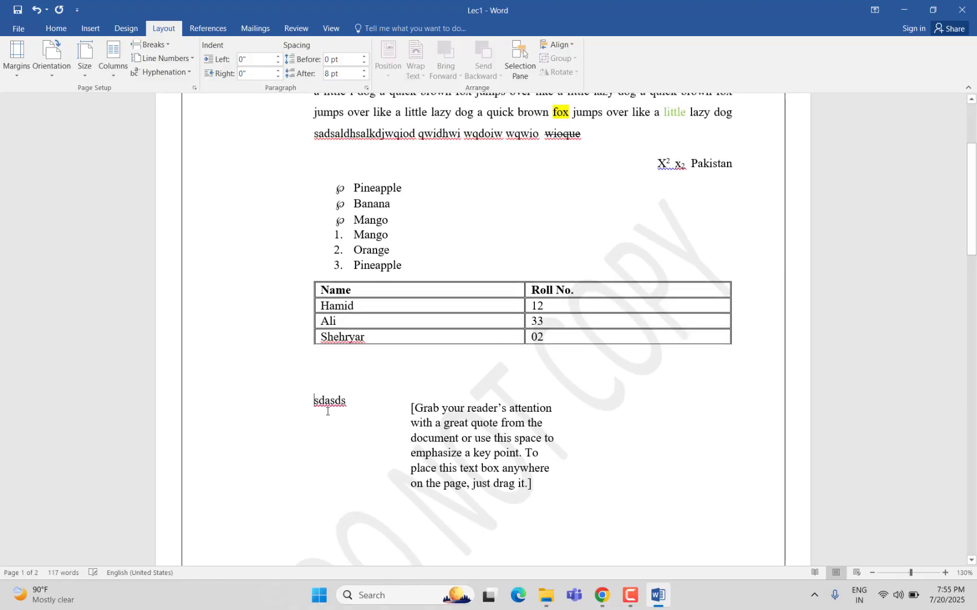
pyautogui.scroll(3, 181, 416)
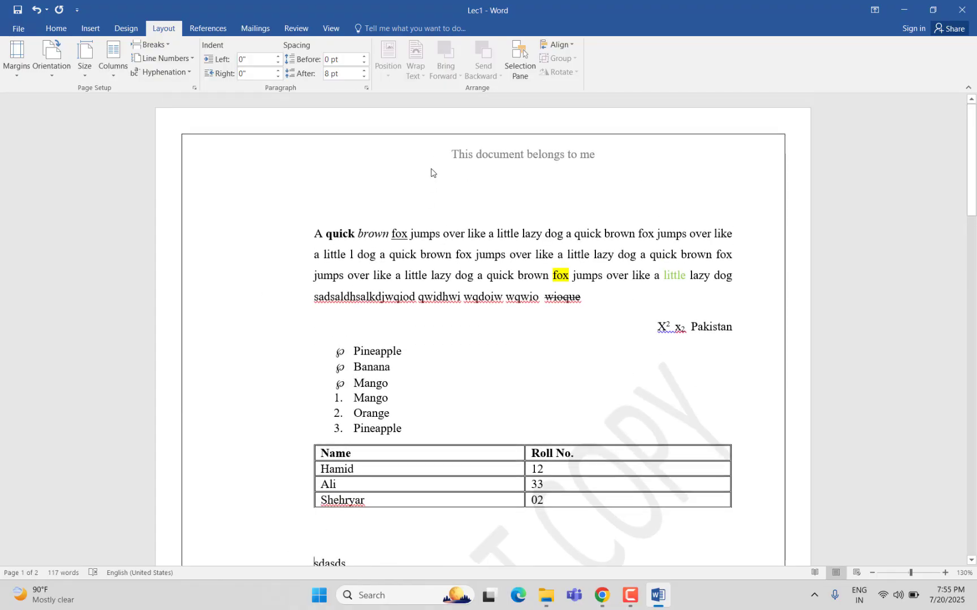
pyautogui.scroll(-1, 328, 192)
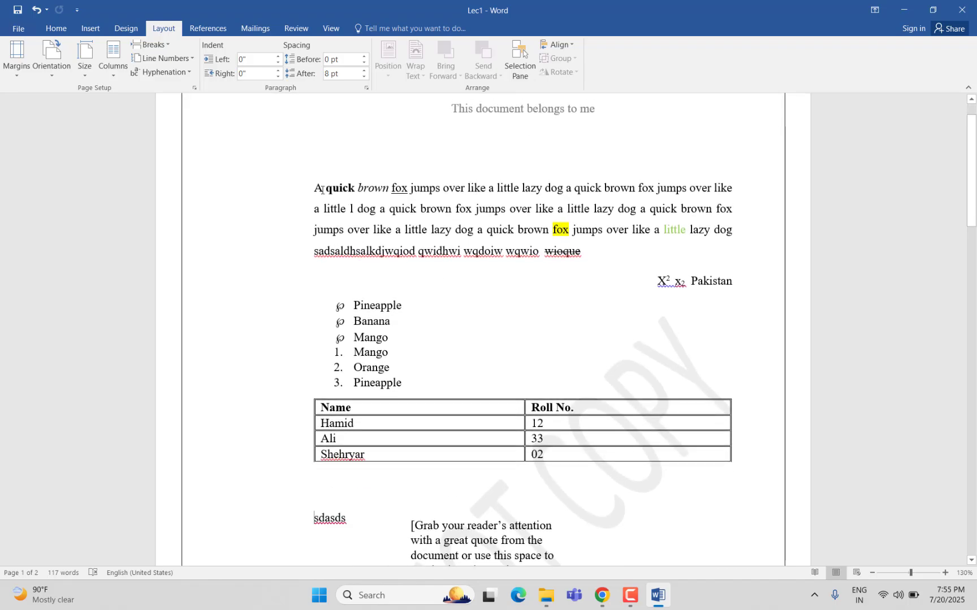
pyautogui.scroll(-1, 682, 404)
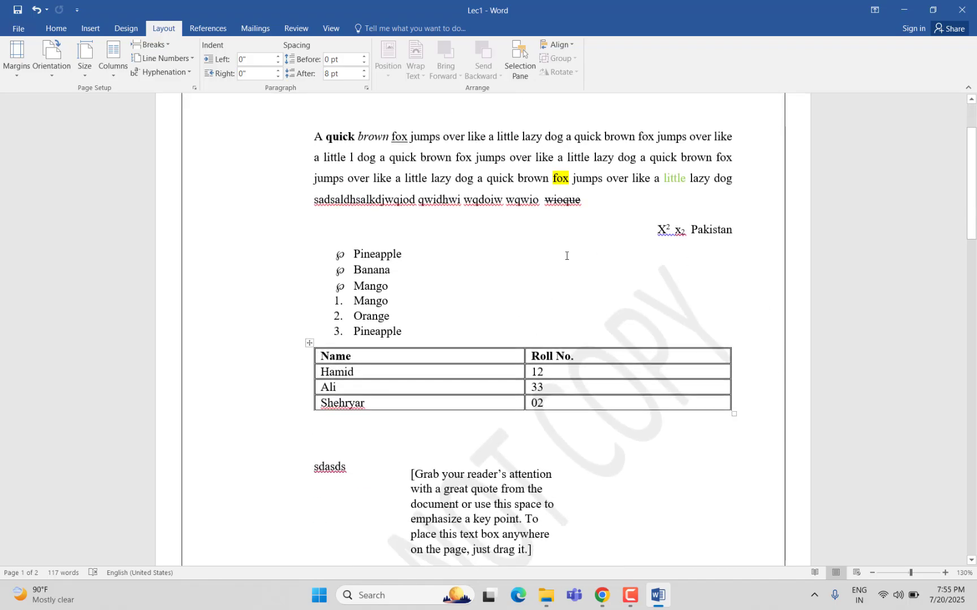
# Try Landscape page orientation, view both pages, and return the document to Portrait
pyautogui.click(52, 60)
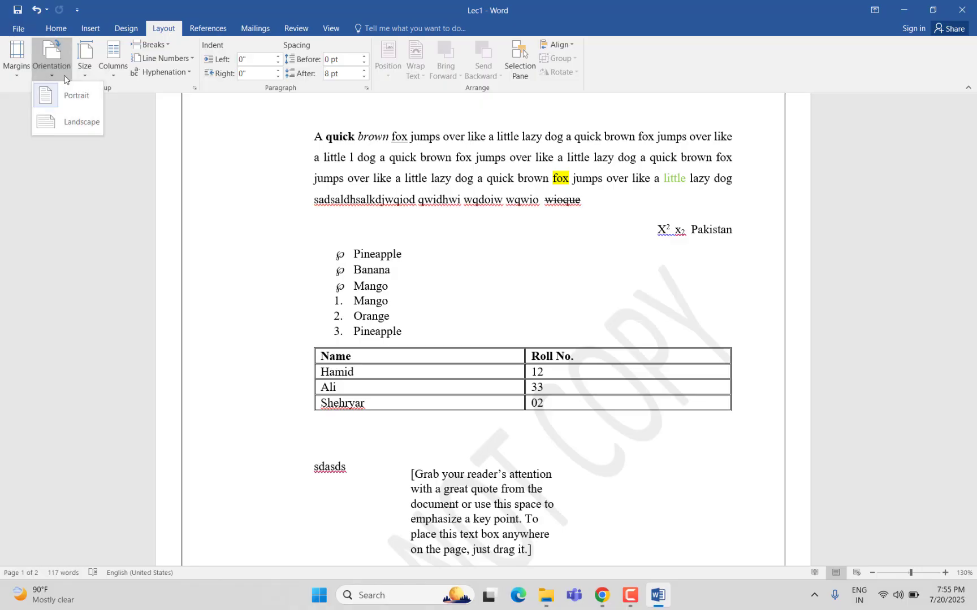
pyautogui.click(70, 117)
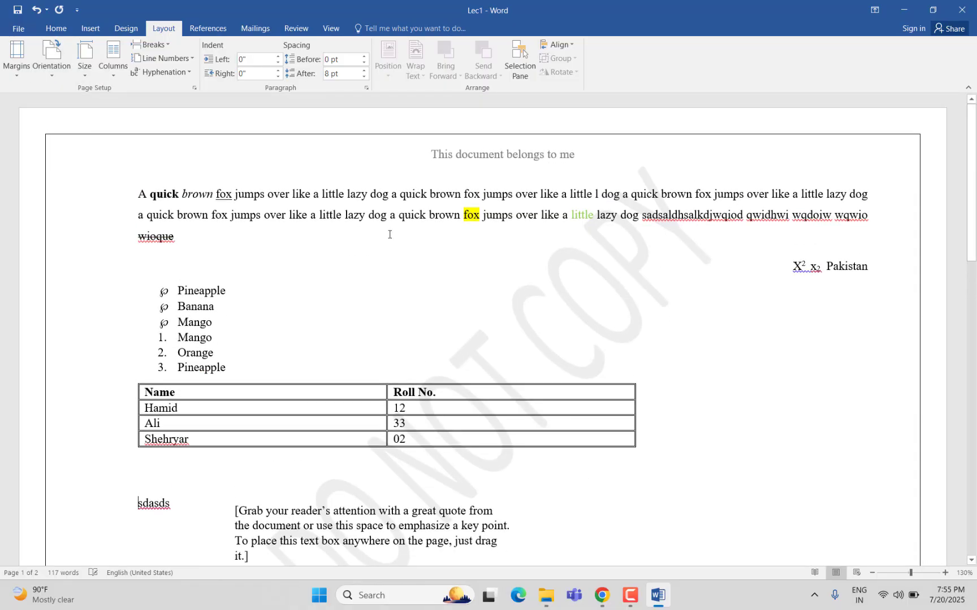
pyautogui.scroll(-6, 390, 234)
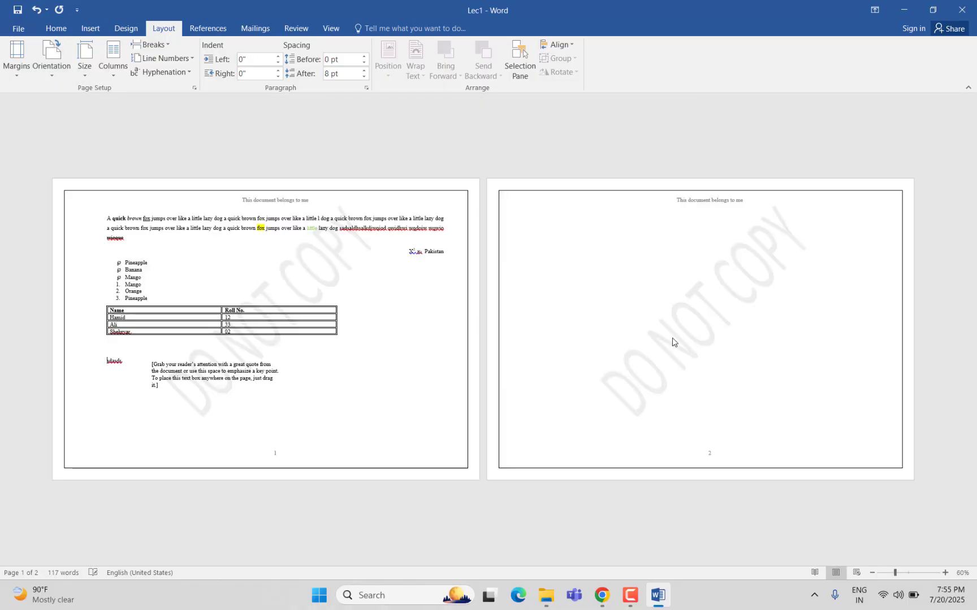
pyautogui.click(51, 59)
pyautogui.click(70, 97)
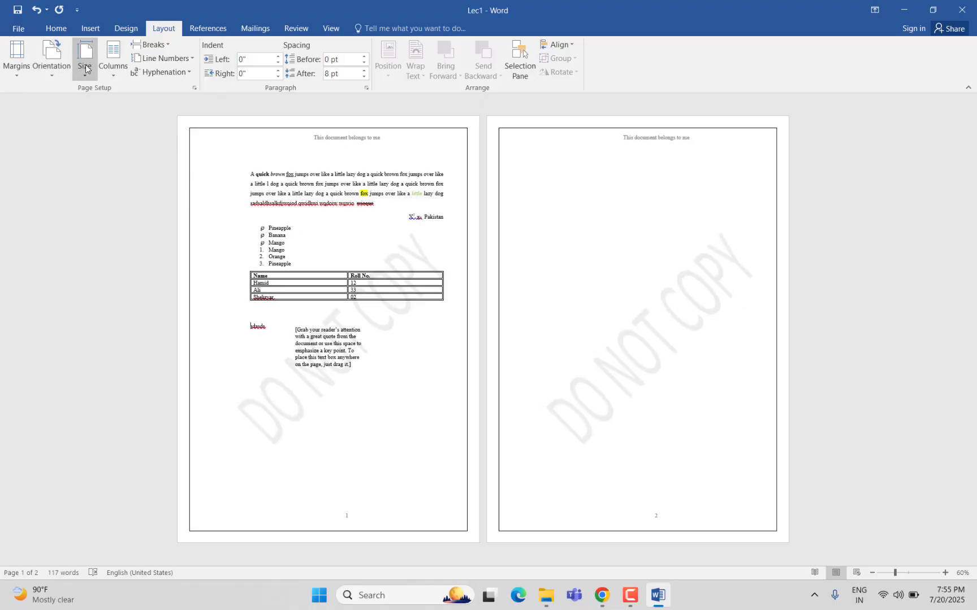
# Examine the paper size and column layout options without applying any
pyautogui.click(85, 68)
pyautogui.click(84, 68)
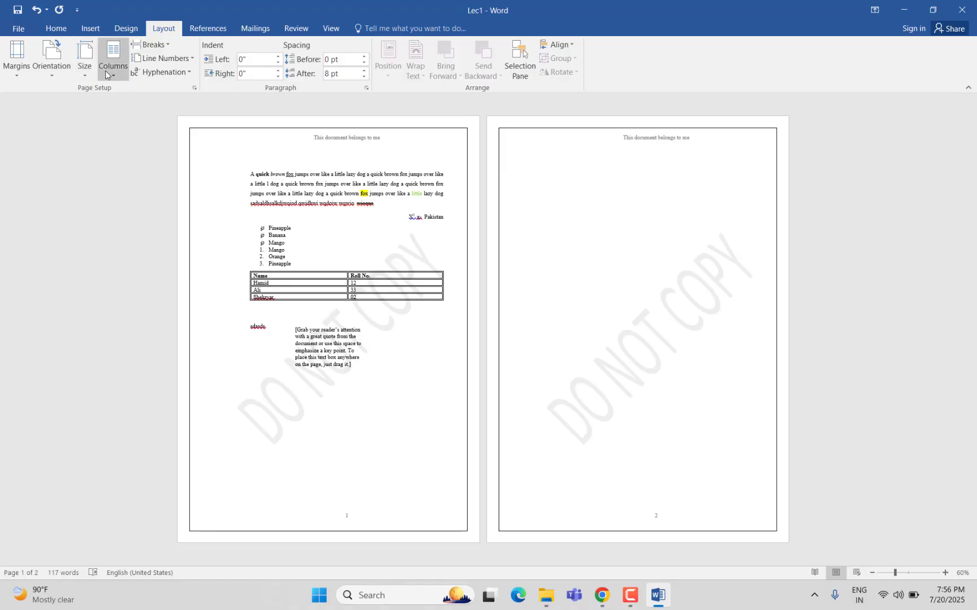
pyautogui.click(113, 60)
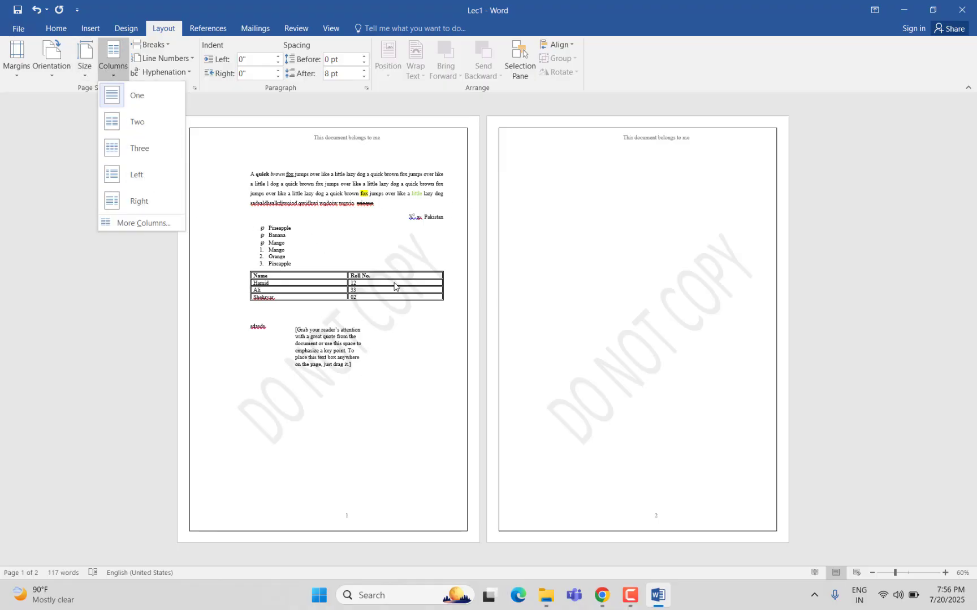
# Open Research paper.pdf from the Downloads folder to view its two-column layout, then close it and the folder window
pyautogui.click(546, 595)
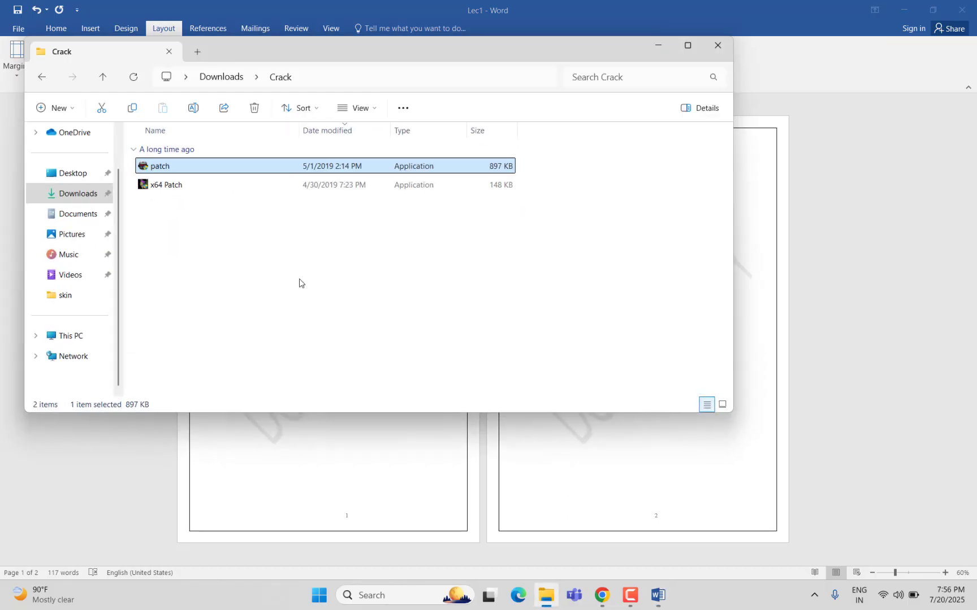
pyautogui.click(65, 201)
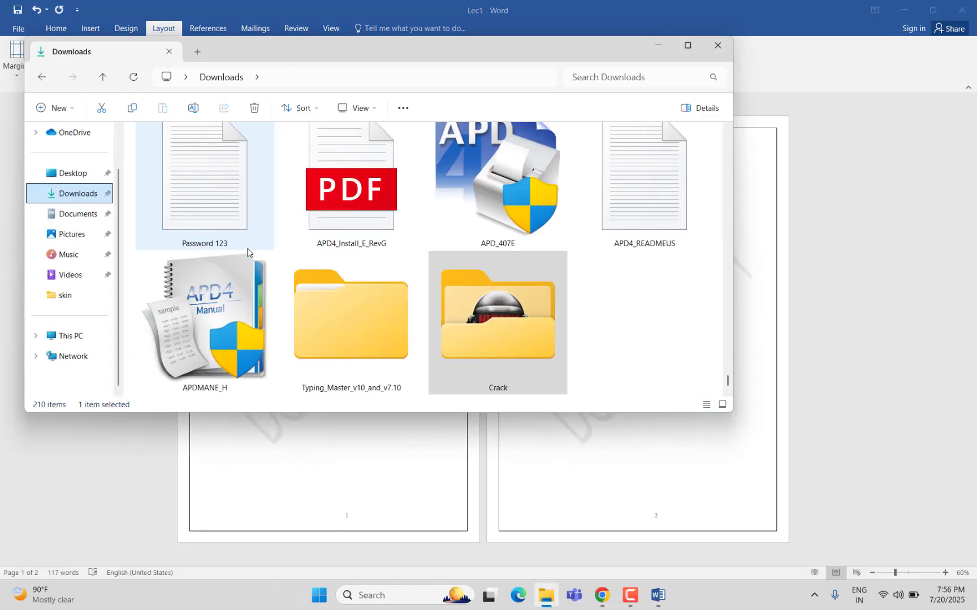
pyautogui.scroll(5, 246, 251)
pyautogui.scroll(20, 349, 225)
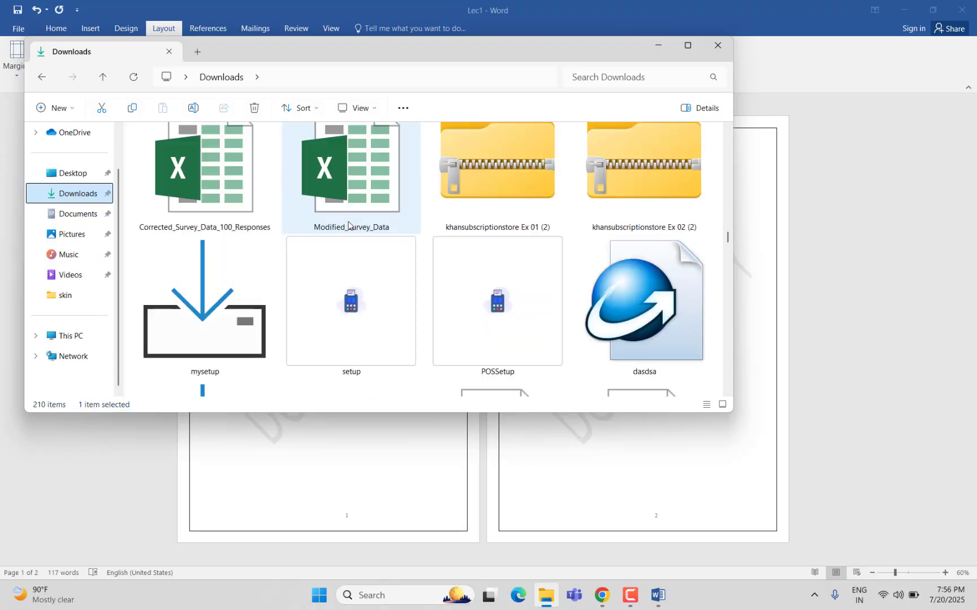
pyautogui.scroll(10, 348, 225)
pyautogui.scroll(-2, 277, 250)
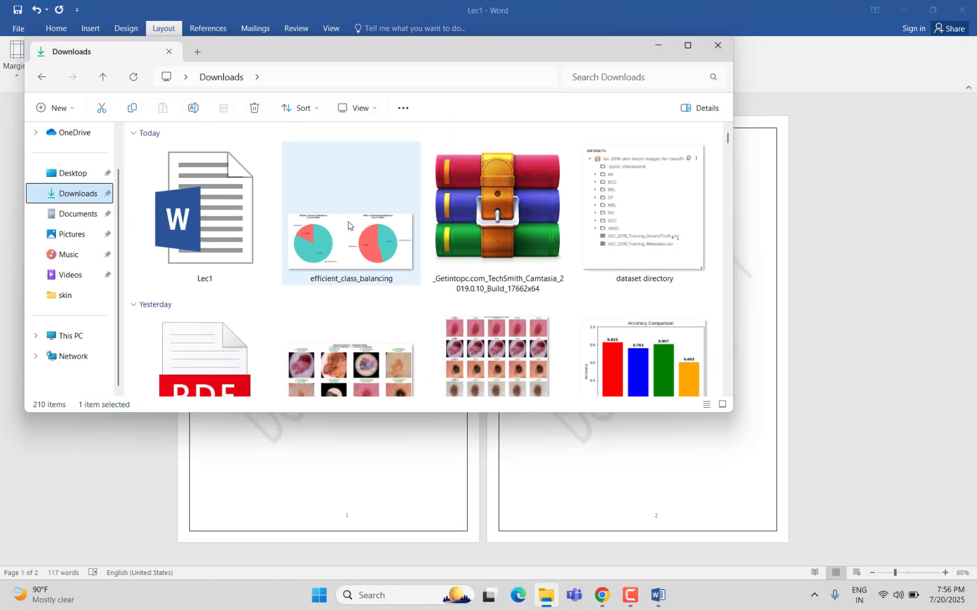
pyautogui.doubleClick(216, 275)
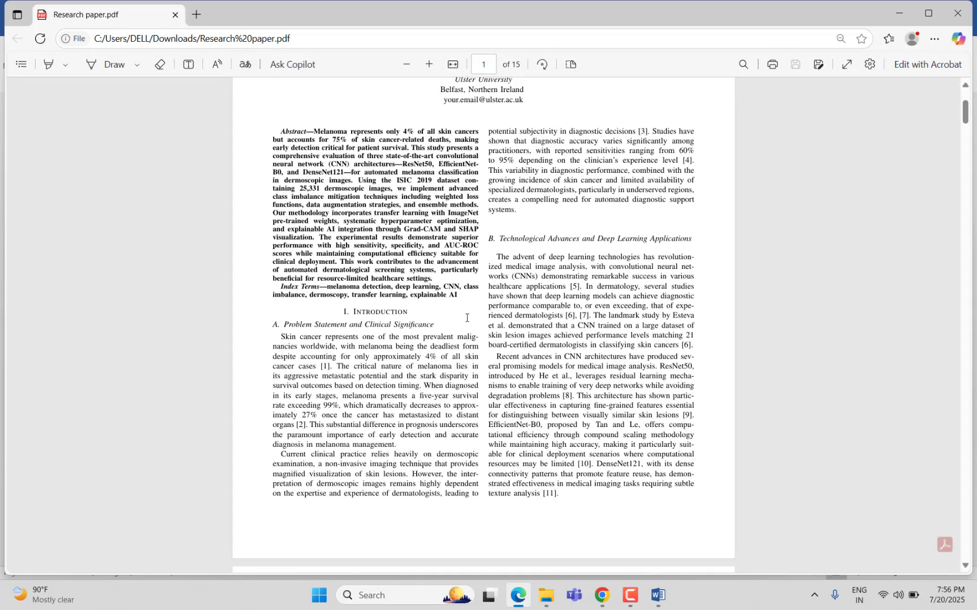
pyautogui.click(960, 16)
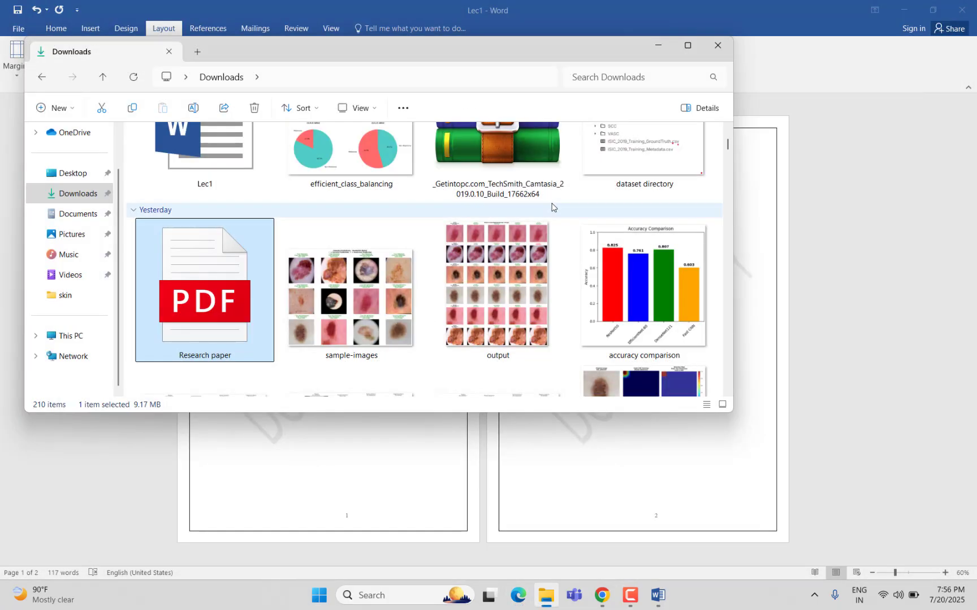
pyautogui.click(718, 47)
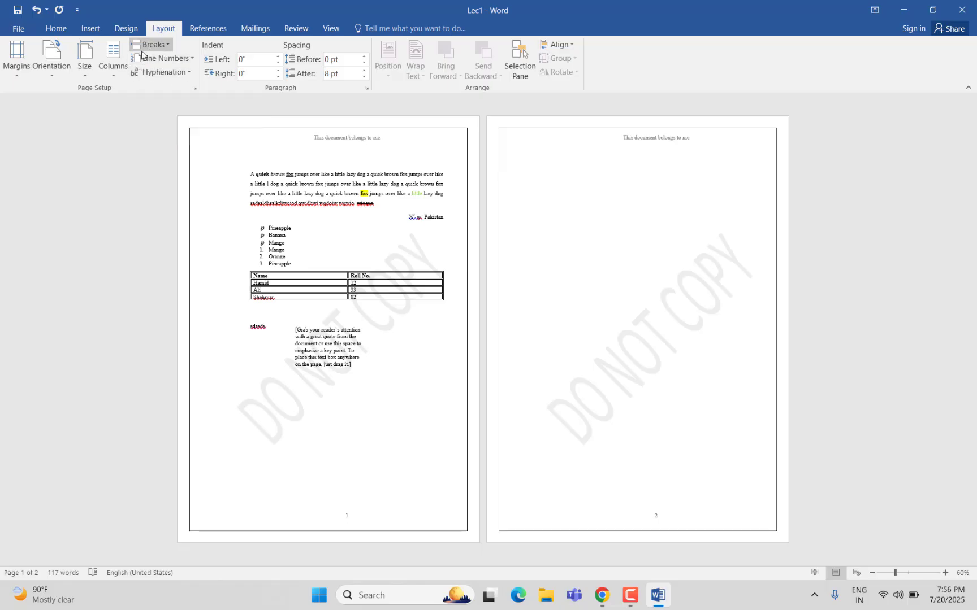
pyautogui.click(191, 29)
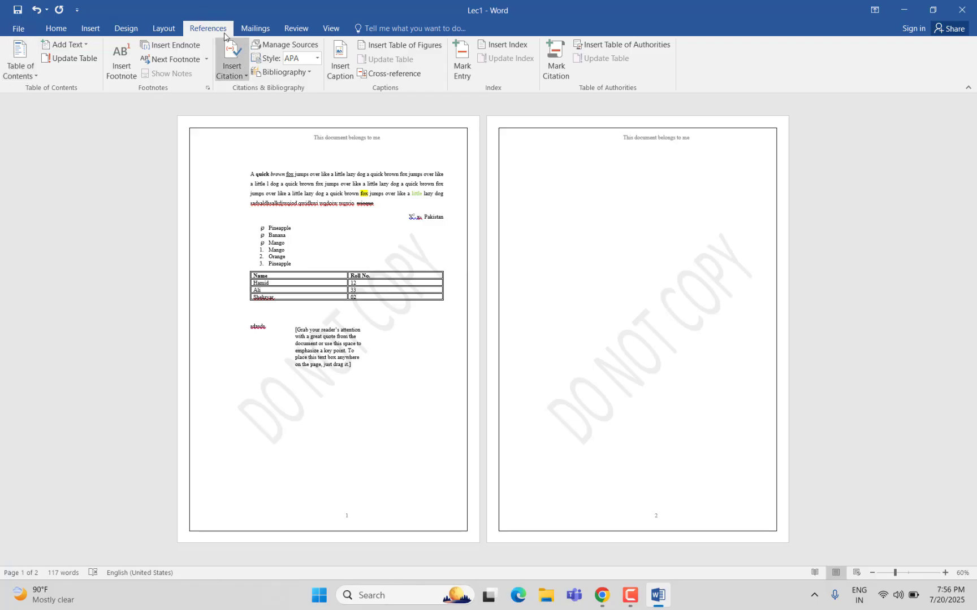
pyautogui.click(47, 30)
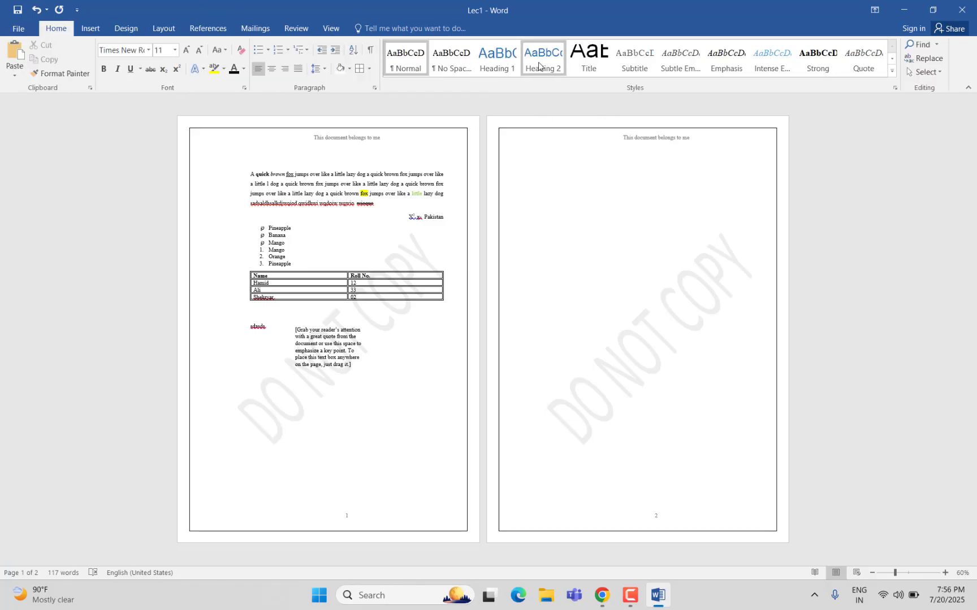
pyautogui.click(207, 29)
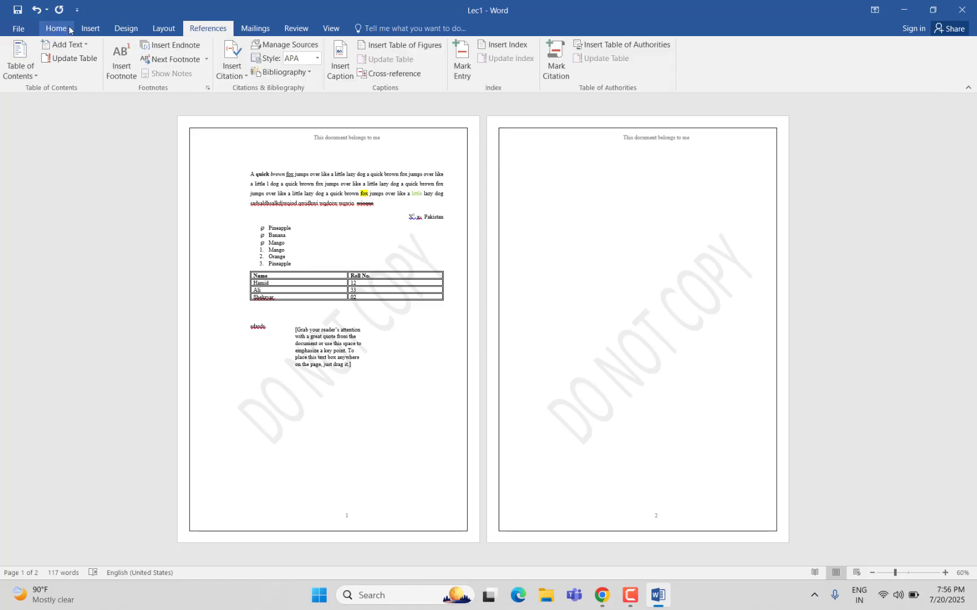